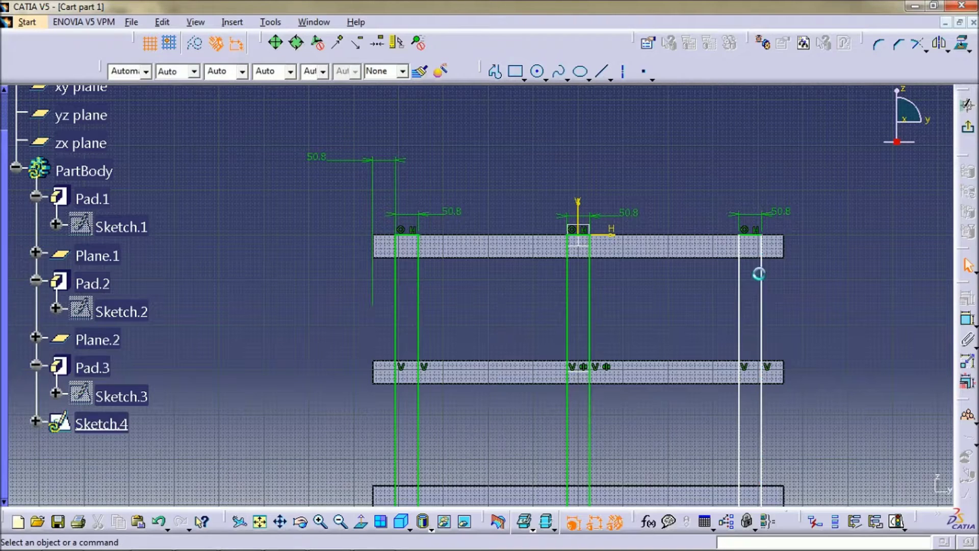
# Dimension the gap between the right strip's outer edge and the top frame's end, and set it to 2in.
pyautogui.click(971, 321)
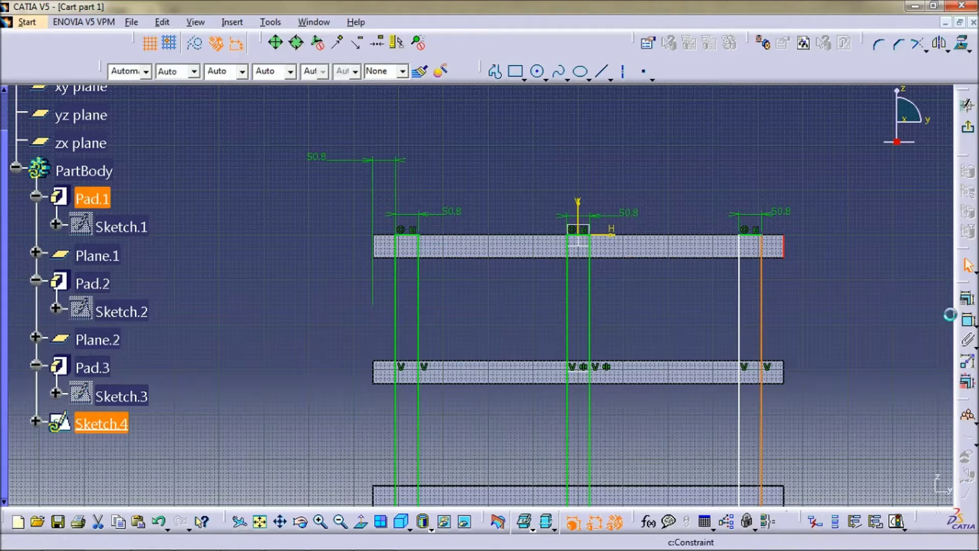
pyautogui.click(862, 287)
pyautogui.doubleClick(860, 289)
pyautogui.write('2in')
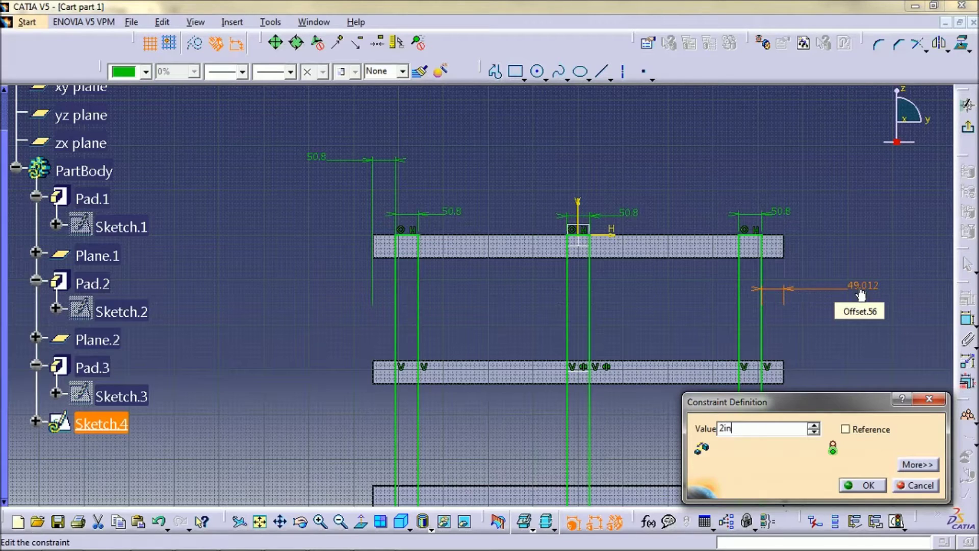
pyautogui.press('Return')
# Exit the sketch and pad the three vertical strips 20 mm along the frames' long side.
pyautogui.click(968, 127)
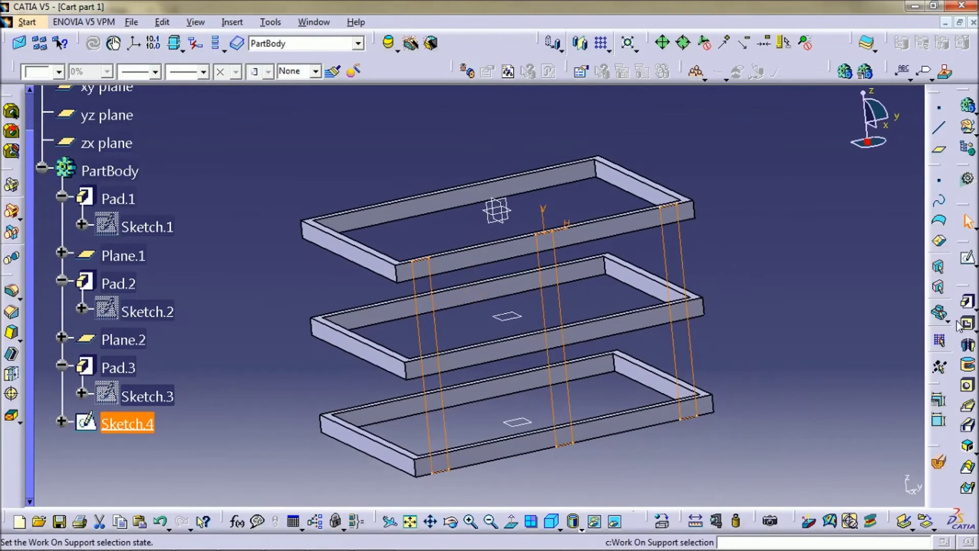
pyautogui.click(968, 303)
pyautogui.moveTo(499, 342); pyautogui.dragTo(698, 304, button='middle')
pyautogui.doubleClick(839, 315)
pyautogui.write('20')
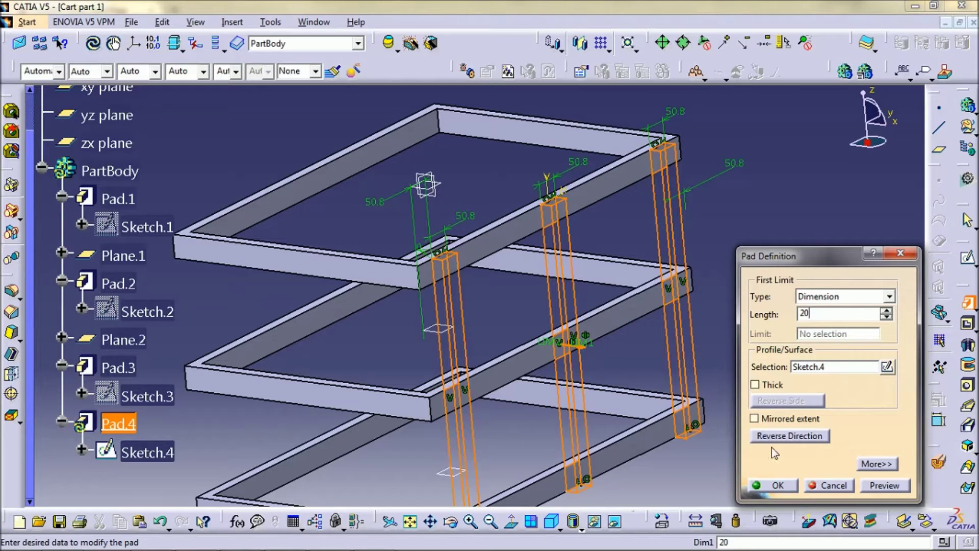
pyautogui.click(776, 485)
# Start a sketch on the opposite long side of the frames and project the Sketch.4 strip profiles onto it.
pyautogui.moveTo(769, 372); pyautogui.dragTo(427, 335, button='middle')
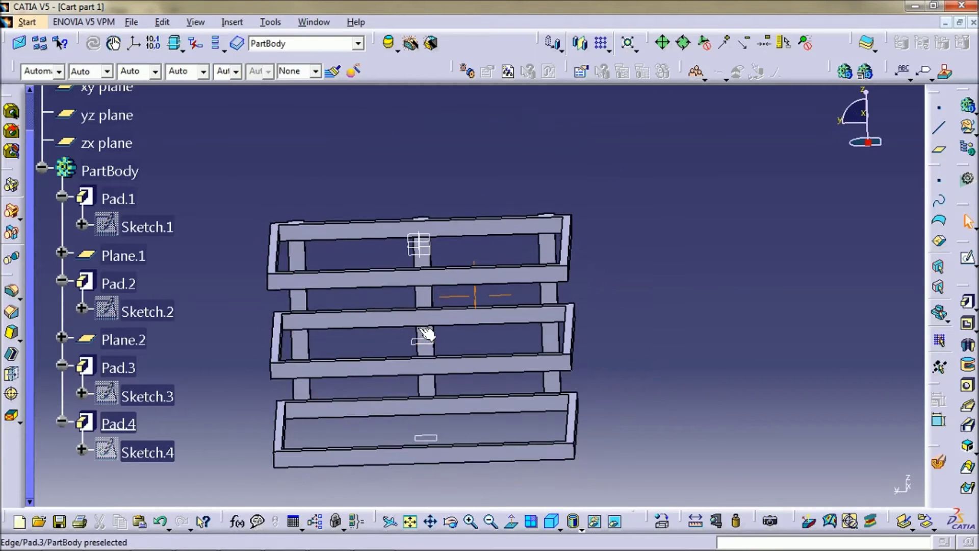
pyautogui.click(477, 282)
pyautogui.click(967, 262)
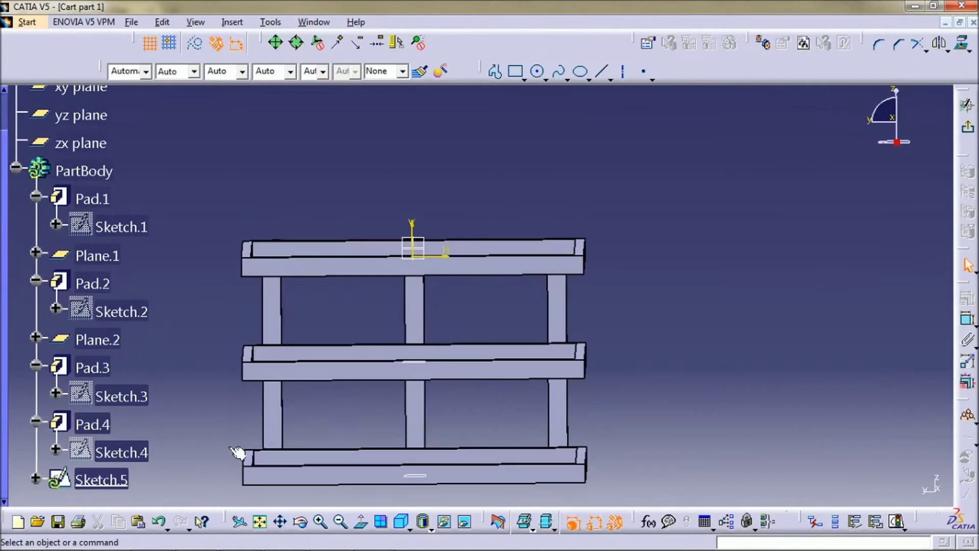
pyautogui.click(139, 452)
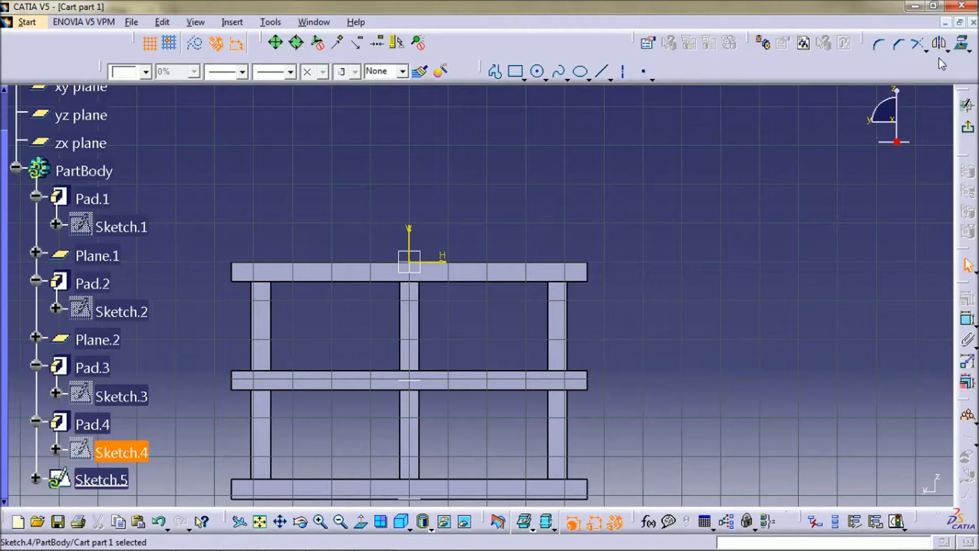
pyautogui.click(962, 43)
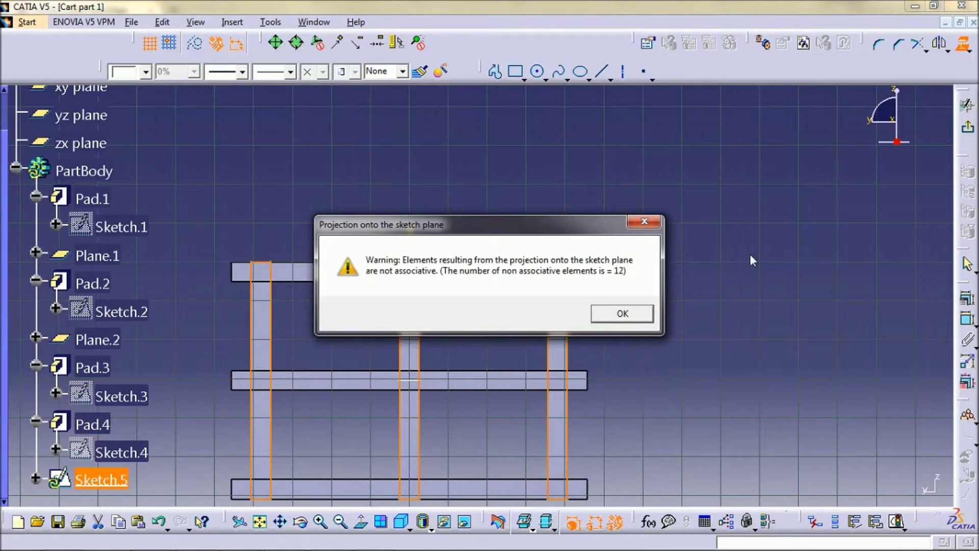
pyautogui.click(623, 313)
# Exit the sketch and pad the three projected strip profiles 20 mm.
pyautogui.click(967, 126)
pyautogui.moveTo(564, 215); pyautogui.dragTo(592, 357, button='middle')
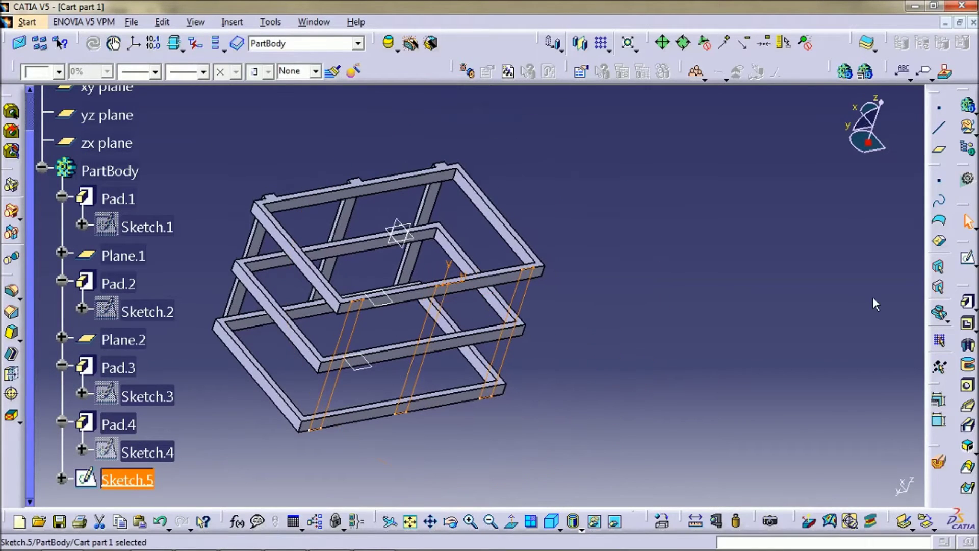
pyautogui.click(968, 302)
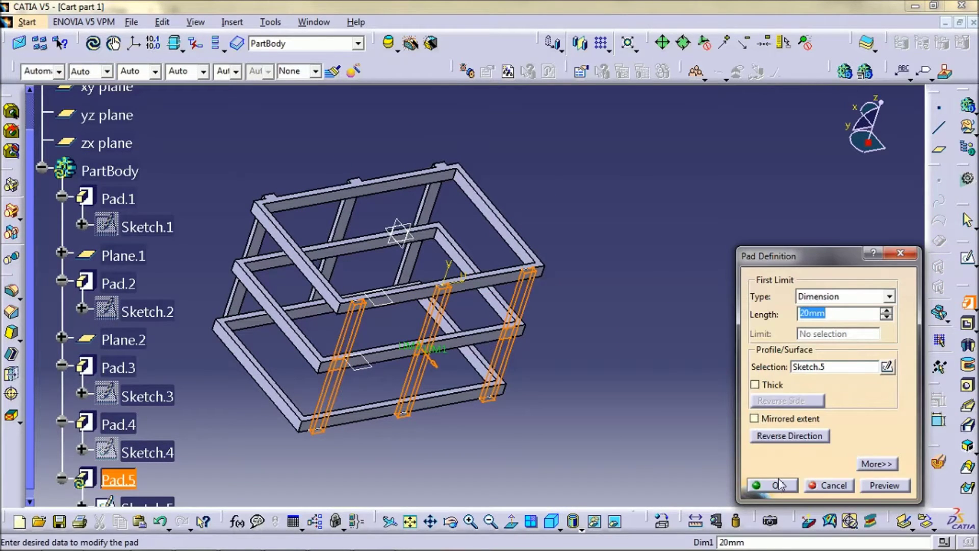
pyautogui.click(779, 484)
# Sketch a rectangle about 97 mm wide and 610 mm high on the top frame's short end face, spanning all three frames.
pyautogui.moveTo(713, 392); pyautogui.dragTo(612, 329, button='middle')
pyautogui.click(612, 329)
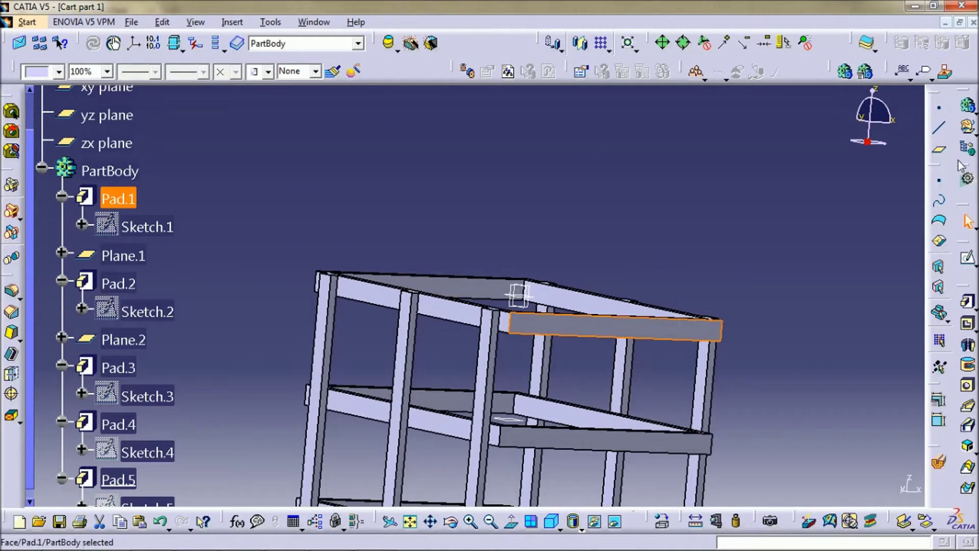
pyautogui.click(968, 258)
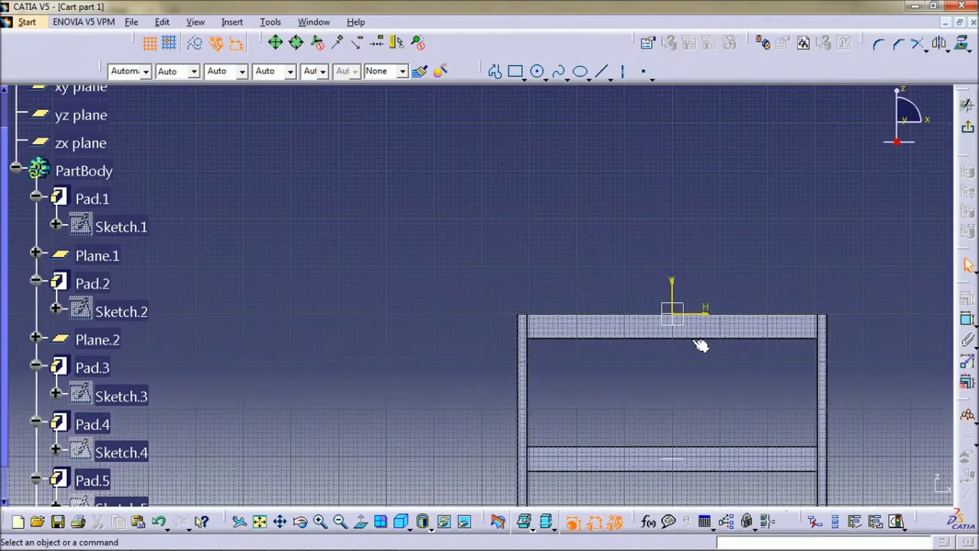
pyautogui.moveTo(674, 263); pyautogui.dragTo(665, 293, button='middle')
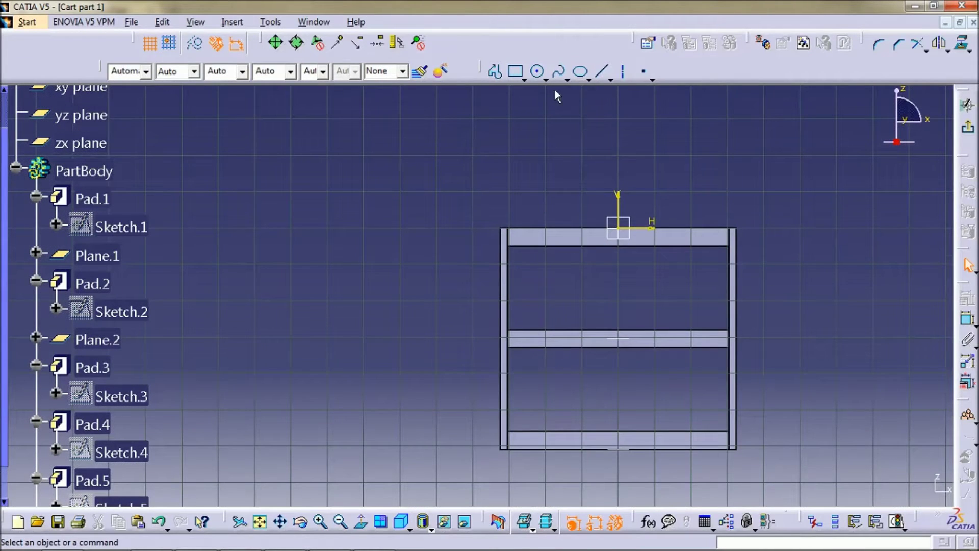
pyautogui.click(516, 73)
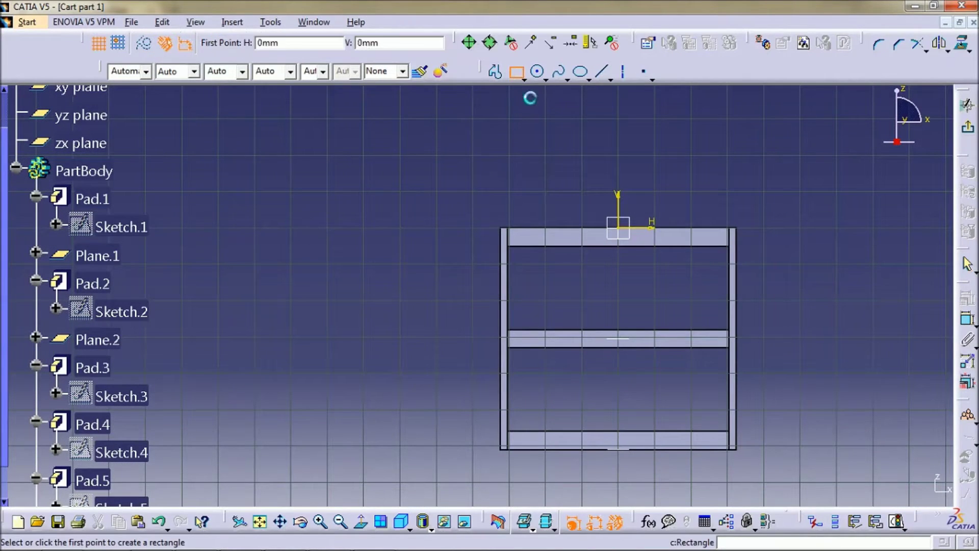
pyautogui.click(607, 227)
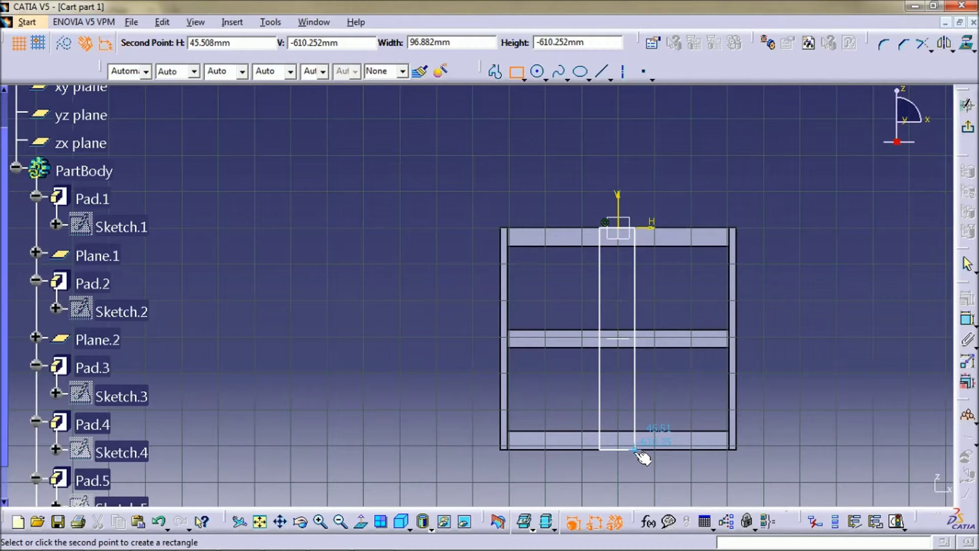
pyautogui.click(635, 450)
# Make the rectangle's lower edge coincident with the bottom edge of the lowest frame.
pyautogui.moveTo(637, 479)
pyautogui.keyDown('ctrl'); pyautogui.mouseDown(button='middle')
pyautogui.moveTo(656, 464)
pyautogui.moveTo(630, 372)
pyautogui.mouseUp(button='middle'); pyautogui.keyUp('ctrl')
pyautogui.click(703, 375)
pyautogui.click(967, 298)
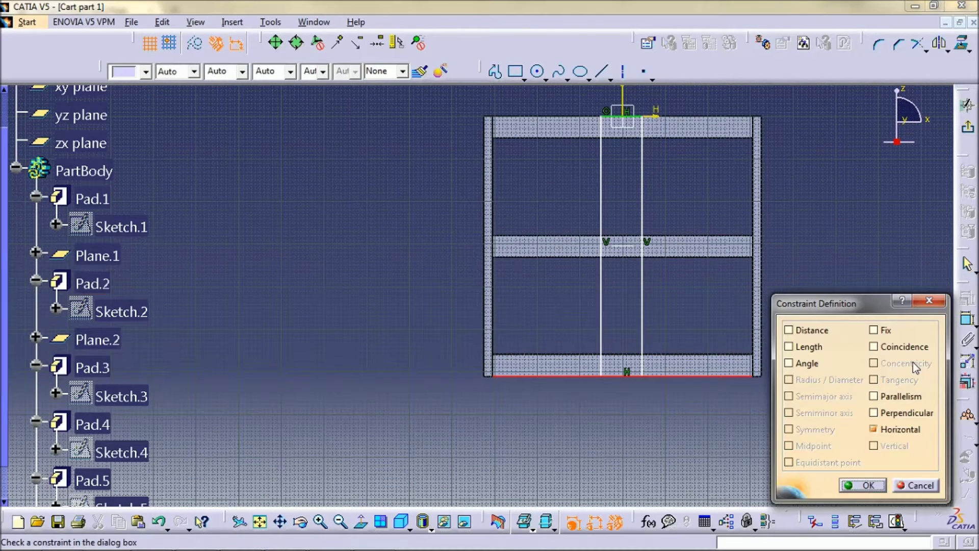
pyautogui.click(873, 346)
pyautogui.click(864, 485)
# Constrain the rectangle's two vertical sides to be symmetric about the sketch's vertical axis.
pyautogui.moveTo(716, 188); pyautogui.dragTo(658, 221, button='middle')
pyautogui.click(612, 212)
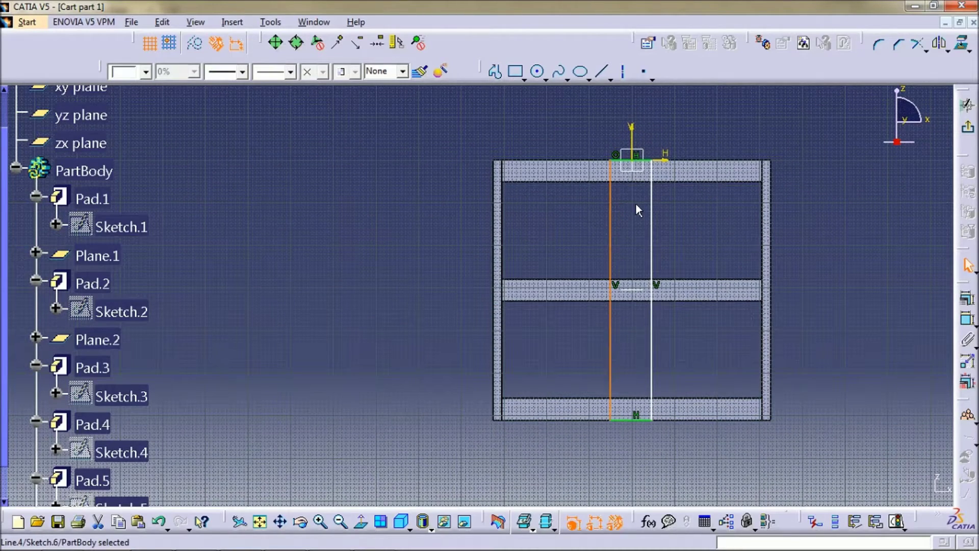
pyautogui.keyDown('ctrl'); pyautogui.click(652, 212); pyautogui.keyUp('ctrl')
pyautogui.keyDown('ctrl'); pyautogui.click(631, 135); pyautogui.keyUp('ctrl')
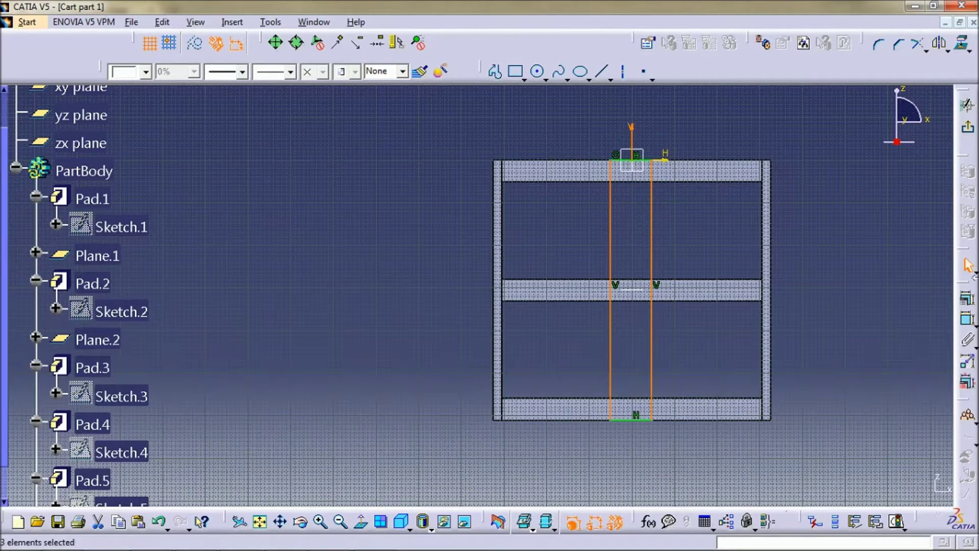
pyautogui.click(705, 521)
pyautogui.click(832, 432)
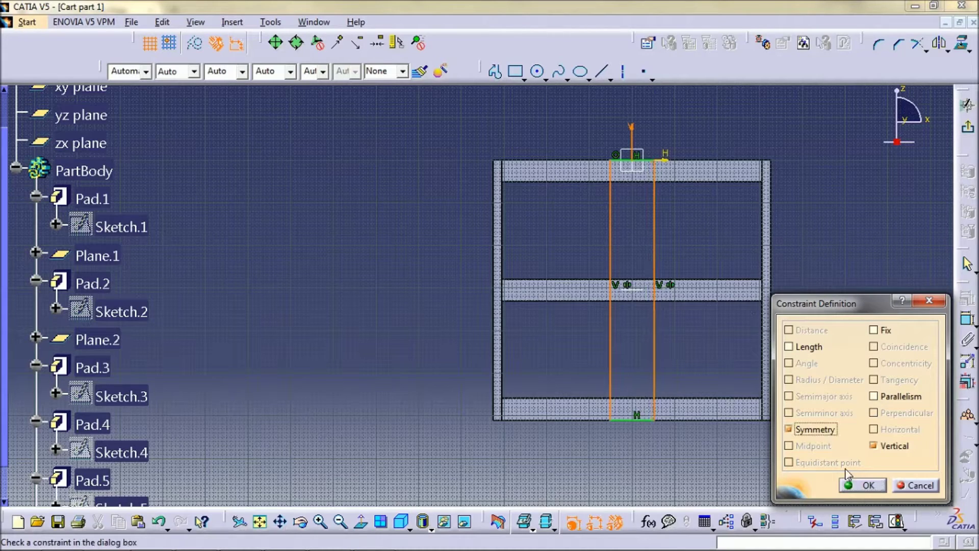
pyautogui.click(862, 485)
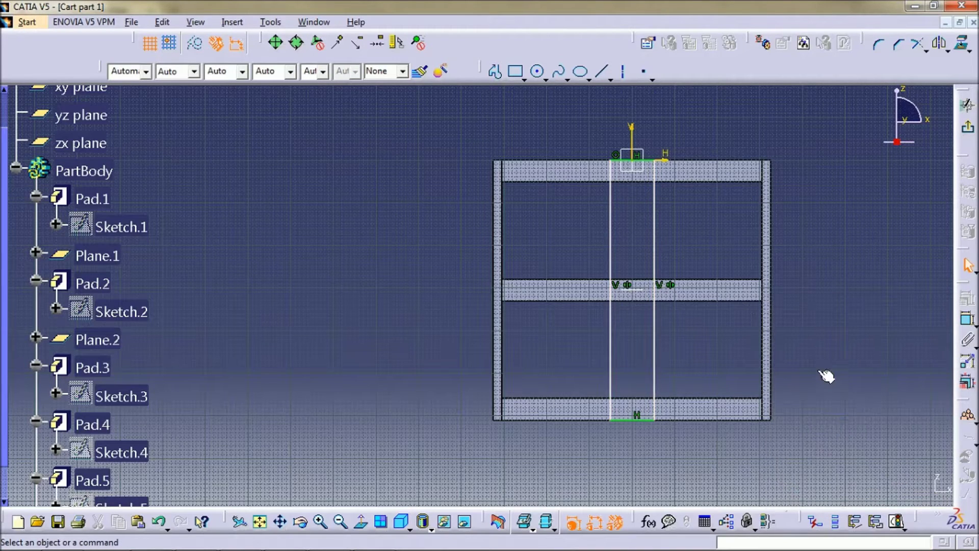
# Add a dimension for the rectangle's width.
pyautogui.click(662, 165)
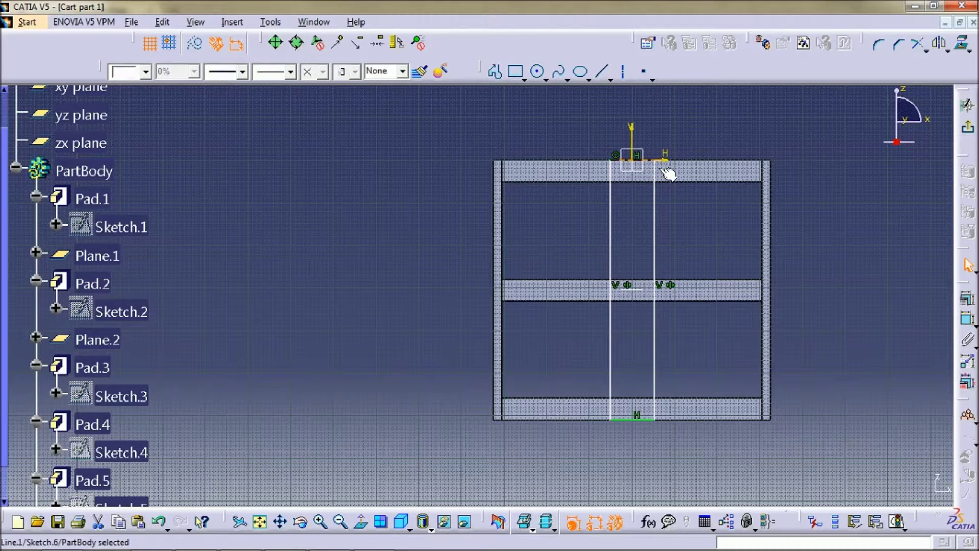
pyautogui.click(968, 317)
pyautogui.click(717, 230)
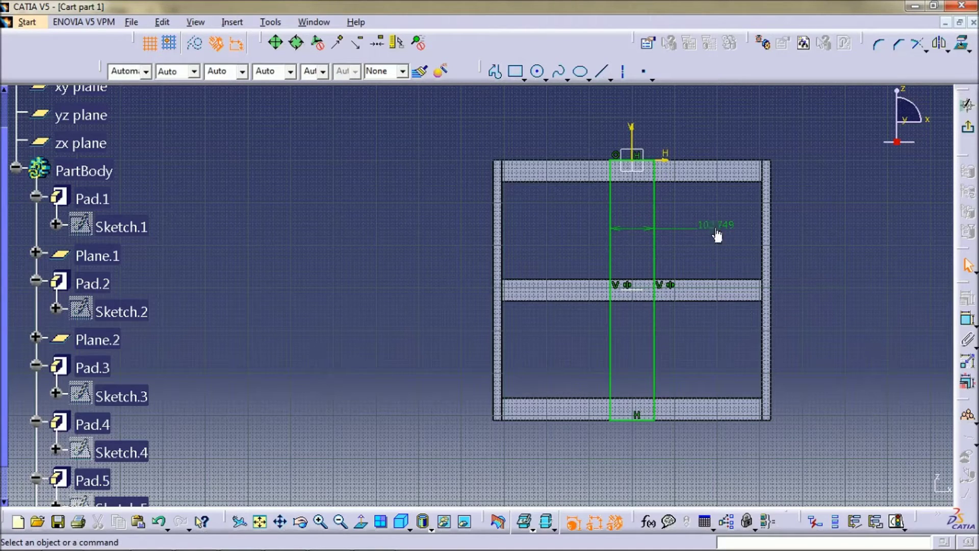
# Set the rectangle's width to 25.4 mm.
pyautogui.doubleClick(717, 227)
pyautogui.write('25.')
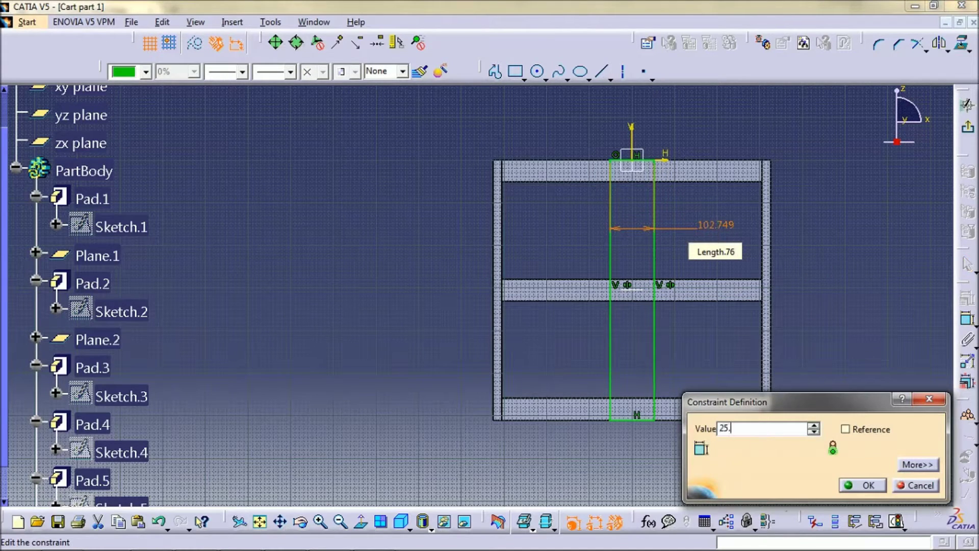
pyautogui.write('4')
pyautogui.press('Return')
# Set the rectangle's width to 2in.
pyautogui.doubleClick(717, 230)
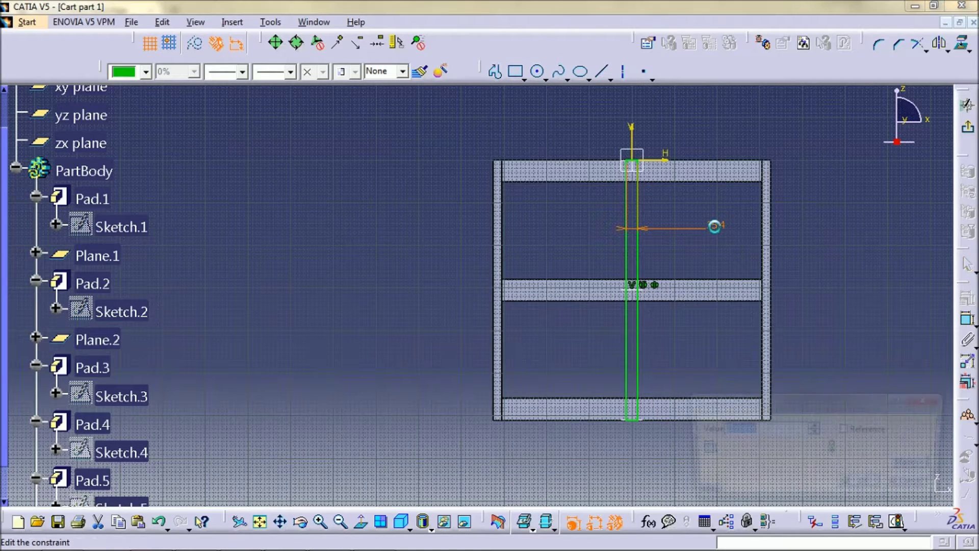
pyautogui.write('2in')
pyautogui.press('Return')
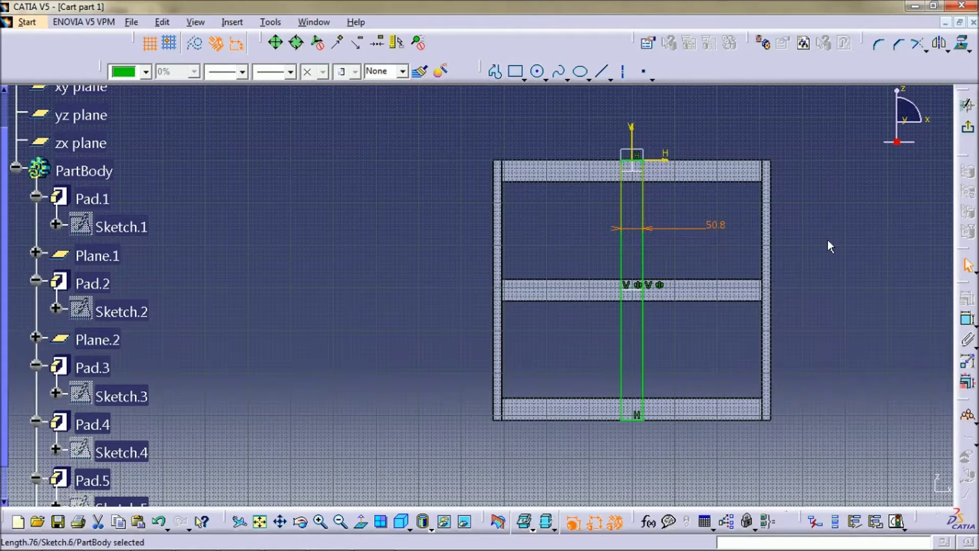
pyautogui.click(884, 242)
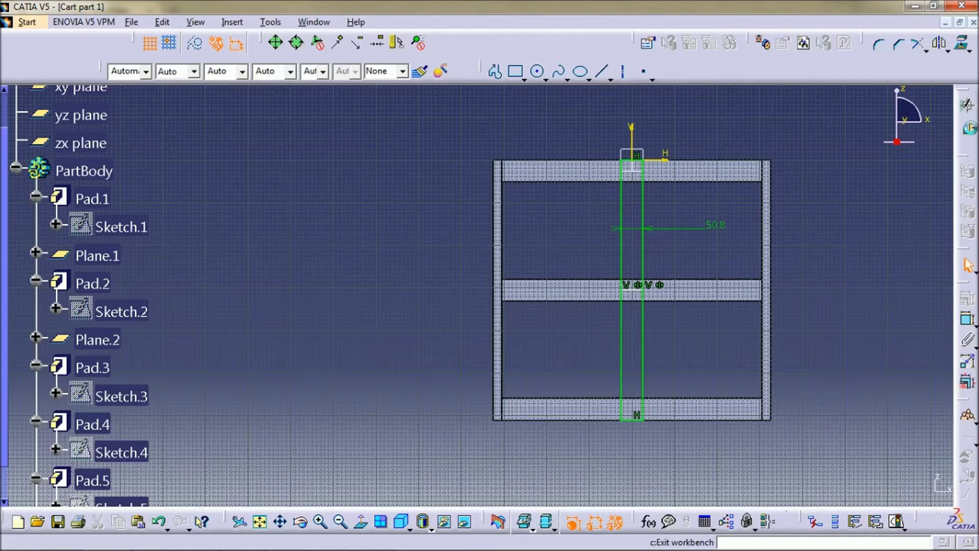
# Exit the sketch and pad the end strip 20 mm.
pyautogui.click(967, 104)
pyautogui.click(968, 305)
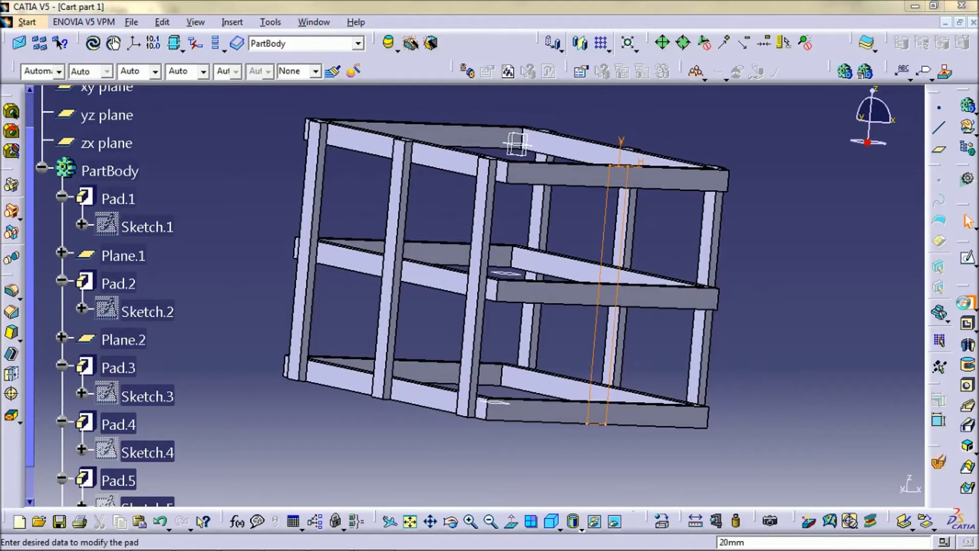
pyautogui.click(790, 486)
# Start a sketch on the opposite short end face and project the Sketch.6 strip profile onto it.
pyautogui.moveTo(638, 408); pyautogui.dragTo(494, 262, button='middle')
pyautogui.click(529, 225)
pyautogui.click(967, 258)
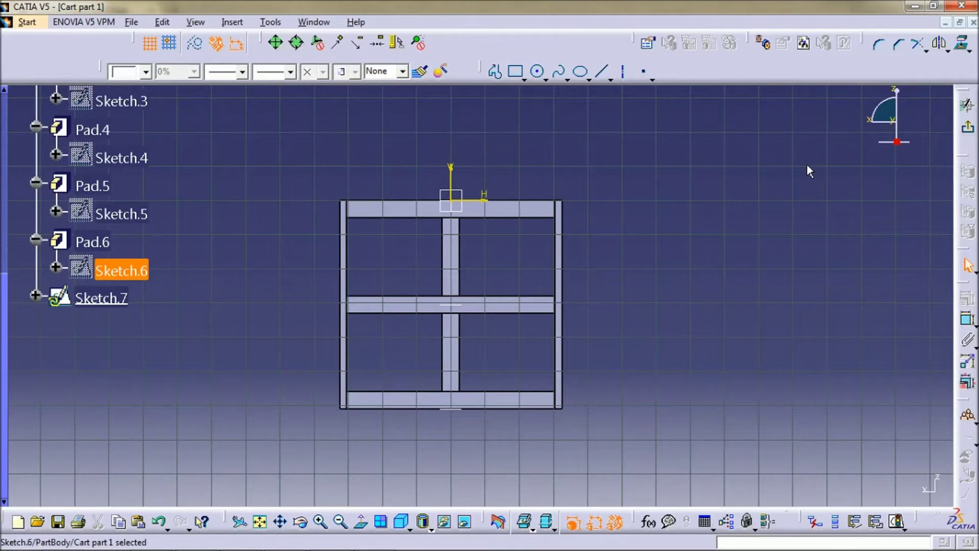
pyautogui.click(963, 45)
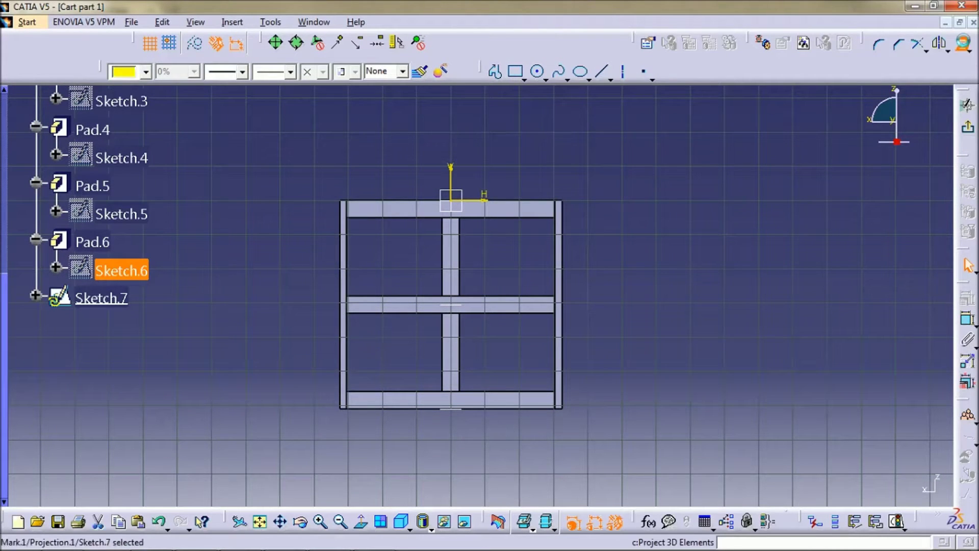
# Exit the sketch and pad the projected end strip profile.
pyautogui.click(967, 126)
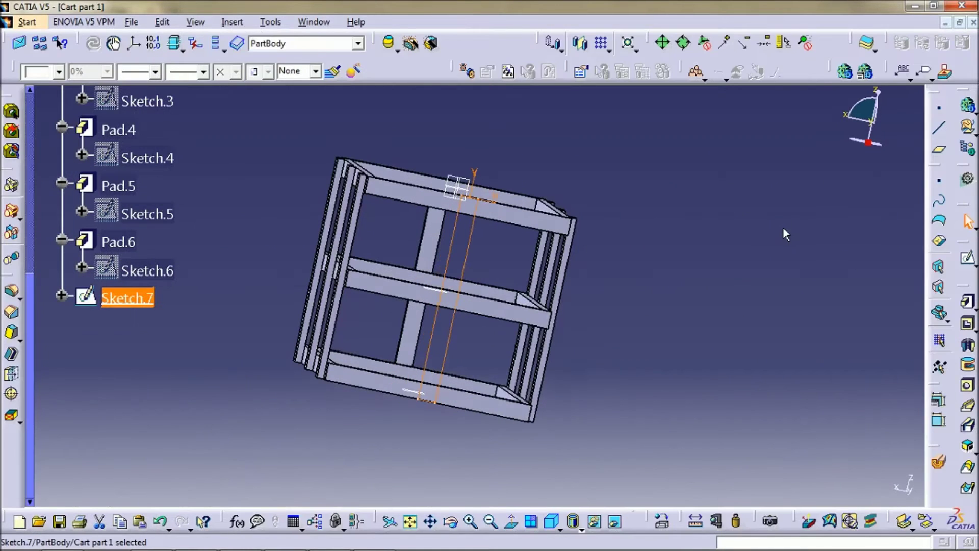
pyautogui.moveTo(400, 223); pyautogui.dragTo(433, 364, button='middle')
pyautogui.click(776, 485)
# Sketch a narrow lengthwise rectangle along the middle of the lowest frame's underside, running nearly from one short end to the other.
pyautogui.moveTo(645, 345); pyautogui.dragTo(425, 247, button='middle')
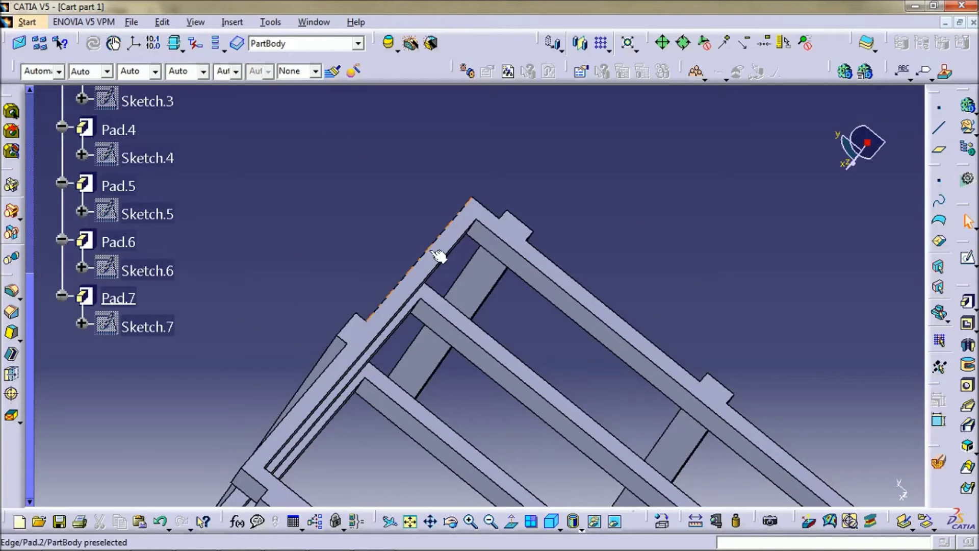
pyautogui.click(426, 246)
pyautogui.click(940, 290)
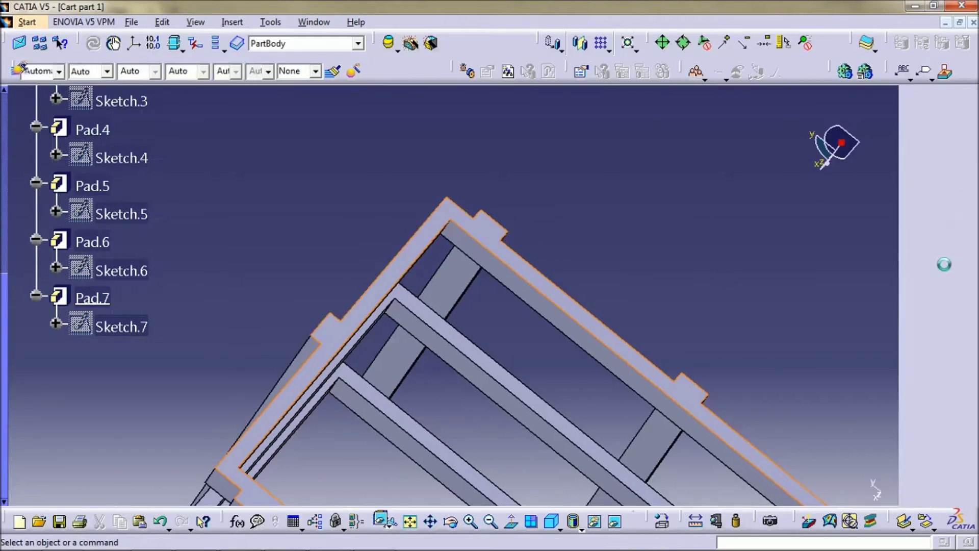
pyautogui.moveTo(592, 255)
pyautogui.mouseDown(button='middle')
pyautogui.moveTo(574, 383)
pyautogui.moveTo(597, 254)
pyautogui.moveTo(597, 296)
pyautogui.mouseUp(button='middle')
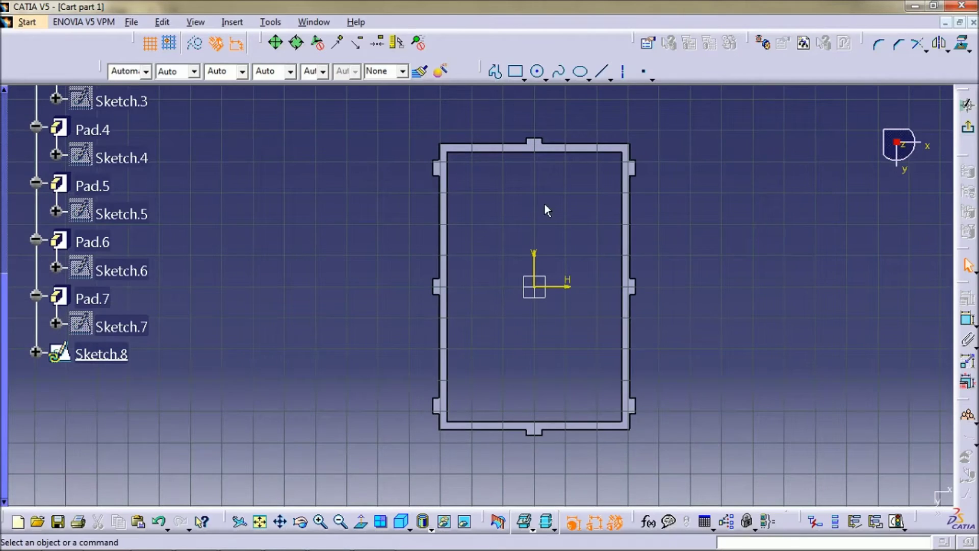
pyautogui.click(515, 72)
pyautogui.click(533, 151)
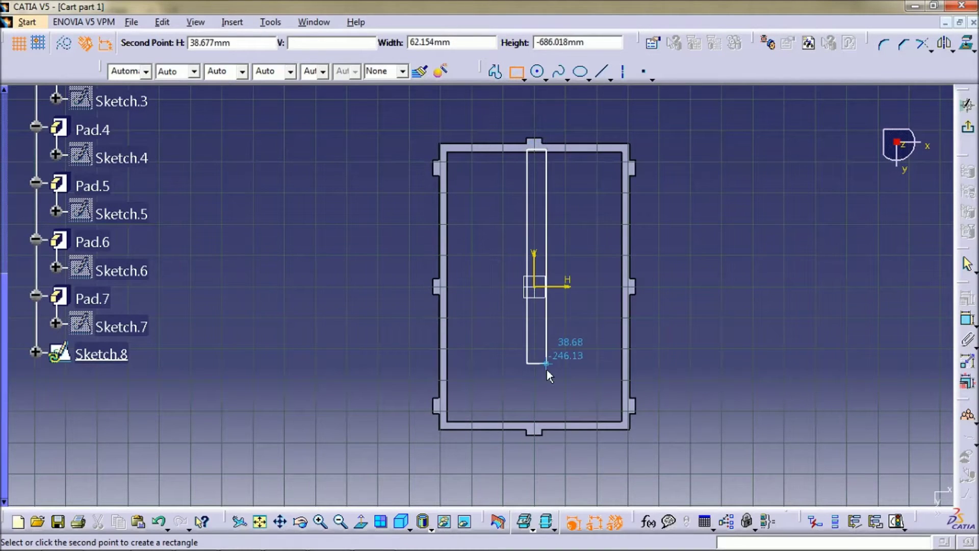
pyautogui.click(542, 416)
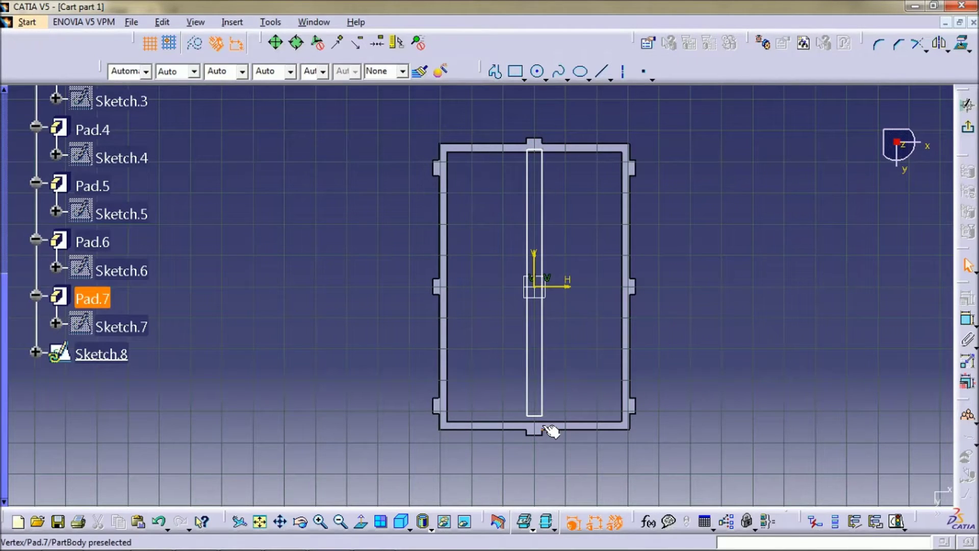
# Constrain both short ends of the slat rectangle coincident with the frame's inner end edges.
pyautogui.click(538, 415)
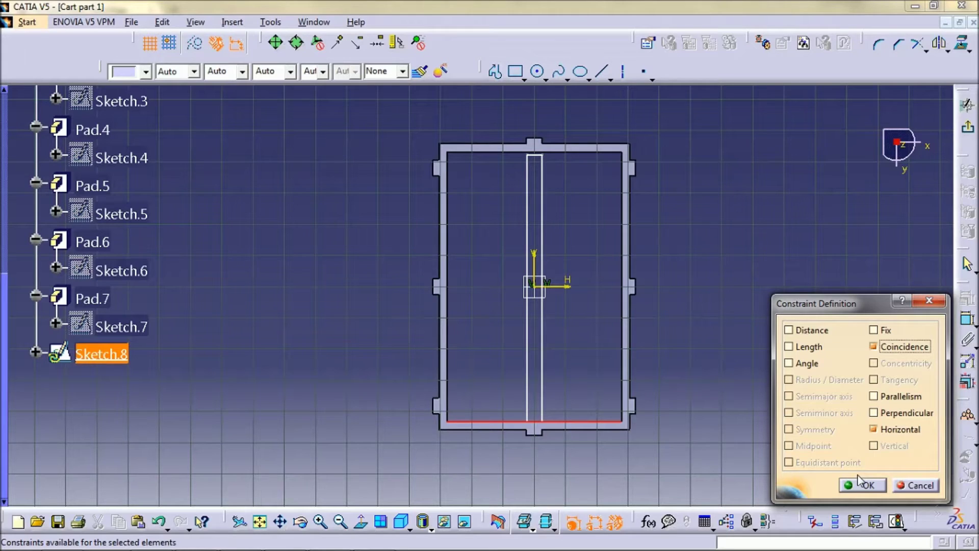
pyautogui.click(862, 483)
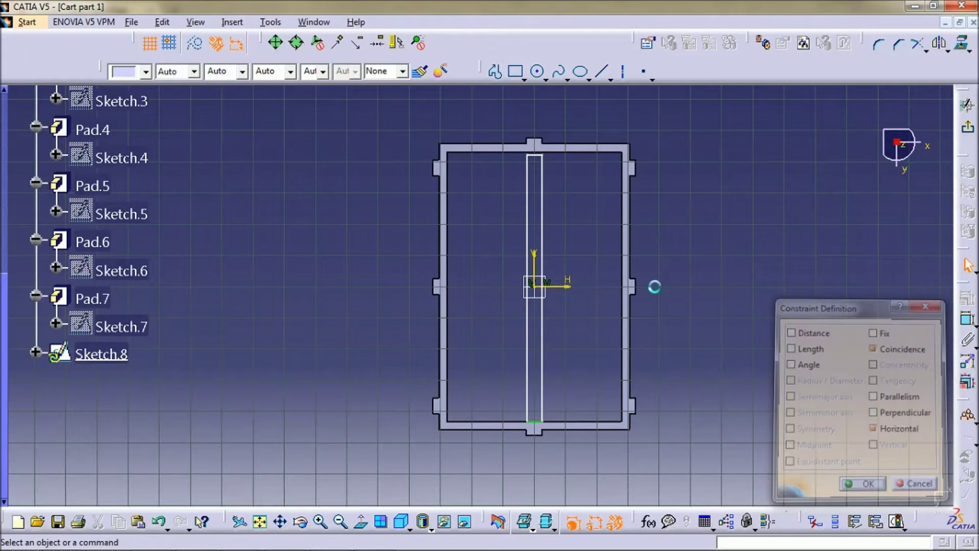
pyautogui.click(533, 157)
pyautogui.keyDown('ctrl'); pyautogui.click(558, 156); pyautogui.keyUp('ctrl')
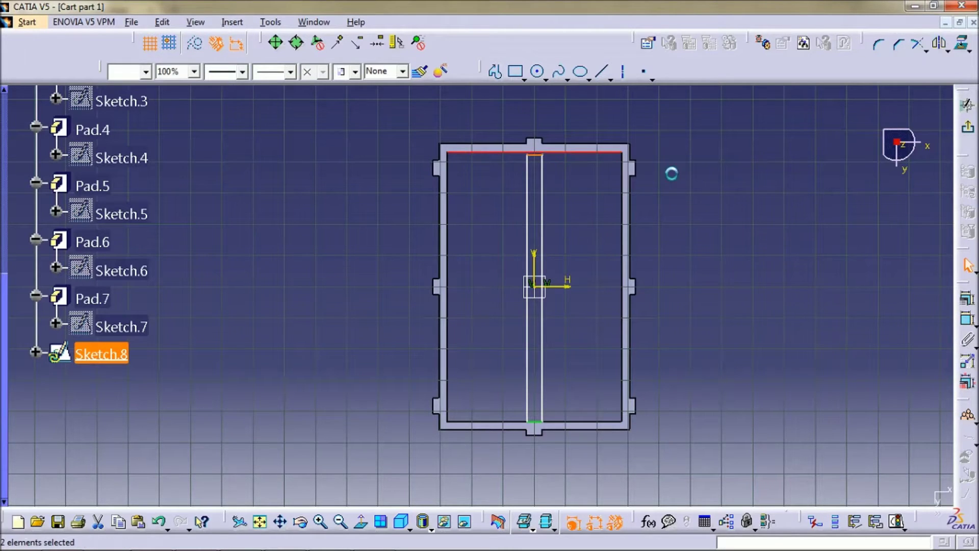
pyautogui.click(968, 299)
pyautogui.click(899, 347)
pyautogui.click(862, 485)
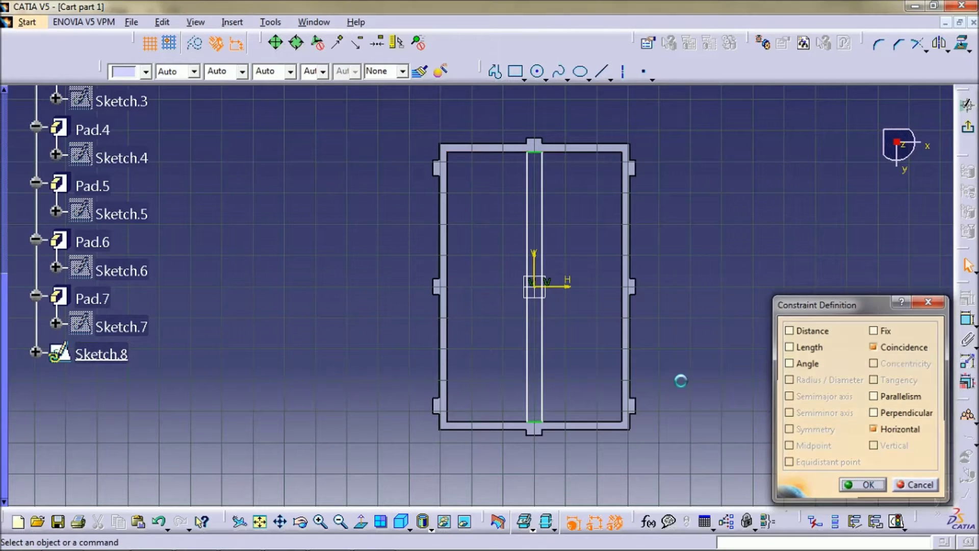
# Make the slat rectangle's two long sides symmetric about the sketch's vertical axis.
pyautogui.click(544, 335)
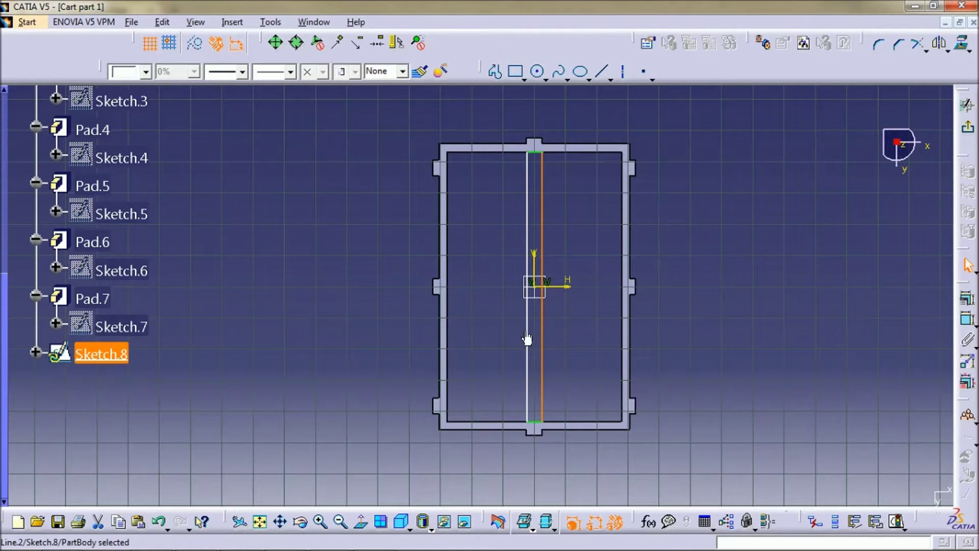
pyautogui.keyDown('ctrl'); pyautogui.click(528, 339); pyautogui.keyUp('ctrl')
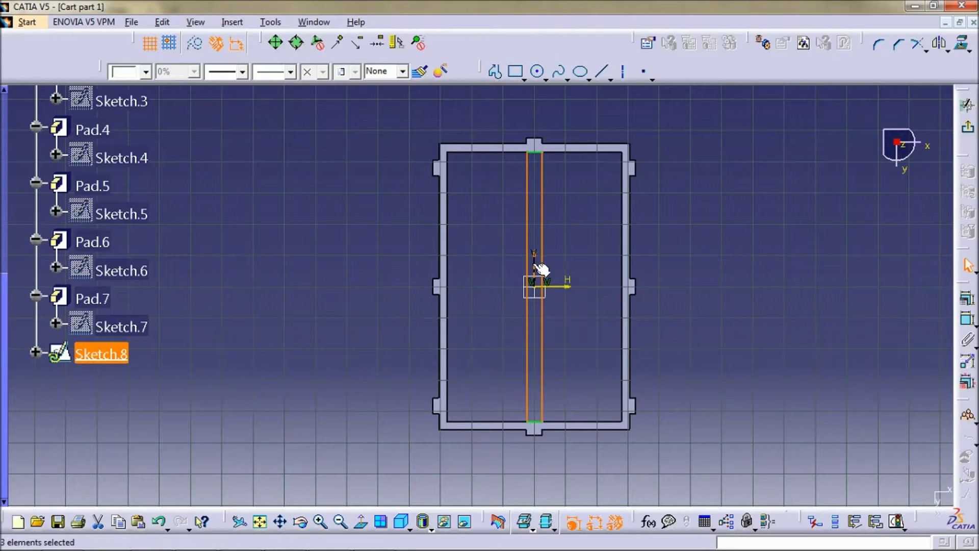
pyautogui.click(973, 301)
pyautogui.click(814, 430)
pyautogui.click(859, 489)
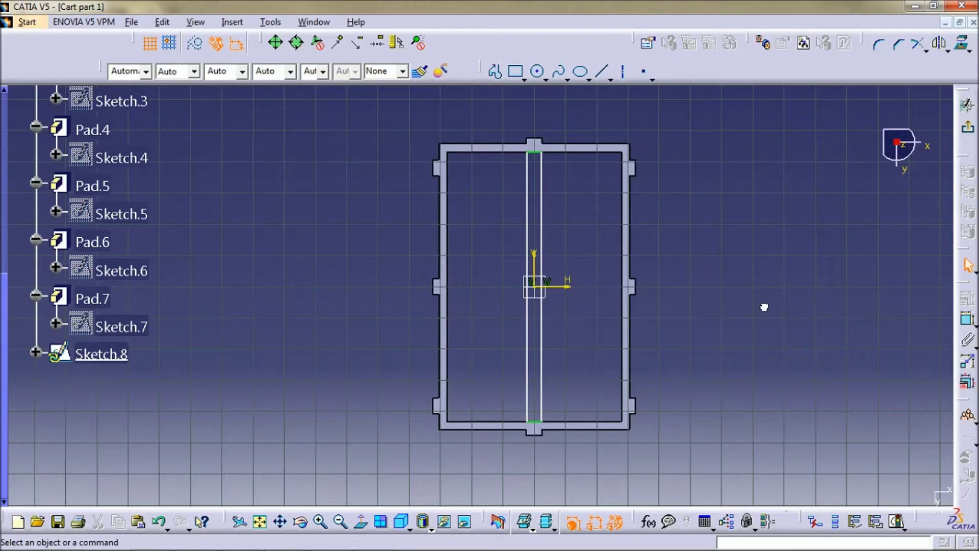
# Dimension the centre slat's width and set it to 25.4 mm.
pyautogui.moveTo(654, 212)
pyautogui.mouseDown(button='middle')
pyautogui.moveTo(666, 279)
pyautogui.moveTo(636, 254)
pyautogui.moveTo(596, 253)
pyautogui.mouseUp(button='middle')
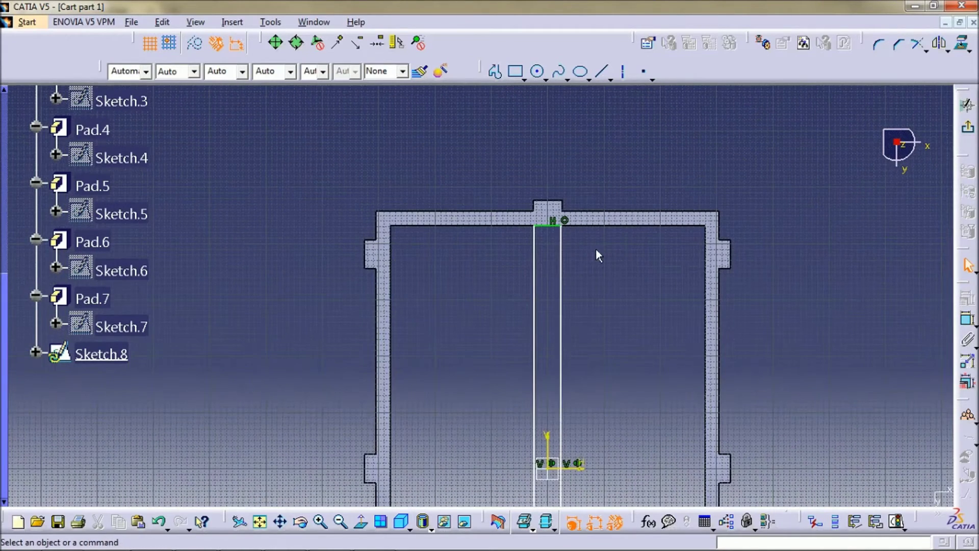
pyautogui.click(555, 227)
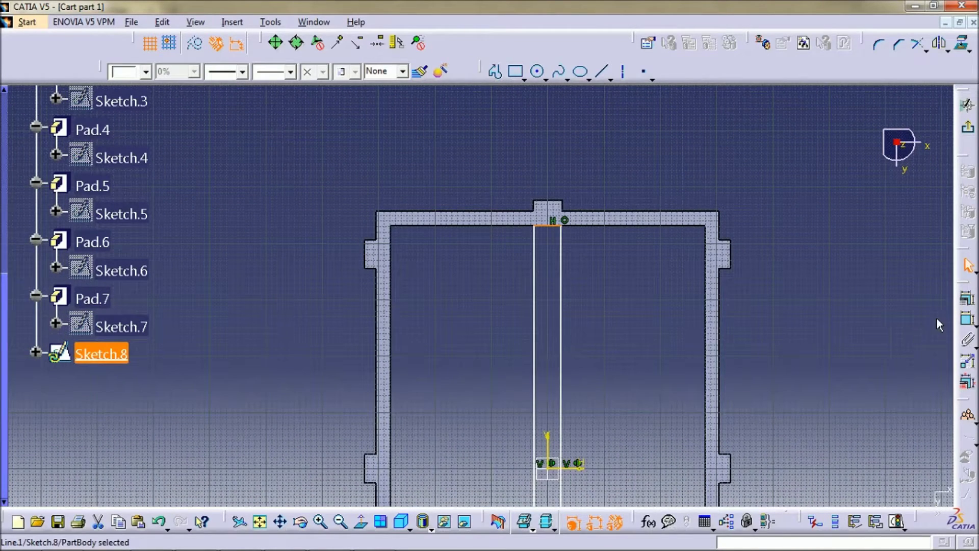
pyautogui.click(967, 319)
pyautogui.click(597, 179)
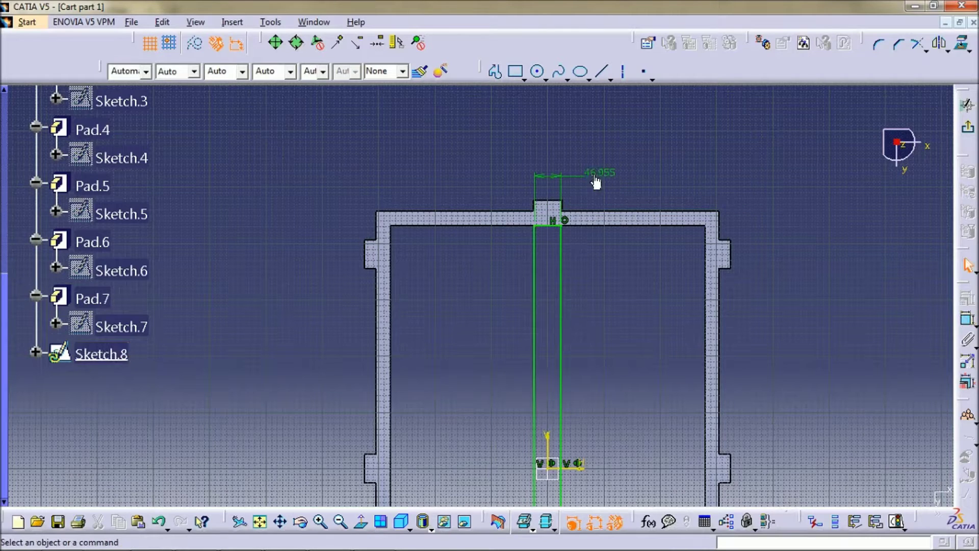
pyautogui.doubleClick(595, 180)
pyautogui.write('25.')
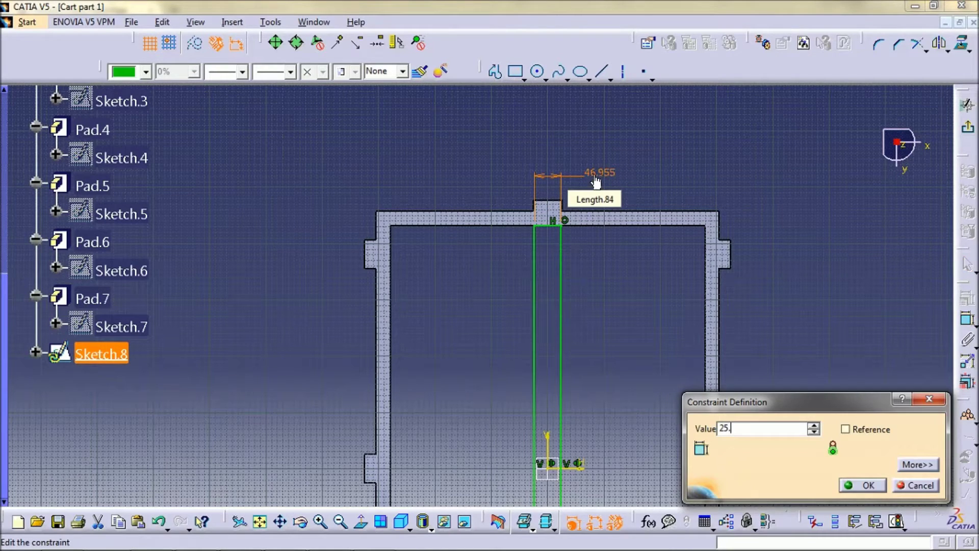
pyautogui.write('4')
pyautogui.press('Return')
# Sketch a second lengthwise rectangle about 37 mm wide on the positive H side of the centre slat, spanning the frame's inner end edges.
pyautogui.moveTo(634, 301); pyautogui.dragTo(630, 220, button='middle')
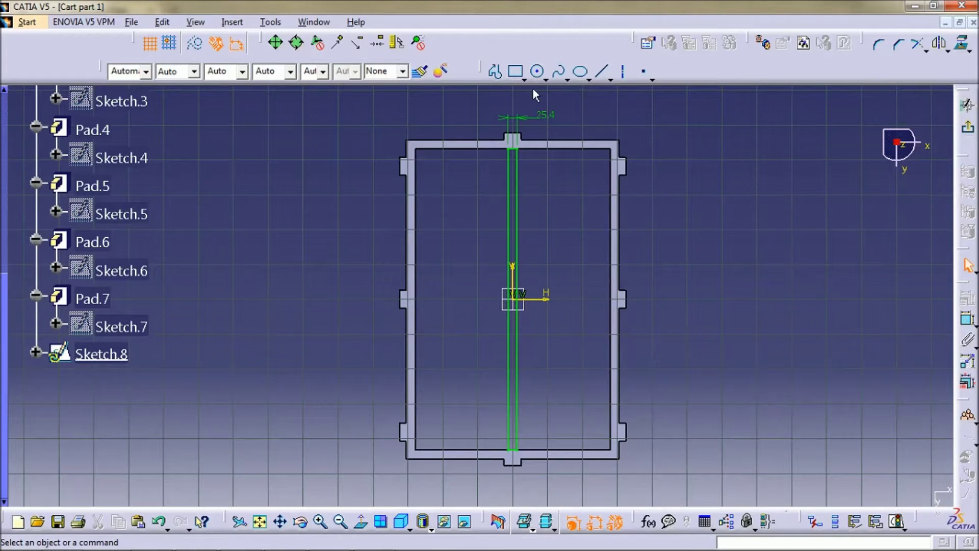
pyautogui.click(515, 71)
pyautogui.click(532, 149)
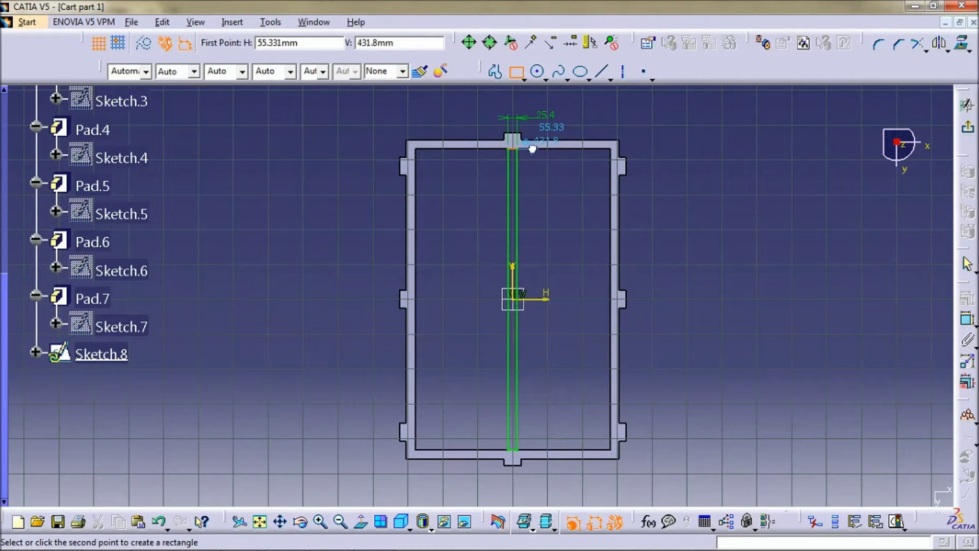
pyautogui.click(549, 450)
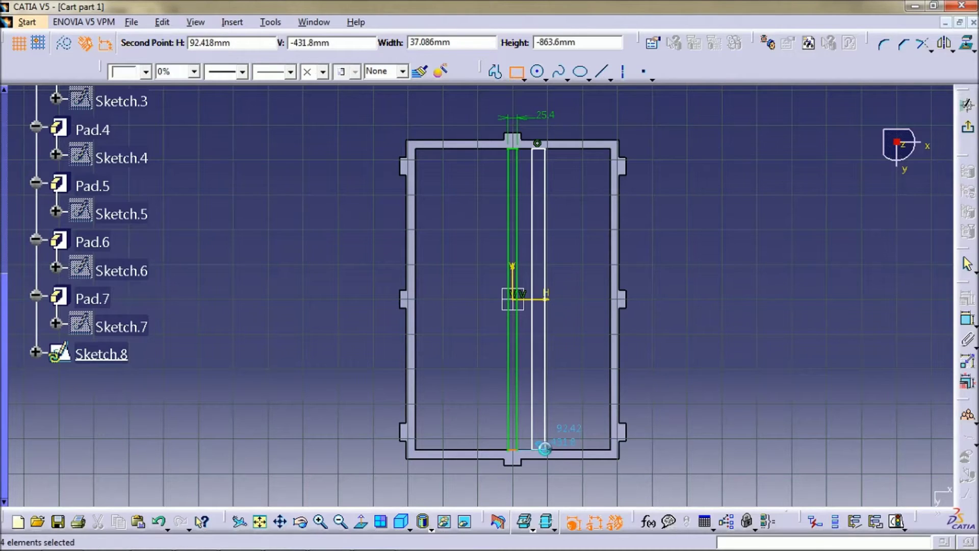
# Dimension the second slat's width, set it to 25.4 mm, and move the dimension nearer the frame.
pyautogui.click(968, 319)
pyautogui.click(543, 451)
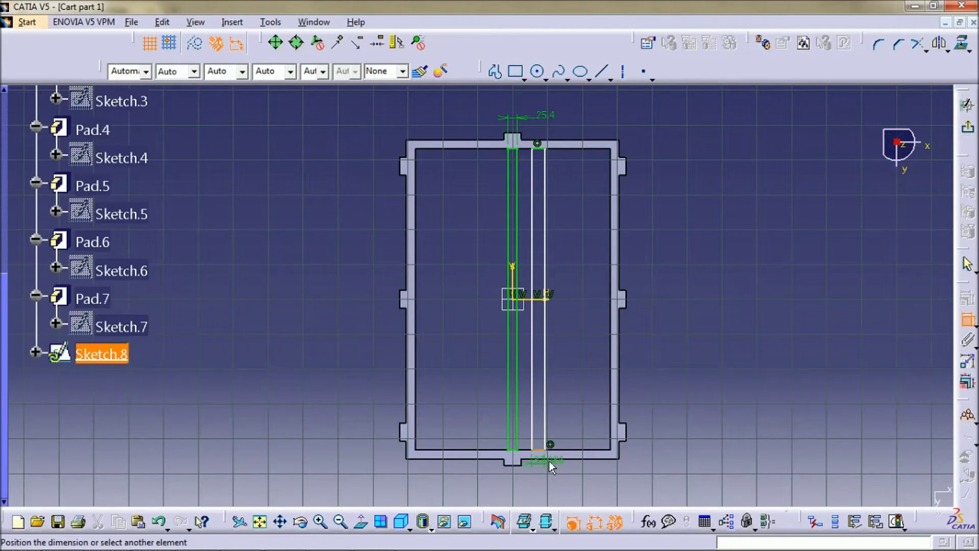
pyautogui.click(589, 491)
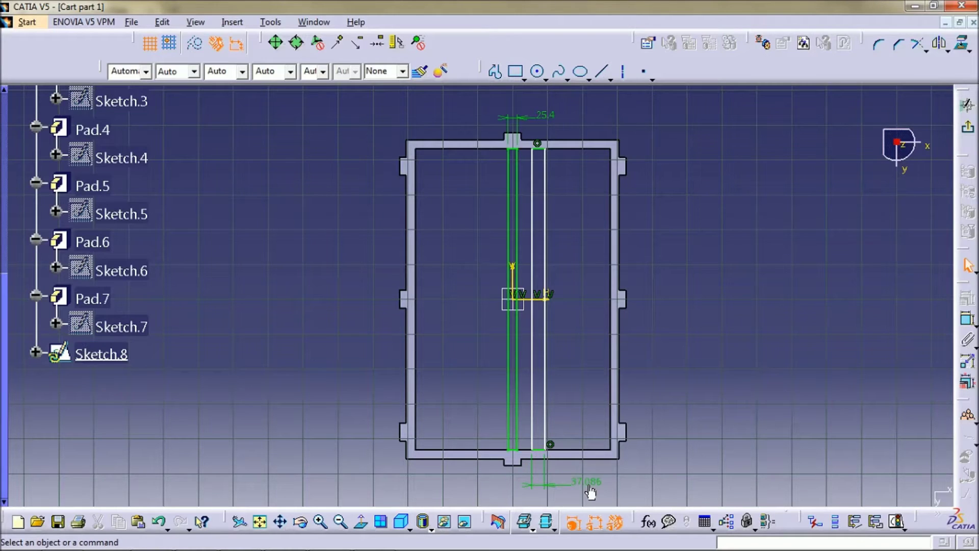
pyautogui.doubleClick(590, 492)
pyautogui.write('25.')
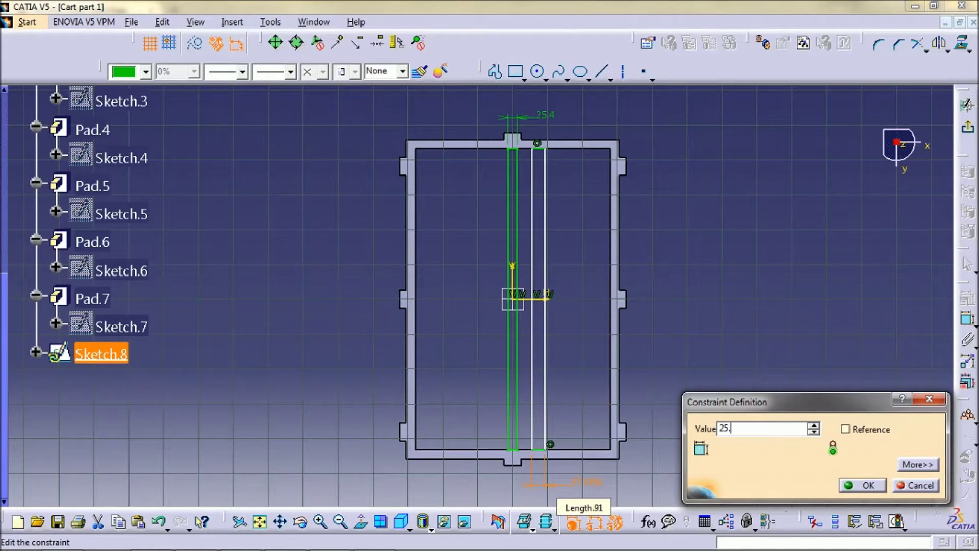
pyautogui.write('4')
pyautogui.press('Return')
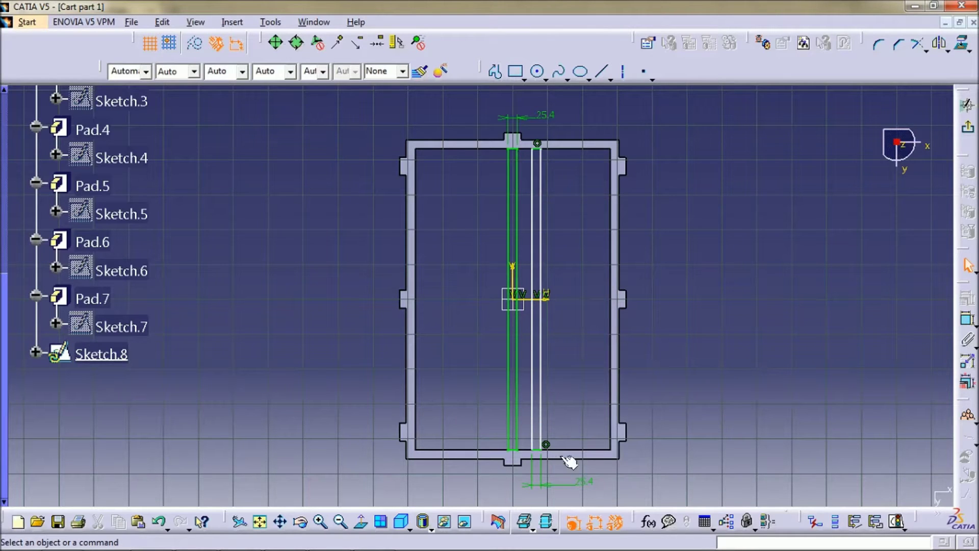
pyautogui.moveTo(561, 488)
pyautogui.mouseDown()
pyautogui.moveTo(544, 340)
pyautogui.moveTo(562, 162)
pyautogui.mouseUp()
pyautogui.moveTo(570, 217); pyautogui.dragTo(584, 478)
pyautogui.click(586, 406)
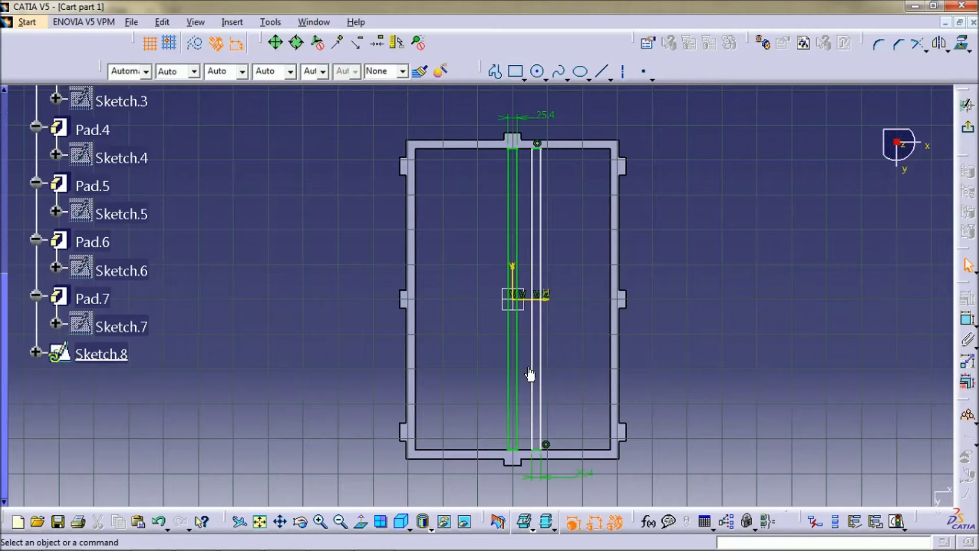
# Dimension the gap between the facing long sides of the centre and second slats and set it to 25.4 mm.
pyautogui.click(517, 404)
pyautogui.keyDown('ctrl'); pyautogui.click(532, 410); pyautogui.keyUp('ctrl')
pyautogui.click(967, 317)
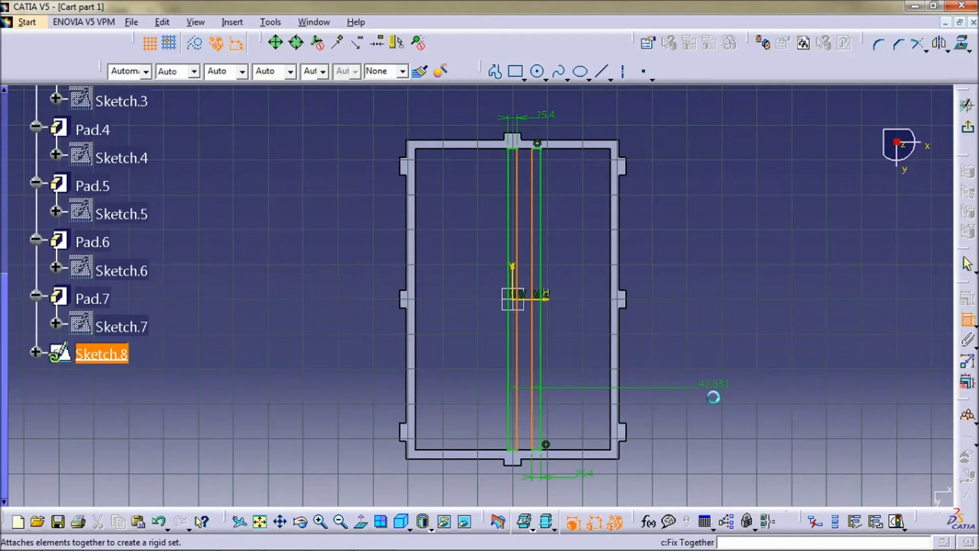
pyautogui.click(724, 440)
pyautogui.doubleClick(720, 438)
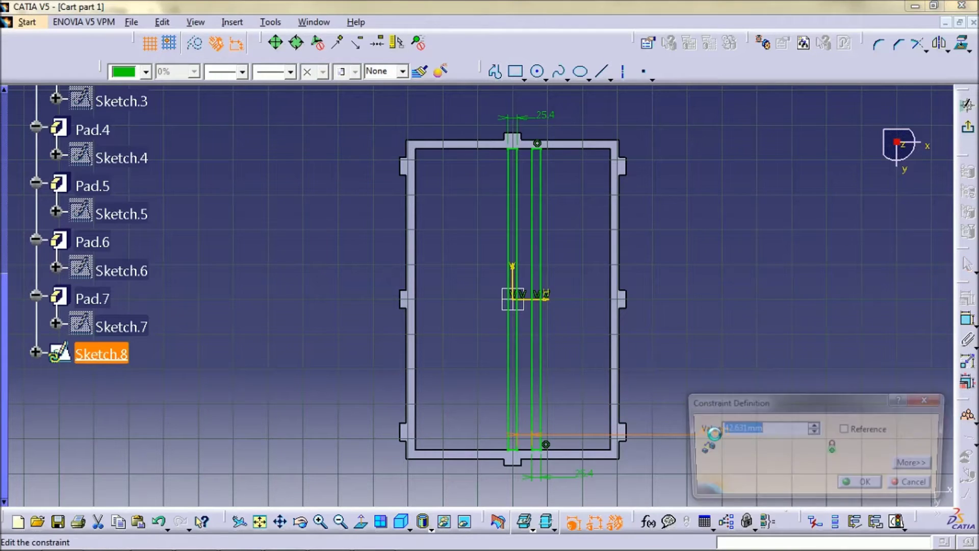
pyautogui.write('25.4')
pyautogui.press('Return')
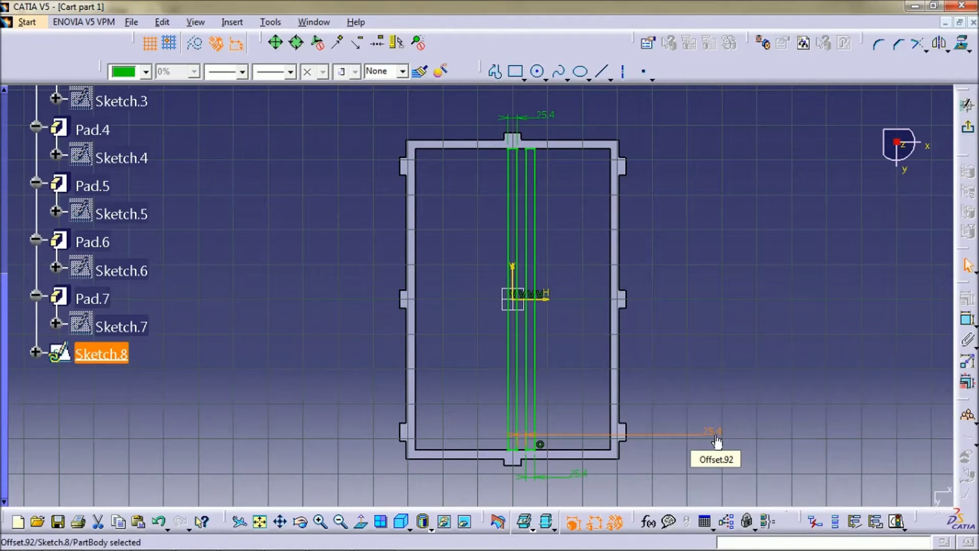
# Sketch a third lengthwise rectangle about 36 mm wide beyond the second slat, spanning the frame's inner end edges.
pyautogui.click(517, 72)
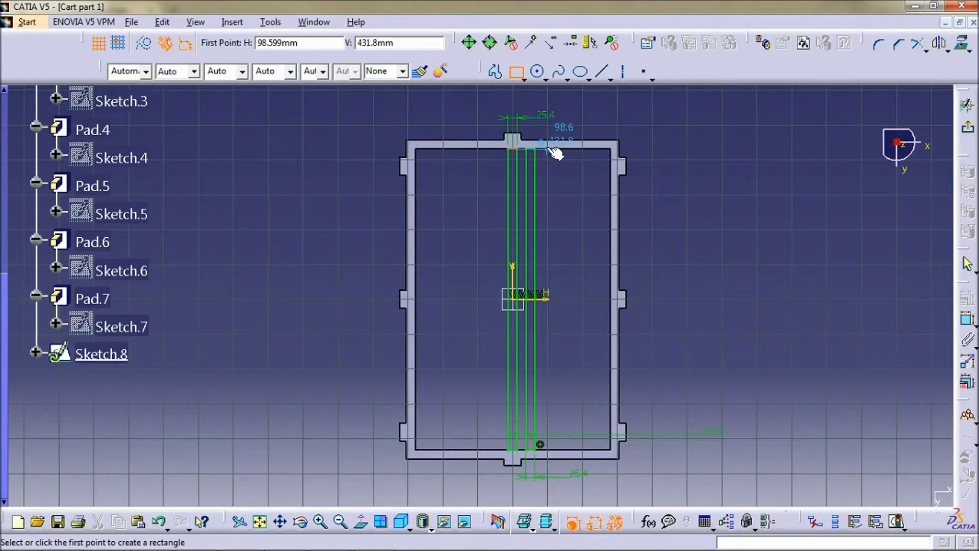
pyautogui.keyDown('ctrl'); pyautogui.moveTo(554, 147); pyautogui.dragTo(558, 130, button='middle'); pyautogui.keyUp('ctrl')
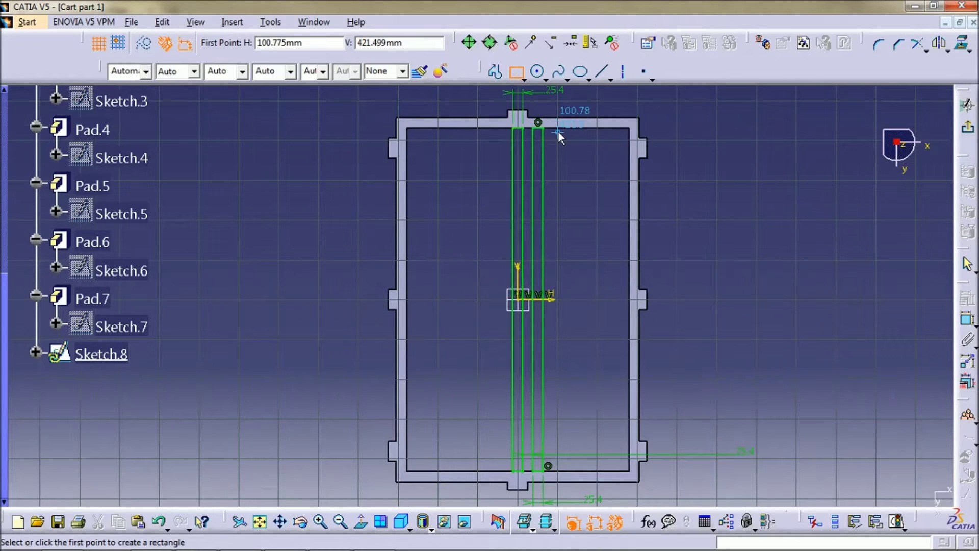
pyautogui.click(560, 129)
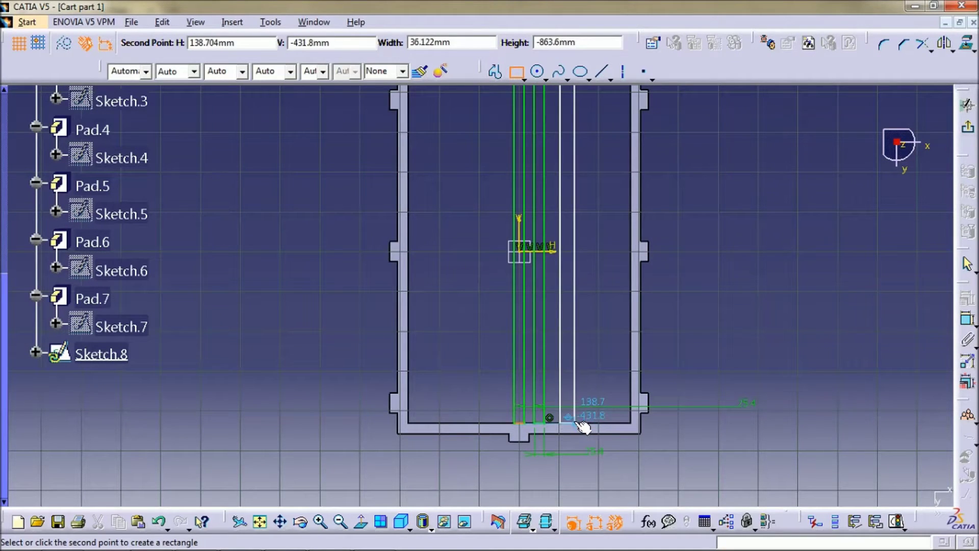
pyautogui.click(575, 422)
pyautogui.click(676, 348)
pyautogui.moveTo(691, 347); pyautogui.dragTo(680, 282, button='middle')
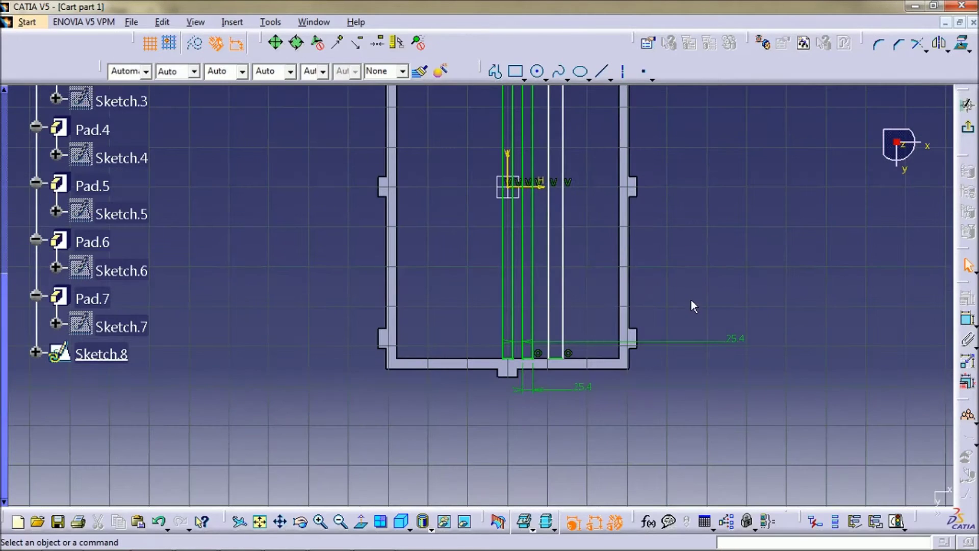
# Dimension the third slat's width at its short end and set it to 25.4 mm.
pyautogui.click(966, 321)
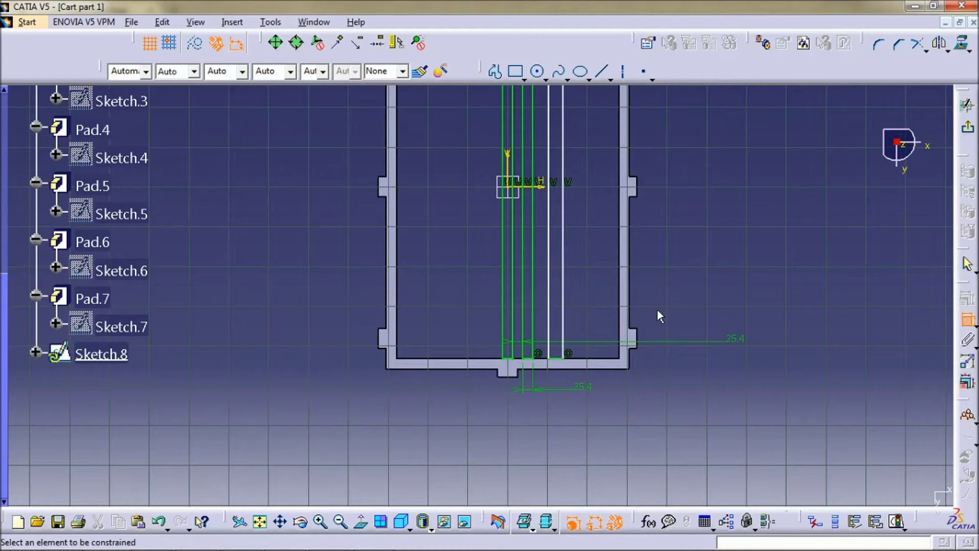
pyautogui.click(556, 358)
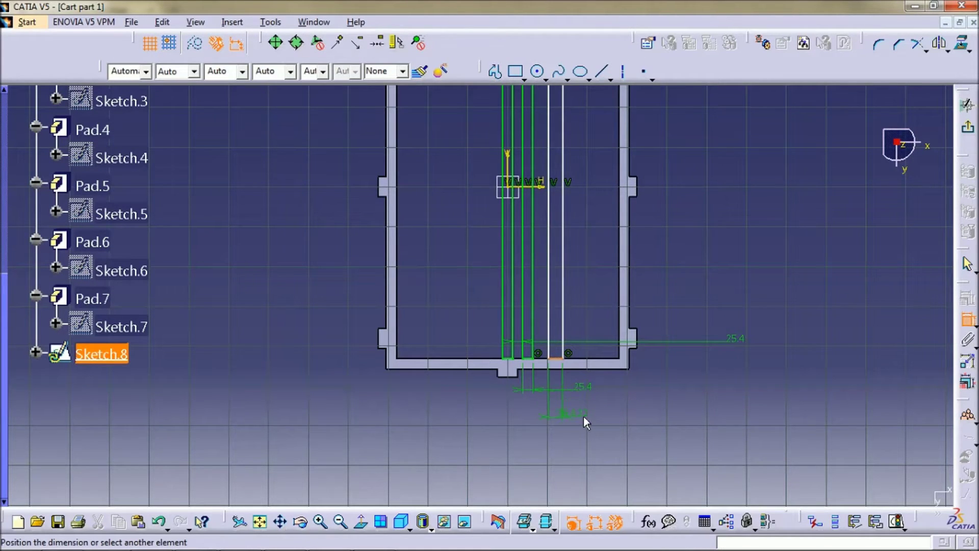
pyautogui.click(580, 411)
pyautogui.doubleClick(576, 417)
pyautogui.write('25.4')
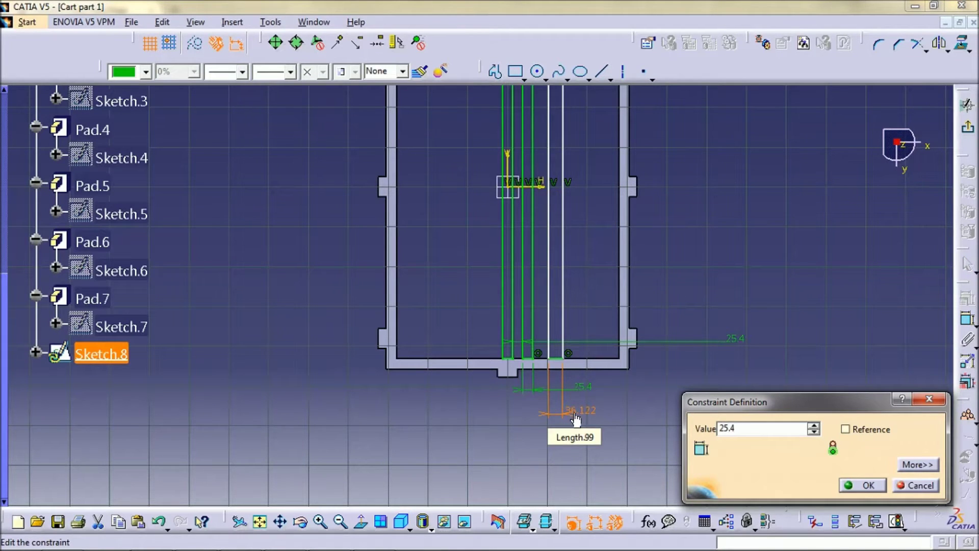
pyautogui.press('Return')
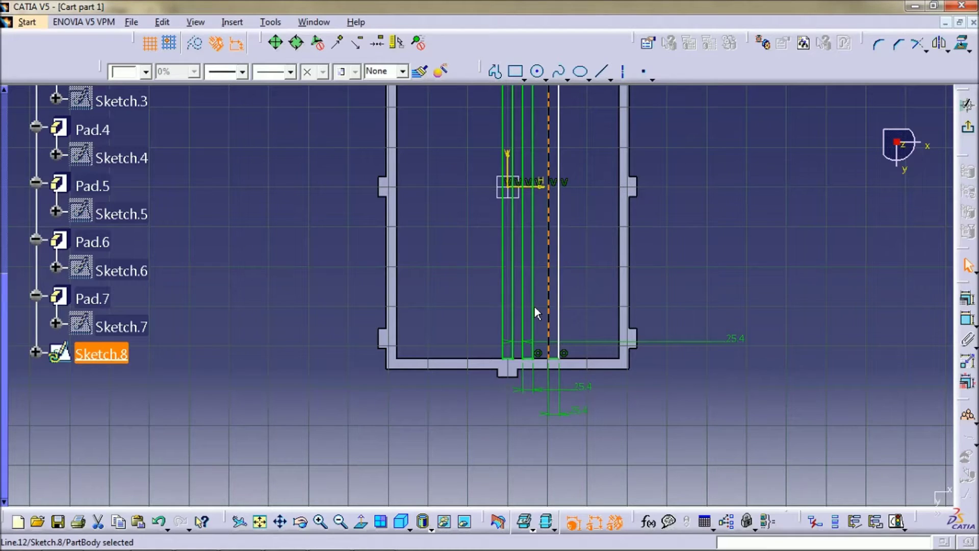
# Dimension the gap between the facing long sides of the second and third slats and set it to 25.4 mm.
pyautogui.keyDown('ctrl'); pyautogui.click(533, 321); pyautogui.keyUp('ctrl')
pyautogui.click(967, 319)
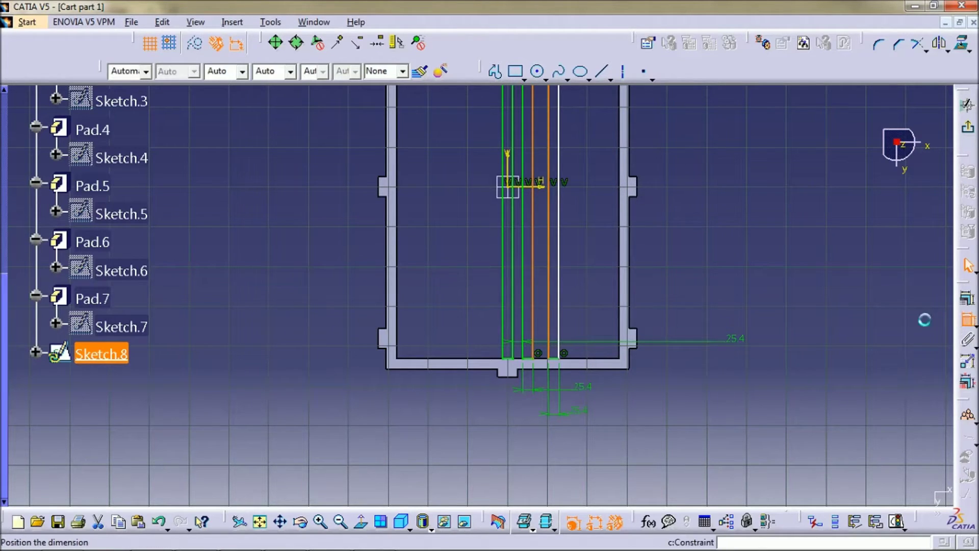
pyautogui.click(683, 322)
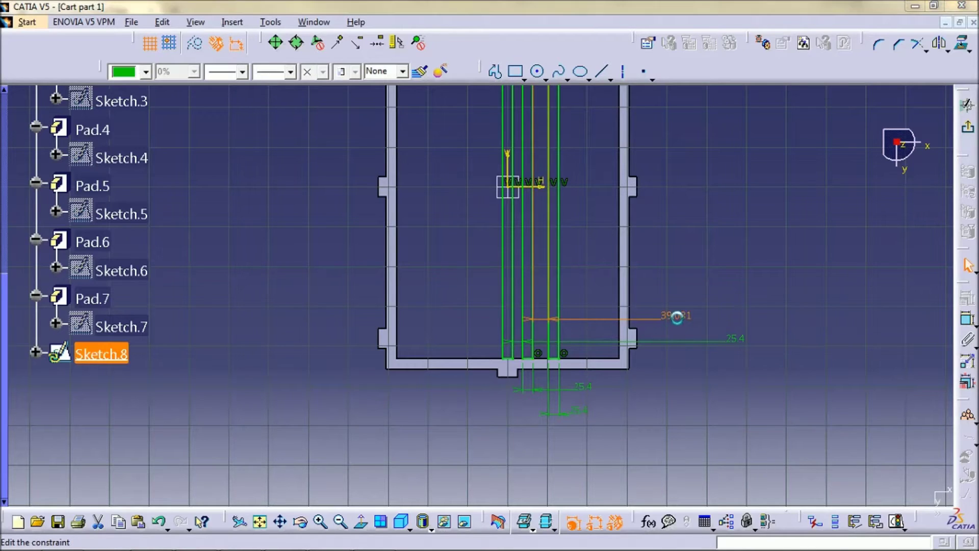
pyautogui.doubleClick(676, 317)
pyautogui.write('25.4')
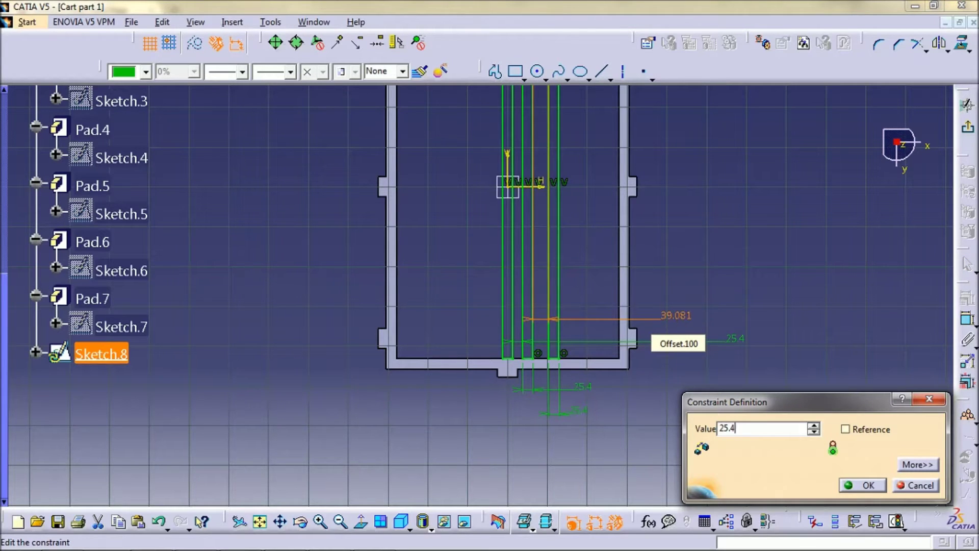
pyautogui.press('Return')
pyautogui.click(739, 236)
# Sketch a fourth lengthwise rectangle beyond the third slat, spanning the frame's inner end edges.
pyautogui.moveTo(739, 236)
pyautogui.mouseDown(button='middle')
pyautogui.moveTo(743, 315)
pyautogui.moveTo(739, 250)
pyautogui.mouseUp(button='middle')
pyautogui.click(743, 302)
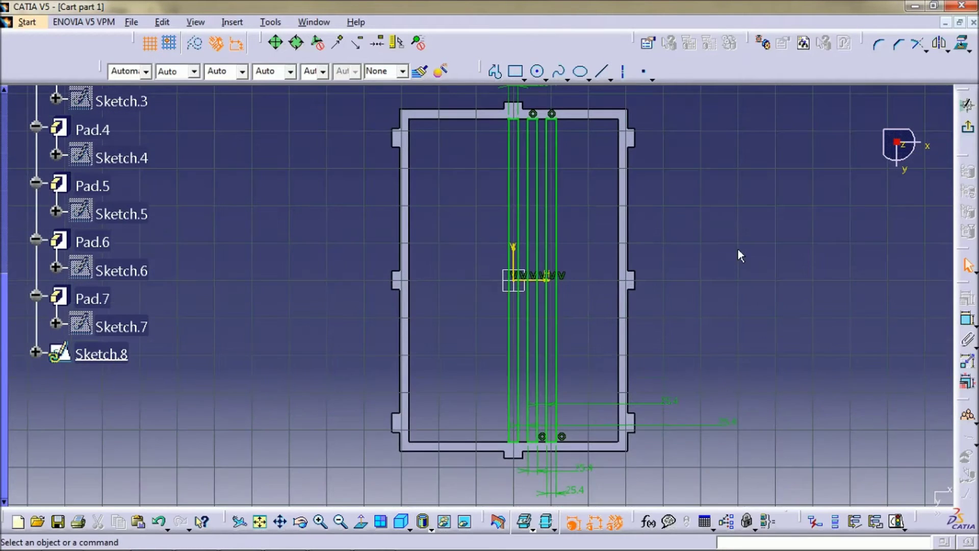
pyautogui.click(516, 71)
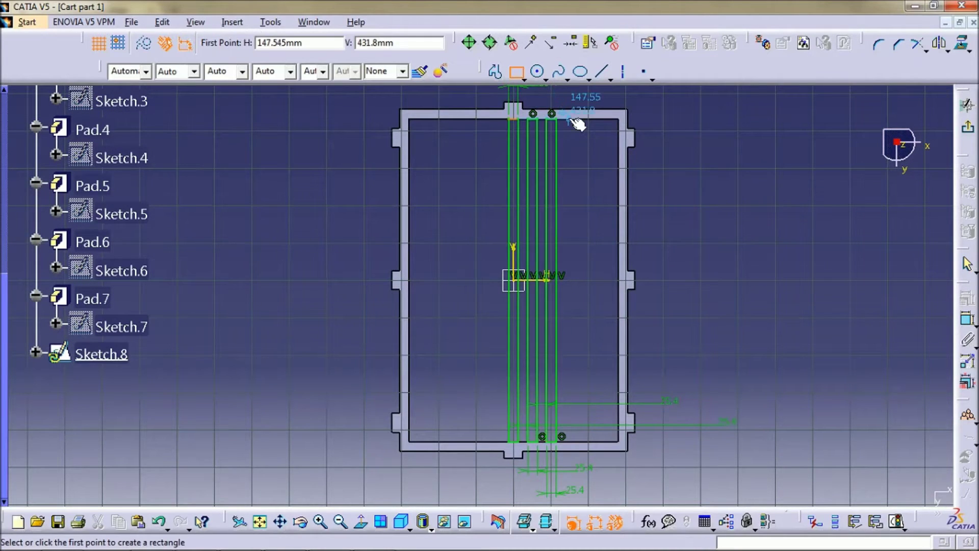
pyautogui.click(573, 120)
pyautogui.moveTo(574, 353); pyautogui.dragTo(574, 287, button='middle')
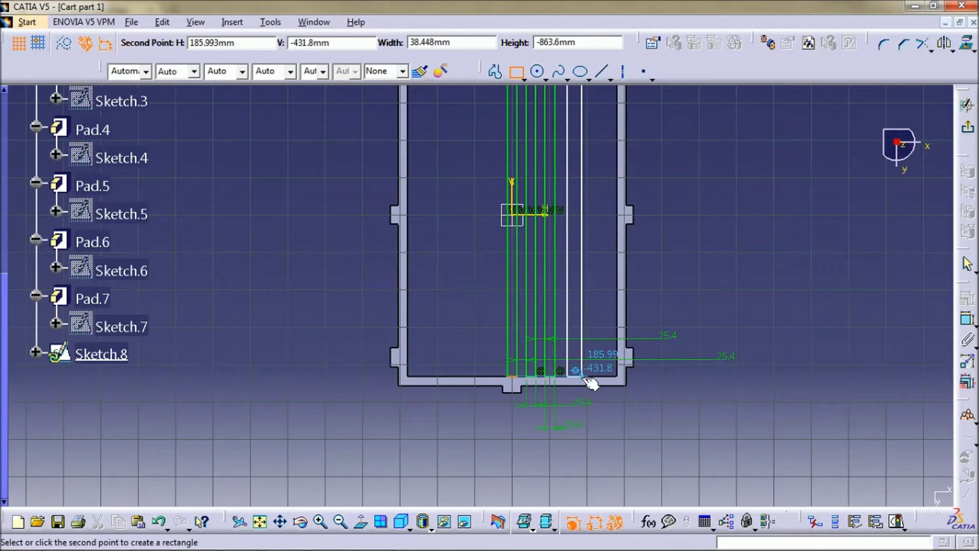
pyautogui.click(577, 376)
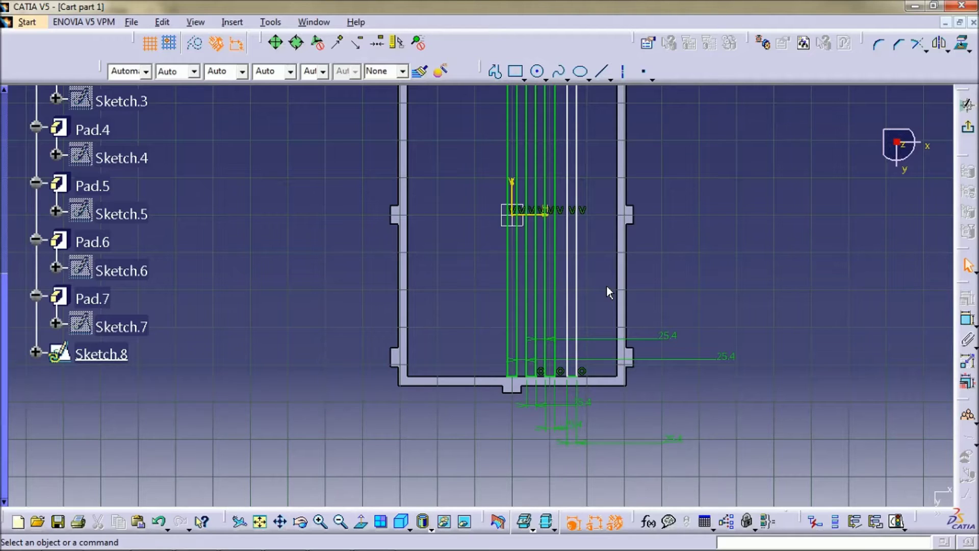
# Dimension the gap between the facing long sides of the third and fourth slats and set it to 25.4 mm.
pyautogui.click(568, 292)
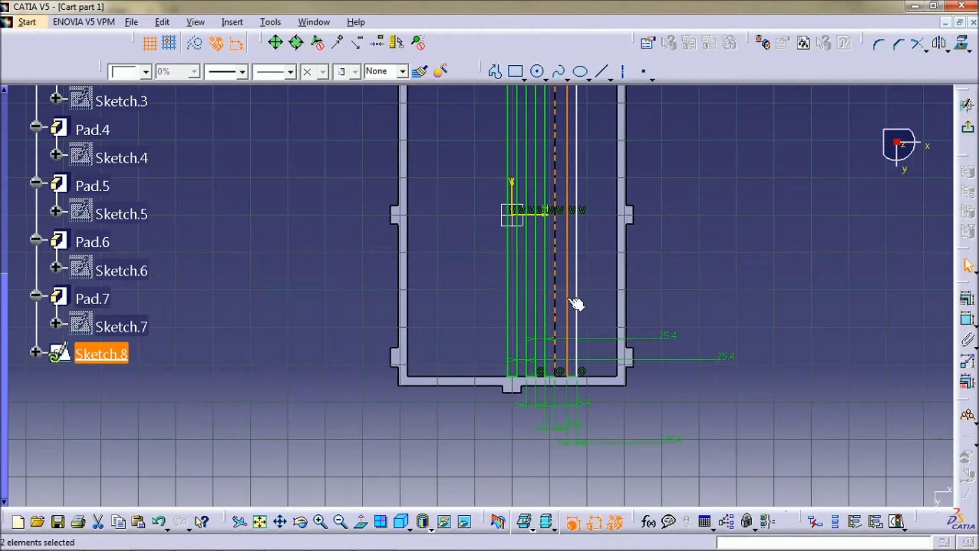
pyautogui.click(968, 320)
pyautogui.click(719, 322)
pyautogui.doubleClick(712, 316)
pyautogui.write('25.4')
pyautogui.press('Return')
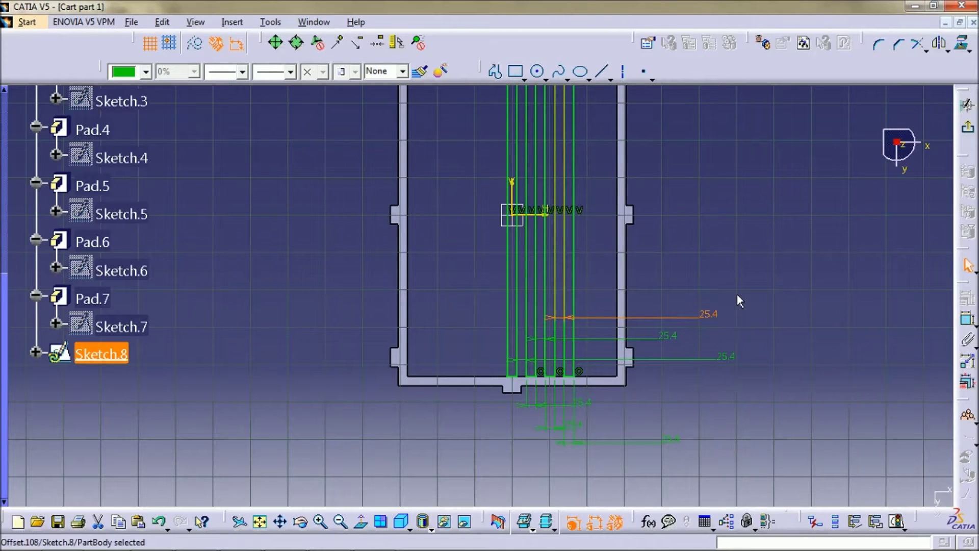
pyautogui.click(737, 276)
# Sketch a fifth lengthwise rectangle beyond the fourth slat, spanning the frame's inner end edges.
pyautogui.moveTo(737, 260); pyautogui.dragTo(745, 374, button='middle')
pyautogui.click(513, 77)
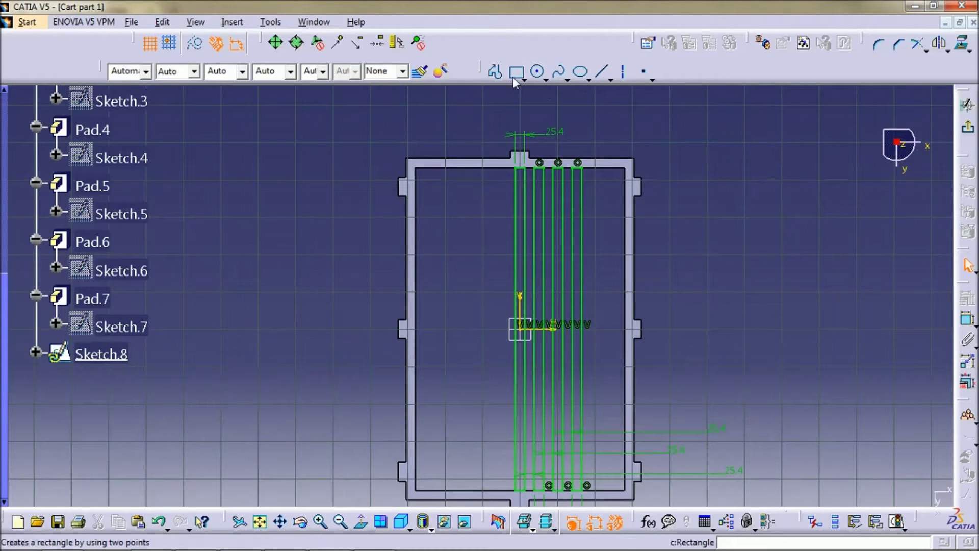
pyautogui.click(592, 172)
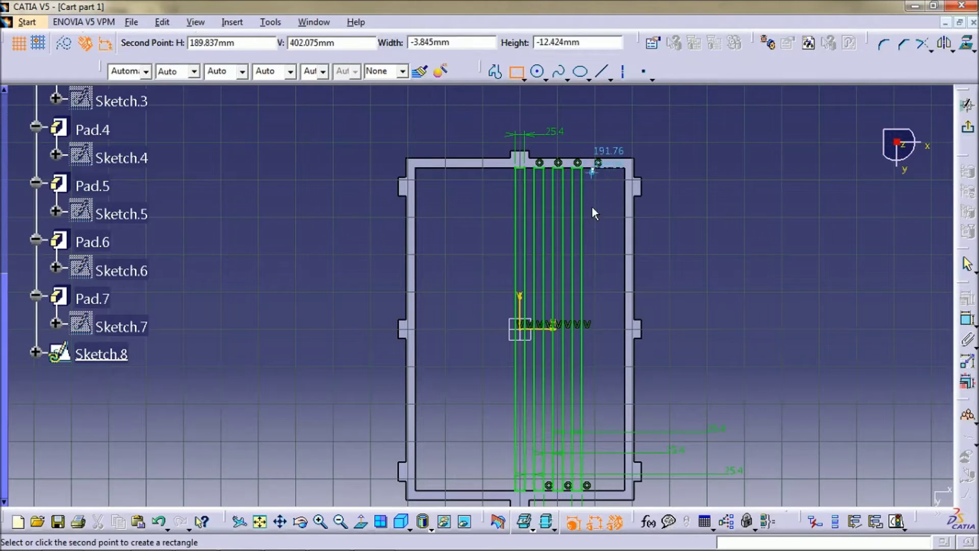
pyautogui.moveTo(611, 378); pyautogui.dragTo(611, 318, button='middle')
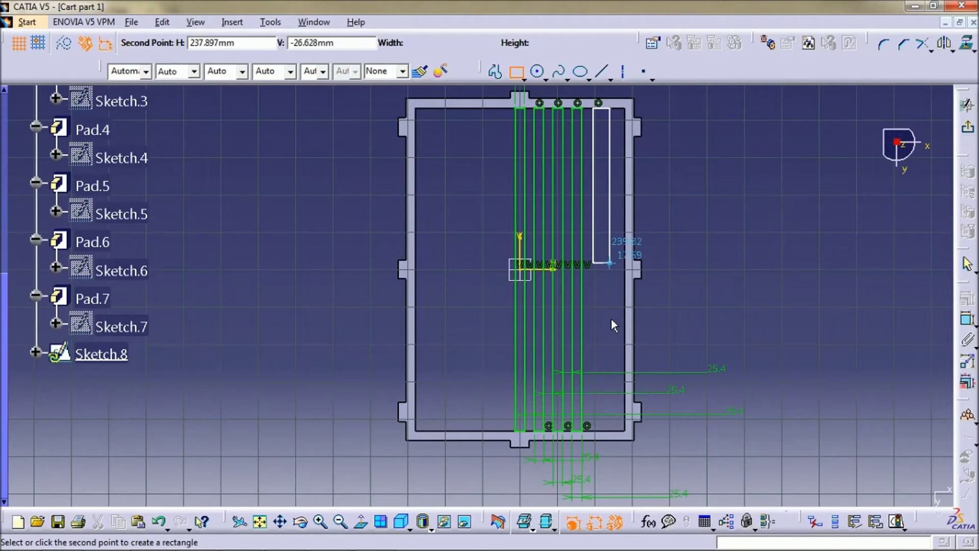
pyautogui.click(601, 431)
pyautogui.click(637, 318)
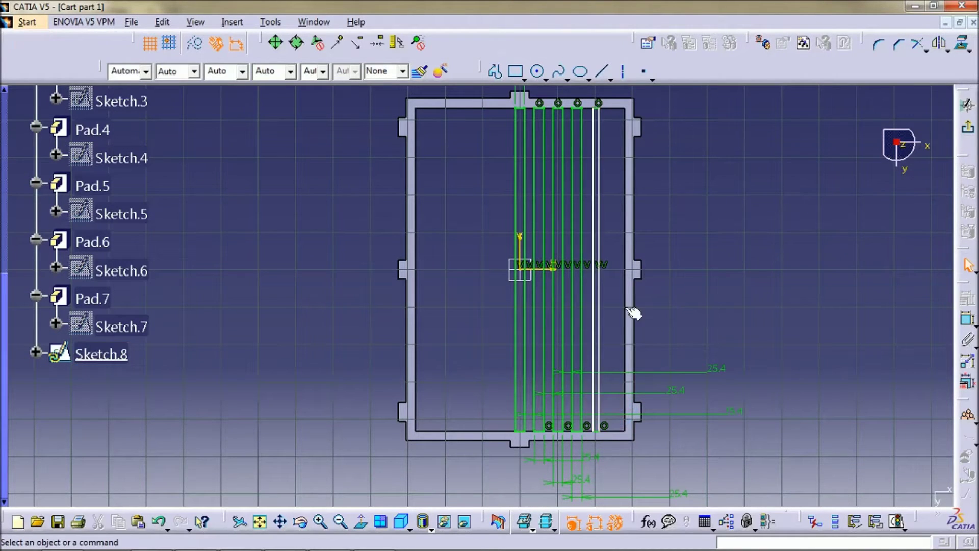
# Dimension the gap between the facing long sides of the fourth and fifth slats and set it to 25.4 mm.
pyautogui.click(592, 363)
pyautogui.keyDown('ctrl'); pyautogui.click(581, 339); pyautogui.keyUp('ctrl')
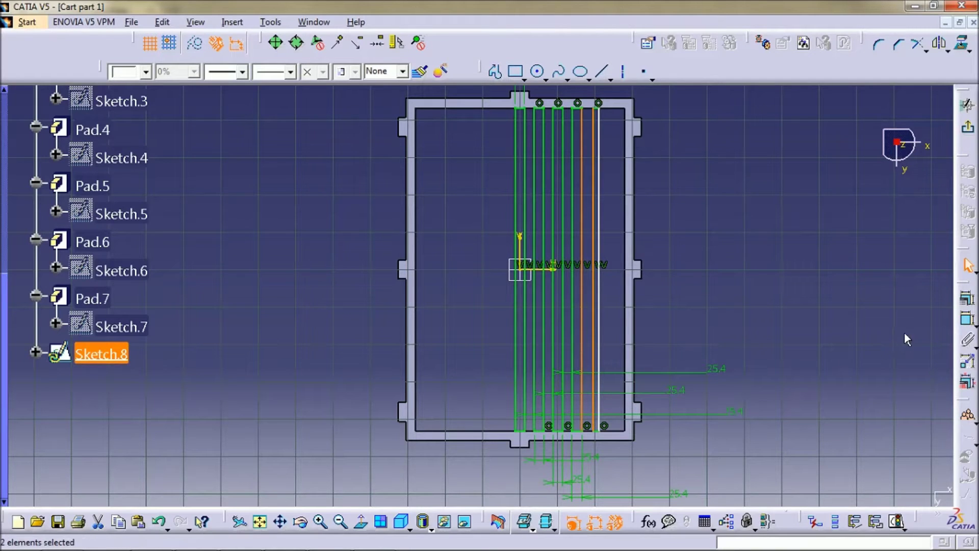
pyautogui.click(967, 321)
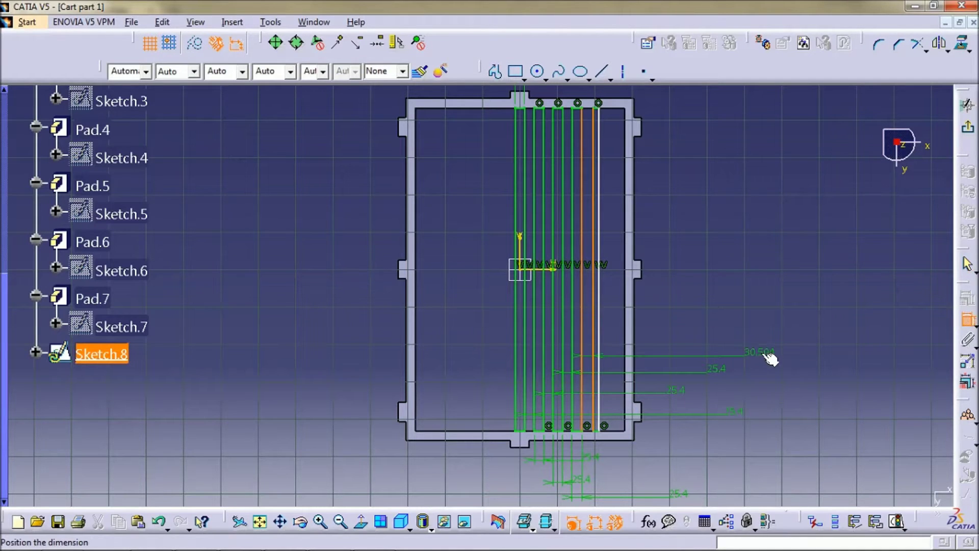
pyautogui.click(760, 352)
pyautogui.doubleClick(760, 352)
pyautogui.write('25.4')
pyautogui.press('Return')
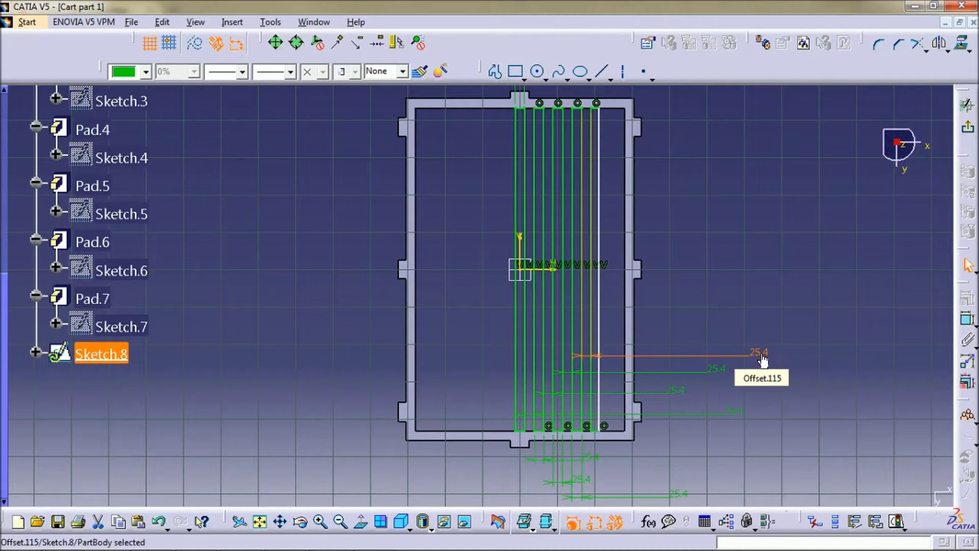
# Dimension the fifth slat's width at its short end and set it to 25.4 mm.
pyautogui.click(596, 432)
pyautogui.moveTo(679, 469)
pyautogui.mouseDown(button='middle')
pyautogui.moveTo(684, 399)
pyautogui.moveTo(638, 347)
pyautogui.moveTo(642, 312)
pyautogui.mouseUp(button='middle')
pyautogui.click(684, 399)
pyautogui.click(638, 348)
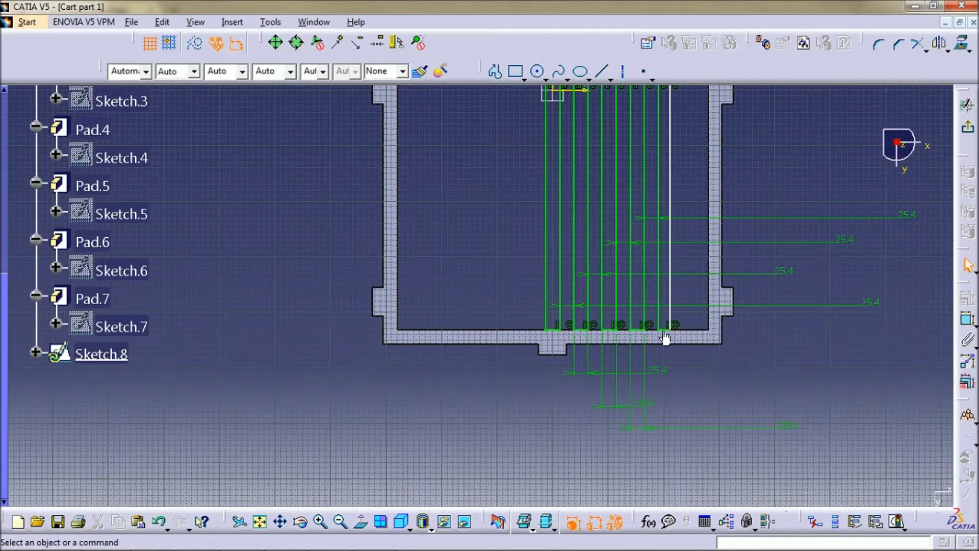
pyautogui.click(665, 333)
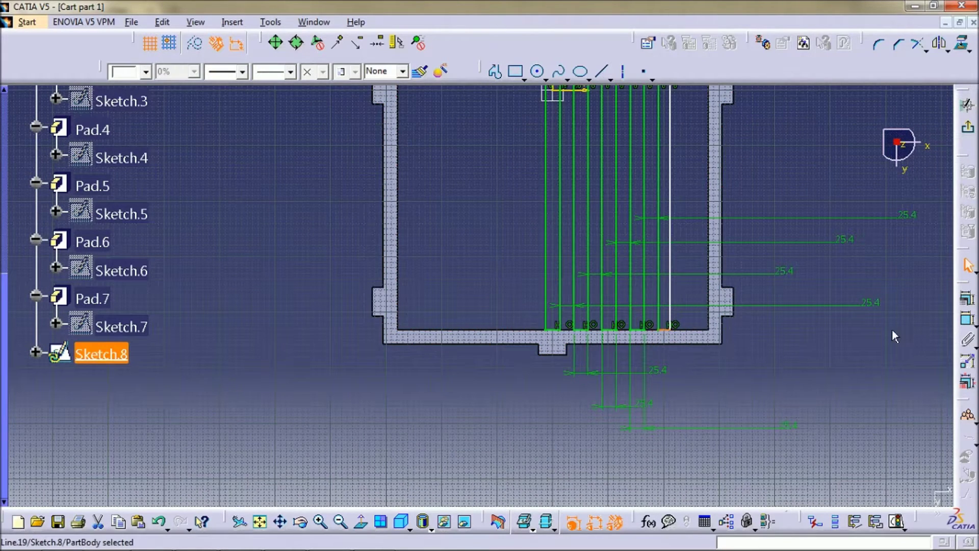
pyautogui.click(967, 319)
pyautogui.click(764, 356)
pyautogui.doubleClick(765, 354)
pyautogui.write('25.4')
pyautogui.press('Return')
pyautogui.click(750, 269)
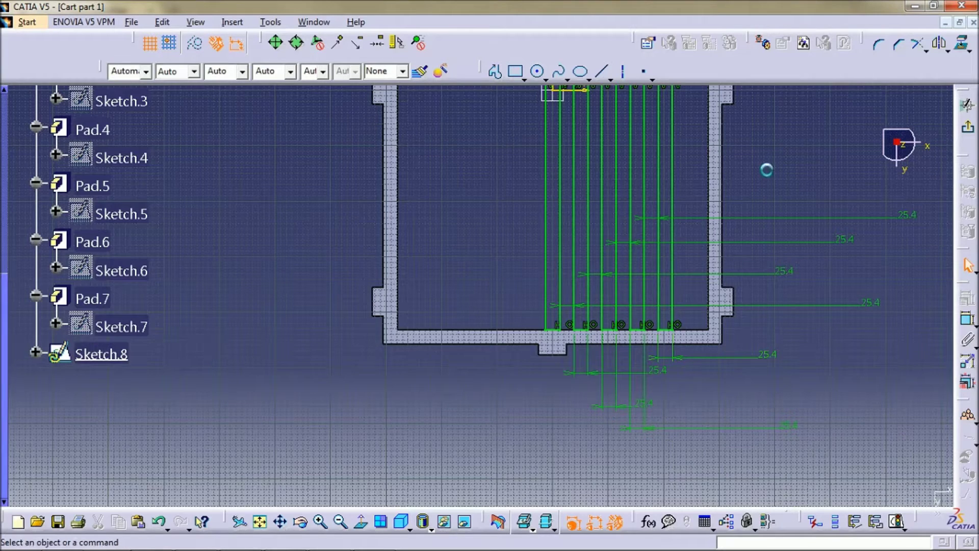
# Sketch a sixth lengthwise rectangle between the fifth slat and the frame's long side, spanning the inner end edges.
pyautogui.keyDown('ctrl'); pyautogui.moveTo(717, 153); pyautogui.dragTo(704, 189, button='middle'); pyautogui.keyUp('ctrl')
pyautogui.moveTo(612, 123)
pyautogui.mouseDown(button='middle')
pyautogui.moveTo(599, 208)
pyautogui.moveTo(628, 238)
pyautogui.mouseUp(button='middle')
pyautogui.click(515, 71)
pyautogui.moveTo(539, 102); pyautogui.dragTo(540, 116, button='middle')
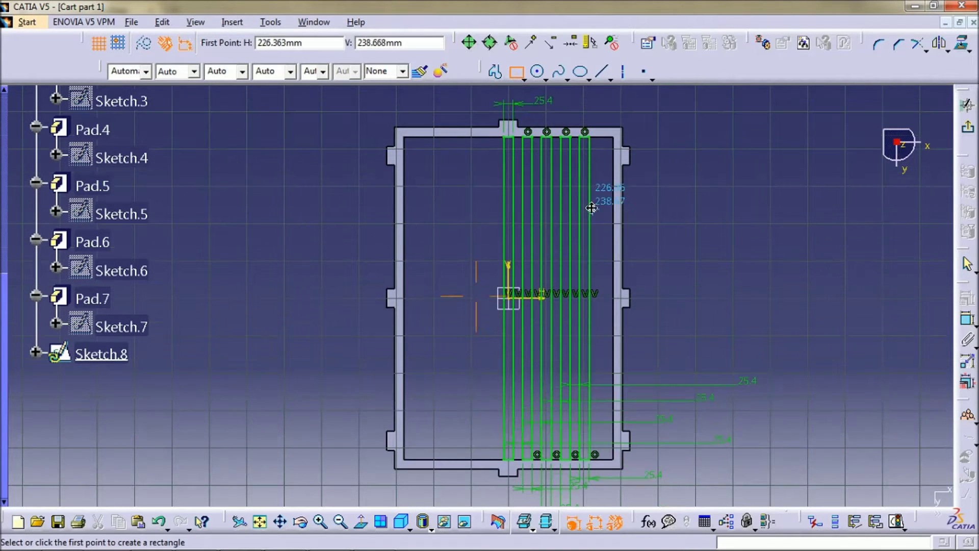
pyautogui.click(605, 132)
pyautogui.moveTo(600, 457); pyautogui.dragTo(604, 336, button='middle')
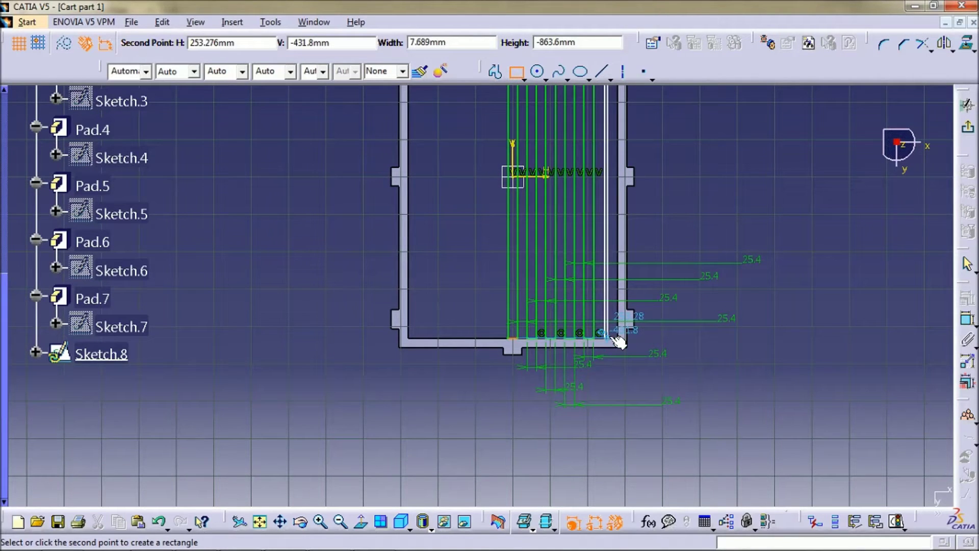
pyautogui.click(618, 339)
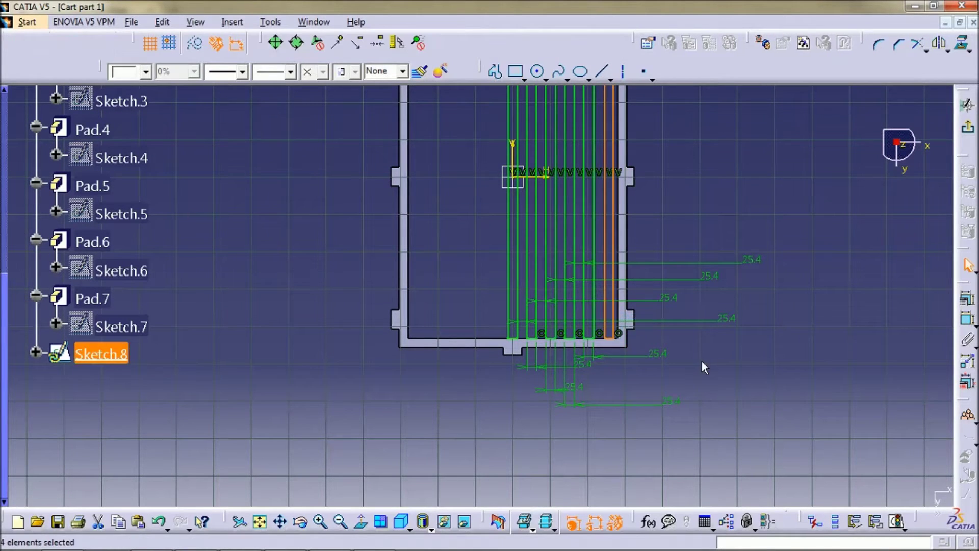
# Dimension the gap between the facing long sides of the fifth and sixth slats and set it to 25.4 mm.
pyautogui.click(624, 372)
pyautogui.click(606, 367)
pyautogui.moveTo(605, 385); pyautogui.dragTo(637, 302, button='middle')
pyautogui.click(672, 311)
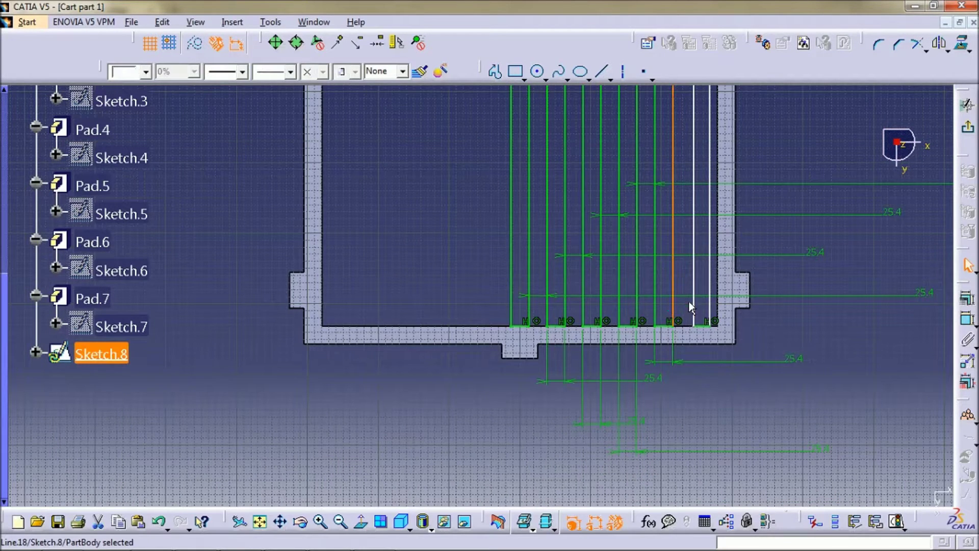
pyautogui.keyDown('ctrl'); pyautogui.click(695, 297); pyautogui.keyUp('ctrl')
pyautogui.moveTo(762, 87)
pyautogui.mouseDown(button='middle')
pyautogui.moveTo(760, 347)
pyautogui.moveTo(730, 376)
pyautogui.moveTo(743, 250)
pyautogui.moveTo(758, 233)
pyautogui.mouseUp(button='middle')
pyautogui.click(968, 319)
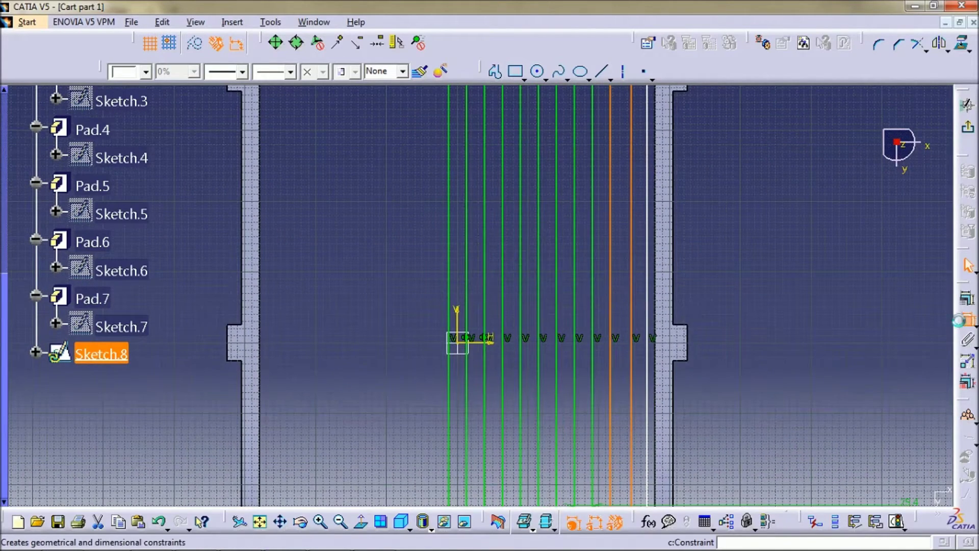
pyautogui.click(742, 339)
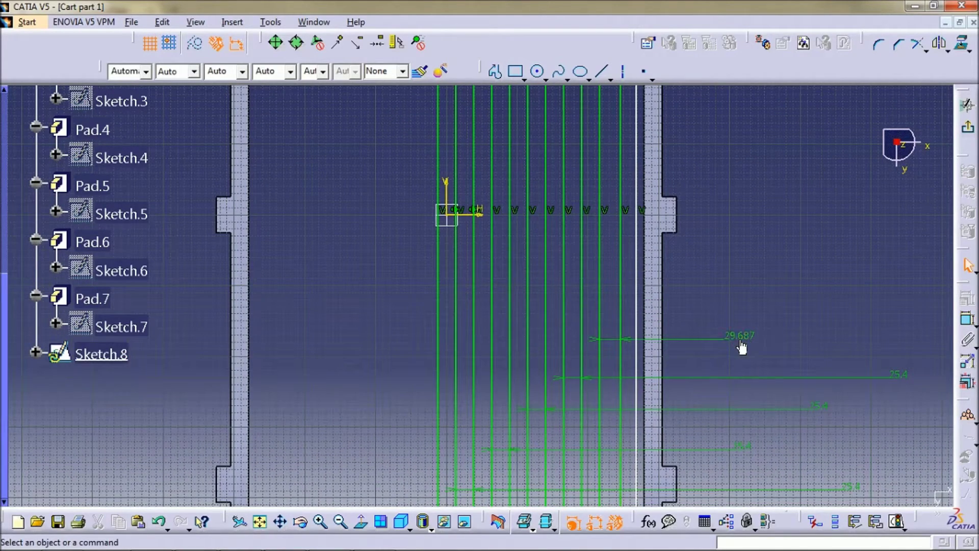
pyautogui.click(739, 337)
pyautogui.write('25.4')
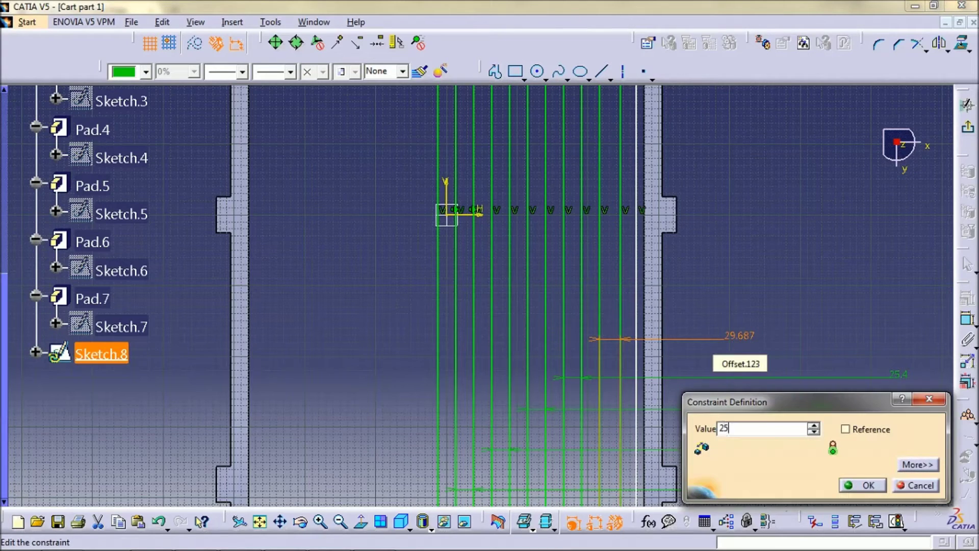
pyautogui.press('Return')
pyautogui.click(773, 282)
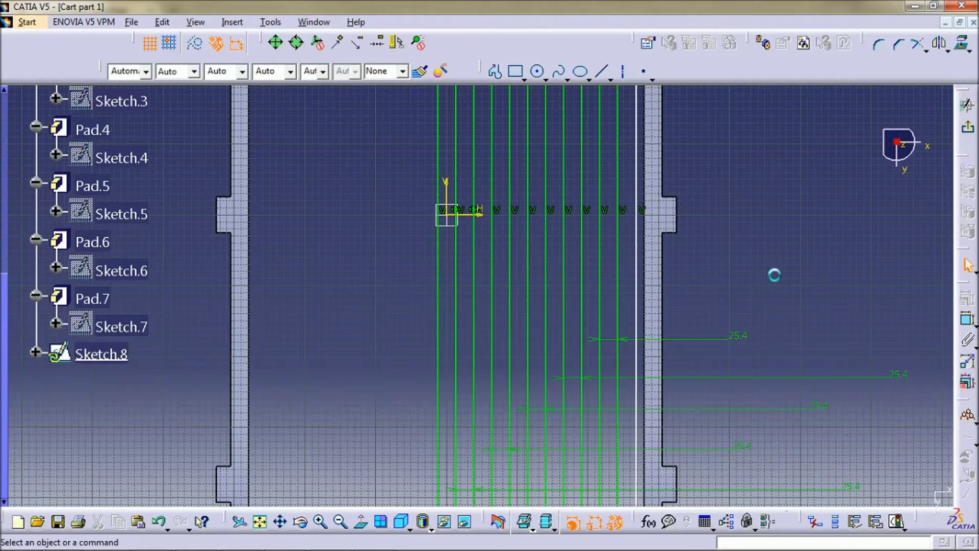
# Dimension the sixth slat's width at its short end and set it to 25.4 mm.
pyautogui.moveTo(699, 393); pyautogui.dragTo(683, 210, button='middle')
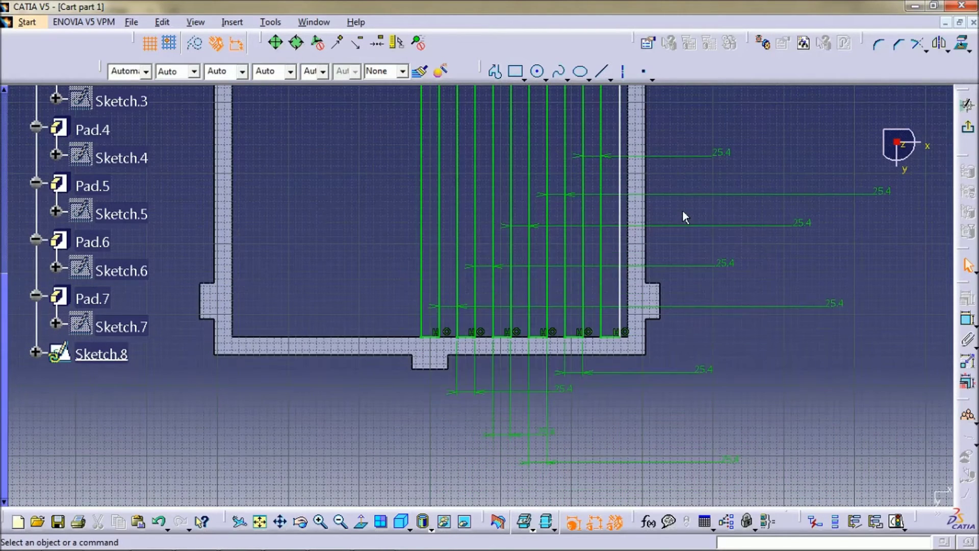
pyautogui.click(611, 337)
pyautogui.click(966, 339)
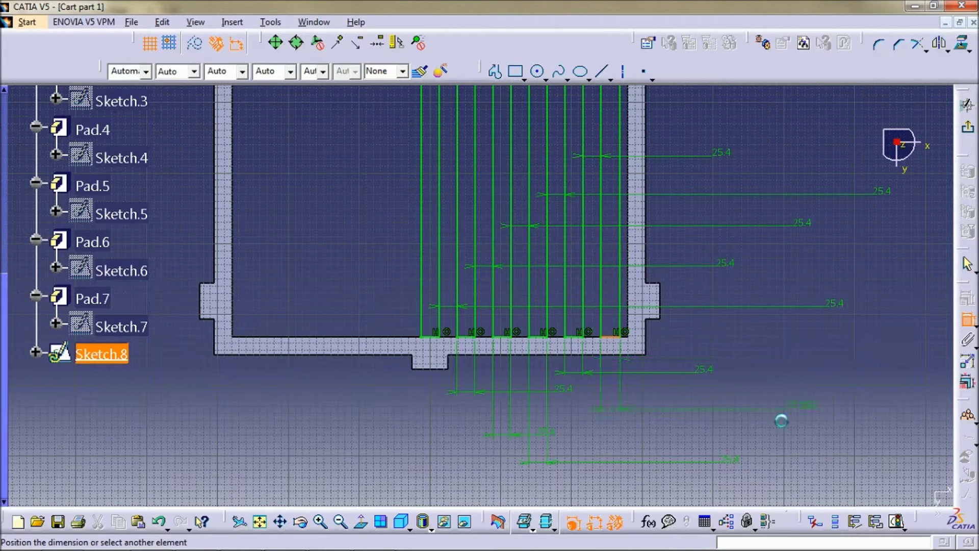
pyautogui.click(778, 416)
pyautogui.doubleClick(777, 418)
pyautogui.write('25.4mm')
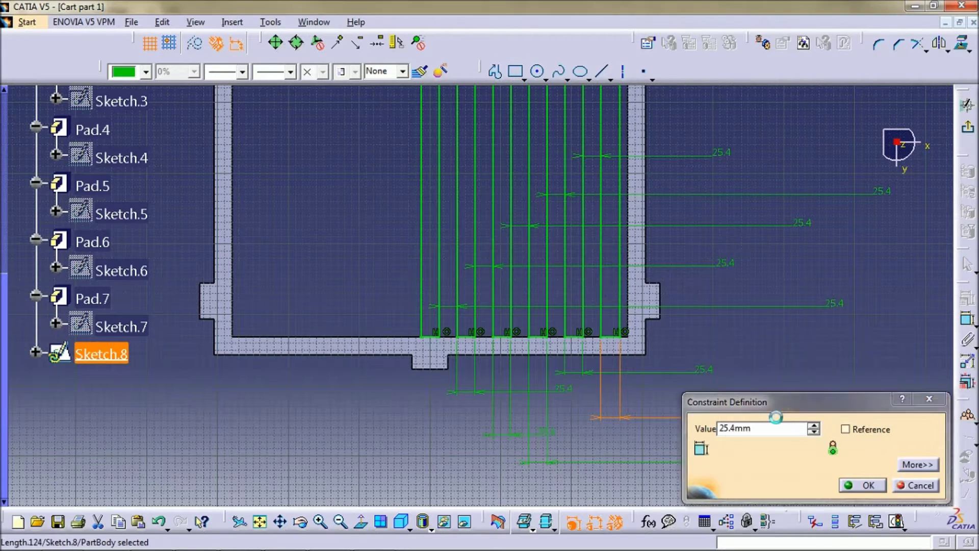
pyautogui.press('Return')
pyautogui.click(802, 371)
# Mirror the five slats beside the centre slat about the sketch's vertical axis and exit the sketch.
pyautogui.moveTo(802, 370)
pyautogui.mouseDown(button='middle')
pyautogui.moveTo(798, 416)
pyautogui.moveTo(794, 348)
pyautogui.moveTo(781, 332)
pyautogui.moveTo(779, 355)
pyautogui.moveTo(772, 332)
pyautogui.moveTo(724, 319)
pyautogui.mouseUp(button='middle')
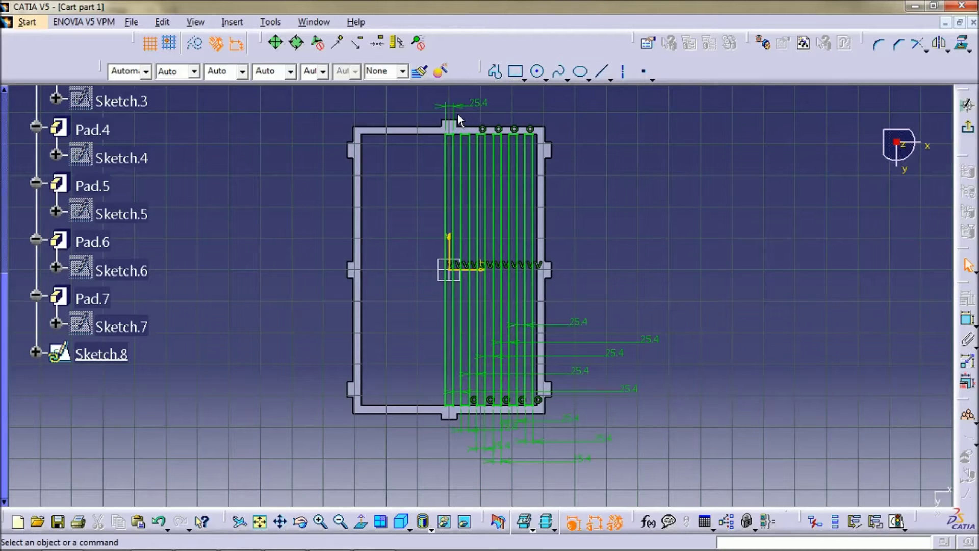
pyautogui.moveTo(455, 113)
pyautogui.mouseDown()
pyautogui.moveTo(510, 234)
pyautogui.moveTo(539, 415)
pyautogui.moveTo(553, 391)
pyautogui.mouseUp()
pyautogui.click(940, 44)
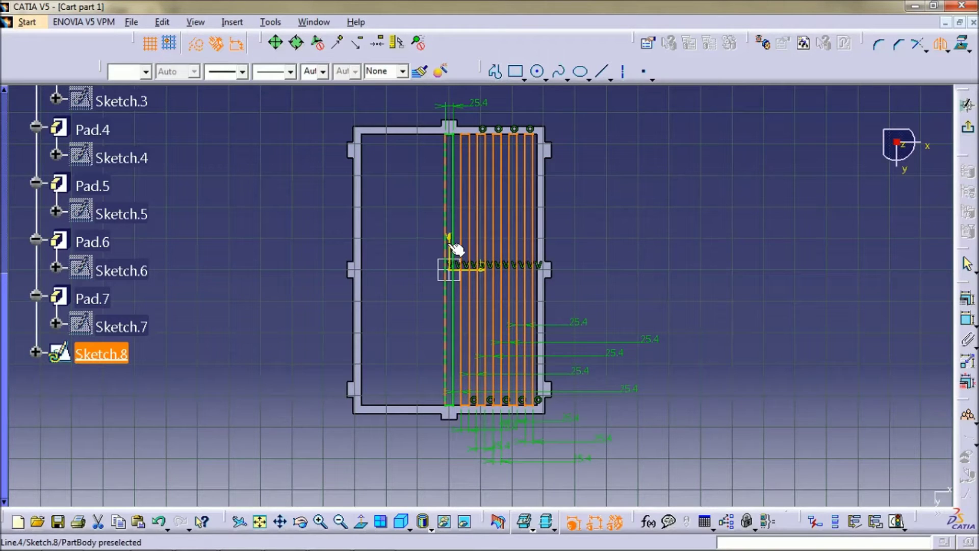
pyautogui.moveTo(449, 236)
pyautogui.mouseDown(button='middle')
pyautogui.moveTo(494, 259)
pyautogui.moveTo(522, 253)
pyautogui.moveTo(512, 350)
pyautogui.mouseUp(button='middle')
pyautogui.click(495, 261)
pyautogui.click(516, 267)
pyautogui.click(965, 126)
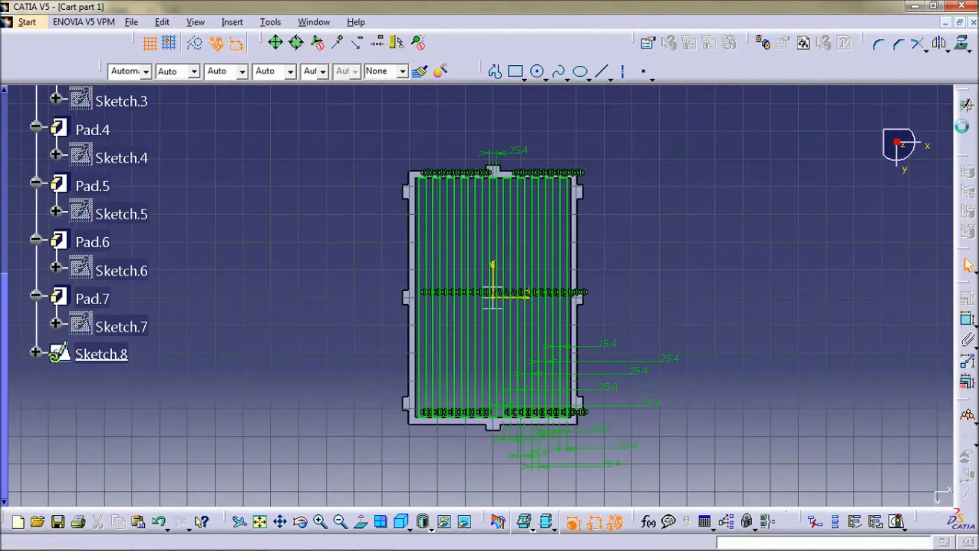
# Pad the slat sketch by 25.4 mm in the reversed direction to form the cart's bottom.
pyautogui.moveTo(378, 280)
pyautogui.mouseDown(button='middle')
pyautogui.moveTo(363, 286)
pyautogui.moveTo(418, 332)
pyautogui.moveTo(425, 296)
pyautogui.moveTo(476, 313)
pyautogui.mouseUp(button='middle')
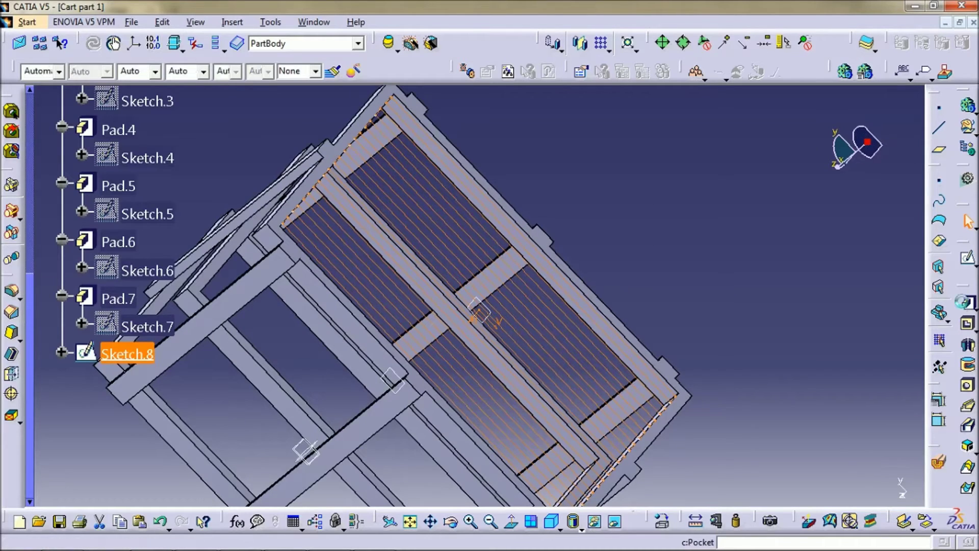
pyautogui.click(966, 303)
pyautogui.moveTo(587, 301); pyautogui.dragTo(615, 312, button='middle')
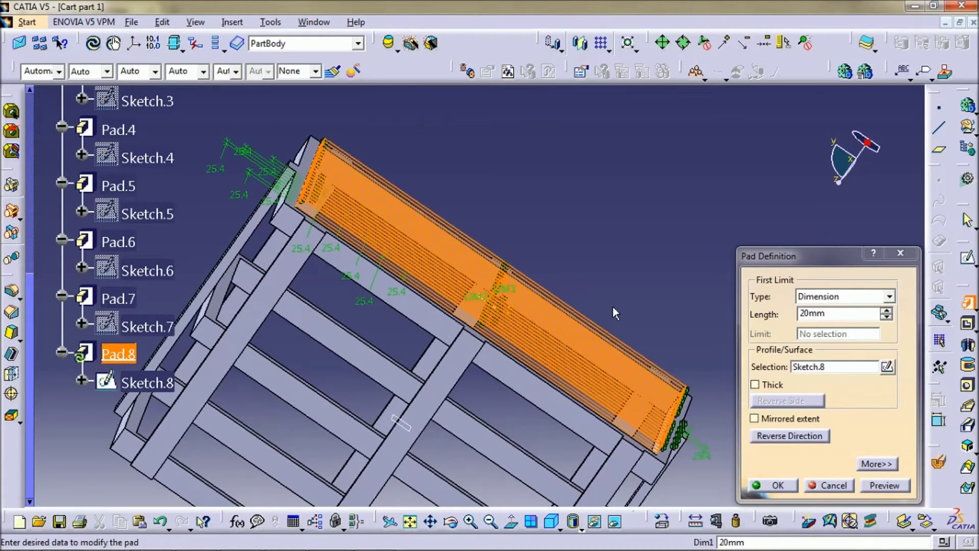
pyautogui.click(785, 436)
pyautogui.click(837, 315)
pyautogui.doubleClick(836, 314)
pyautogui.write('25.4')
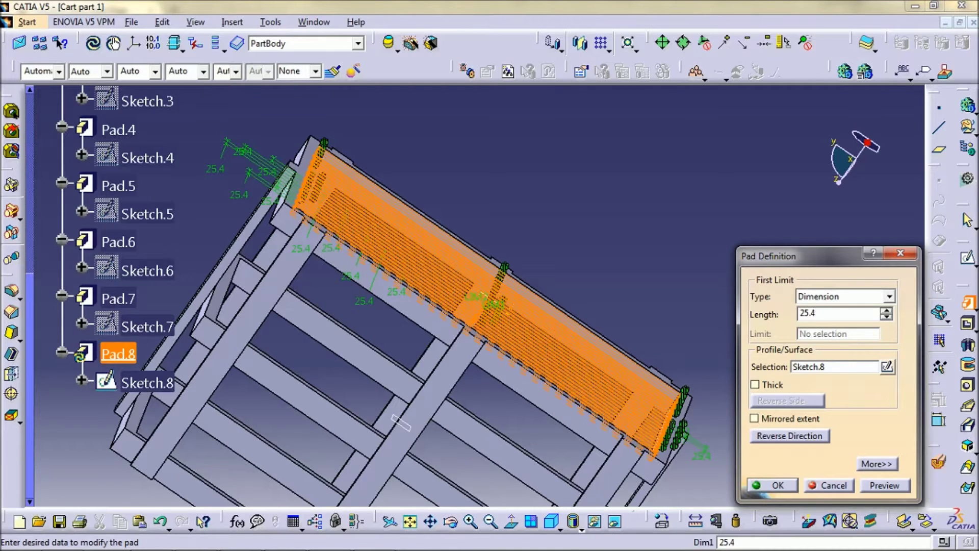
pyautogui.press('Return')
pyautogui.moveTo(652, 189); pyautogui.dragTo(485, 255, button='middle')
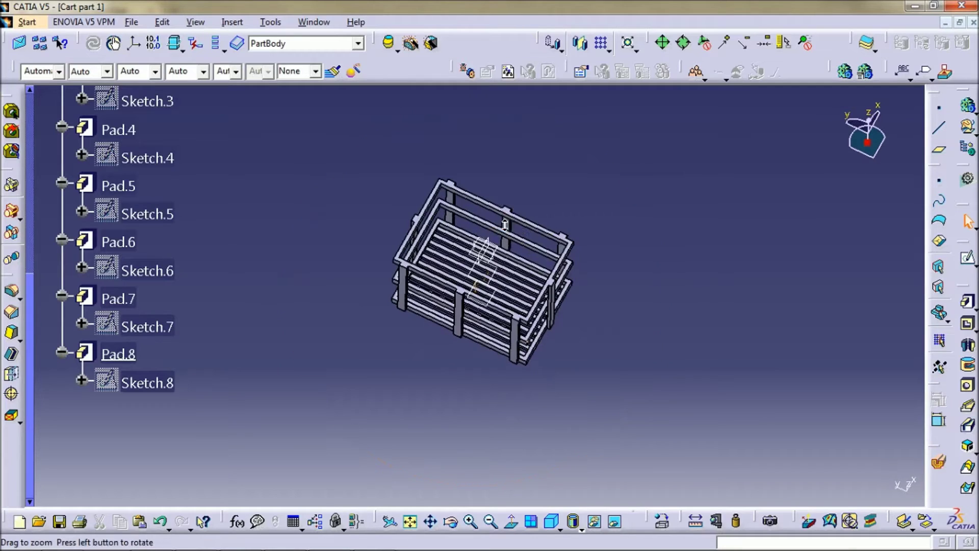
pyautogui.moveTo(476, 378); pyautogui.dragTo(540, 419, button='middle')
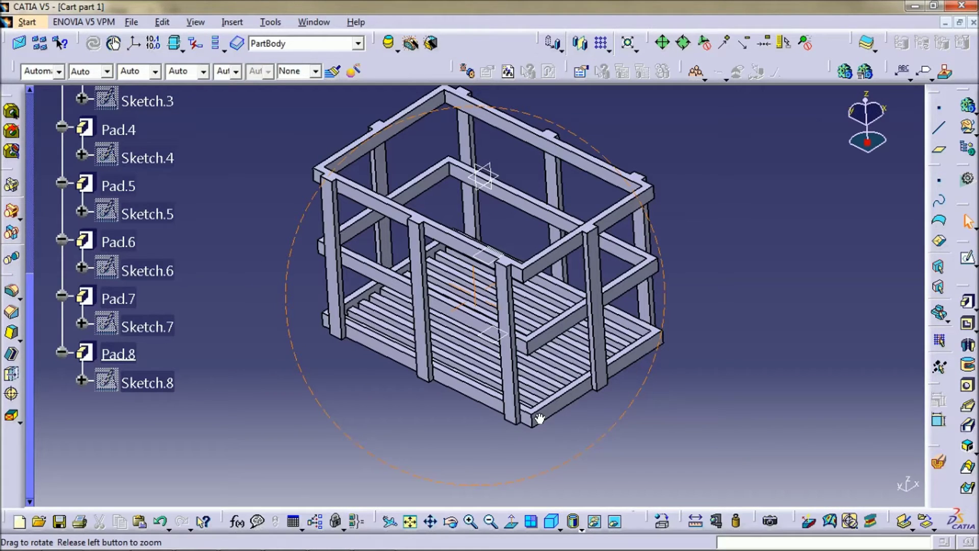
# Start a sketch on the cart frame's top face and draw a 40 mm diameter circle outside the end post, centred on the vertical axis.
pyautogui.moveTo(540, 419); pyautogui.dragTo(501, 347, button='middle')
pyautogui.click(515, 276)
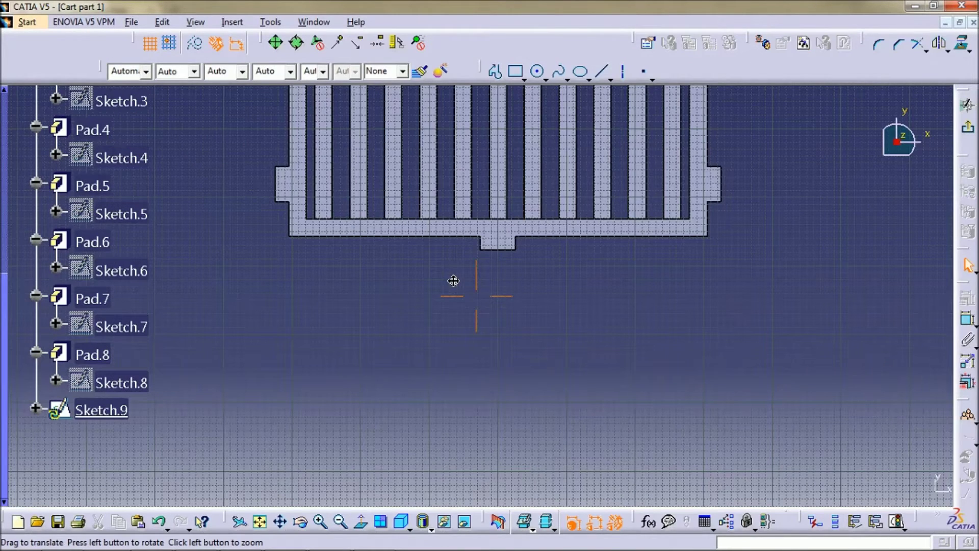
pyautogui.moveTo(454, 281); pyautogui.dragTo(559, 122, button='middle')
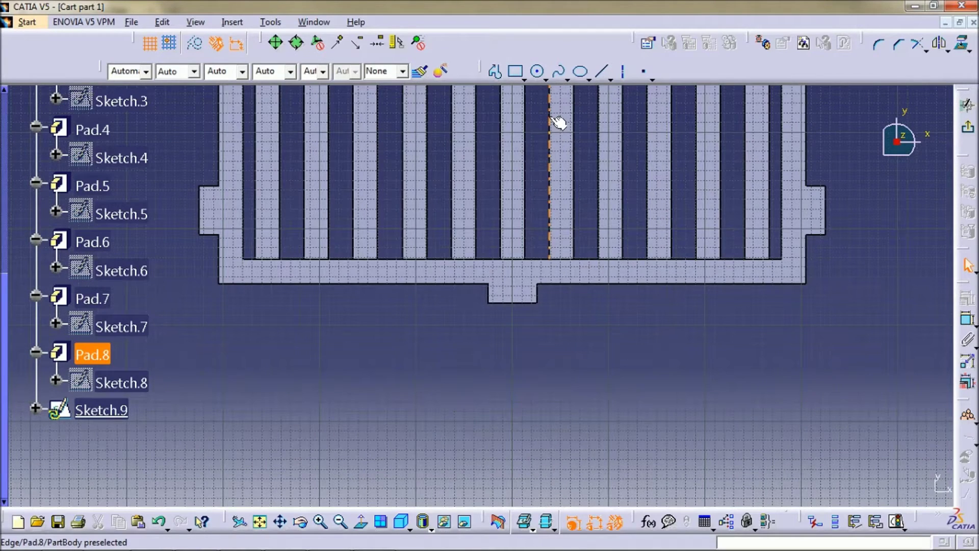
pyautogui.click(537, 72)
pyautogui.moveTo(519, 346)
pyautogui.mouseDown(button='middle')
pyautogui.moveTo(520, 299)
pyautogui.moveTo(547, 269)
pyautogui.mouseUp(button='middle')
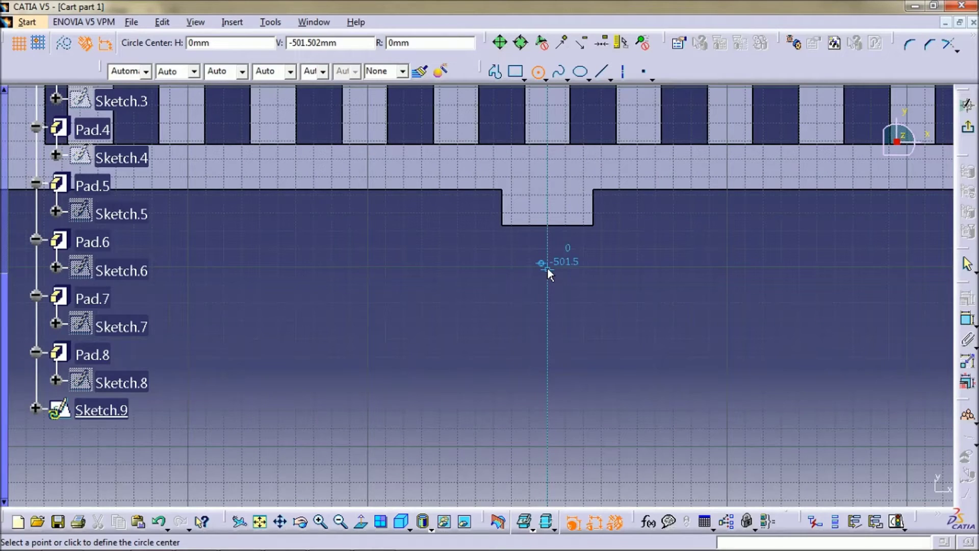
pyautogui.click(547, 269)
pyautogui.click(514, 280)
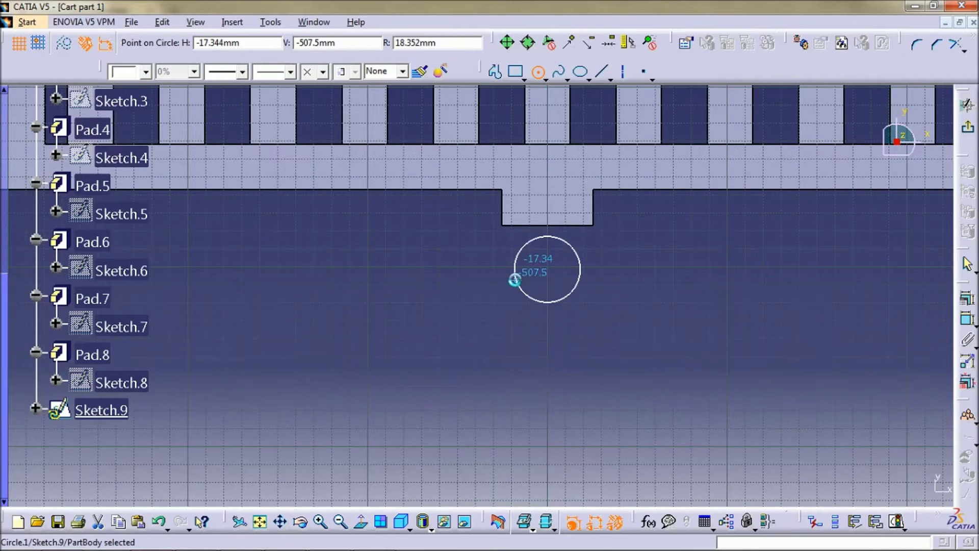
pyautogui.click(966, 321)
pyautogui.click(582, 301)
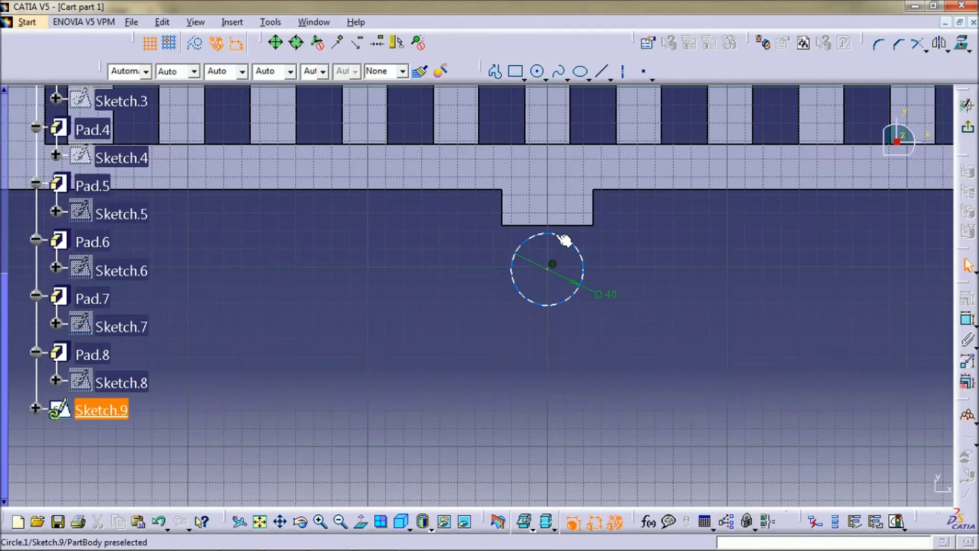
# Dimension the distance between the circle and the top frame's outer short edge and set it to 18 mm.
pyautogui.click(562, 238)
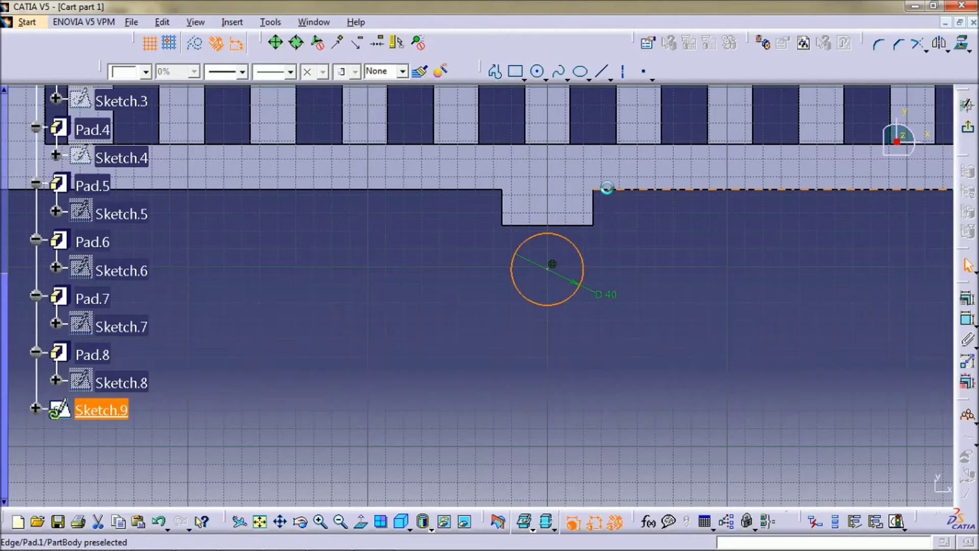
pyautogui.click(608, 188)
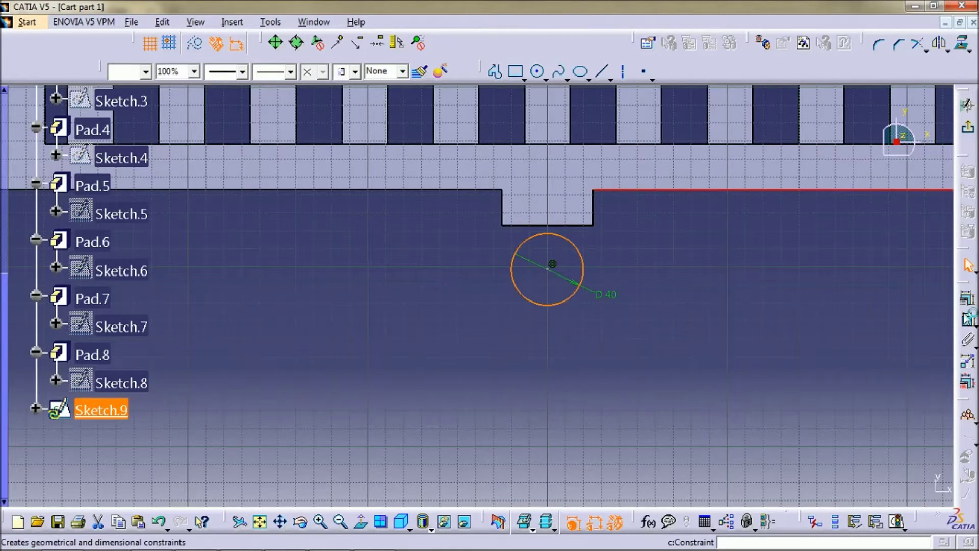
pyautogui.click(676, 251)
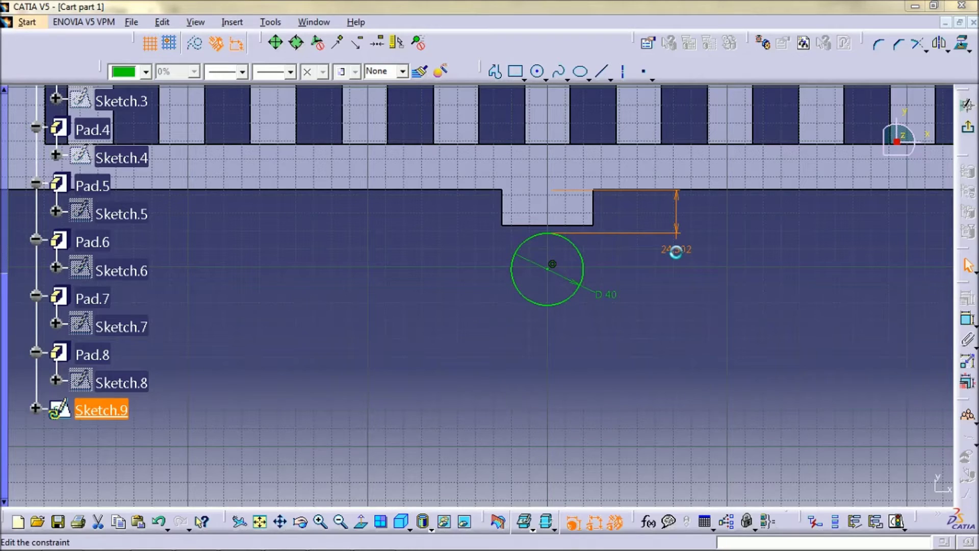
pyautogui.doubleClick(676, 251)
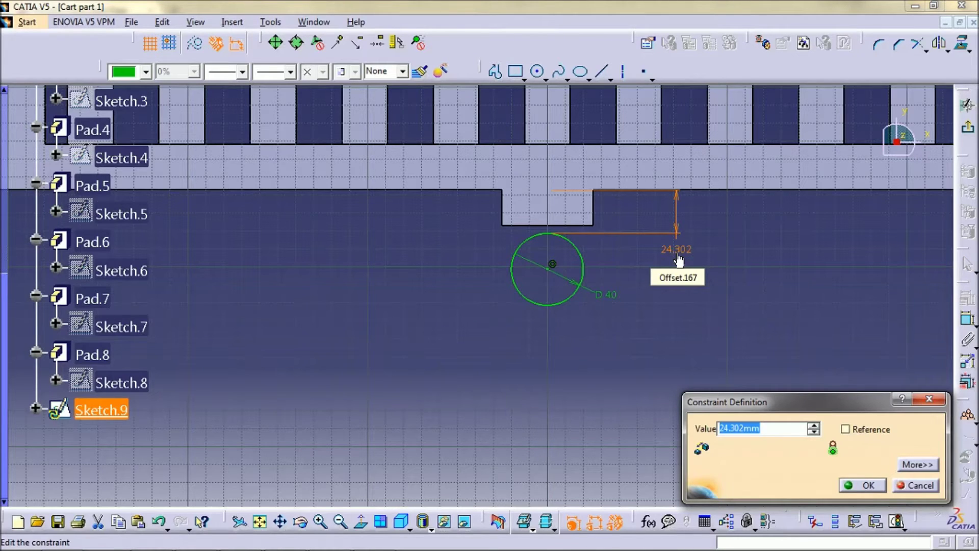
pyautogui.write('20')
pyautogui.press('Return')
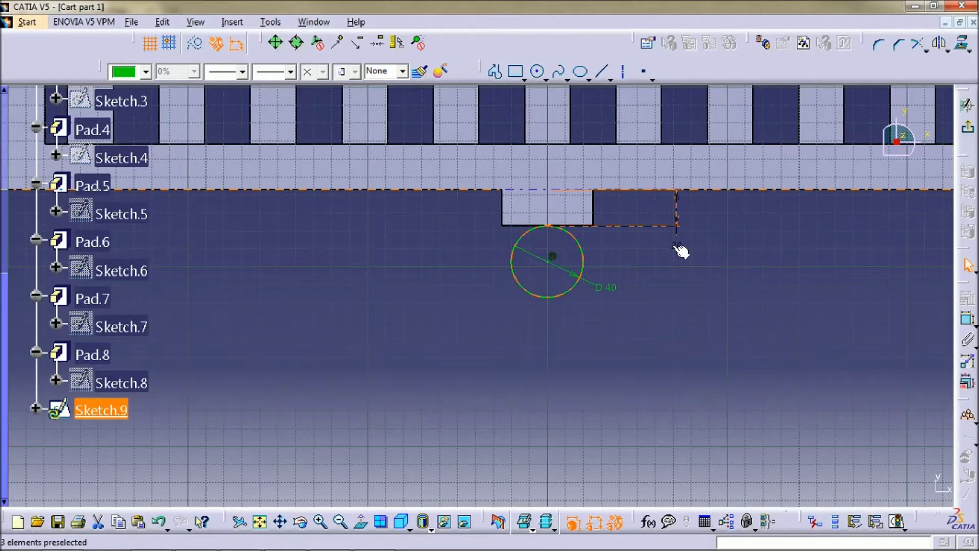
pyautogui.doubleClick(676, 249)
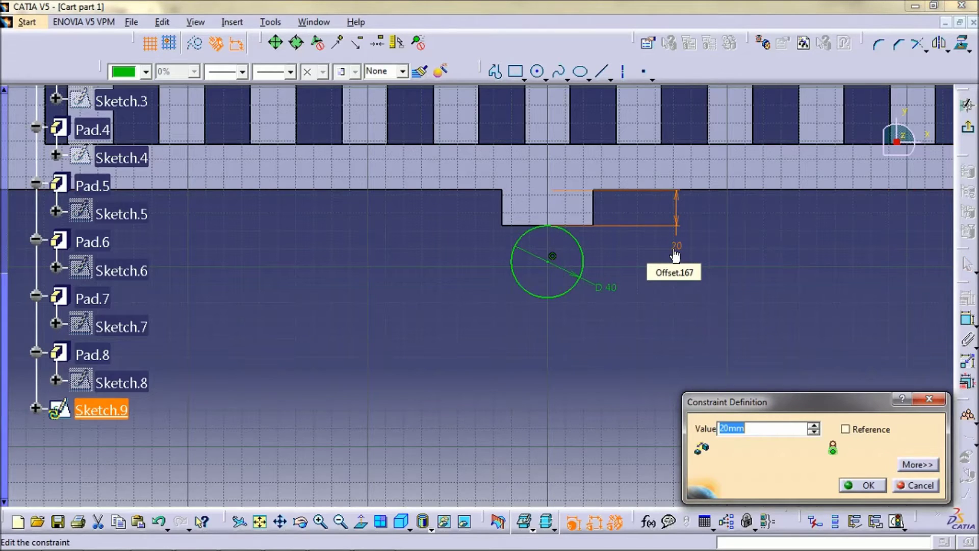
pyautogui.write('18')
pyautogui.press('Return')
# Draw a concentric inner circle, set its diameter to 25.4 mm, and exit the sketch.
pyautogui.click(538, 71)
pyautogui.click(548, 258)
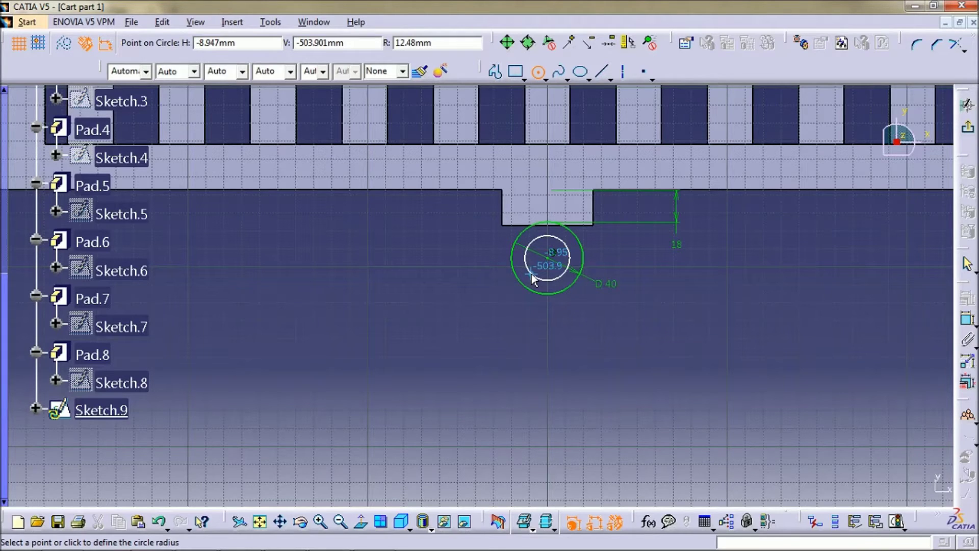
pyautogui.click(532, 276)
pyautogui.click(615, 261)
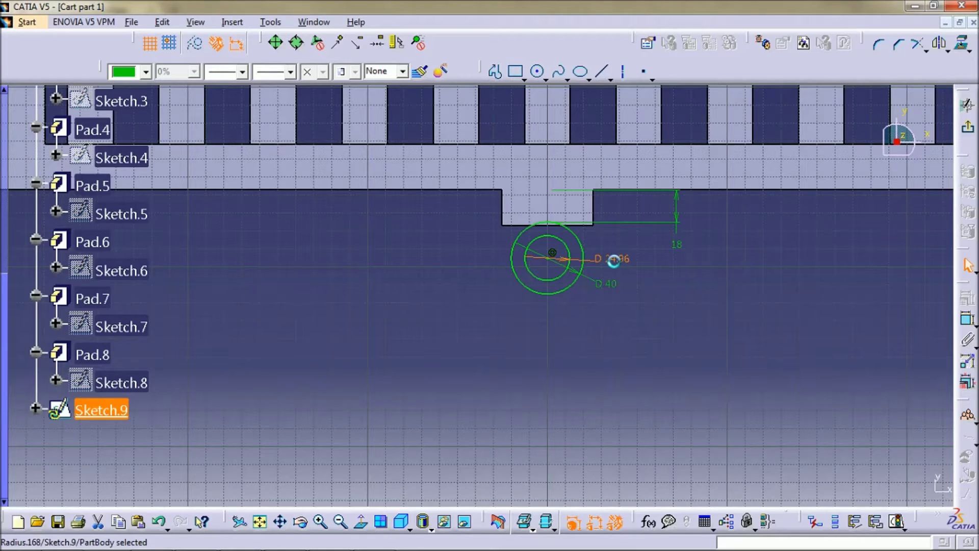
pyautogui.click(734, 331)
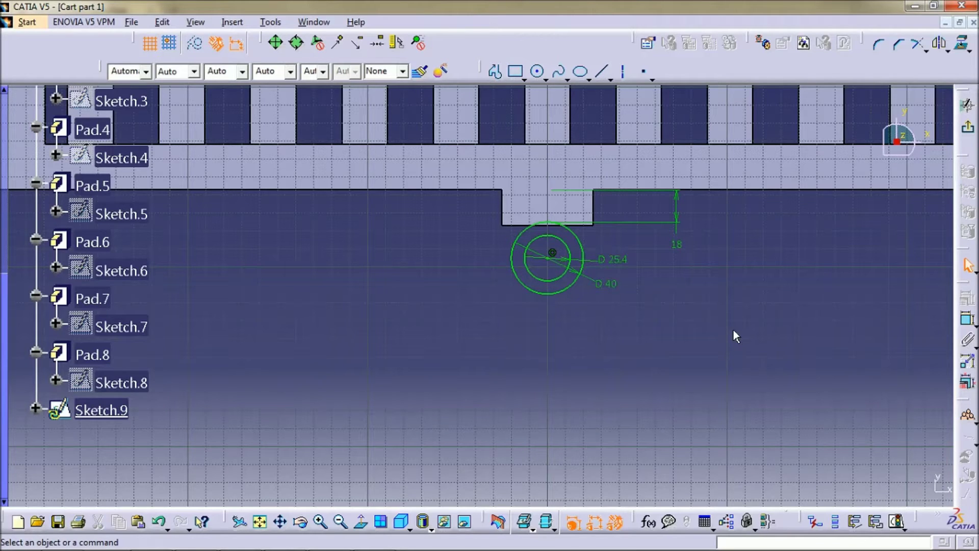
pyautogui.click(961, 127)
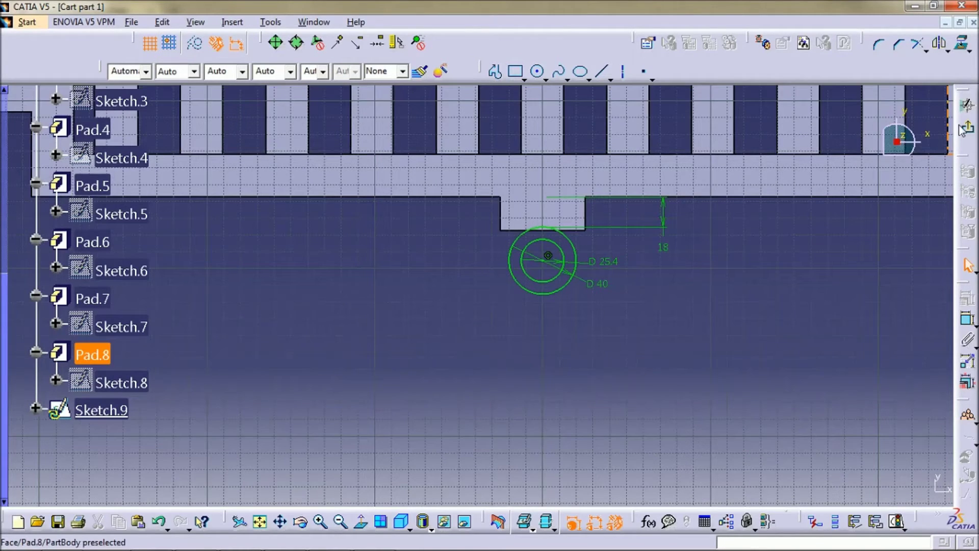
pyautogui.click(965, 127)
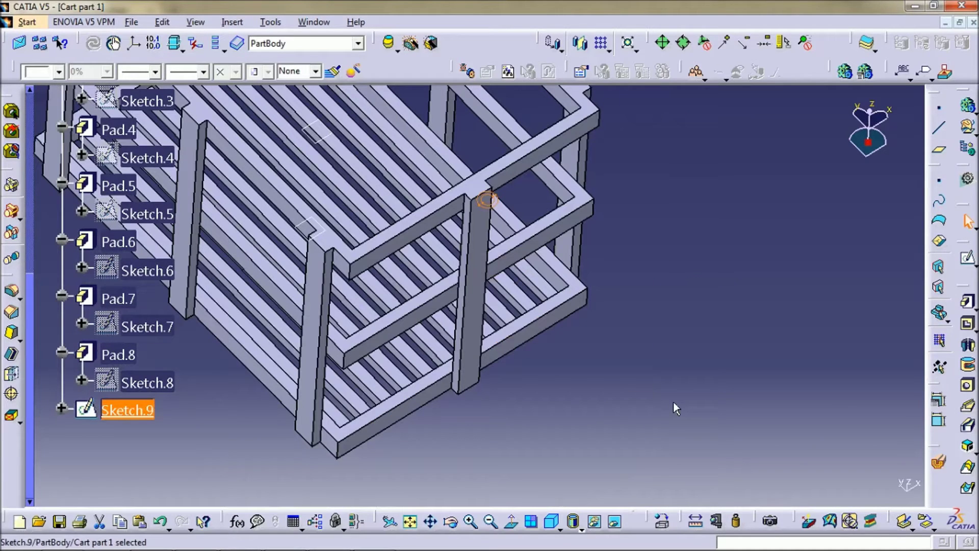
# Set up a pad of the two-circle sketch with a length of 24 in and the direction reversed to run down along the end post.
pyautogui.click(967, 301)
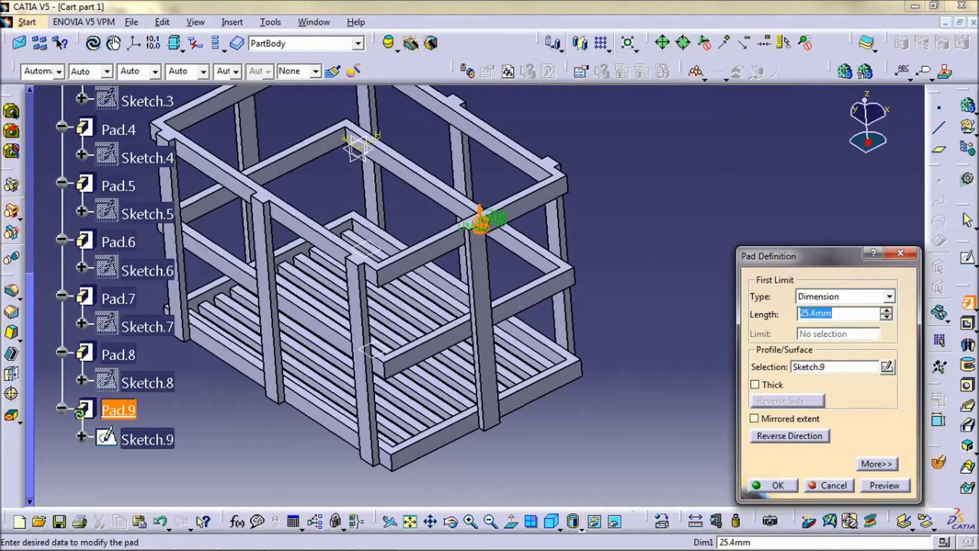
pyautogui.write('24in')
pyautogui.click(791, 437)
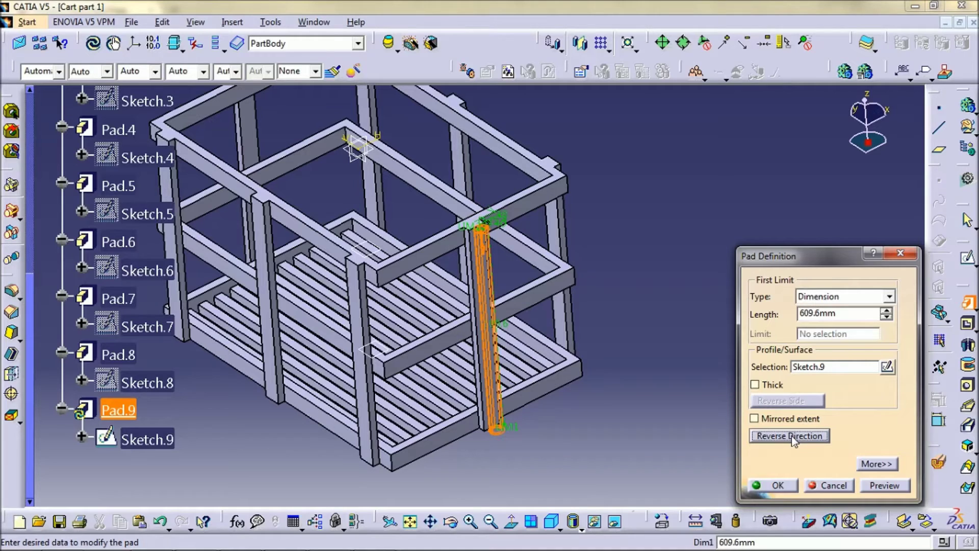
pyautogui.moveTo(564, 446); pyautogui.dragTo(555, 353, button='middle')
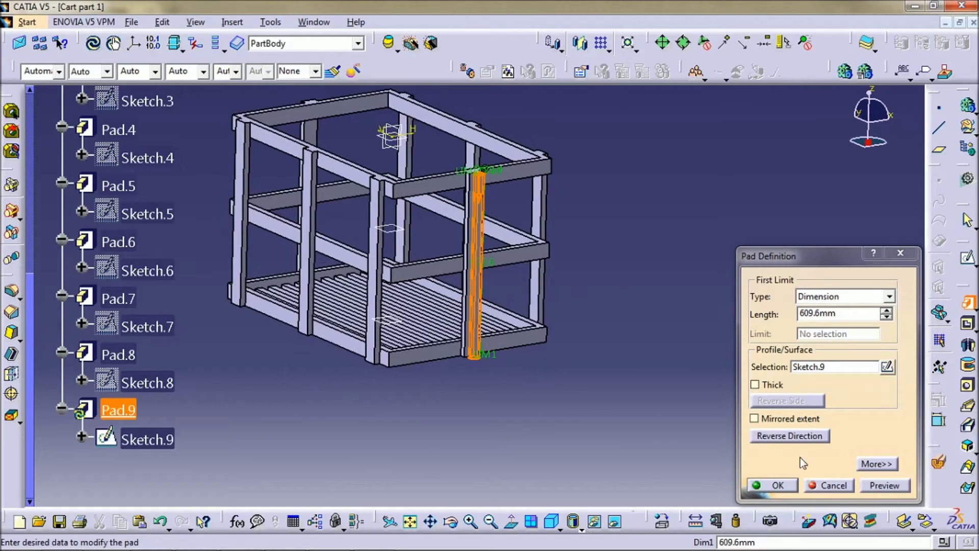
# Preview the tube's pad with a length of 700 mm and examine its lower end.
pyautogui.doubleClick(853, 313)
pyautogui.write('7')
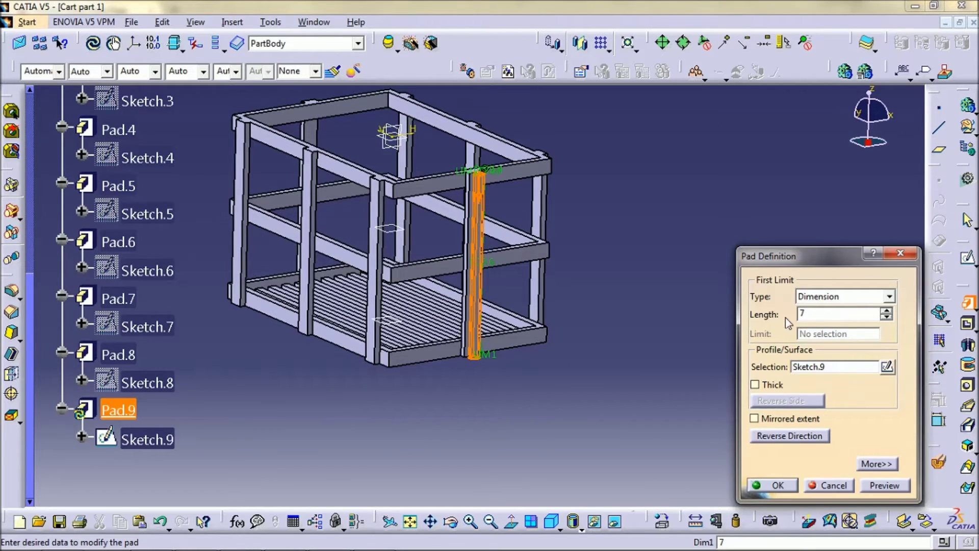
pyautogui.write('00')
pyautogui.click(884, 485)
pyautogui.moveTo(604, 403); pyautogui.dragTo(598, 359, button='middle')
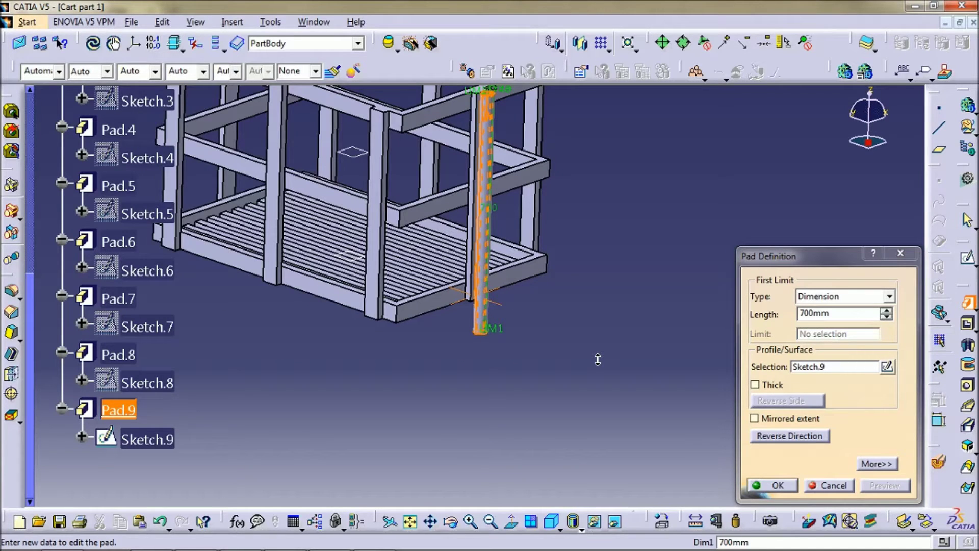
# Set the tube pad's length to 650 mm and create the pad.
pyautogui.click(752, 327)
pyautogui.write('650')
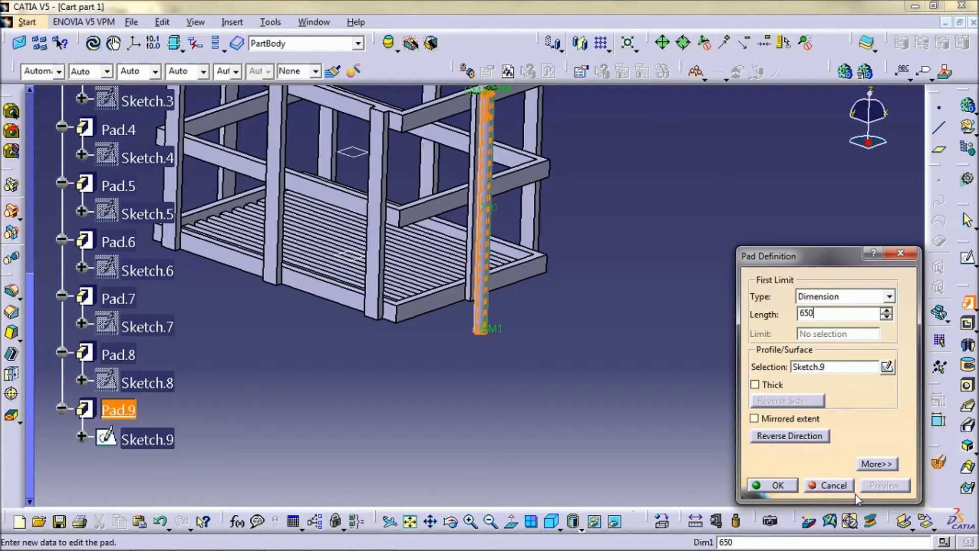
pyautogui.press('Return')
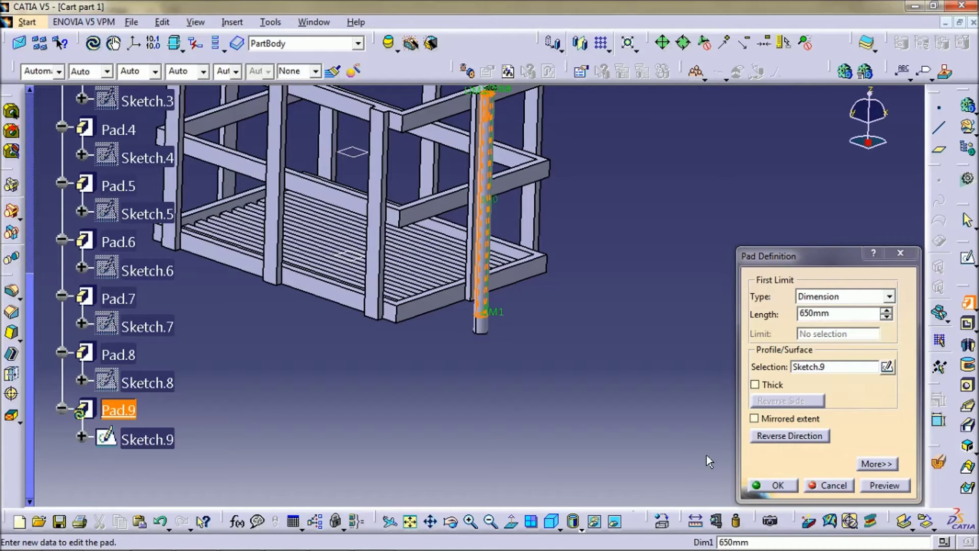
pyautogui.click(783, 482)
# Pad the same two-circle sketch upward by 6 in to extend the tube above the top frame.
pyautogui.keyDown('ctrl'); pyautogui.moveTo(666, 406); pyautogui.dragTo(535, 286, button='middle'); pyautogui.keyUp('ctrl')
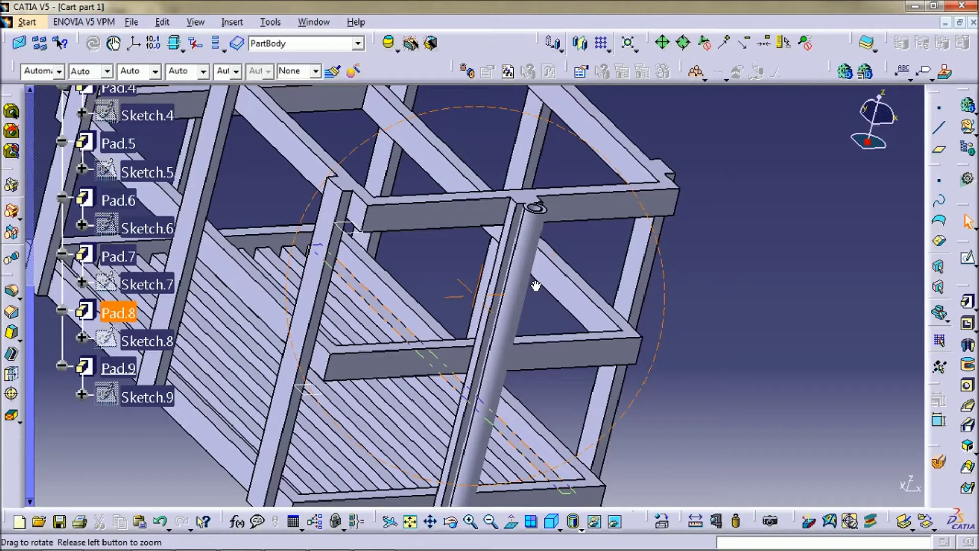
pyautogui.moveTo(536, 286); pyautogui.dragTo(591, 237, button='middle')
pyautogui.click(180, 387)
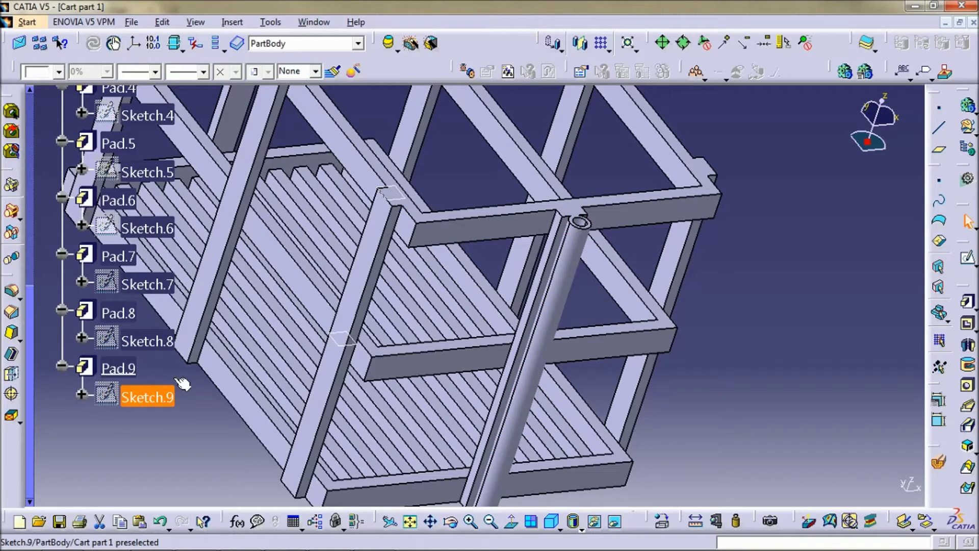
pyautogui.click(968, 302)
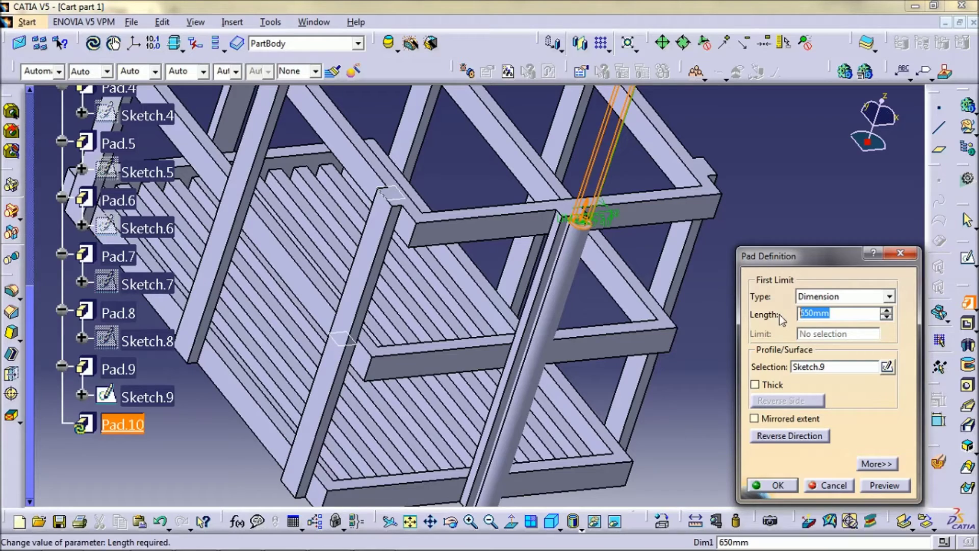
pyautogui.write('1ft')
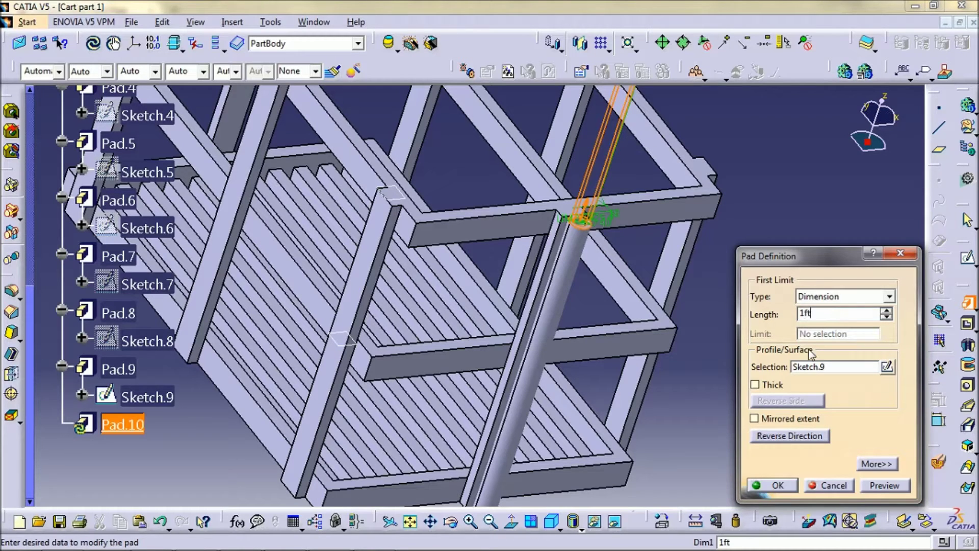
pyautogui.press('BackSpace')
pyautogui.press('BackSpace')
pyautogui.press('BackSpace')
pyautogui.write('6in')
pyautogui.click(703, 405)
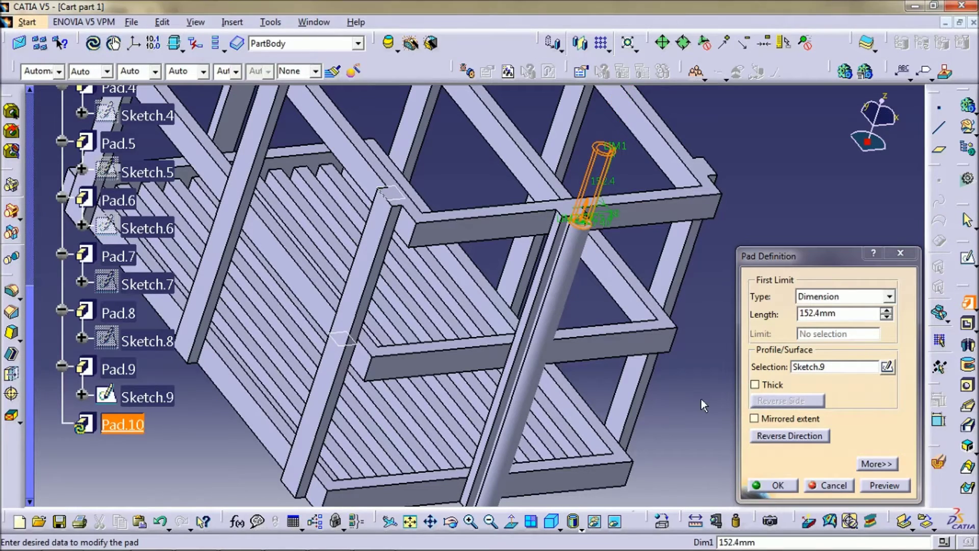
pyautogui.moveTo(702, 400); pyautogui.dragTo(648, 347, button='middle')
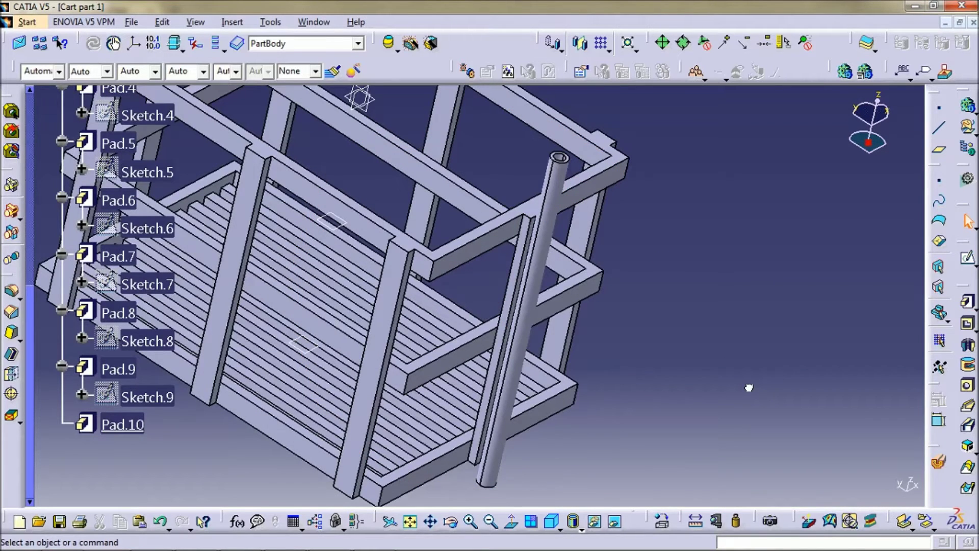
# Insert a new empty body into the Cart part 1 part.
pyautogui.moveTo(749, 388); pyautogui.dragTo(564, 343, button='middle')
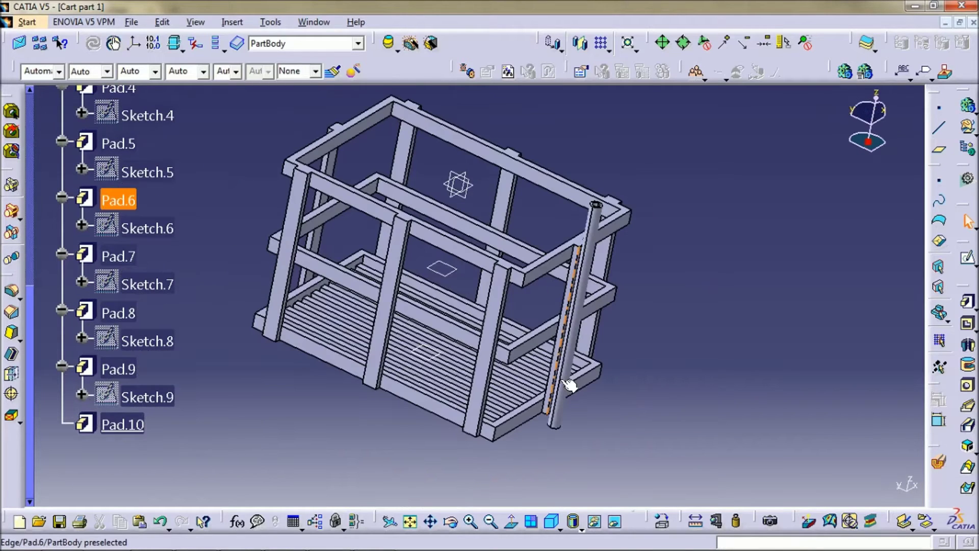
pyautogui.moveTo(570, 385); pyautogui.dragTo(598, 386, button='middle')
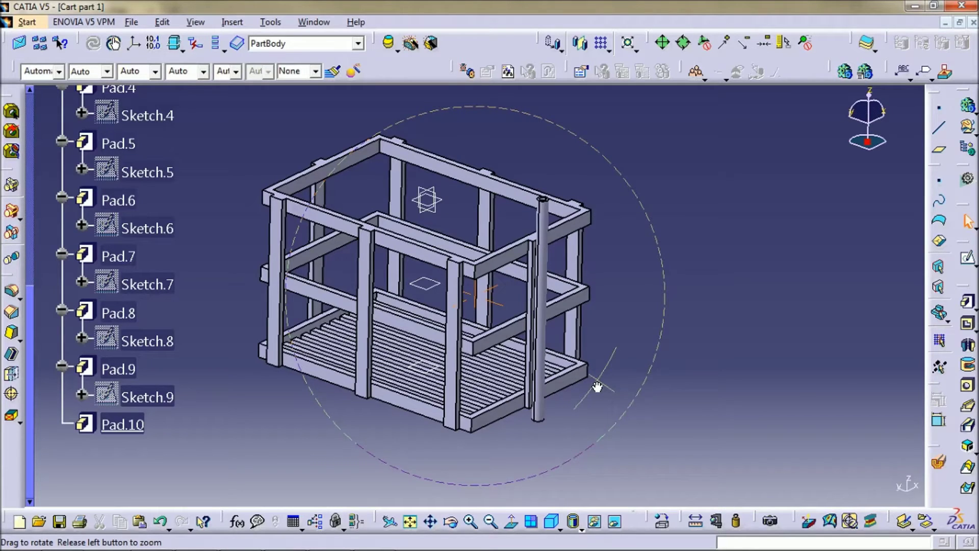
pyautogui.moveTo(597, 386); pyautogui.dragTo(279, 333, button='middle')
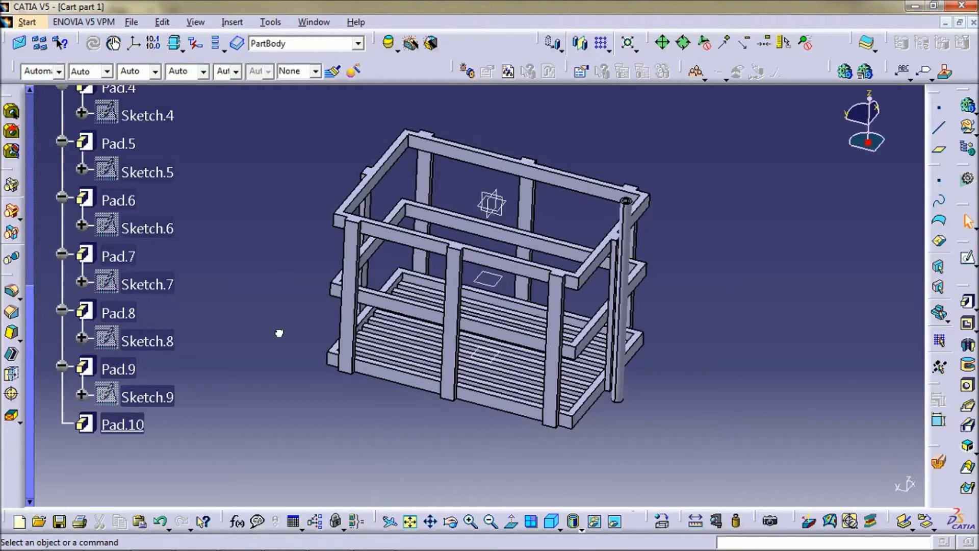
pyautogui.scroll(1, 227, 344)
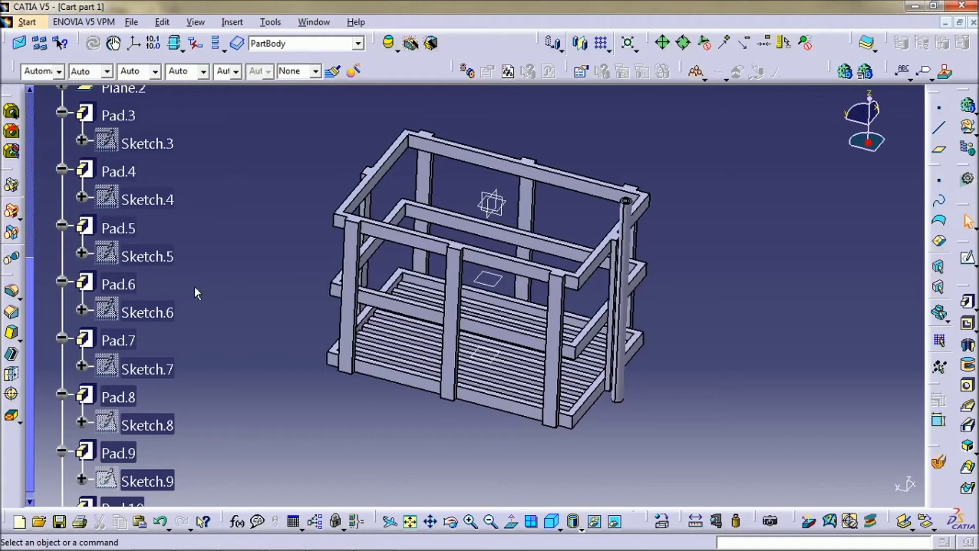
pyautogui.scroll(2, 211, 333)
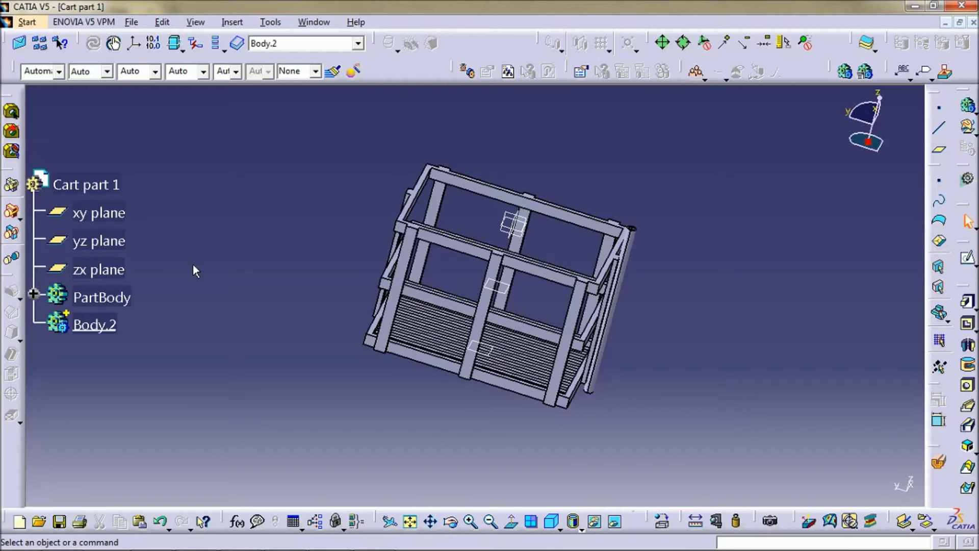
pyautogui.moveTo(295, 328); pyautogui.dragTo(260, 259, button='middle')
pyautogui.rightClick(100, 324)
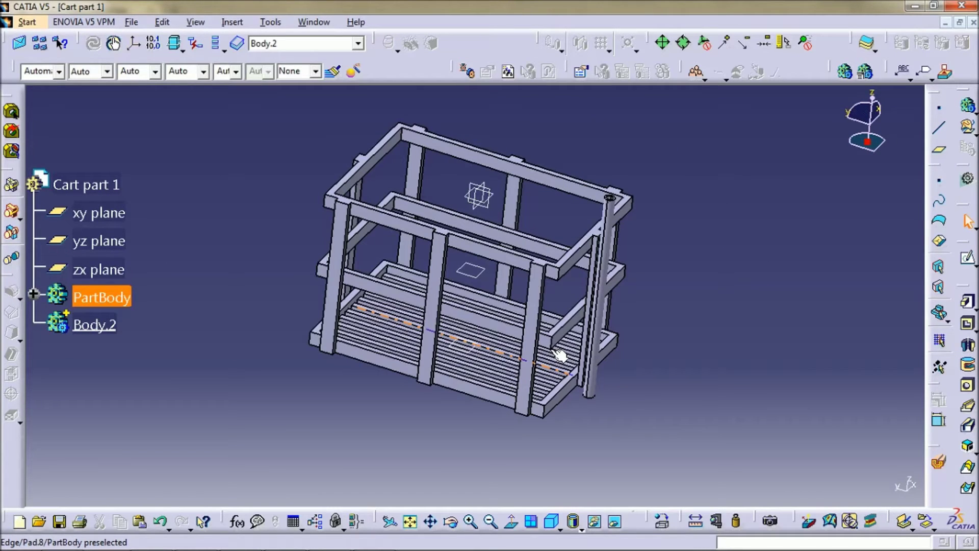
pyautogui.moveTo(552, 350)
pyautogui.mouseDown(button='middle')
pyautogui.moveTo(516, 362)
pyautogui.moveTo(501, 418)
pyautogui.moveTo(548, 352)
pyautogui.mouseUp(button='middle')
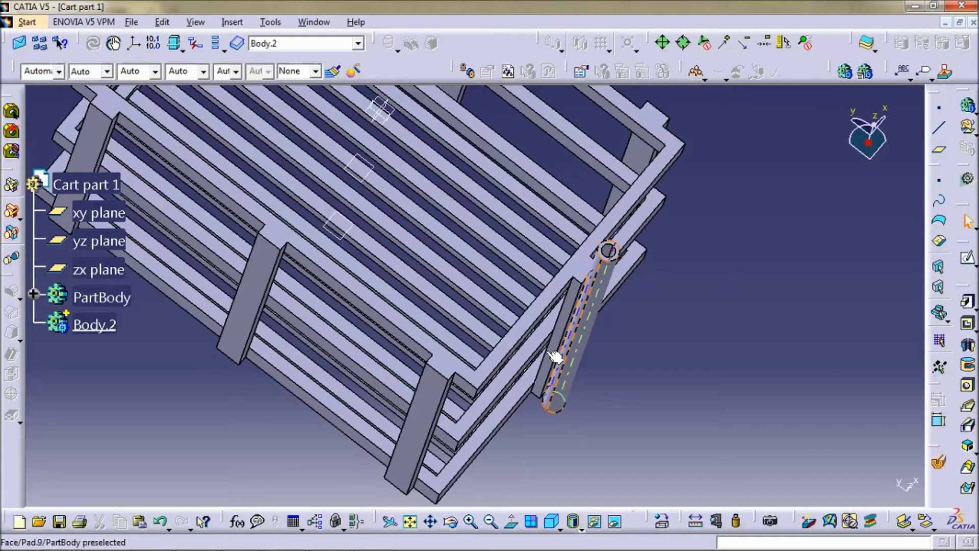
pyautogui.moveTo(548, 352); pyautogui.dragTo(432, 210, button='middle')
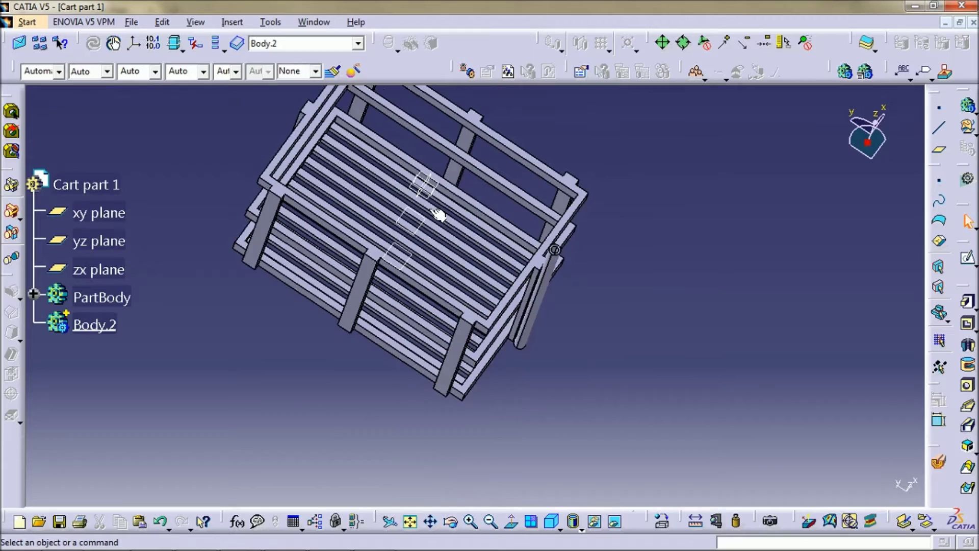
pyautogui.click(431, 189)
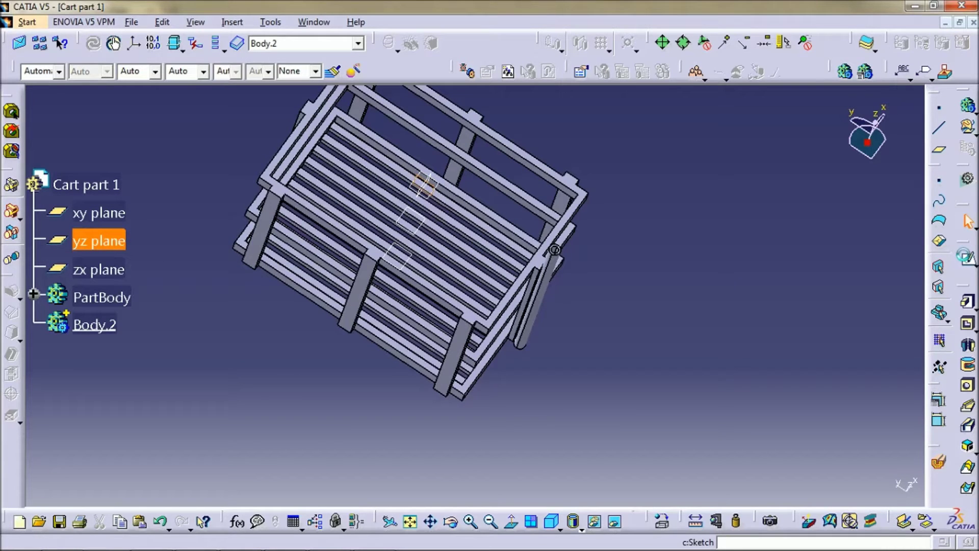
pyautogui.click(964, 256)
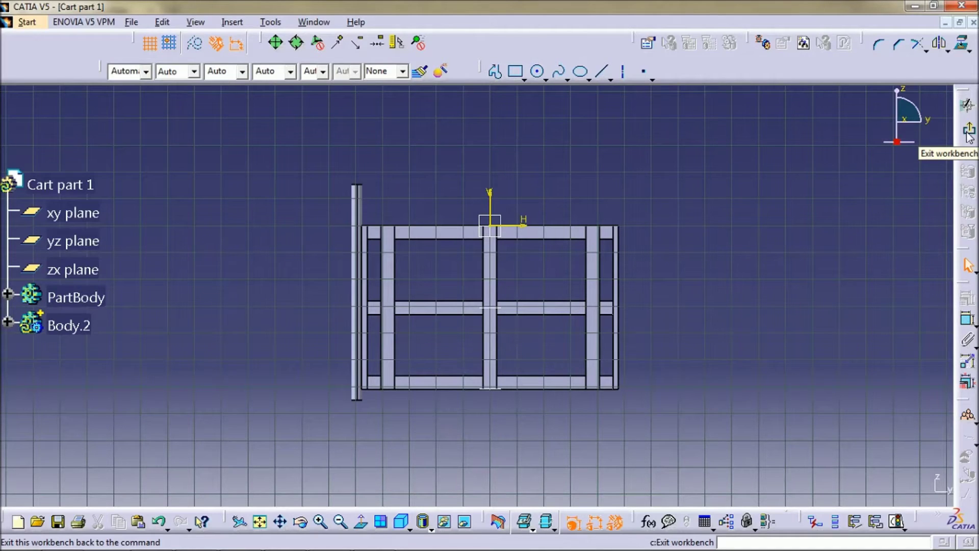
pyautogui.click(969, 131)
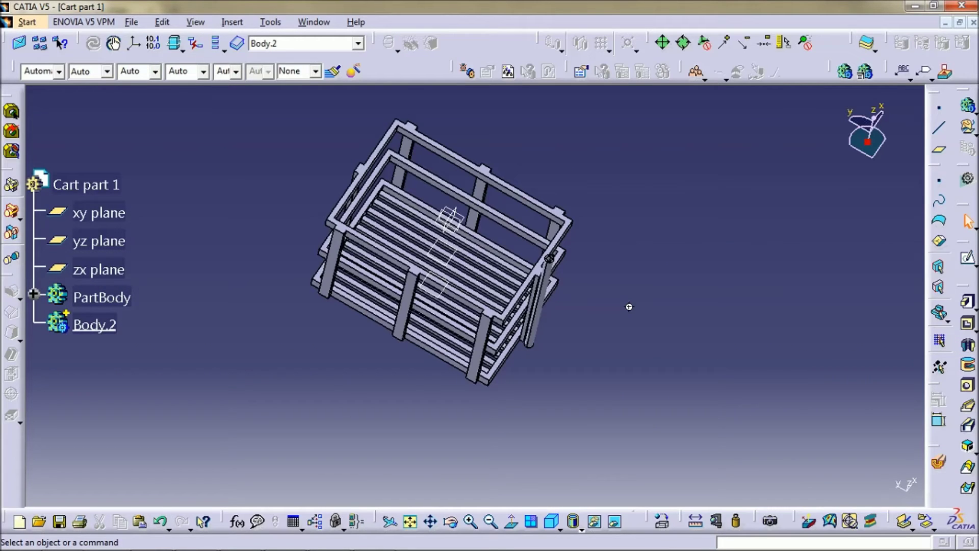
# Sketch an open path on the yz plane: a vertical line along the tube about 499 mm from the vertical axis, a tangent arc and an outward horizontal line.
pyautogui.moveTo(629, 307); pyautogui.dragTo(632, 265, button='middle')
pyautogui.click(449, 178)
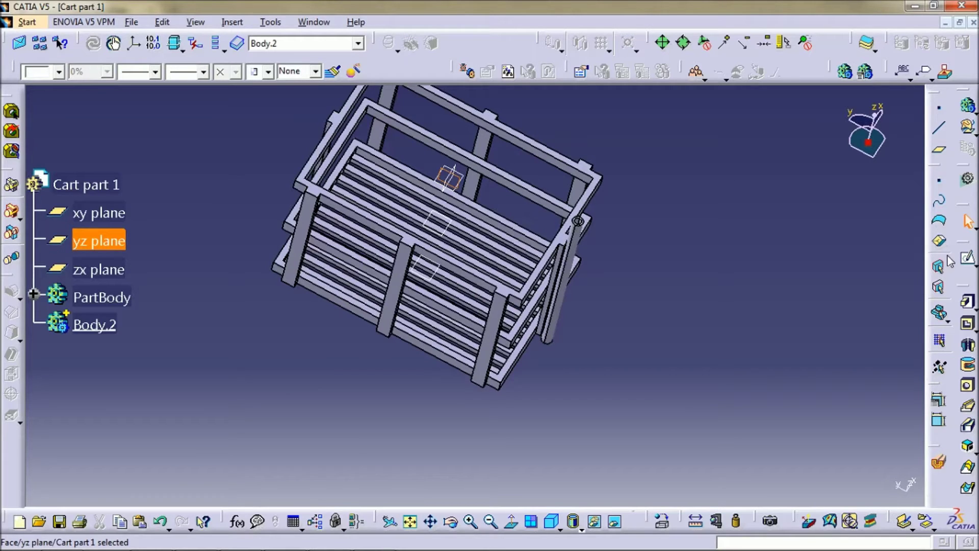
pyautogui.click(970, 260)
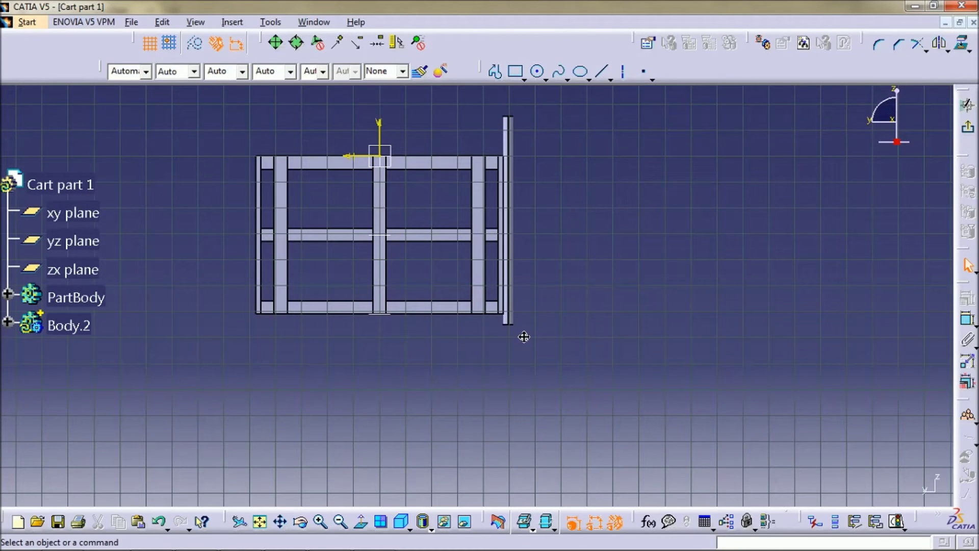
pyautogui.moveTo(524, 337); pyautogui.dragTo(509, 398, button='middle')
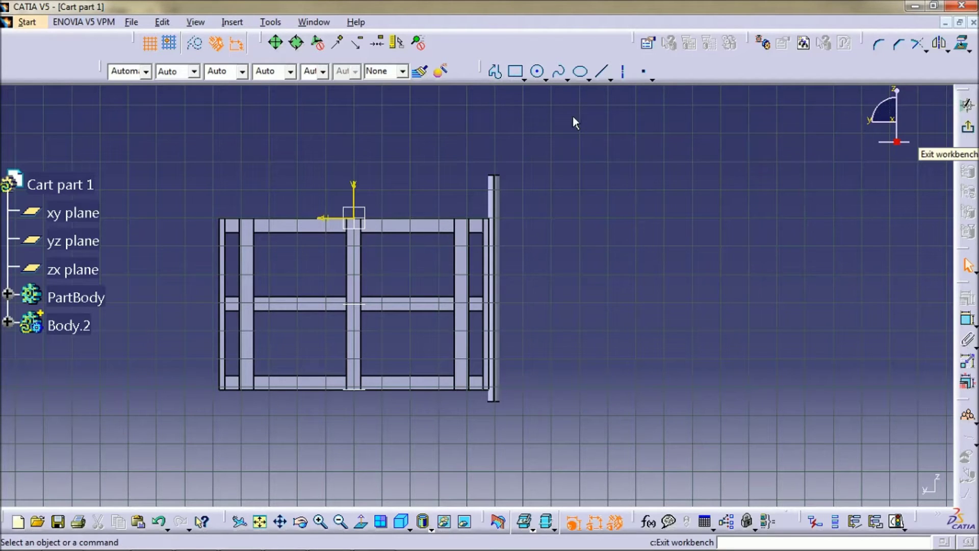
pyautogui.click(493, 71)
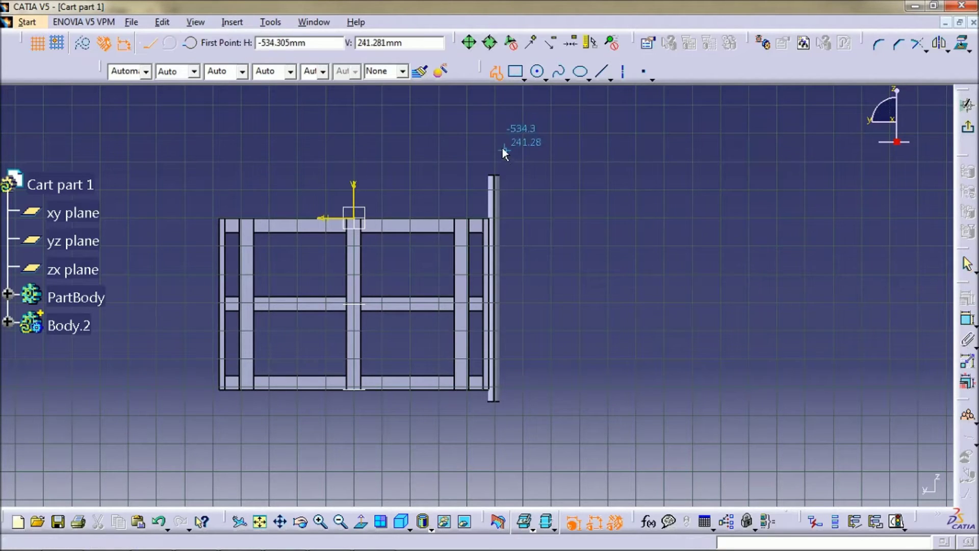
pyautogui.click(494, 413)
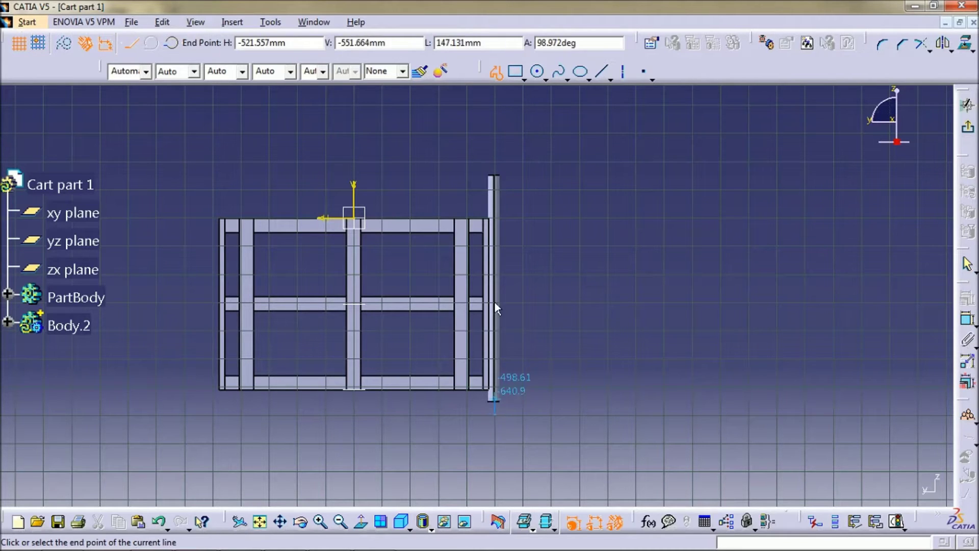
pyautogui.click(493, 158)
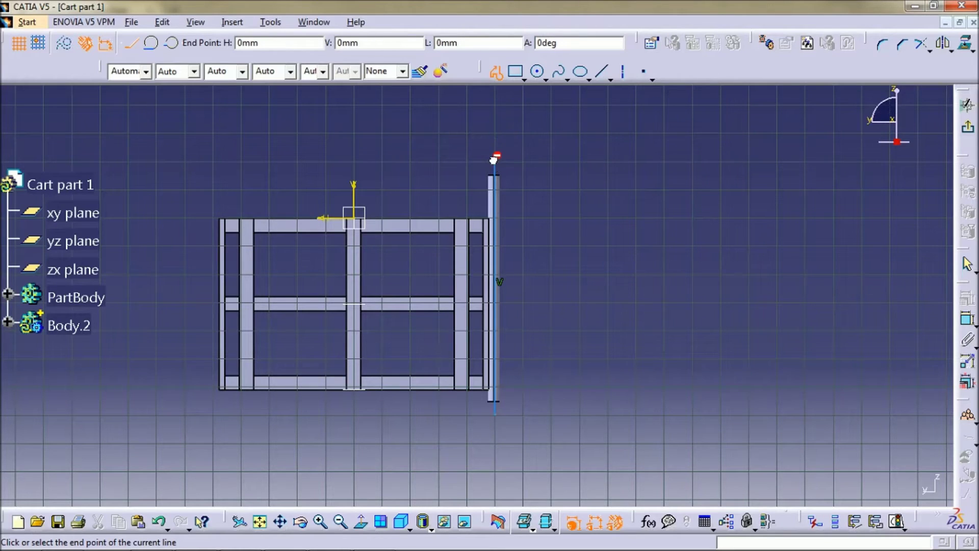
pyautogui.click(522, 133)
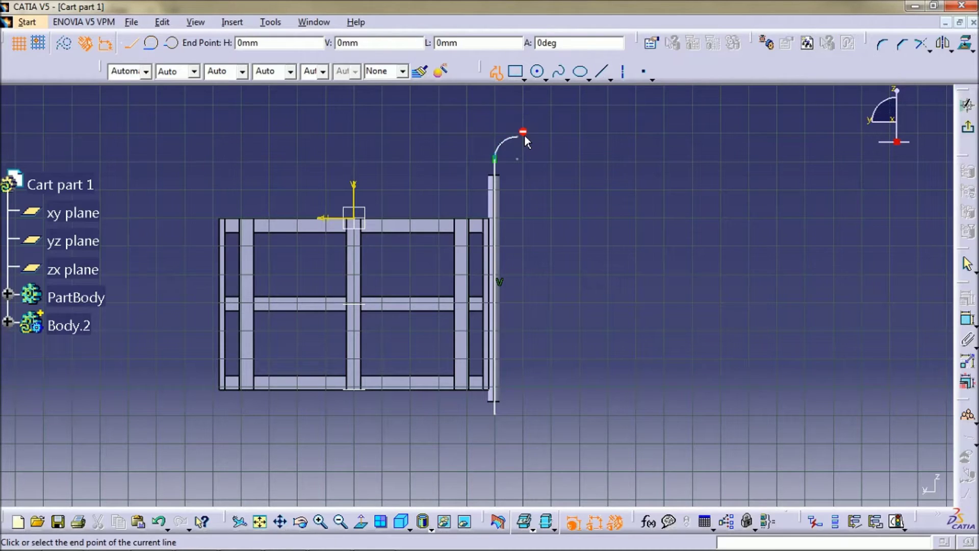
pyautogui.click(571, 135)
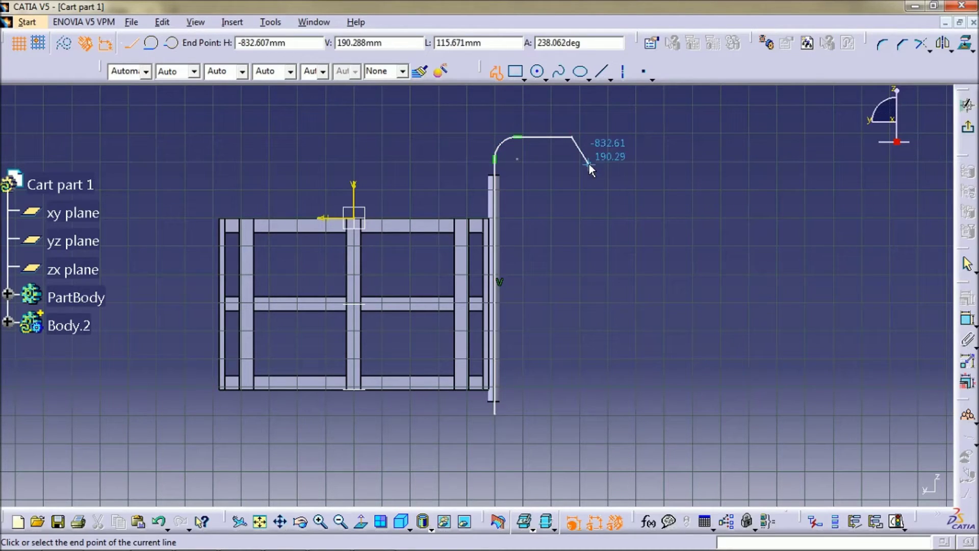
pyautogui.press('Escape')
pyautogui.moveTo(535, 258); pyautogui.dragTo(544, 235, button='middle')
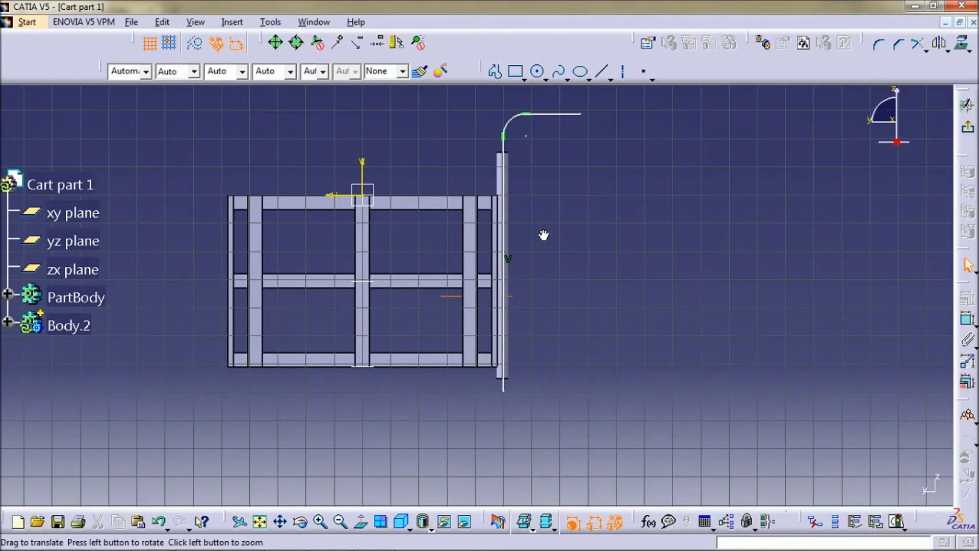
pyautogui.click(968, 127)
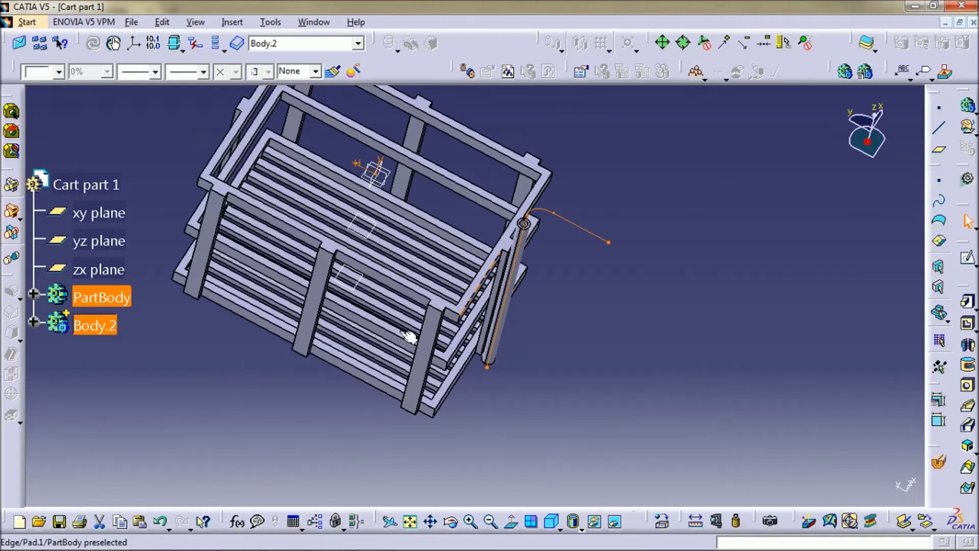
pyautogui.click(298, 355)
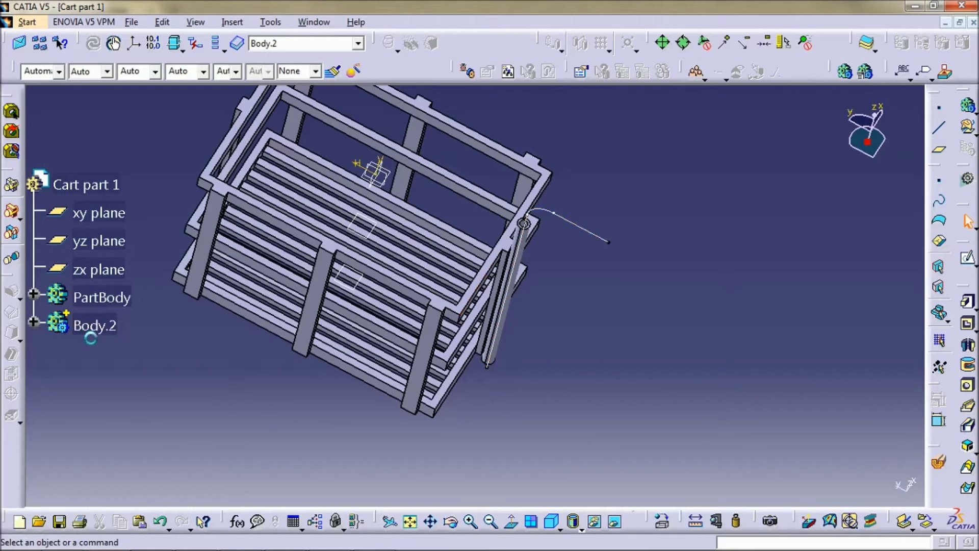
# Open the tube's two-circle sketch and check the distance from the circles' centre to the horizontal axis with a temporary dimension.
pyautogui.click(34, 296)
pyautogui.scroll(-6, 117, 383)
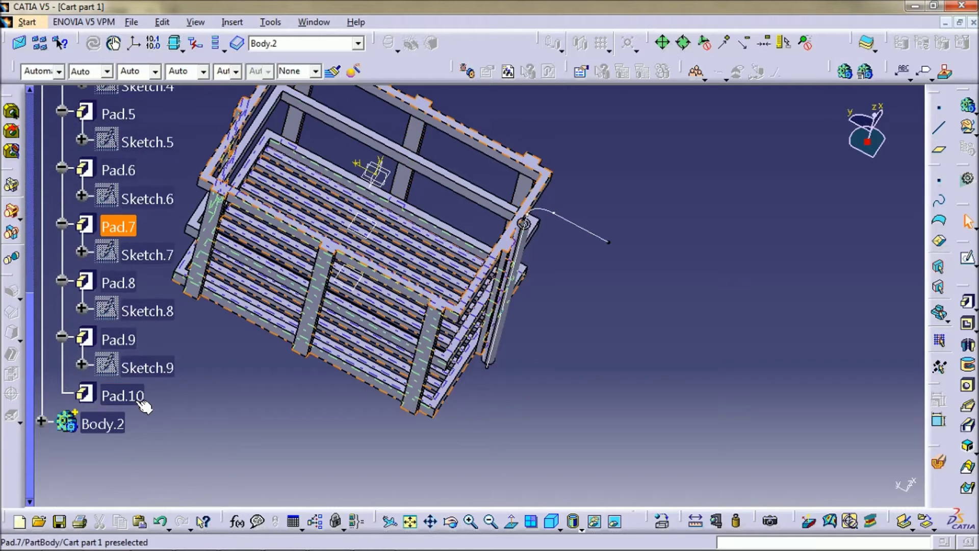
pyautogui.doubleClick(140, 366)
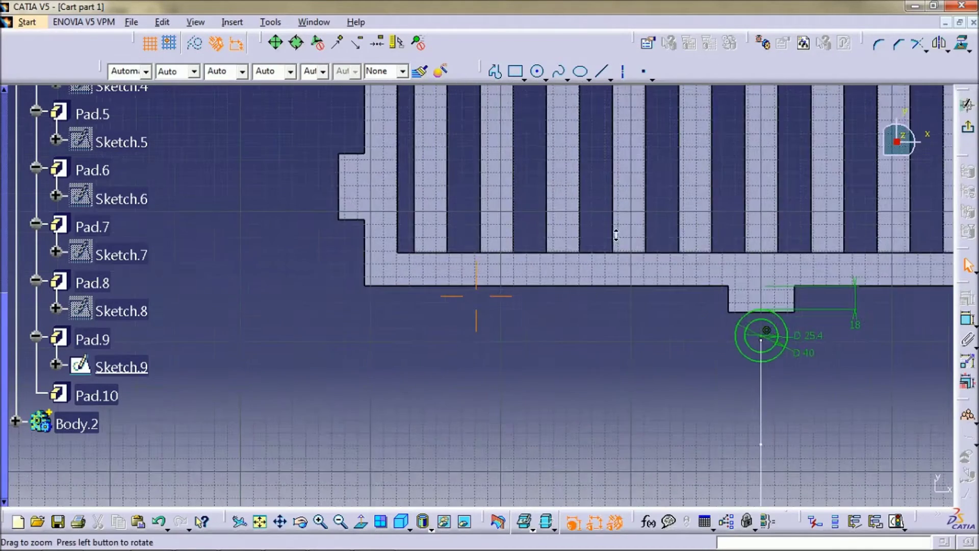
pyautogui.moveTo(616, 236); pyautogui.dragTo(616, 229, button='middle')
pyautogui.moveTo(531, 267); pyautogui.dragTo(277, 262, button='middle')
pyautogui.moveTo(477, 293); pyautogui.dragTo(505, 211, button='middle')
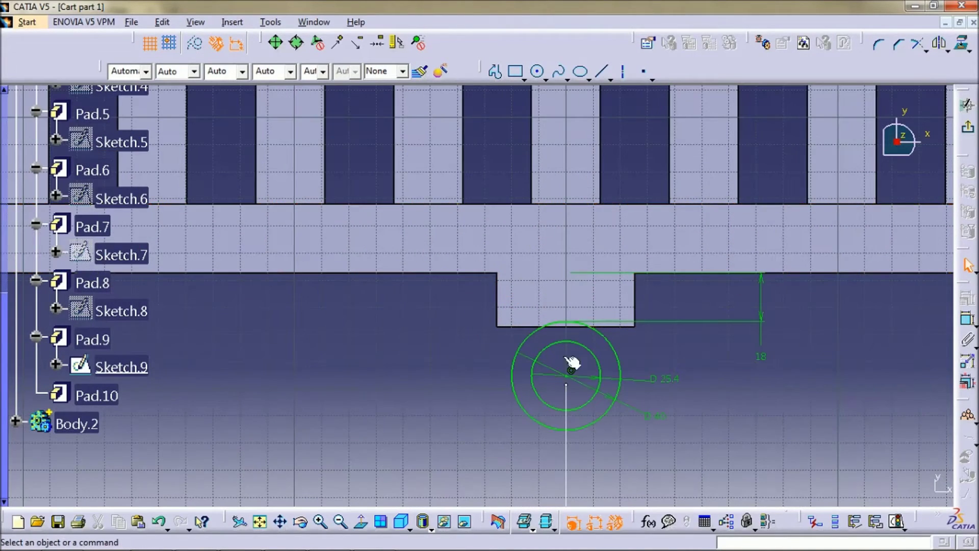
pyautogui.click(568, 372)
pyautogui.moveTo(568, 371)
pyautogui.mouseDown(button='middle')
pyautogui.moveTo(601, 359)
pyautogui.moveTo(578, 216)
pyautogui.moveTo(573, 252)
pyautogui.moveTo(556, 256)
pyautogui.mouseUp(button='middle')
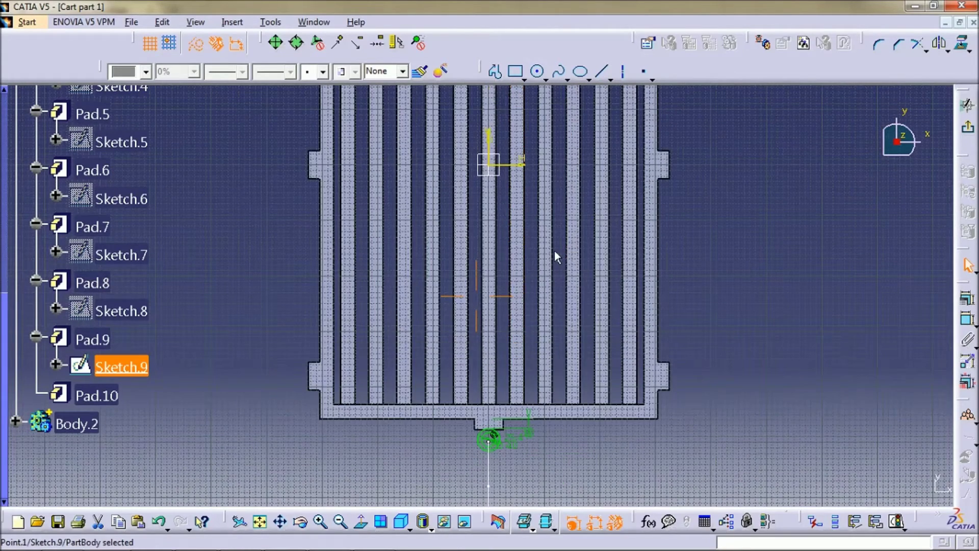
pyautogui.click(519, 166)
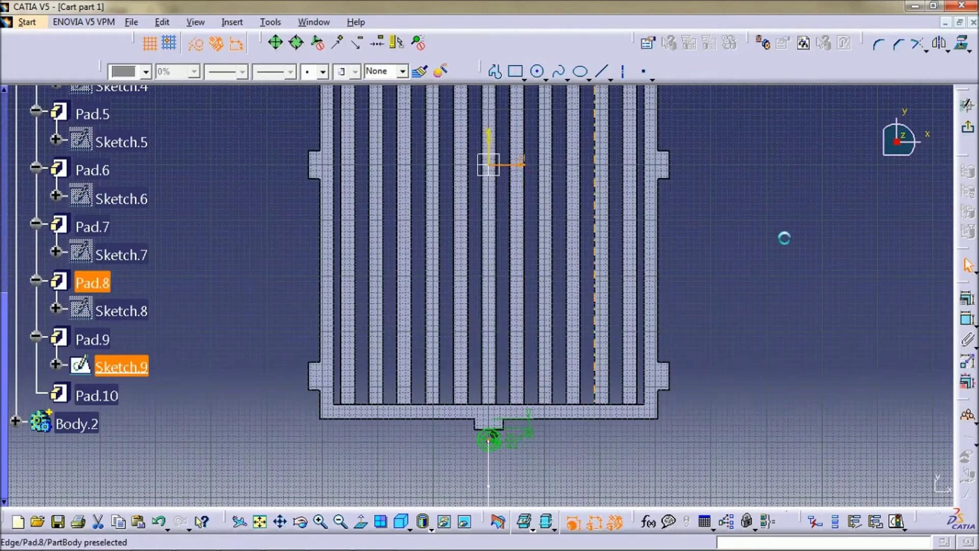
pyautogui.click(967, 321)
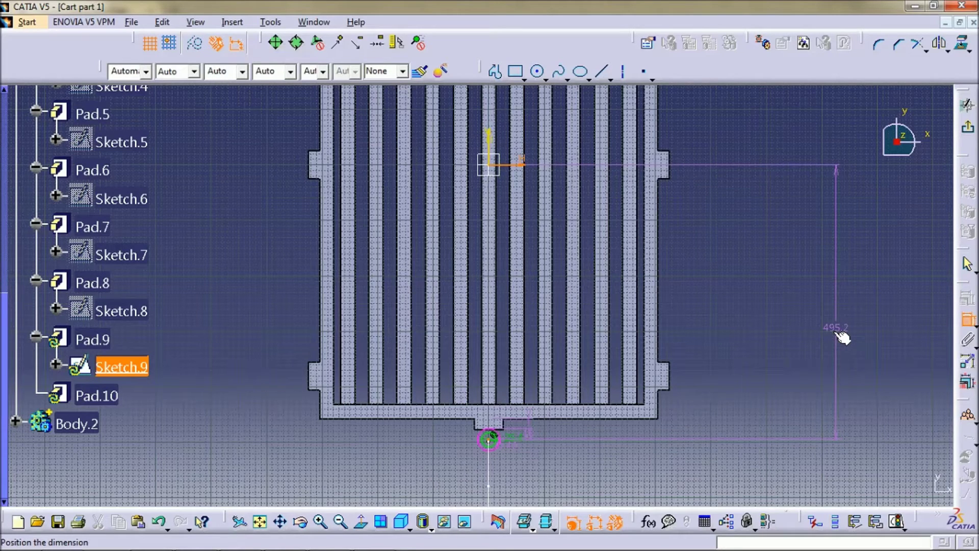
pyautogui.press('Escape')
pyautogui.press('Escape')
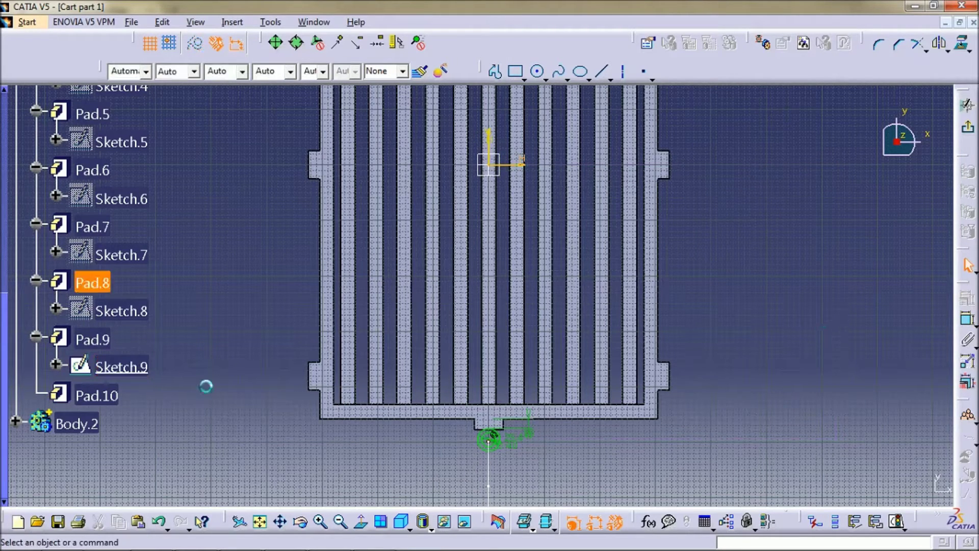
# Reopen the path sketch in Body.2 and constrain its vertical line at 495.2 mm from the vertical axis.
pyautogui.click(15, 420)
pyautogui.doubleClick(107, 454)
pyautogui.moveTo(490, 369)
pyautogui.mouseDown(button='middle')
pyautogui.moveTo(565, 378)
pyautogui.moveTo(406, 482)
pyautogui.mouseUp(button='middle')
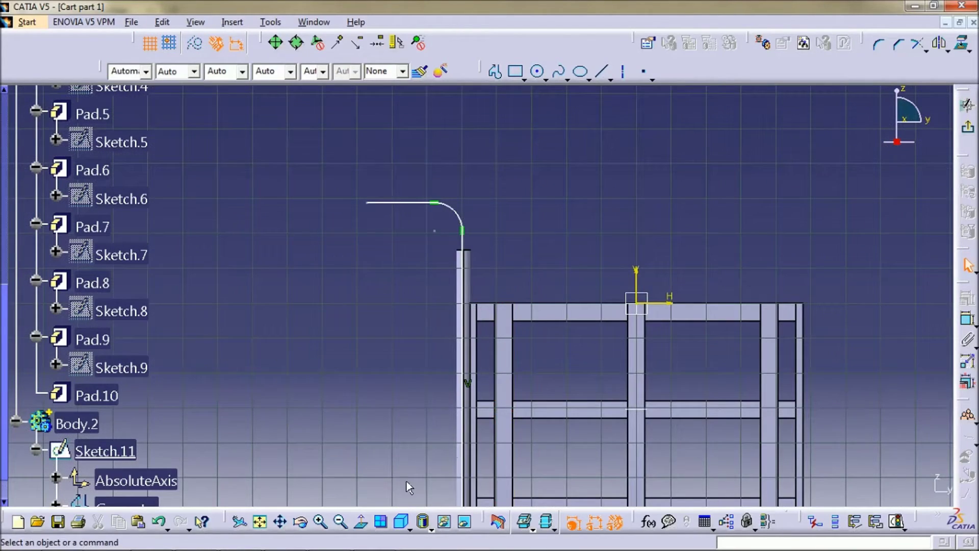
pyautogui.click(362, 523)
pyautogui.click(492, 270)
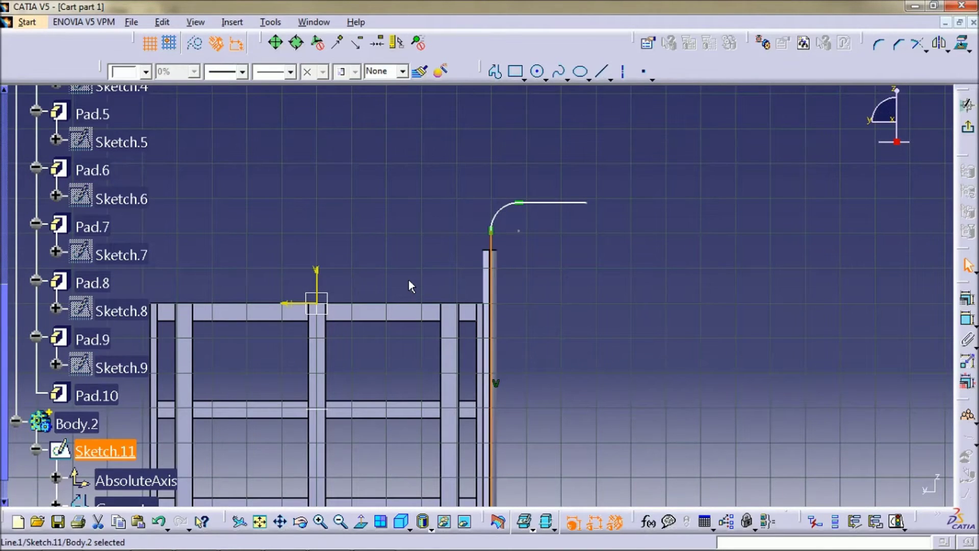
pyautogui.keyDown('ctrl'); pyautogui.click(316, 278); pyautogui.keyUp('ctrl')
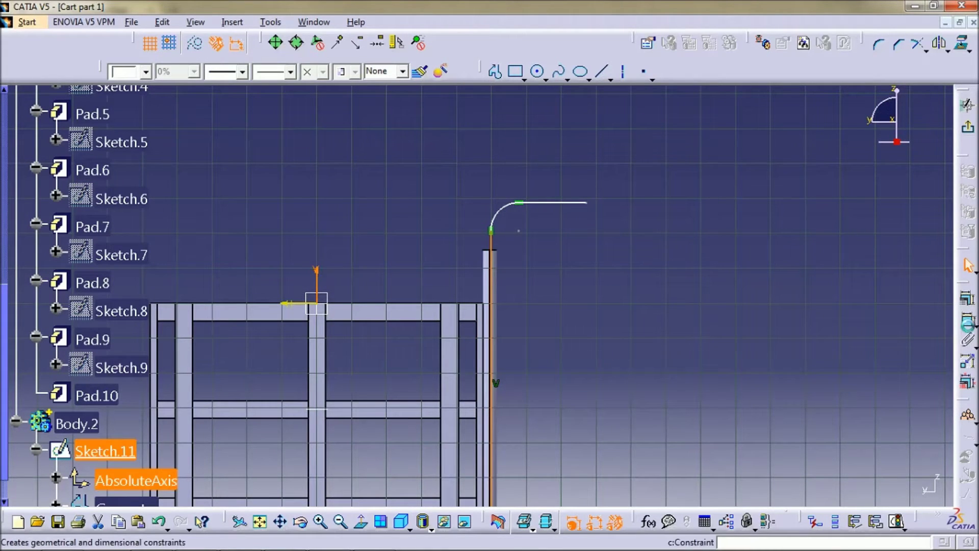
pyautogui.click(966, 321)
pyautogui.click(443, 271)
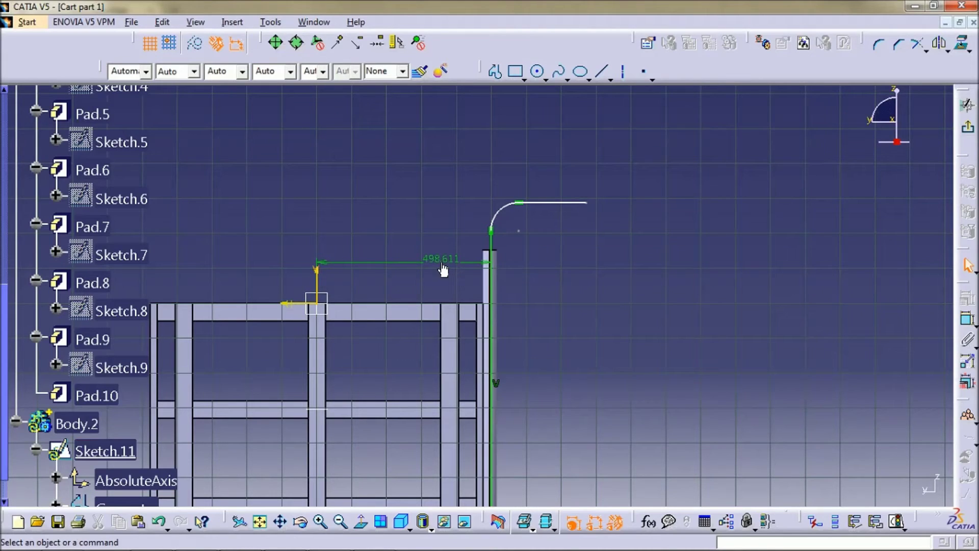
pyautogui.doubleClick(443, 270)
pyautogui.write('495.2')
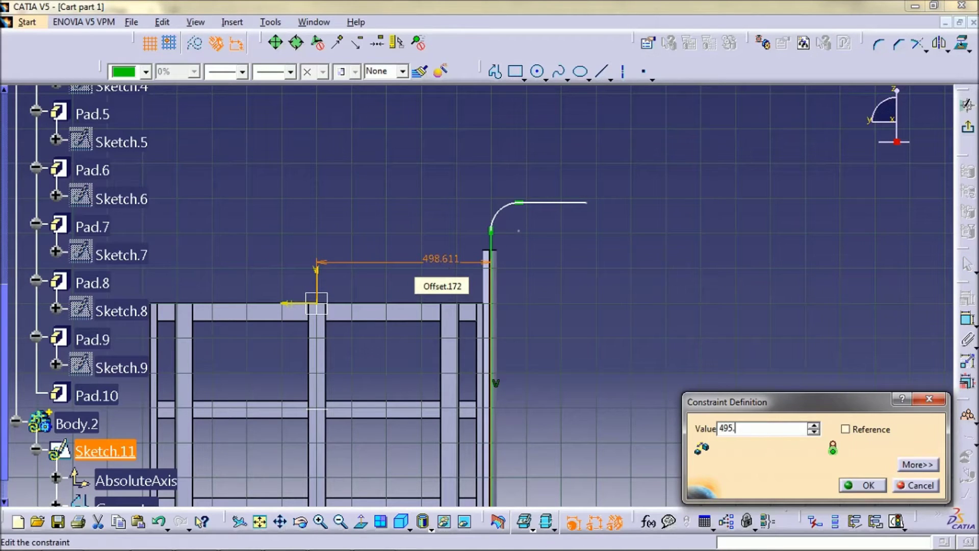
pyautogui.press('Return')
pyautogui.click(614, 290)
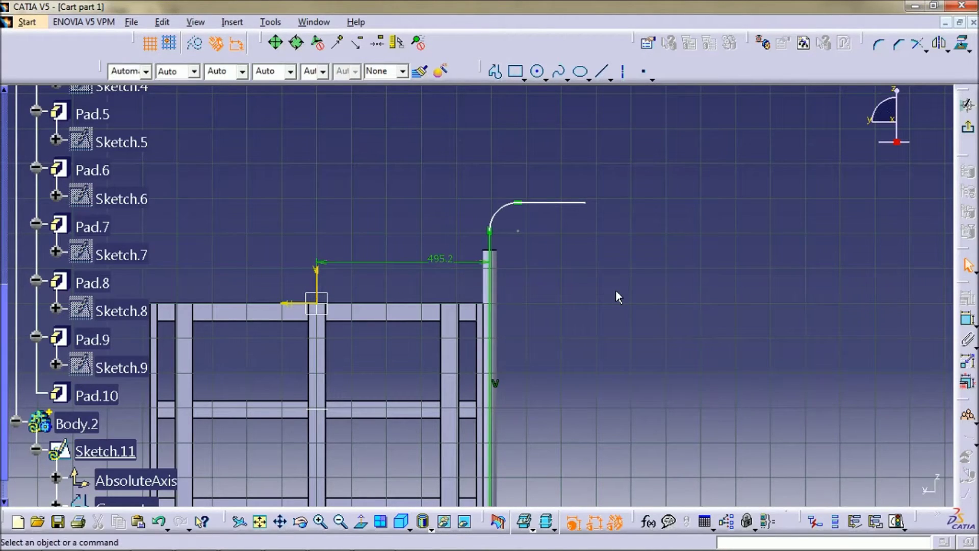
# Dimension the arc between the path's vertical and horizontal lines with a radius of 100 mm.
pyautogui.keyDown('ctrl'); pyautogui.moveTo(616, 290); pyautogui.dragTo(617, 329, button='middle'); pyautogui.keyUp('ctrl')
pyautogui.moveTo(615, 266); pyautogui.dragTo(615, 231, button='middle')
pyautogui.keyDown('ctrl'); pyautogui.moveTo(588, 335); pyautogui.dragTo(552, 212, button='middle'); pyautogui.keyUp('ctrl')
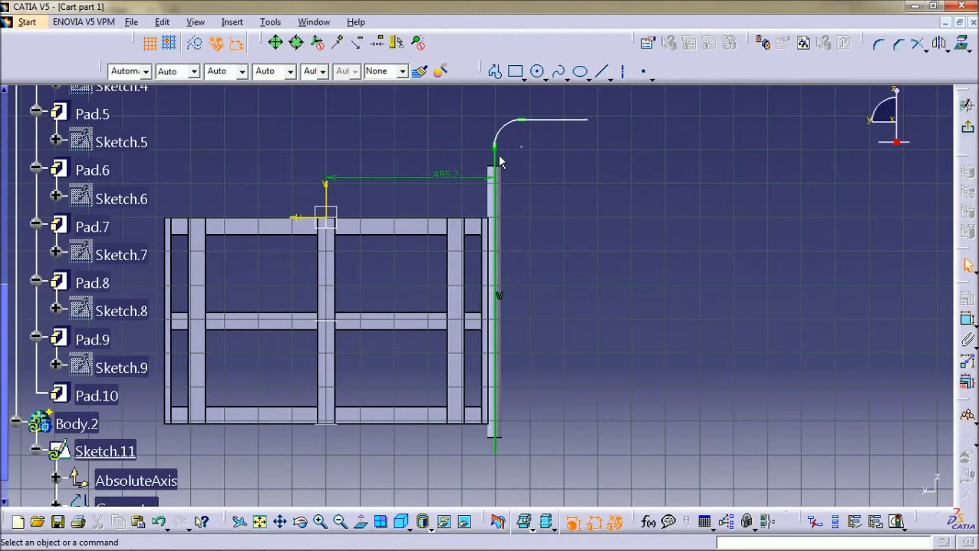
pyautogui.moveTo(523, 147); pyautogui.dragTo(532, 189, button='middle')
pyautogui.click(514, 167)
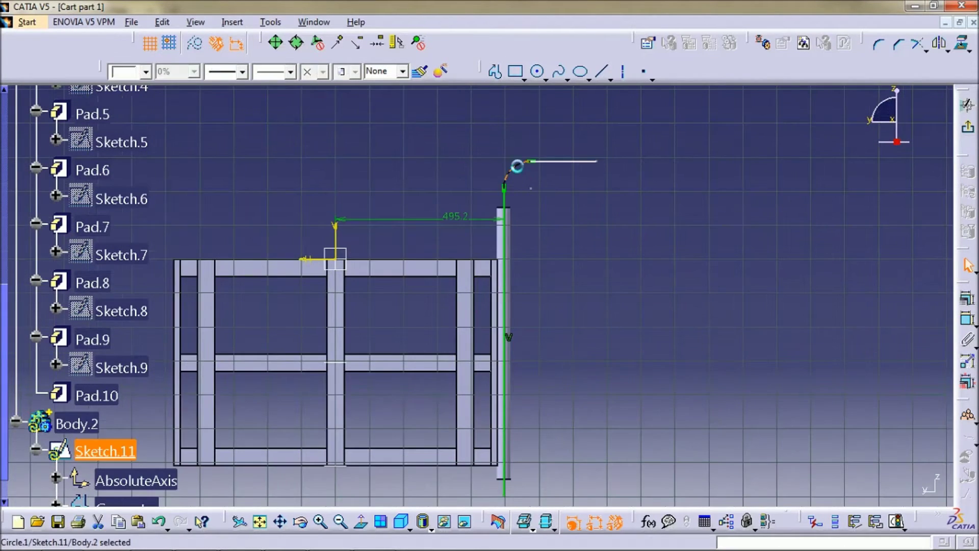
pyautogui.click(969, 320)
pyautogui.click(468, 155)
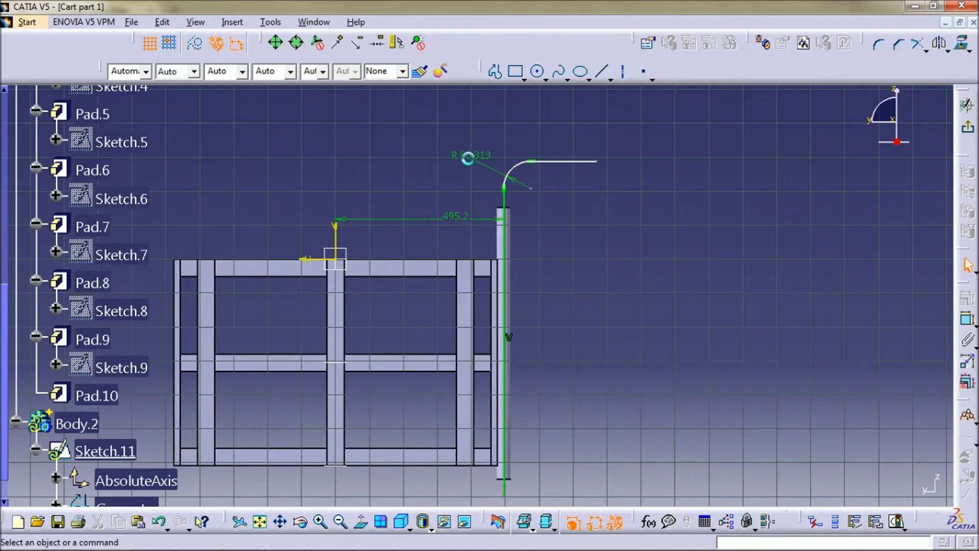
pyautogui.doubleClick(470, 163)
pyautogui.write('100')
pyautogui.press('Return')
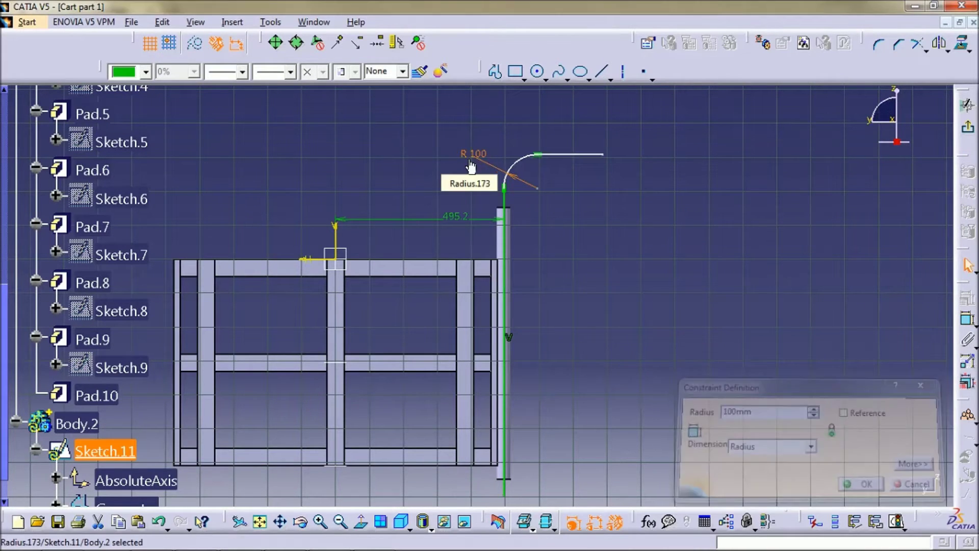
# Dimension the handle path's horizontal line with a length of 6 in.
pyautogui.click(574, 152)
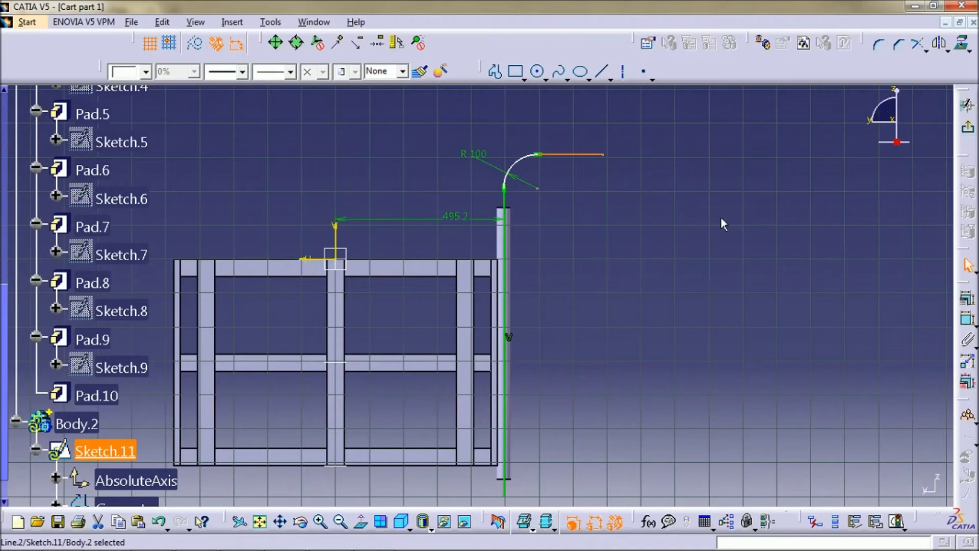
pyautogui.click(967, 320)
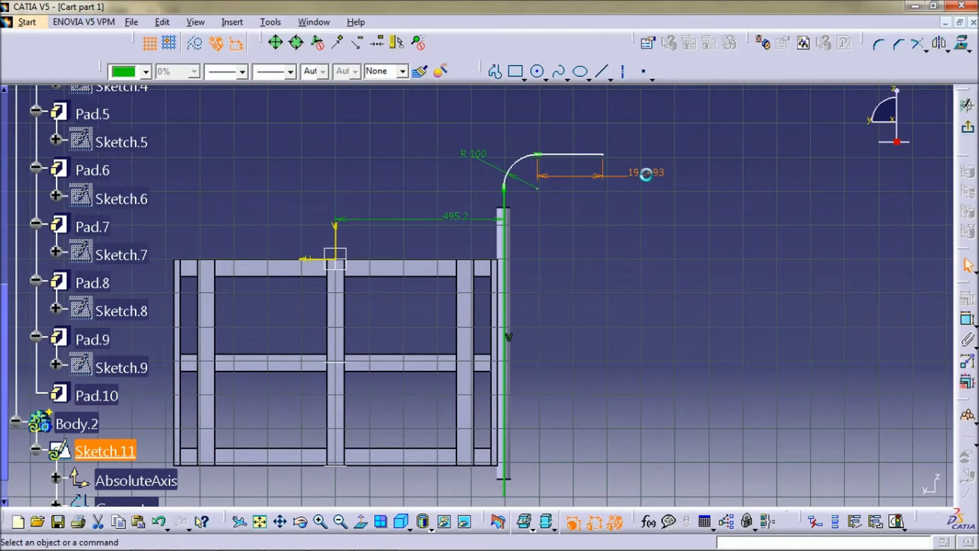
pyautogui.write('6in')
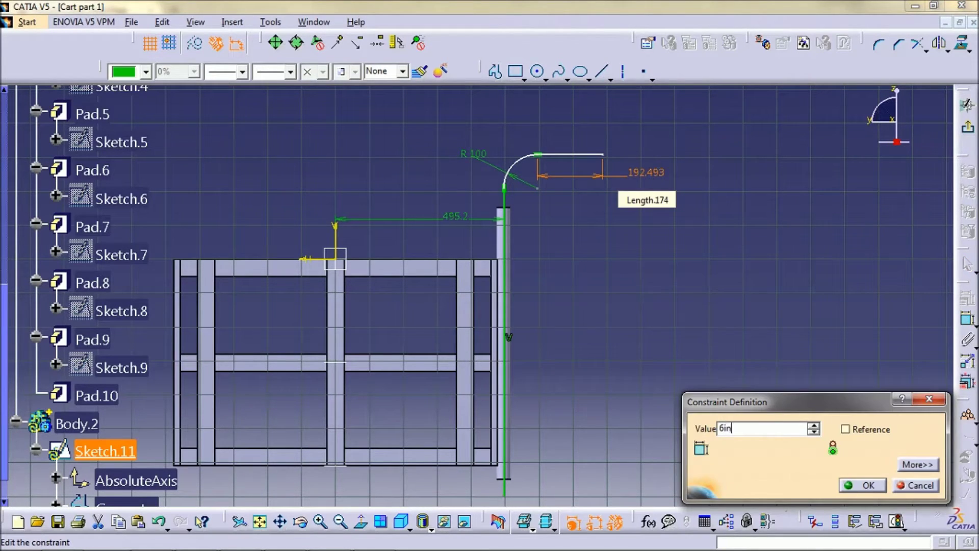
pyautogui.press('Return')
pyautogui.doubleClick(649, 182)
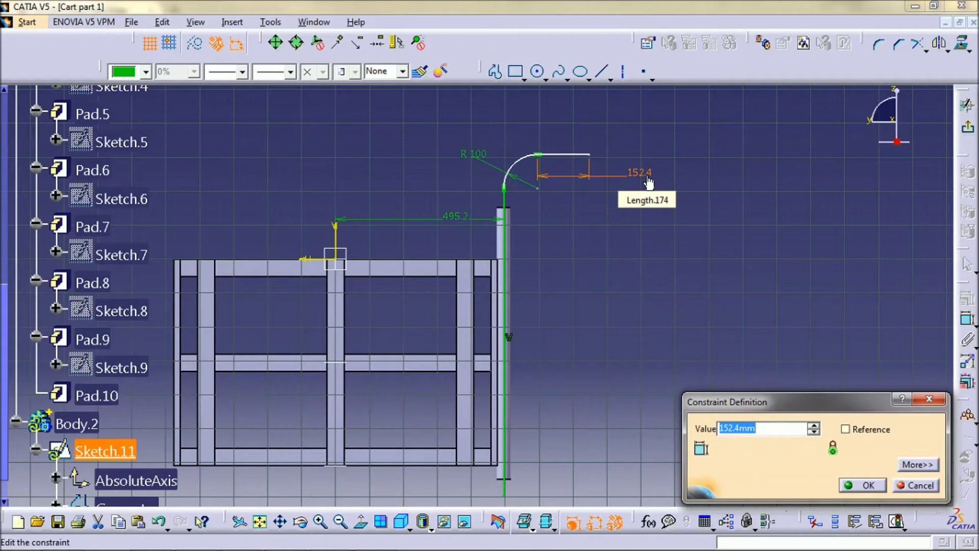
pyautogui.click(850, 485)
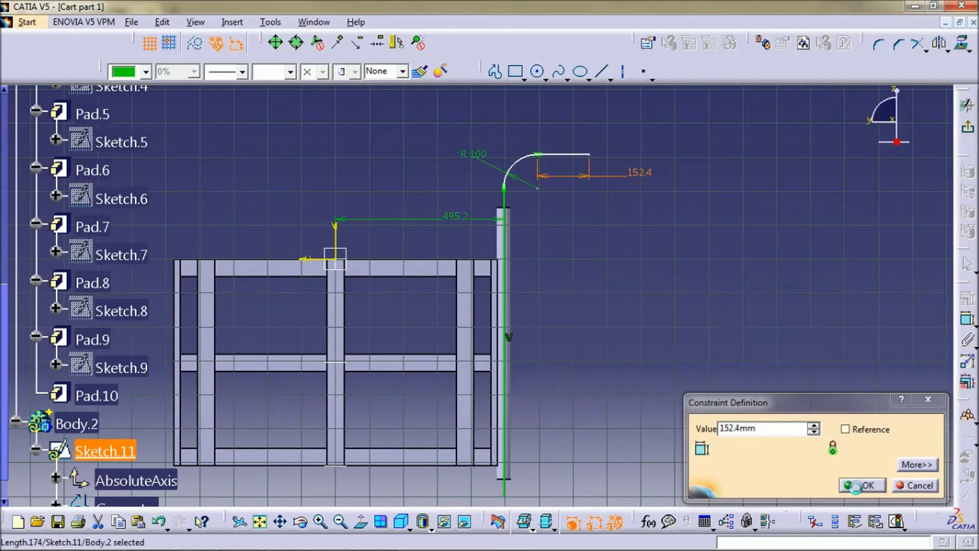
pyautogui.click(717, 378)
# Constrain the path's horizontal line at 1.5 ft from the sketch's horizontal axis.
pyautogui.moveTo(717, 378); pyautogui.dragTo(697, 292, button='middle')
pyautogui.moveTo(534, 380); pyautogui.dragTo(530, 433, button='middle')
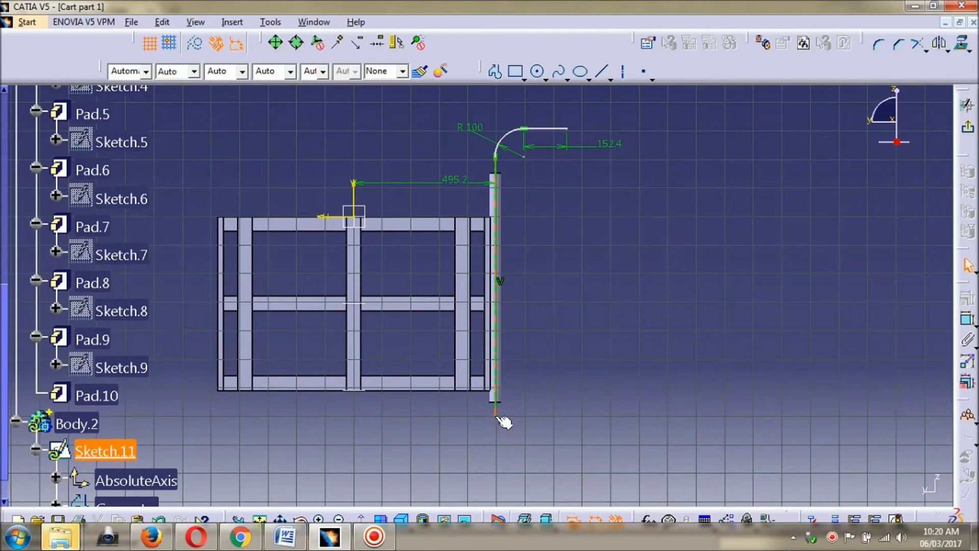
pyautogui.click(553, 129)
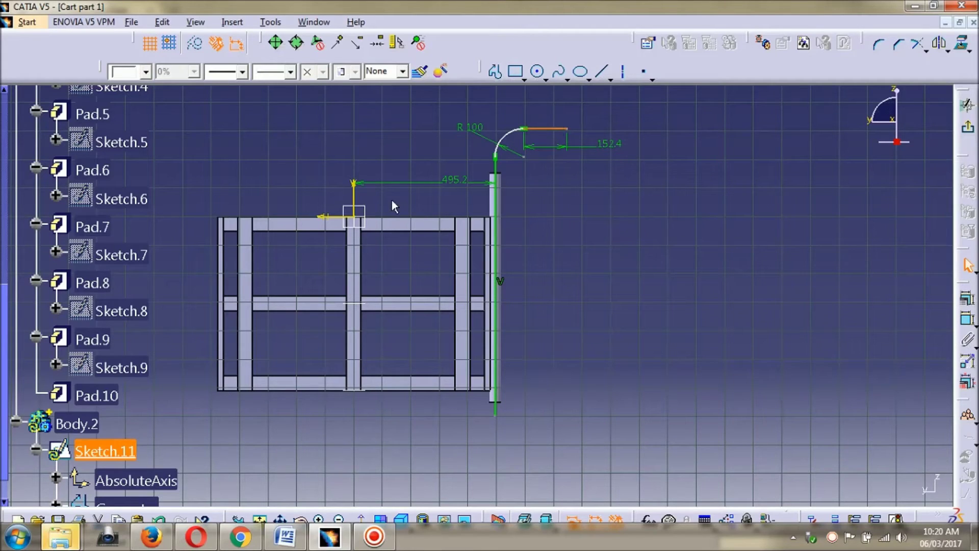
pyautogui.keyDown('ctrl'); pyautogui.click(339, 216); pyautogui.keyUp('ctrl')
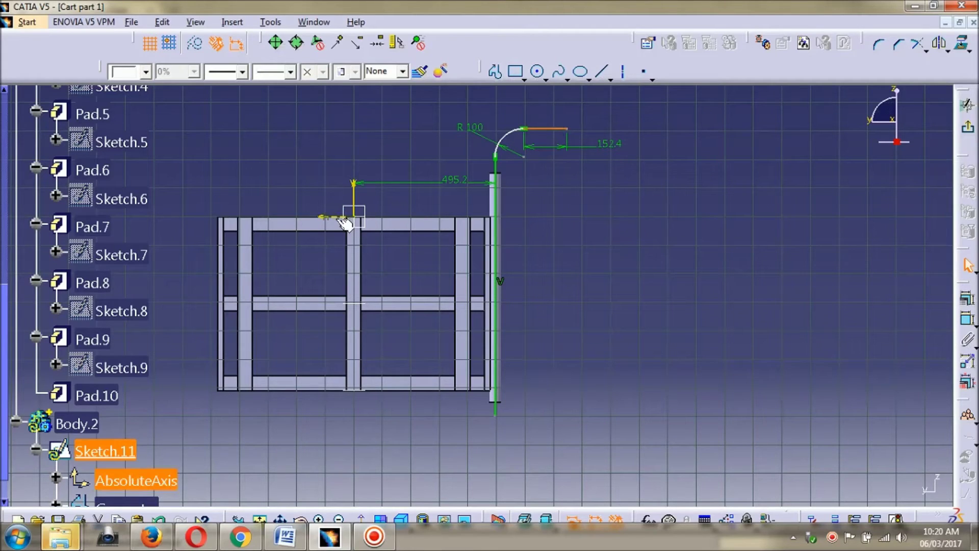
pyautogui.click(969, 320)
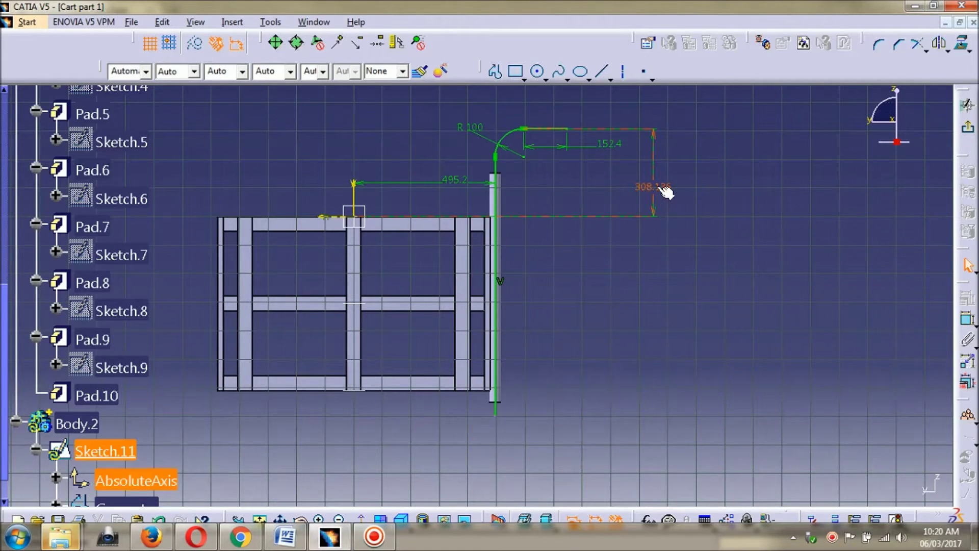
pyautogui.doubleClick(664, 189)
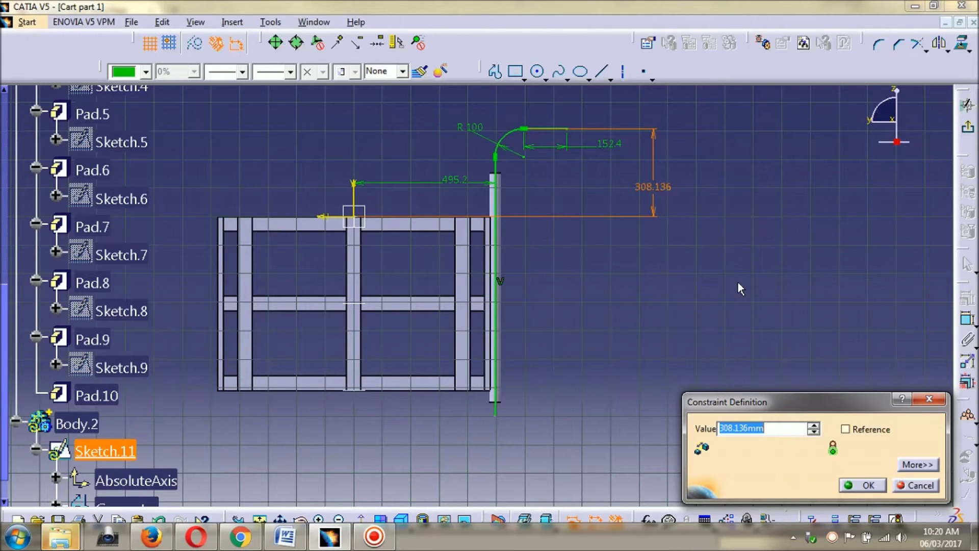
pyautogui.write('1.5ft')
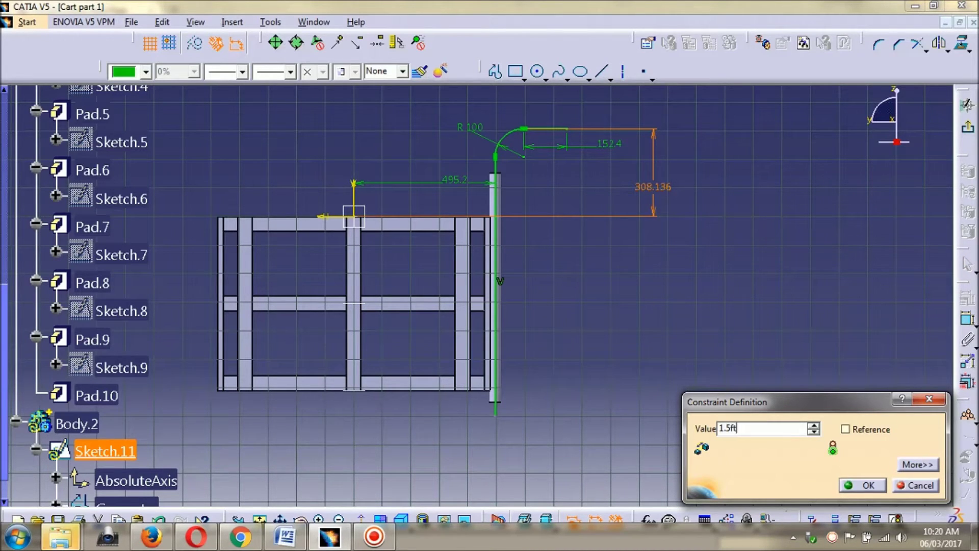
pyautogui.press('Return')
pyautogui.click(736, 280)
# Dimension the path's vertical line along the tube with a length of 1000 mm.
pyautogui.moveTo(736, 278)
pyautogui.mouseDown(button='middle')
pyautogui.moveTo(689, 347)
pyautogui.moveTo(682, 278)
pyautogui.mouseUp(button='middle')
pyautogui.moveTo(615, 339); pyautogui.dragTo(623, 276, button='middle')
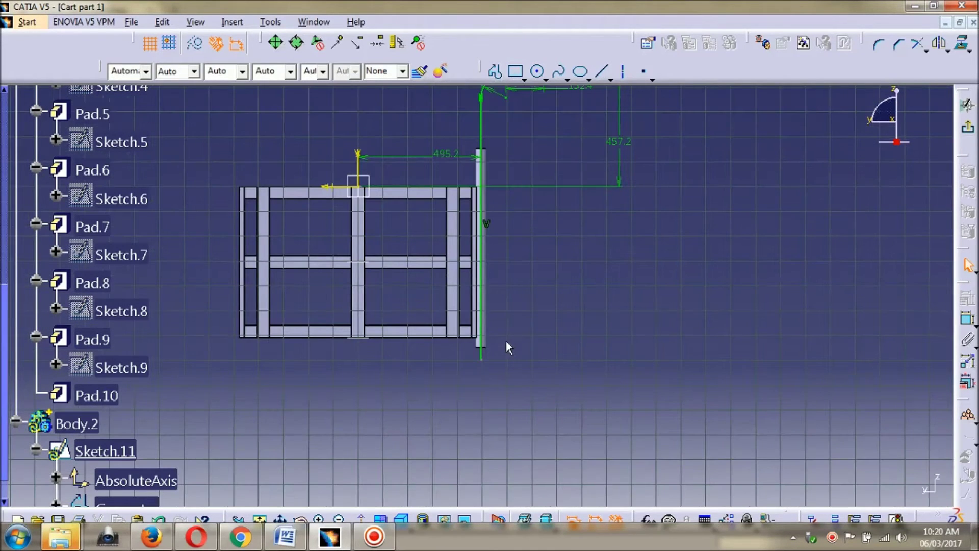
pyautogui.click(483, 300)
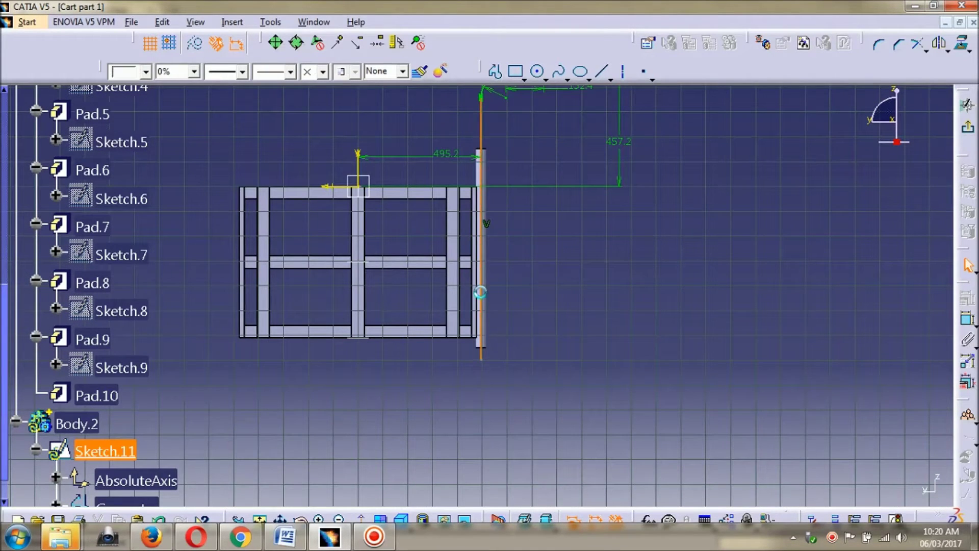
pyautogui.click(966, 320)
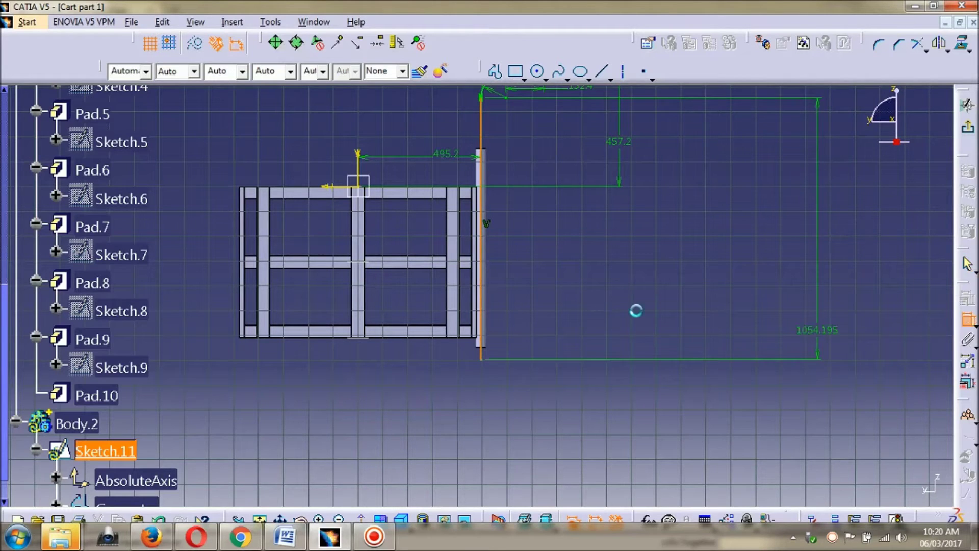
pyautogui.click(721, 274)
pyautogui.moveTo(531, 236)
pyautogui.mouseDown(button='middle')
pyautogui.moveTo(531, 306)
pyautogui.moveTo(656, 318)
pyautogui.mouseUp(button='middle')
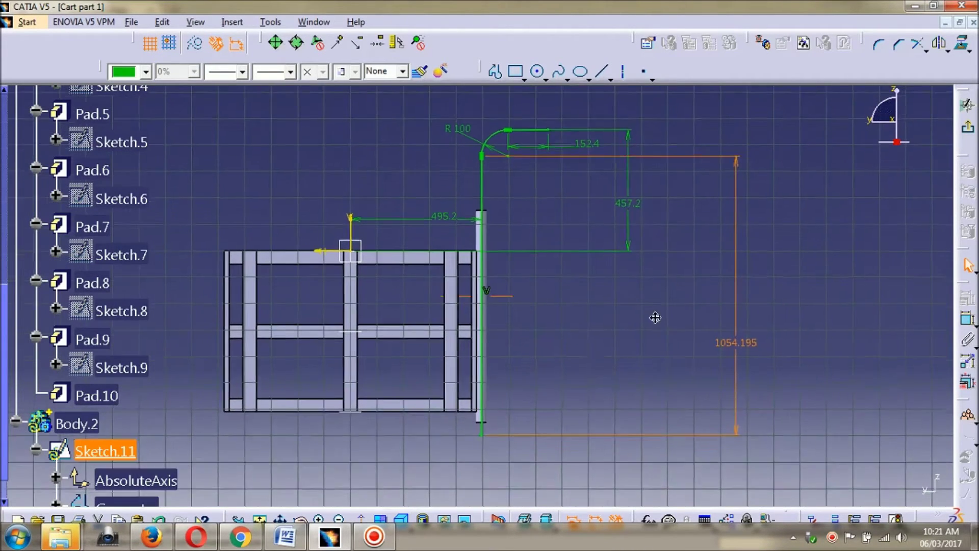
pyautogui.doubleClick(717, 319)
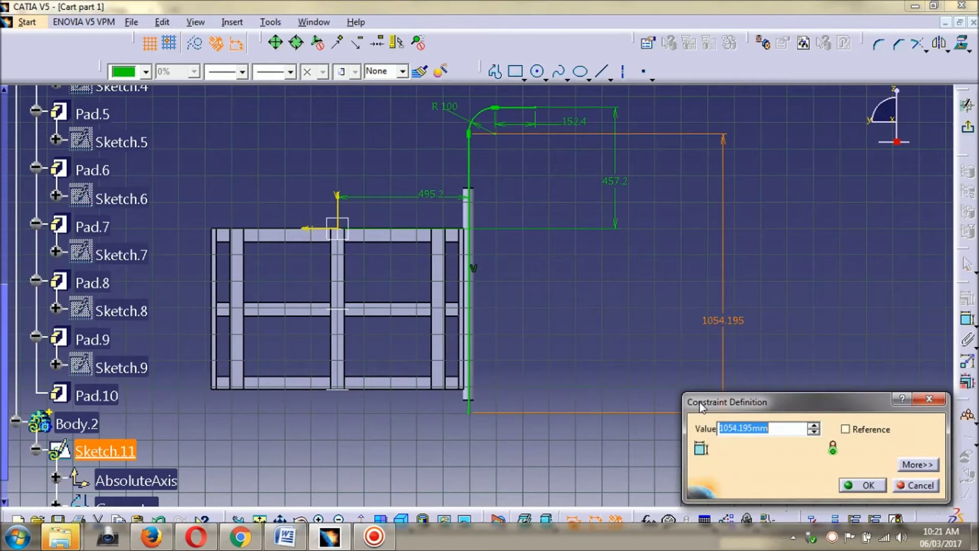
pyautogui.write('10')
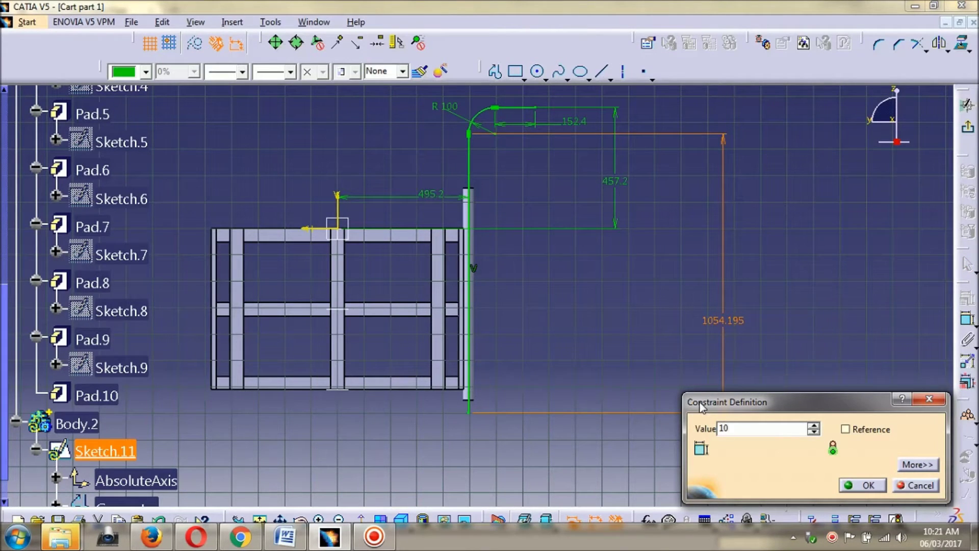
pyautogui.write('00')
pyautogui.press('Return')
# Set the vertical line's length to 1100 mm.
pyautogui.doubleClick(729, 316)
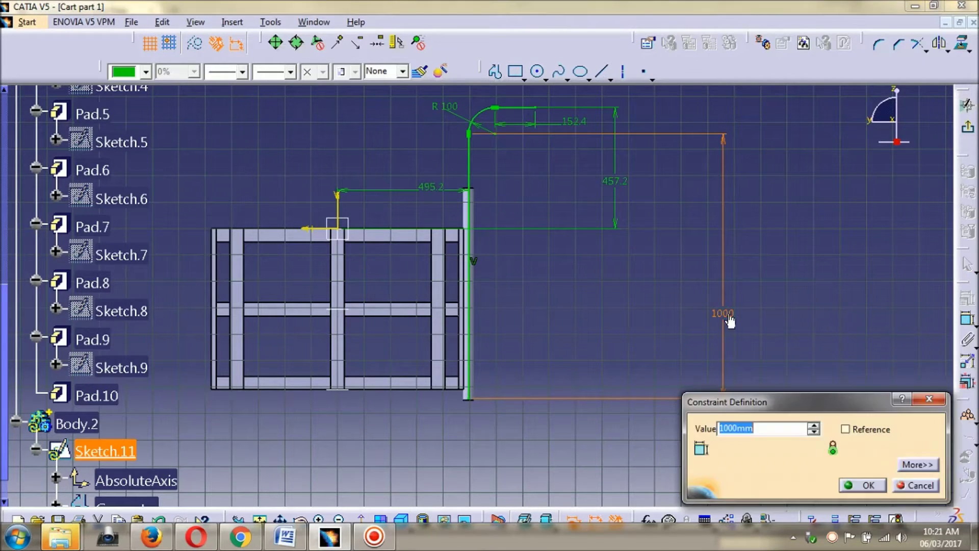
pyautogui.write('1100')
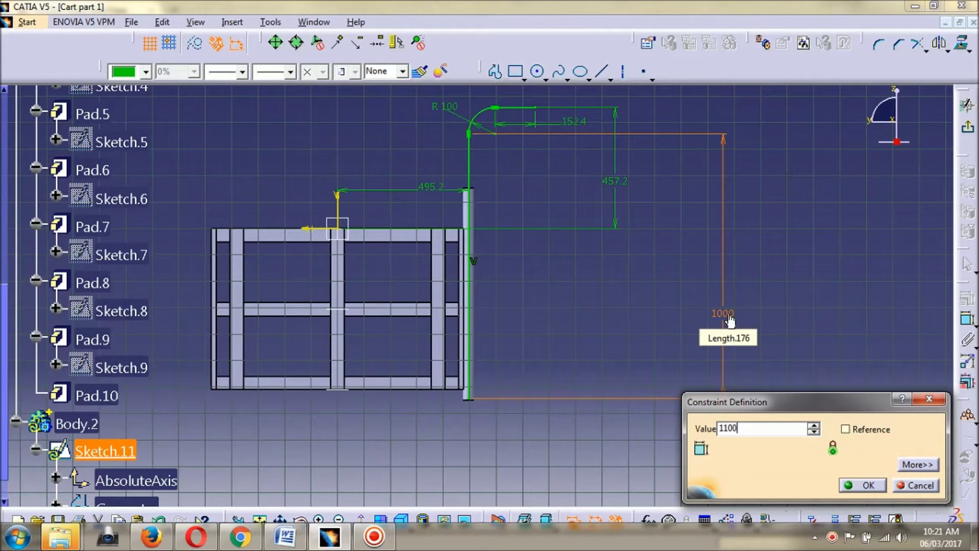
pyautogui.press('Return')
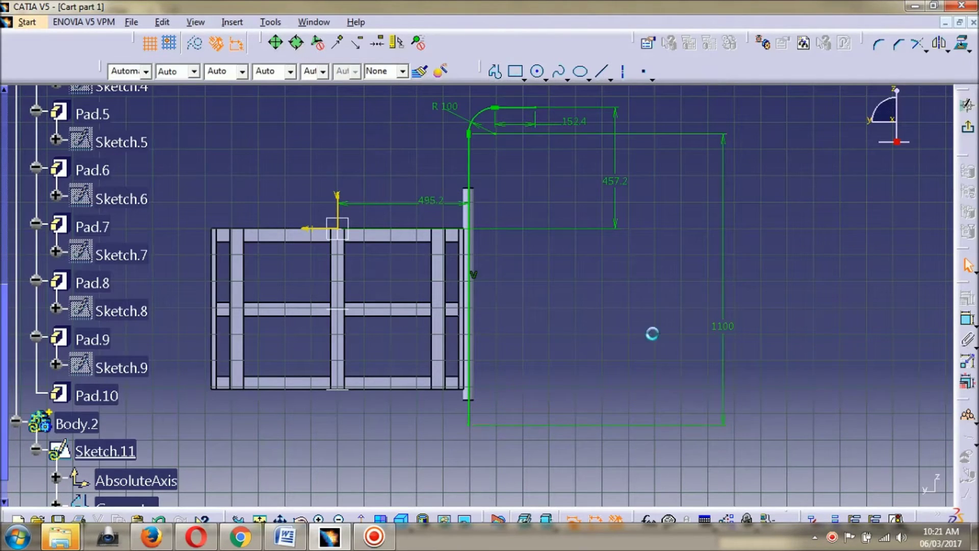
# Set the vertical line's length to 1050 mm and exit the path sketch.
pyautogui.moveTo(597, 350)
pyautogui.mouseDown(button='middle')
pyautogui.moveTo(606, 291)
pyautogui.moveTo(618, 277)
pyautogui.moveTo(511, 278)
pyautogui.moveTo(494, 345)
pyautogui.moveTo(494, 313)
pyautogui.mouseUp(button='middle')
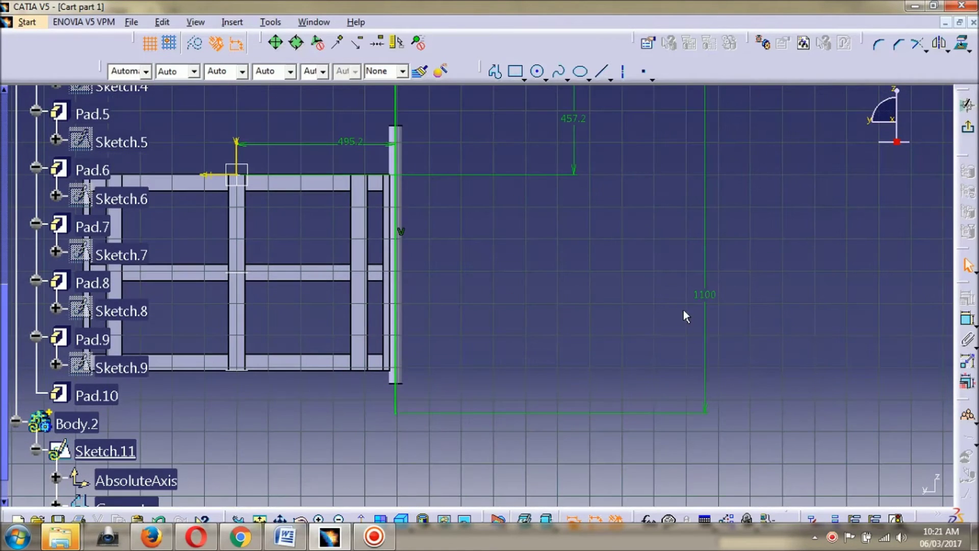
pyautogui.doubleClick(697, 302)
pyautogui.write('1')
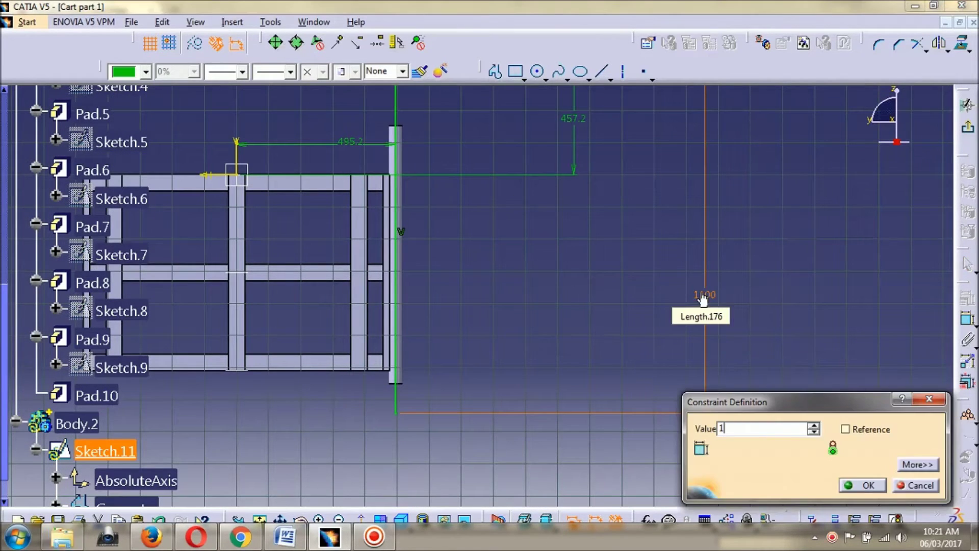
pyautogui.write('10')
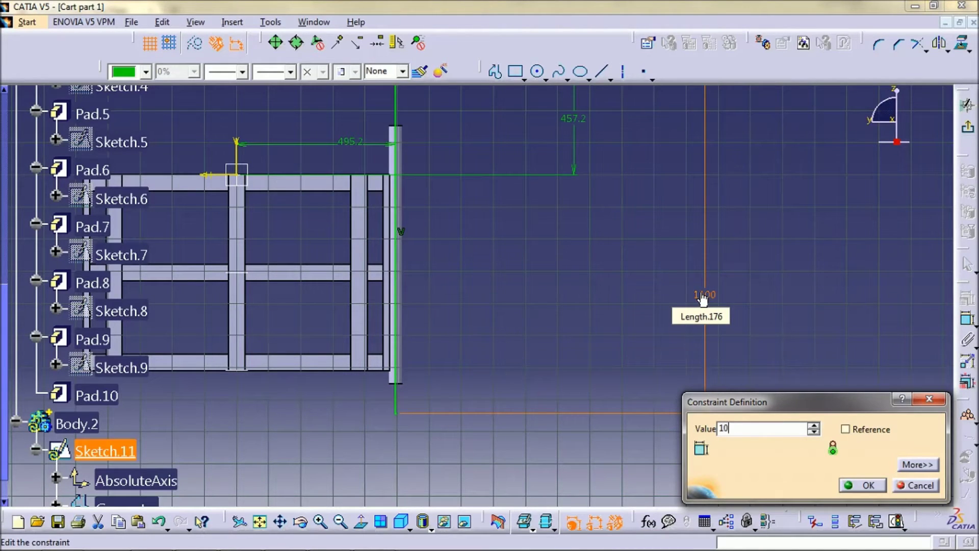
pyautogui.write('50')
pyautogui.press('Return')
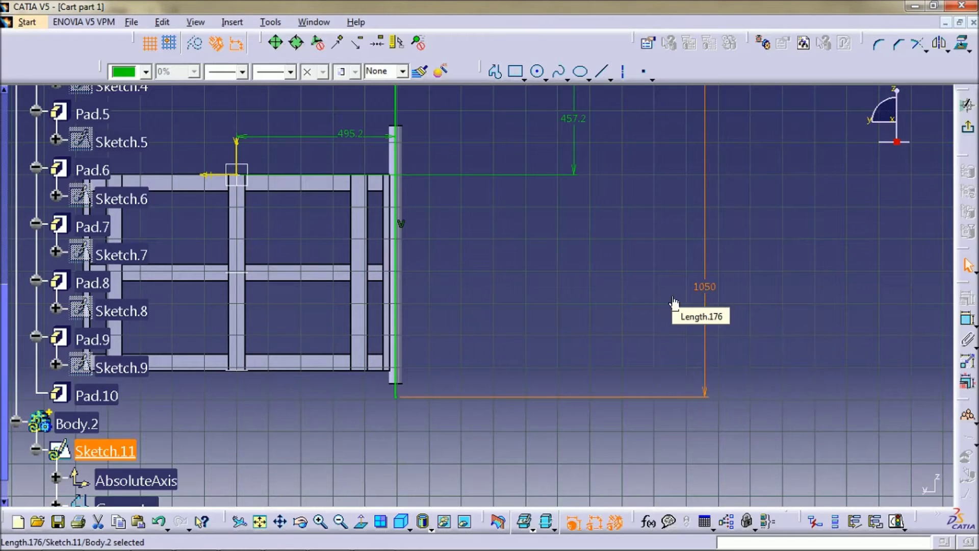
pyautogui.click(612, 301)
pyautogui.moveTo(589, 267); pyautogui.dragTo(560, 355, button='middle')
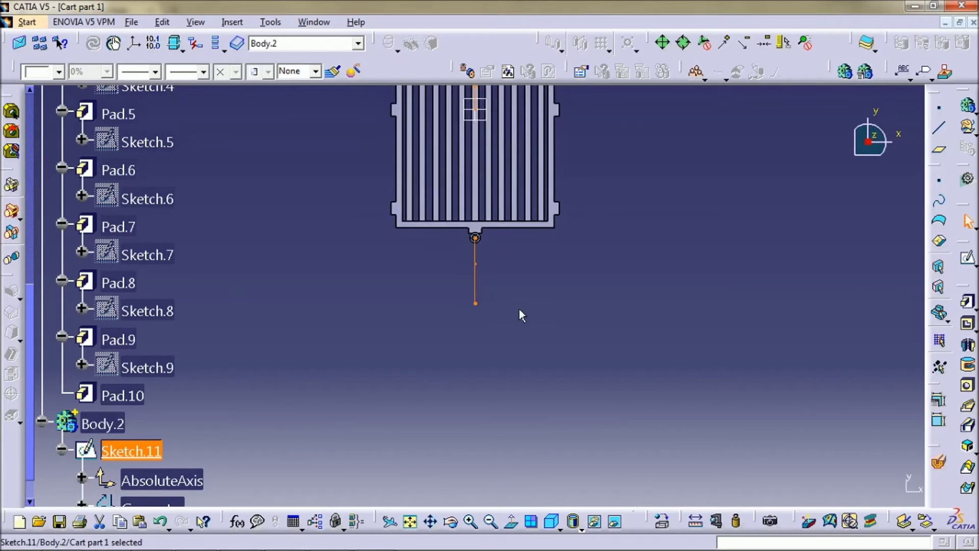
# Start a new sketch in Body.2 on the slatted frame's face next to the tube.
pyautogui.moveTo(503, 289)
pyautogui.mouseDown(button='middle')
pyautogui.moveTo(345, 255)
pyautogui.moveTo(399, 336)
pyautogui.moveTo(407, 322)
pyautogui.moveTo(409, 367)
pyautogui.mouseUp(button='middle')
pyautogui.click(388, 274)
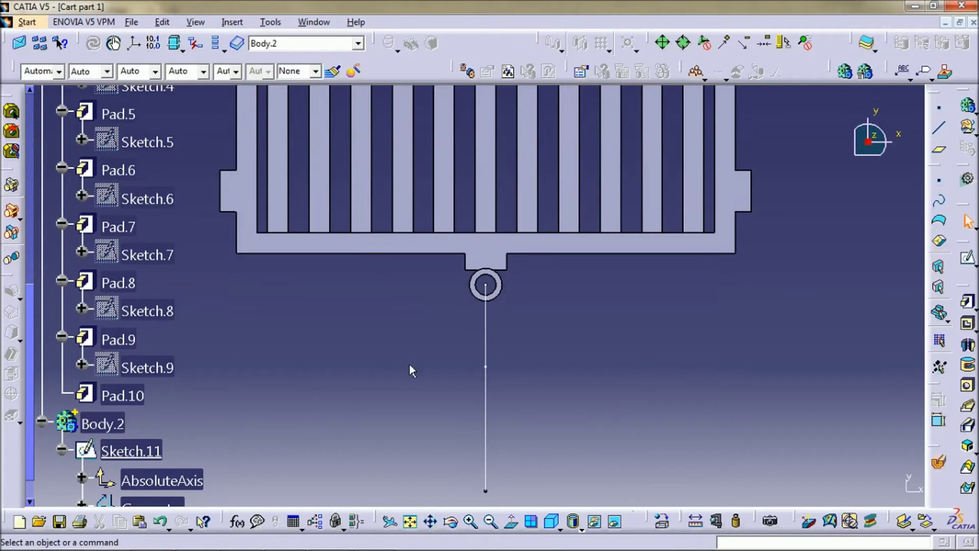
pyautogui.click(506, 287)
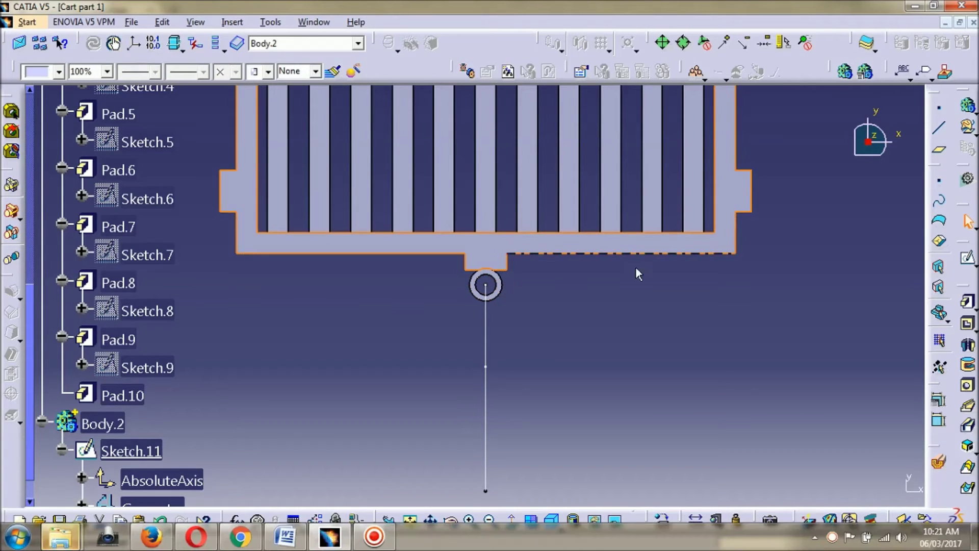
pyautogui.click(966, 262)
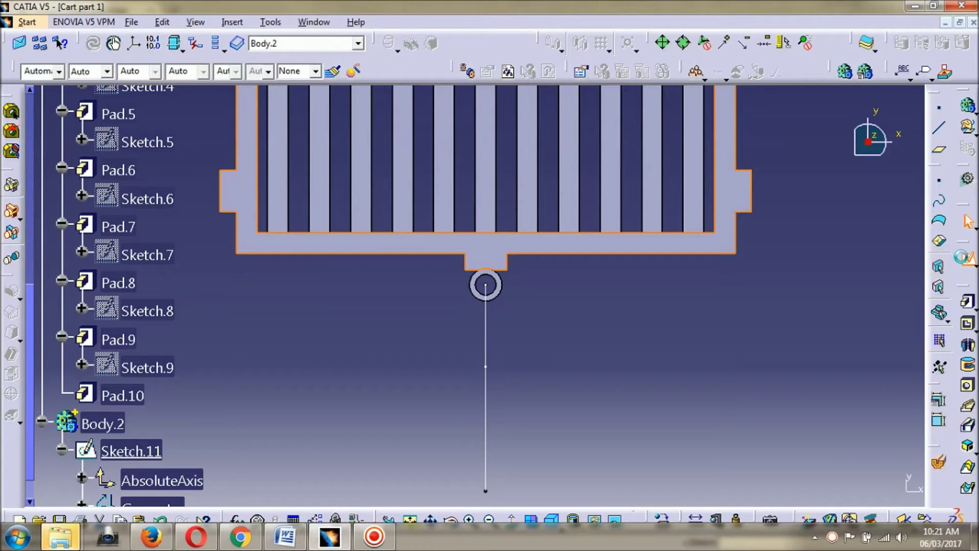
pyautogui.moveTo(512, 348); pyautogui.dragTo(520, 415, button='middle')
pyautogui.click(525, 413)
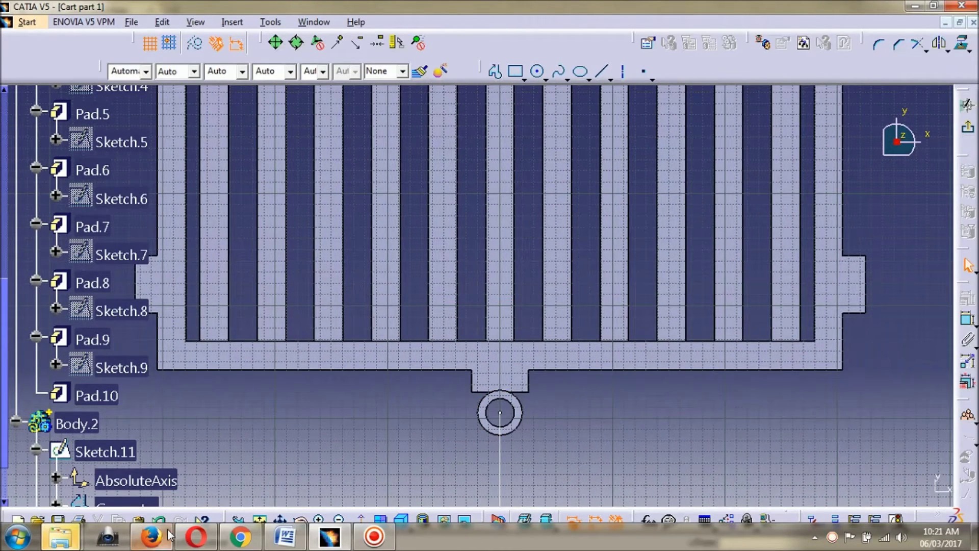
# Project the tube's inner circular edge into the sketch as the handle profile and exit the sketch.
pyautogui.moveTo(56, 533)
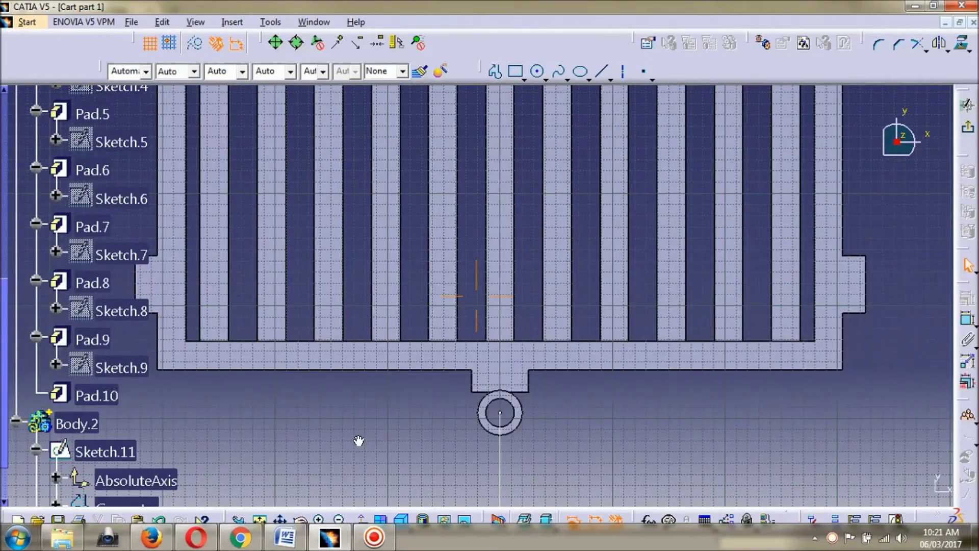
pyautogui.moveTo(359, 441); pyautogui.dragTo(409, 269, button='middle')
pyautogui.middleClick(491, 394)
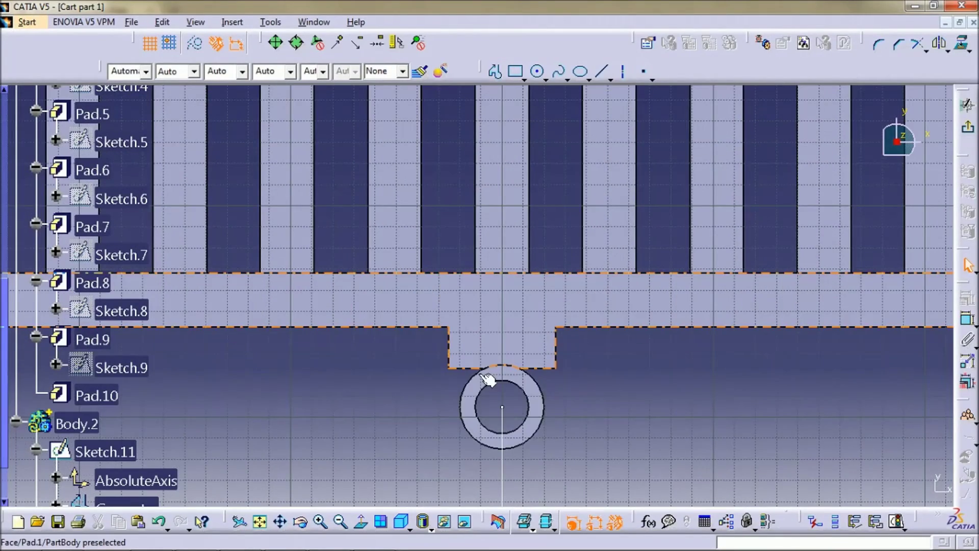
pyautogui.click(528, 389)
pyautogui.click(963, 43)
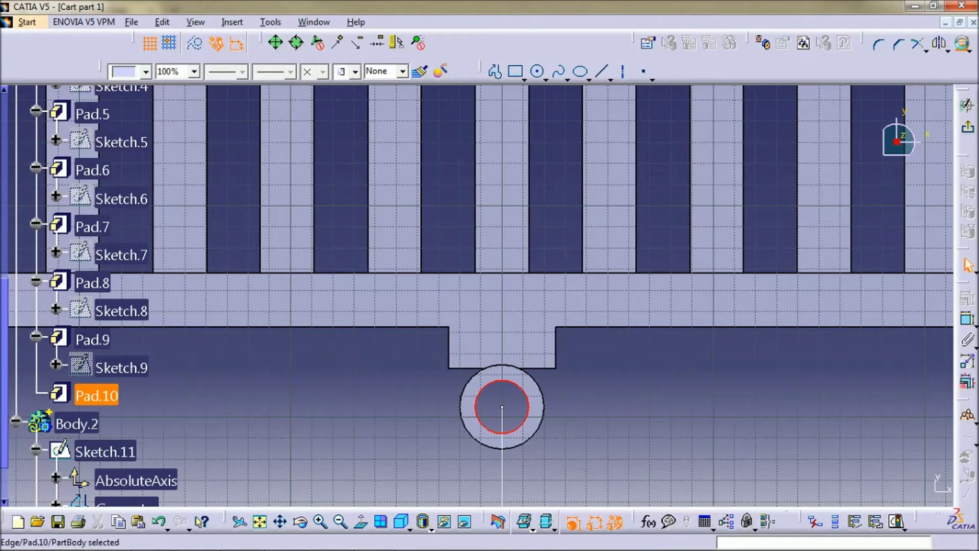
pyautogui.click(968, 134)
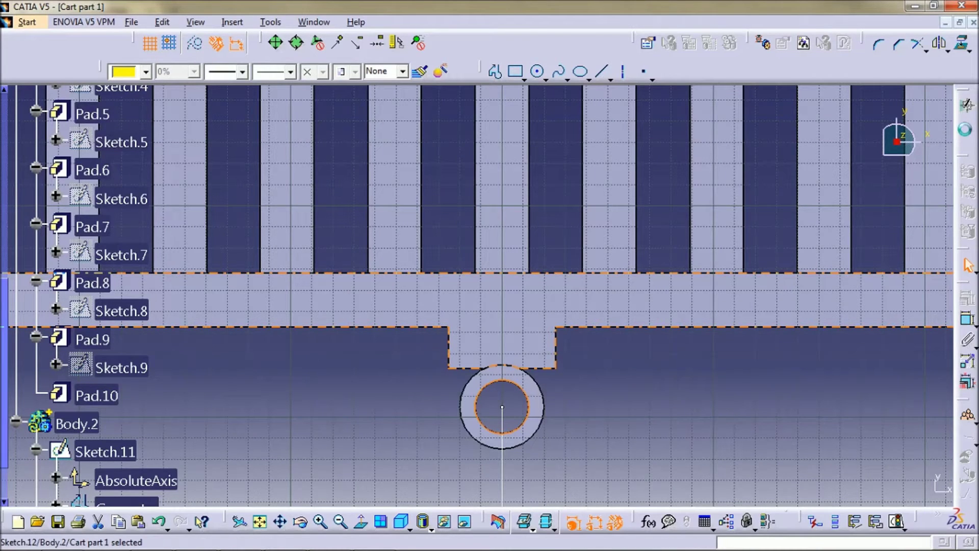
# Create a rib by sweeping the projected circular profile along the bent handle path with the Keep angle control.
pyautogui.moveTo(601, 393)
pyautogui.mouseDown(button='middle')
pyautogui.moveTo(559, 482)
pyautogui.moveTo(551, 416)
pyautogui.moveTo(586, 356)
pyautogui.moveTo(557, 350)
pyautogui.moveTo(459, 395)
pyautogui.mouseUp(button='middle')
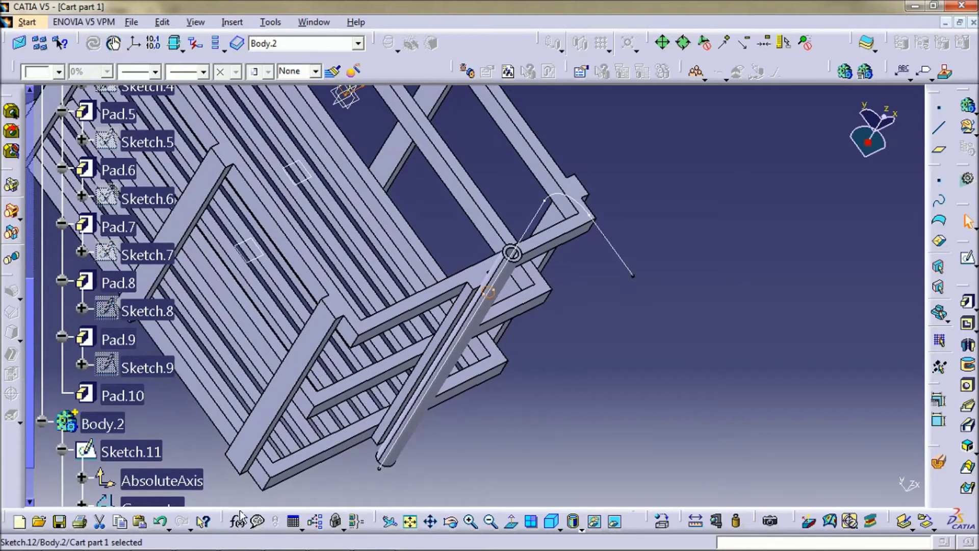
pyautogui.click(968, 406)
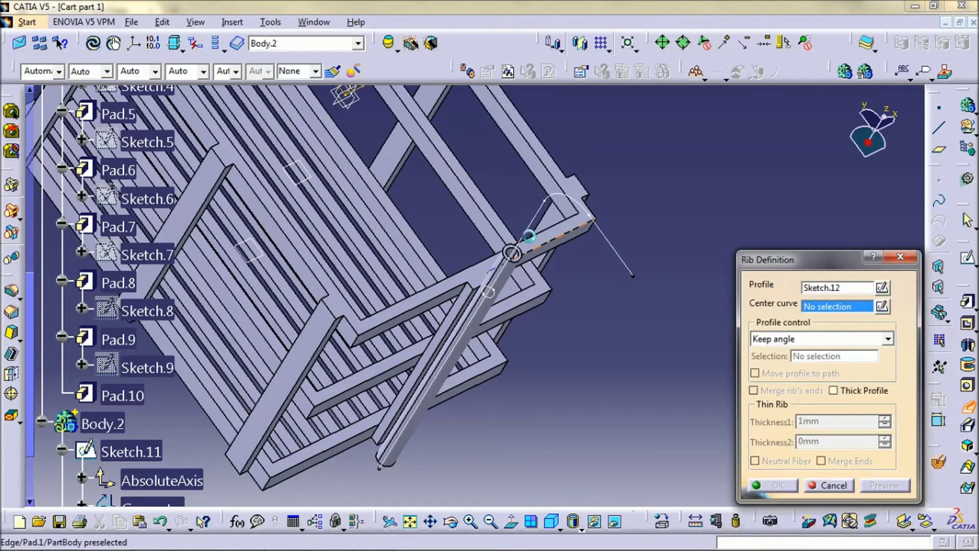
pyautogui.click(533, 219)
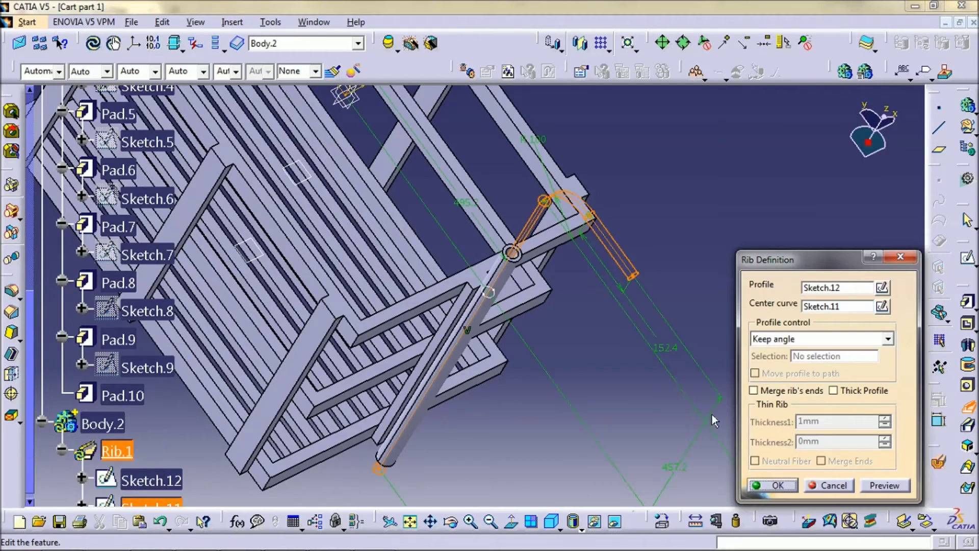
pyautogui.click(783, 485)
# Start a sketch on the handle rod's free end face and draw a horizontal rectangle about 249 mm wide around it.
pyautogui.moveTo(594, 366)
pyautogui.mouseDown(button='middle')
pyautogui.moveTo(581, 392)
pyautogui.moveTo(604, 298)
pyautogui.moveTo(409, 276)
pyautogui.moveTo(417, 361)
pyautogui.moveTo(535, 289)
pyautogui.moveTo(564, 293)
pyautogui.moveTo(472, 332)
pyautogui.moveTo(602, 373)
pyautogui.mouseUp(button='middle')
pyautogui.moveTo(557, 394); pyautogui.dragTo(433, 266, button='middle')
pyautogui.moveTo(525, 301); pyautogui.dragTo(494, 236, button='middle')
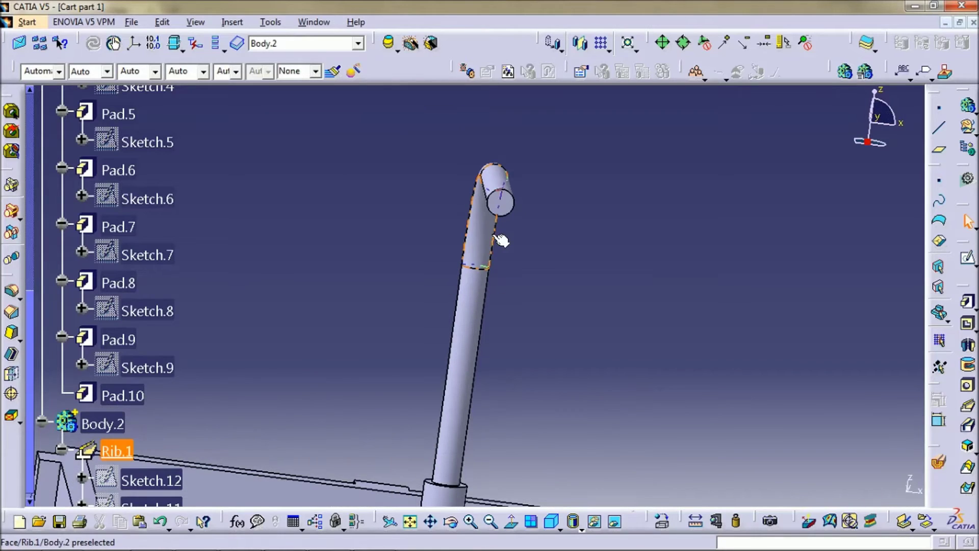
pyautogui.click(501, 204)
pyautogui.click(968, 254)
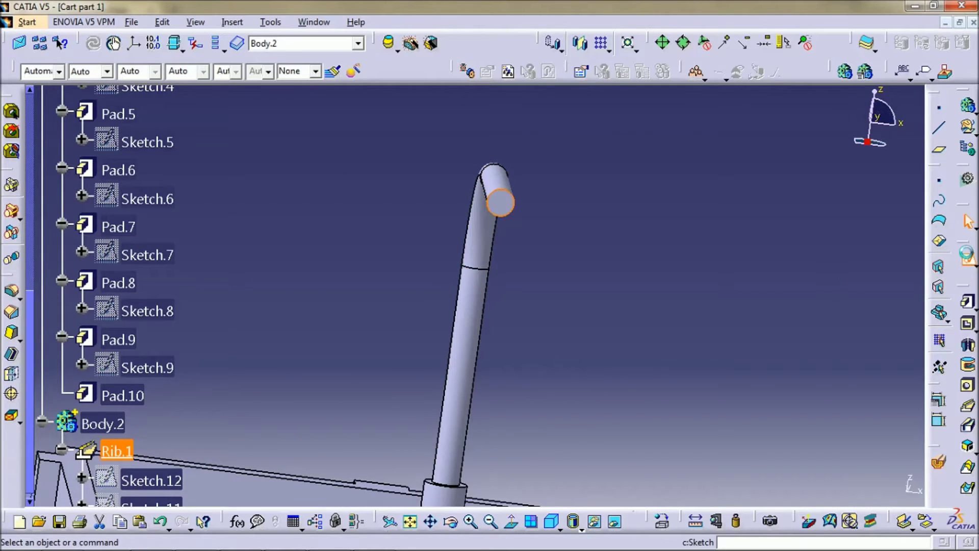
pyautogui.moveTo(689, 256)
pyautogui.mouseDown(button='middle')
pyautogui.moveTo(588, 330)
pyautogui.moveTo(619, 266)
pyautogui.mouseUp(button='middle')
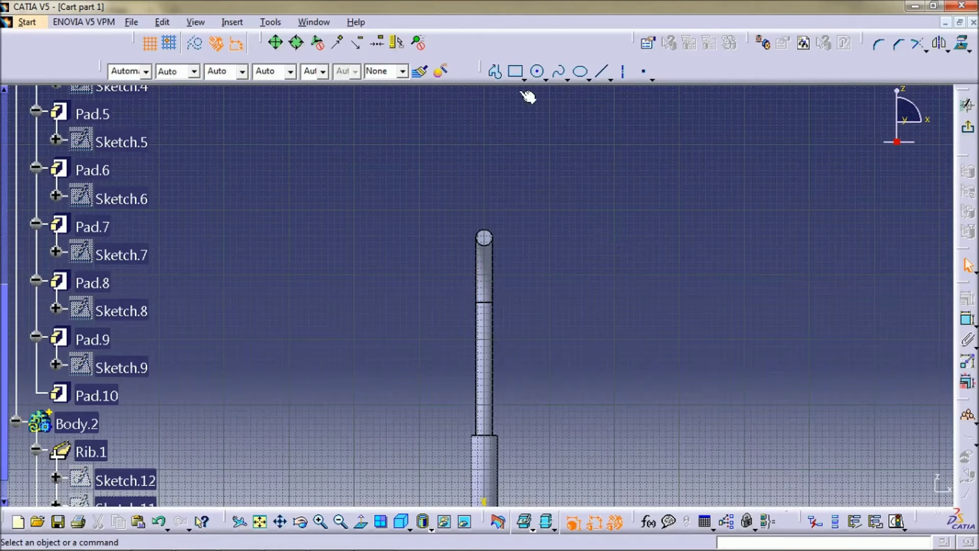
pyautogui.click(515, 71)
pyautogui.click(403, 222)
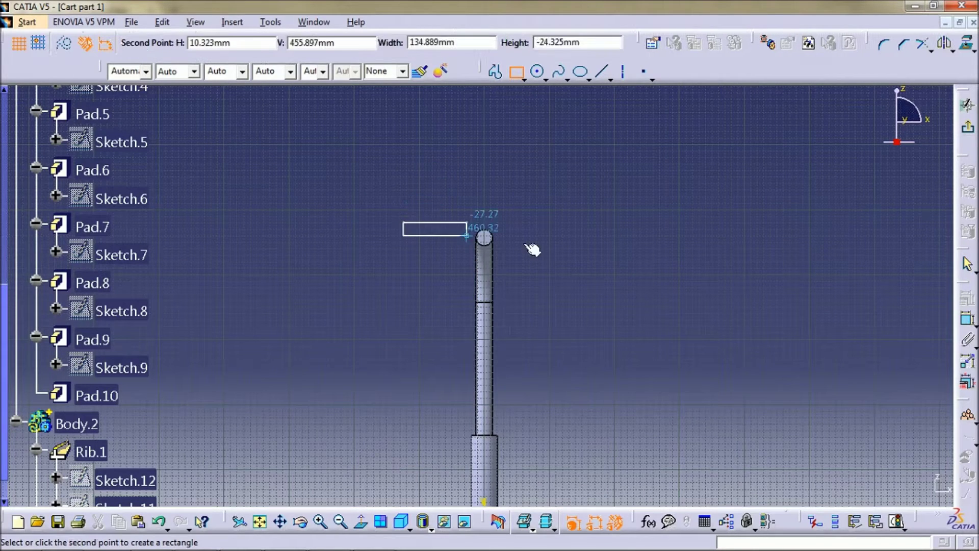
pyautogui.click(565, 249)
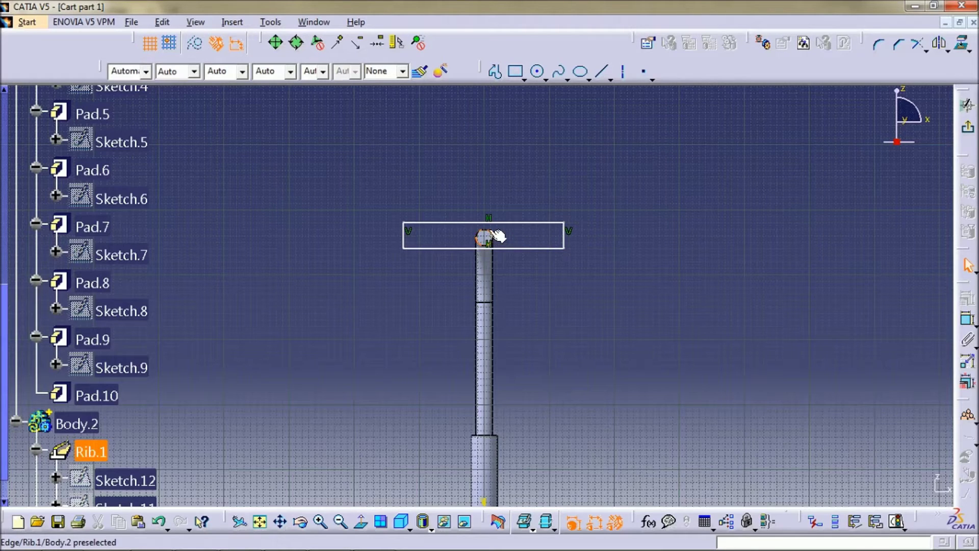
# Make the rectangle's upper and lower edges tangent to the rod's circular end edge.
pyautogui.click(495, 234)
pyautogui.keyDown('ctrl'); pyautogui.click(518, 222); pyautogui.keyUp('ctrl')
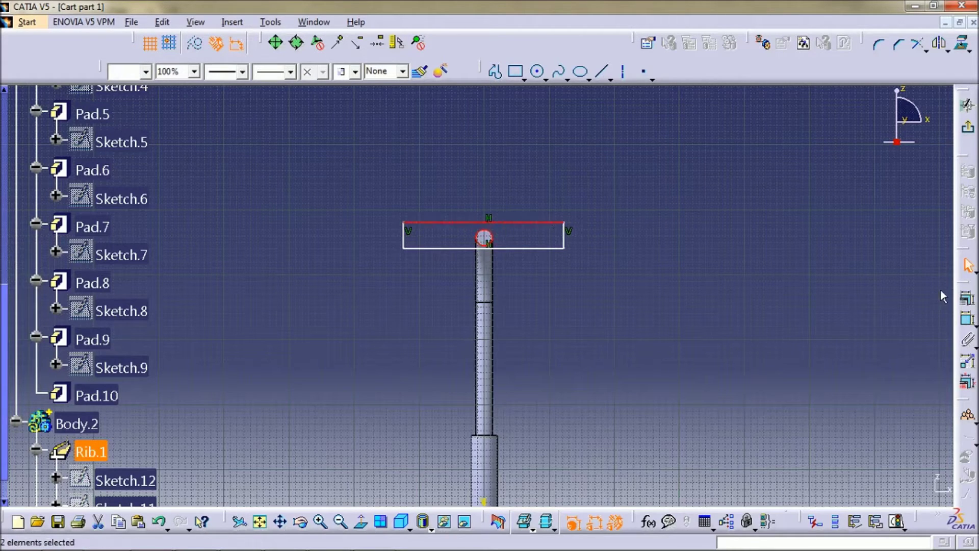
pyautogui.click(969, 301)
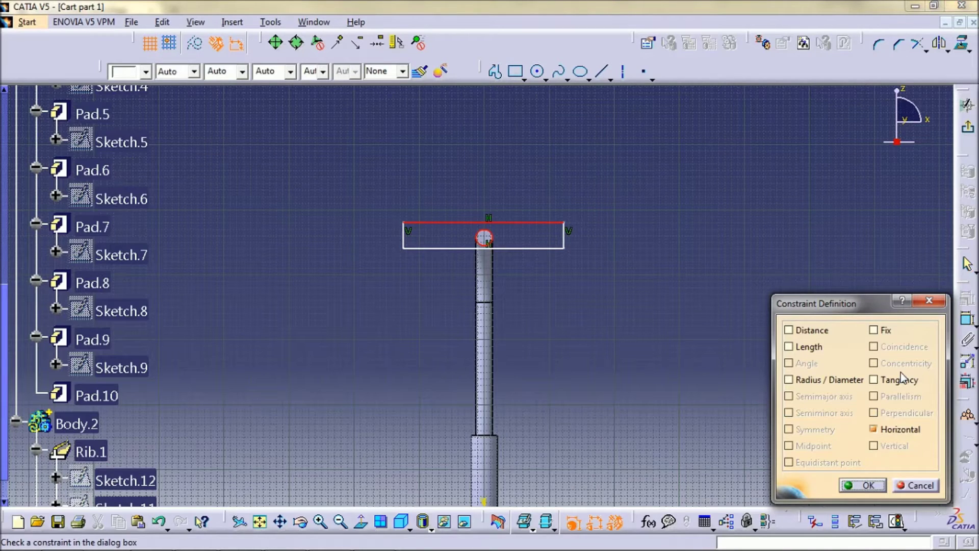
pyautogui.click(899, 380)
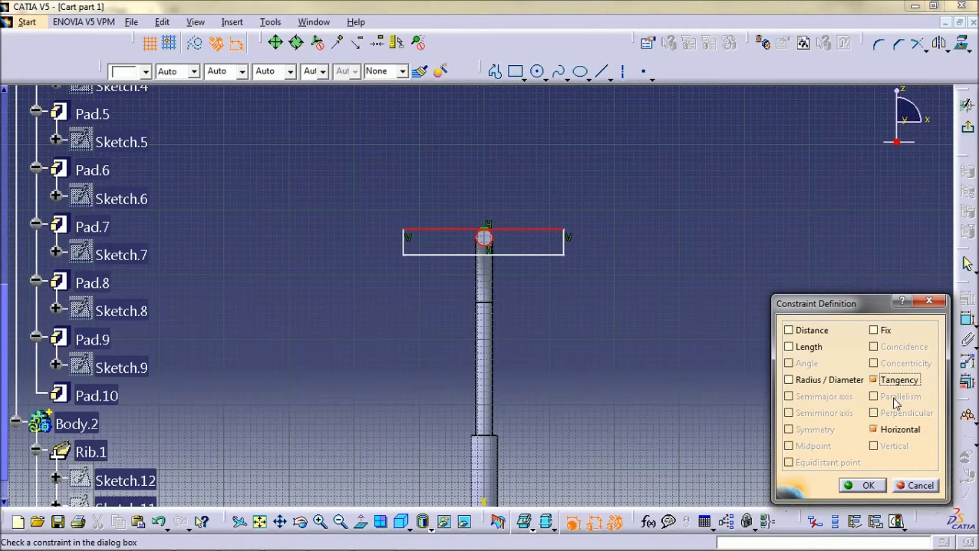
pyautogui.click(868, 486)
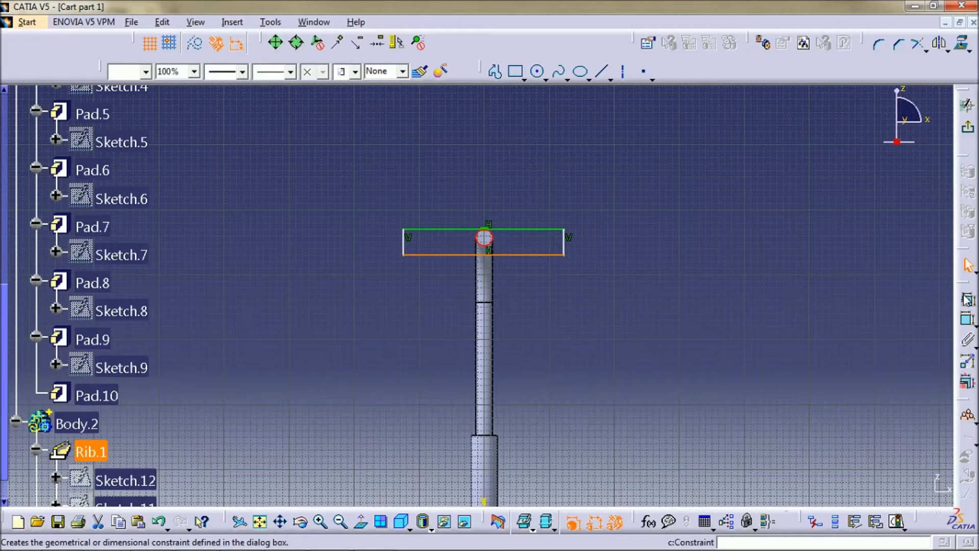
pyautogui.click(964, 296)
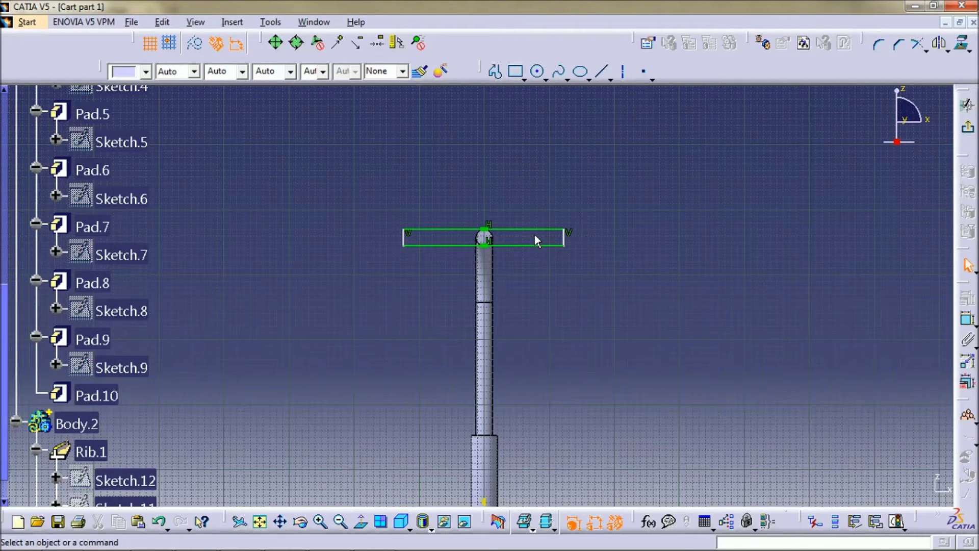
# Make the rectangle's two vertical sides symmetric about the sketch's vertical axis.
pyautogui.click(564, 238)
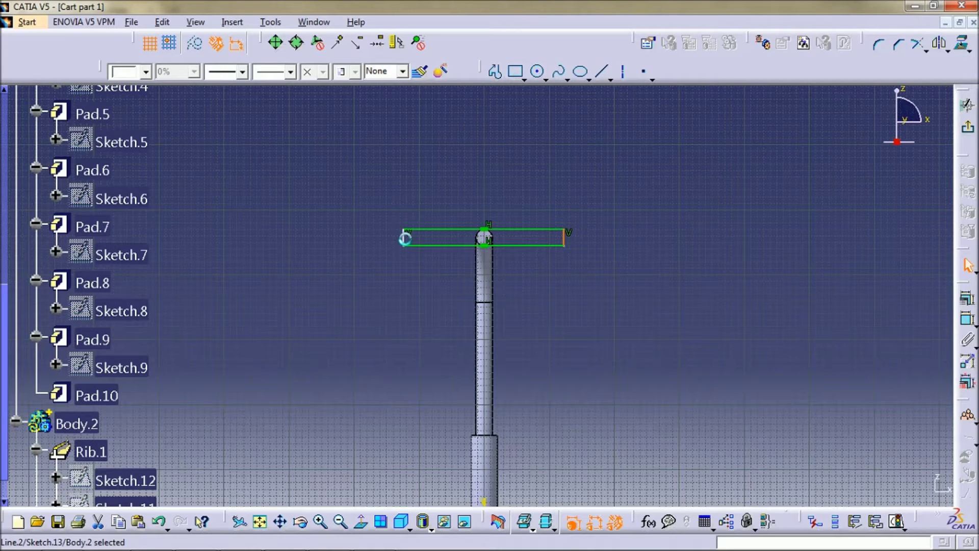
pyautogui.moveTo(404, 240)
pyautogui.mouseDown(button='middle')
pyautogui.moveTo(583, 315)
pyautogui.moveTo(489, 402)
pyautogui.mouseUp(button='middle')
pyautogui.keyDown('ctrl'); pyautogui.click(489, 400); pyautogui.keyUp('ctrl')
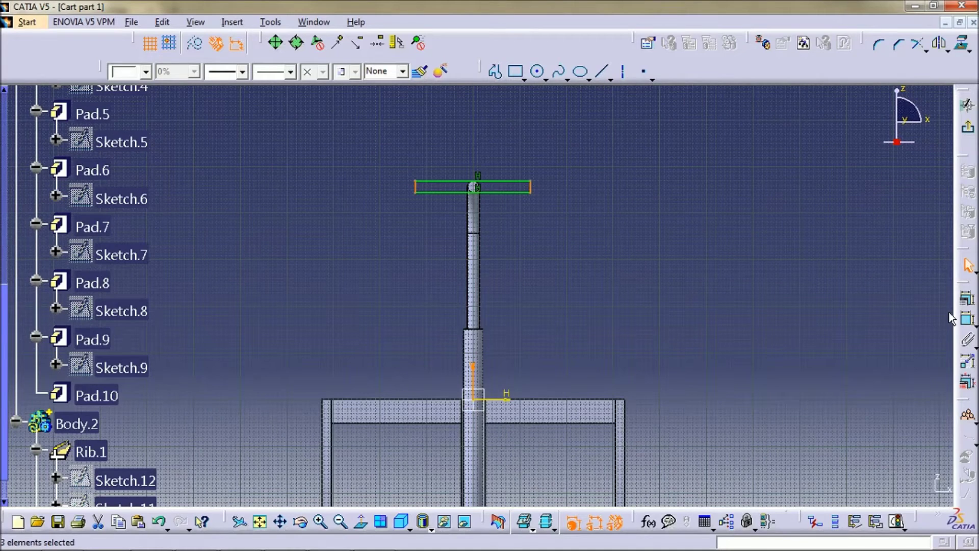
pyautogui.click(966, 319)
pyautogui.click(816, 429)
pyautogui.click(853, 488)
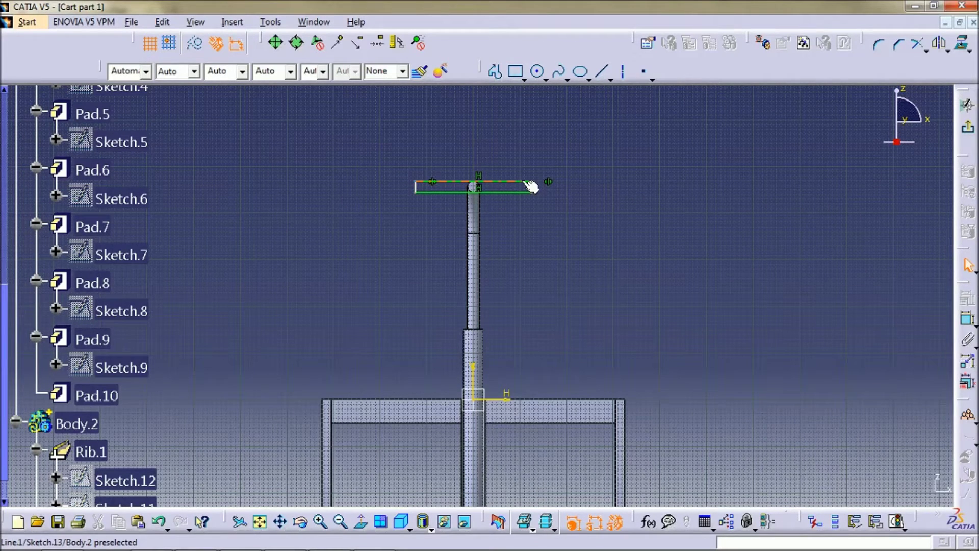
# Dimension the rectangle's upper edge and set its length to 4 in.
pyautogui.click(532, 186)
pyautogui.click(966, 319)
pyautogui.click(525, 182)
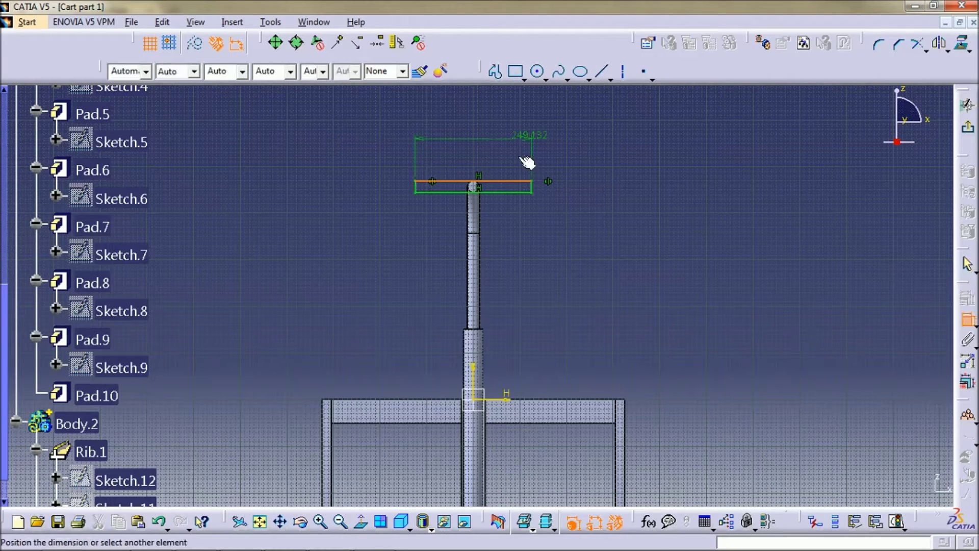
pyautogui.click(473, 155)
pyautogui.doubleClick(470, 148)
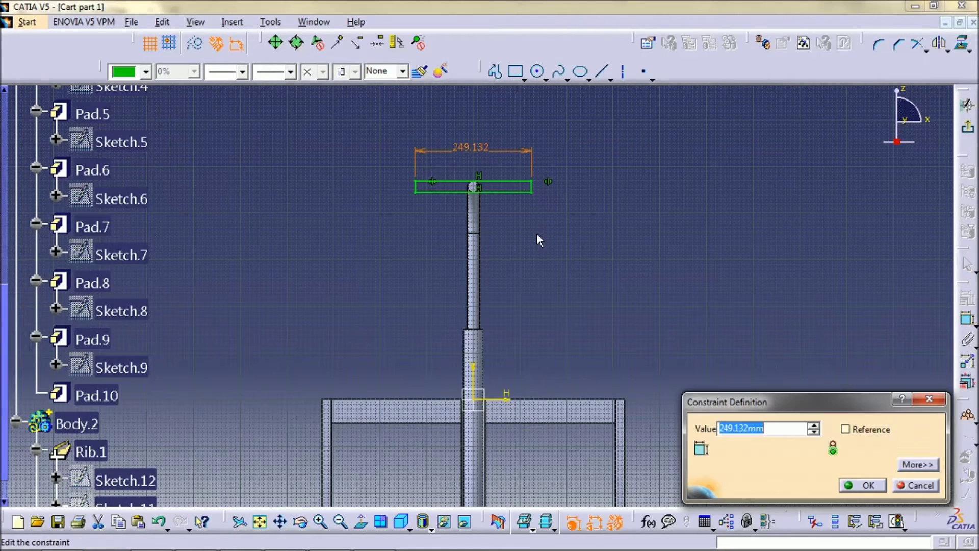
pyautogui.write('4in')
pyautogui.press('Return')
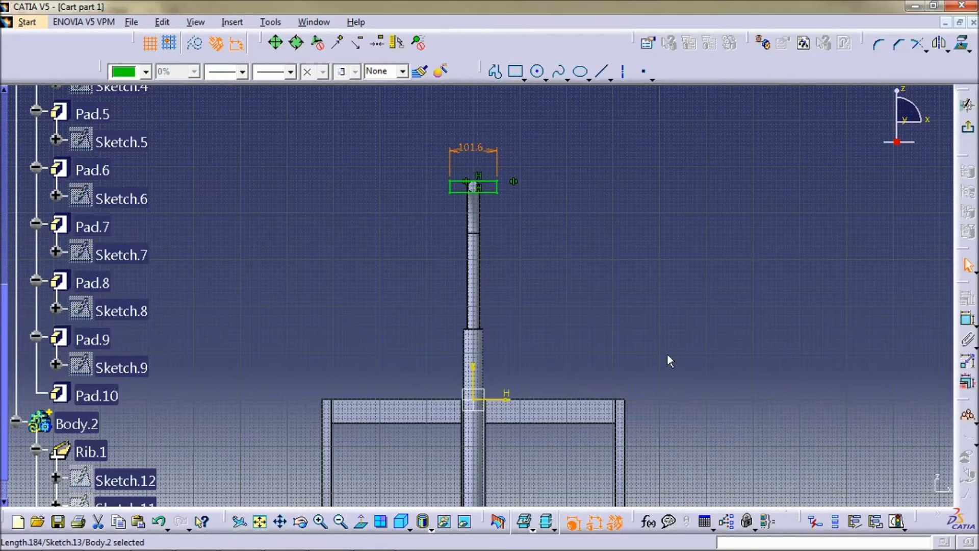
# Set the rectangle's width to 6 in and exit the sketch.
pyautogui.click(661, 298)
pyautogui.moveTo(583, 242)
pyautogui.keyDown('ctrl'); pyautogui.mouseDown(button='middle')
pyautogui.moveTo(589, 223)
pyautogui.moveTo(575, 303)
pyautogui.mouseUp(button='middle'); pyautogui.keyUp('ctrl')
pyautogui.doubleClick(457, 185)
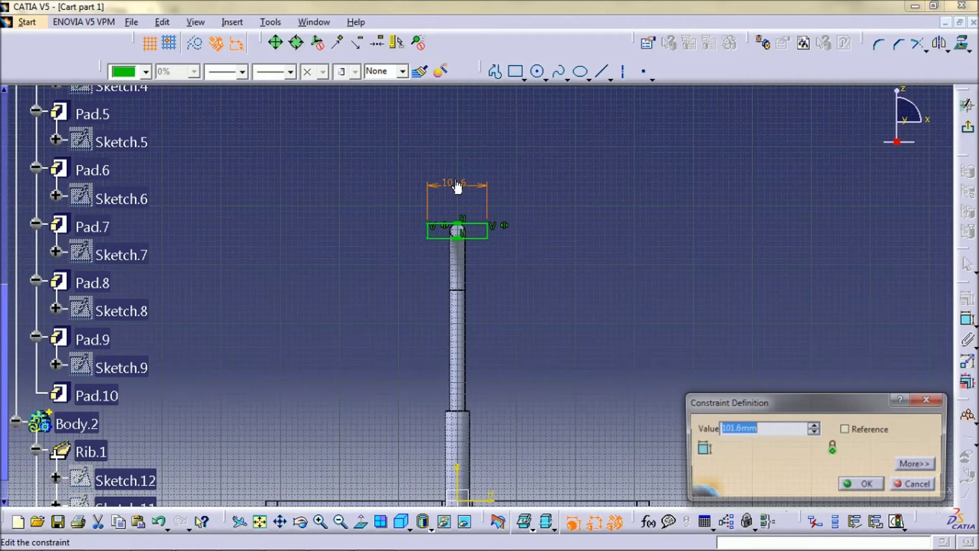
pyautogui.write('6in')
pyautogui.press('Return')
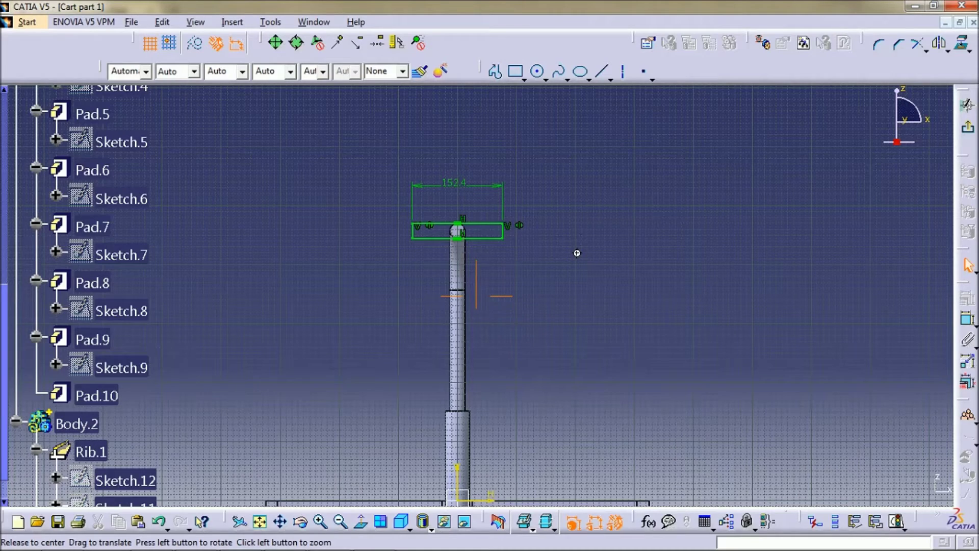
pyautogui.keyDown('ctrl'); pyautogui.moveTo(577, 253); pyautogui.dragTo(577, 276, button='middle'); pyautogui.keyUp('ctrl')
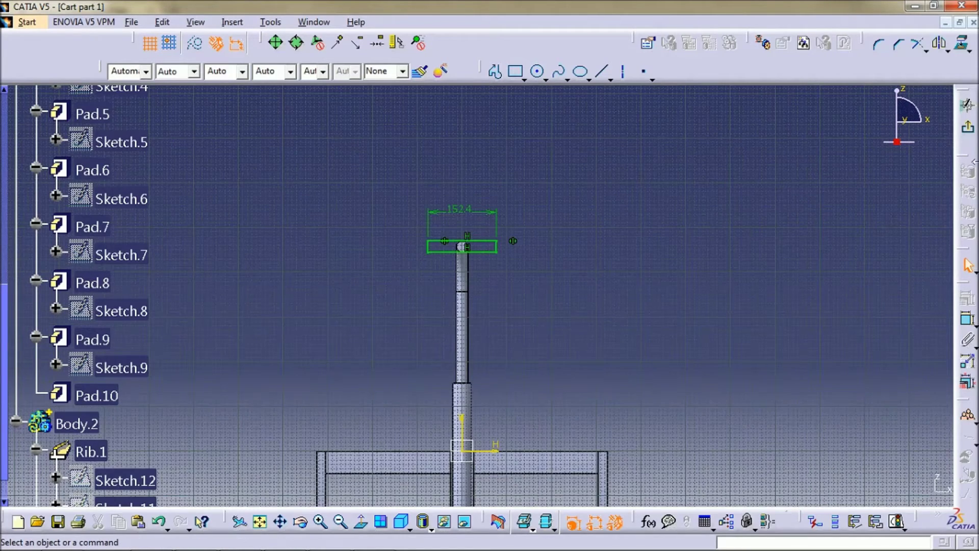
pyautogui.click(969, 128)
# Pad the rectangle sketch outward from the rod's end into a short grip block.
pyautogui.moveTo(442, 270)
pyautogui.mouseDown(button='middle')
pyautogui.moveTo(643, 359)
pyautogui.moveTo(947, 361)
pyautogui.mouseUp(button='middle')
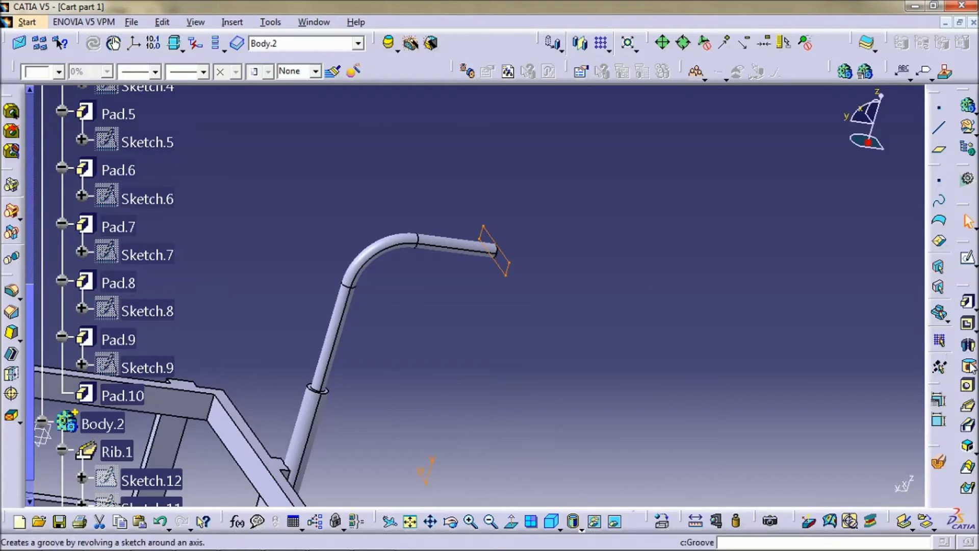
pyautogui.click(969, 304)
pyautogui.moveTo(525, 302); pyautogui.dragTo(586, 317, button='middle')
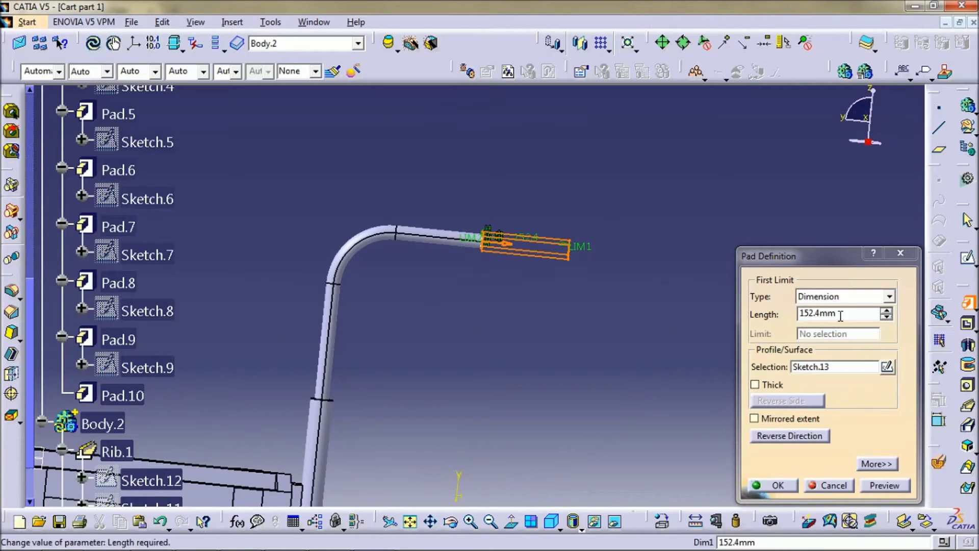
pyautogui.moveTo(839, 313); pyautogui.dragTo(784, 309)
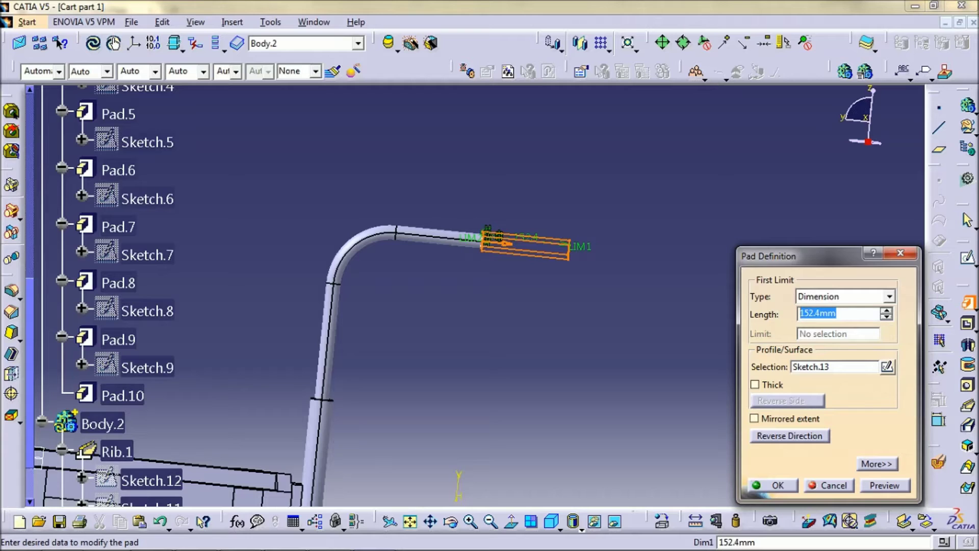
pyautogui.write('1.')
pyautogui.press('Return')
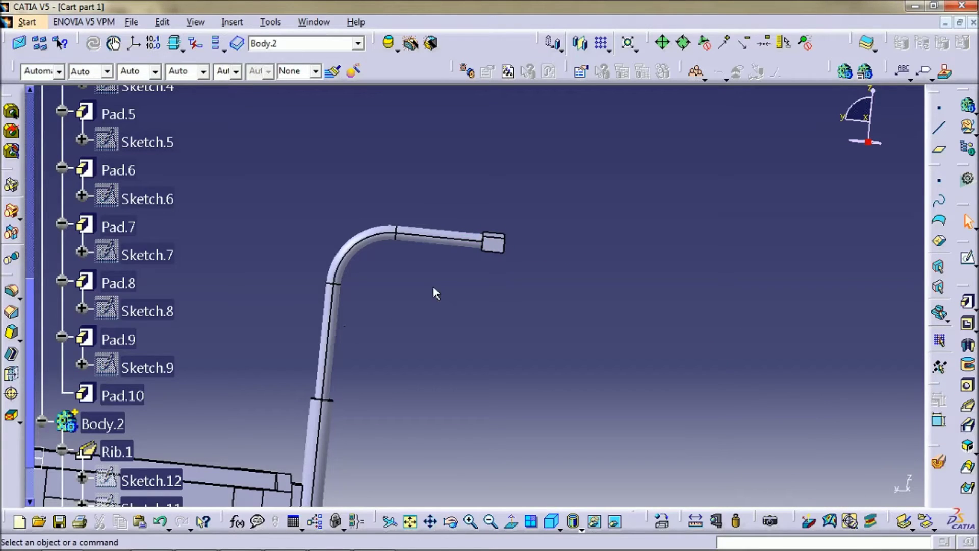
# Set the length of the grip block's pad, Pad.11, to 30 mm.
pyautogui.scroll(-1, 174, 413)
pyautogui.scroll(-1, 174, 413)
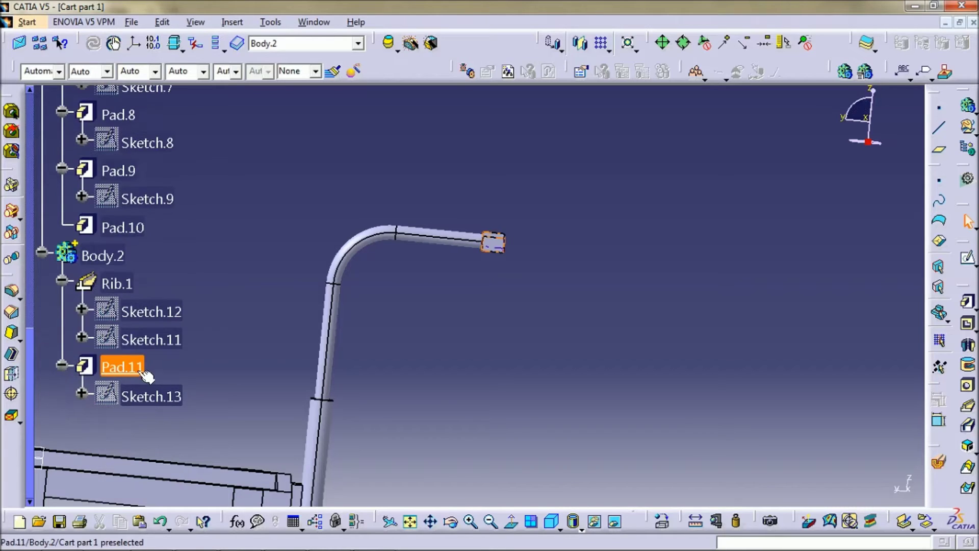
pyautogui.doubleClick(122, 367)
pyautogui.write('30')
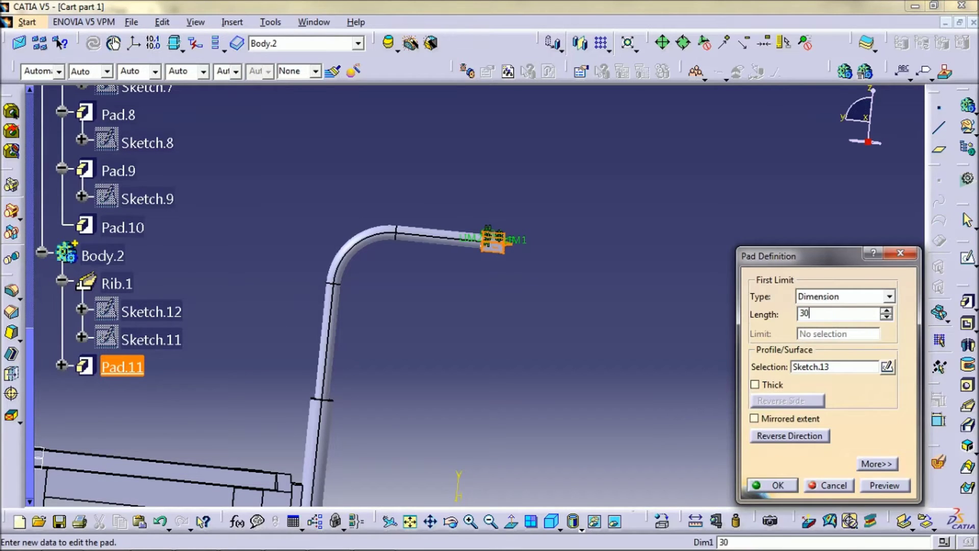
pyautogui.press('Return')
pyautogui.click(669, 385)
pyautogui.moveTo(560, 311); pyautogui.dragTo(607, 212, button='middle')
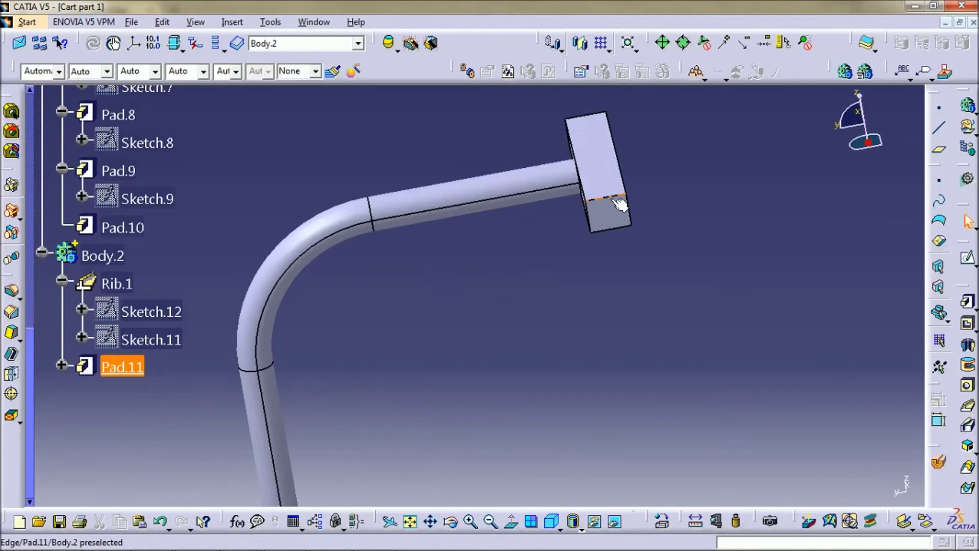
pyautogui.click(608, 213)
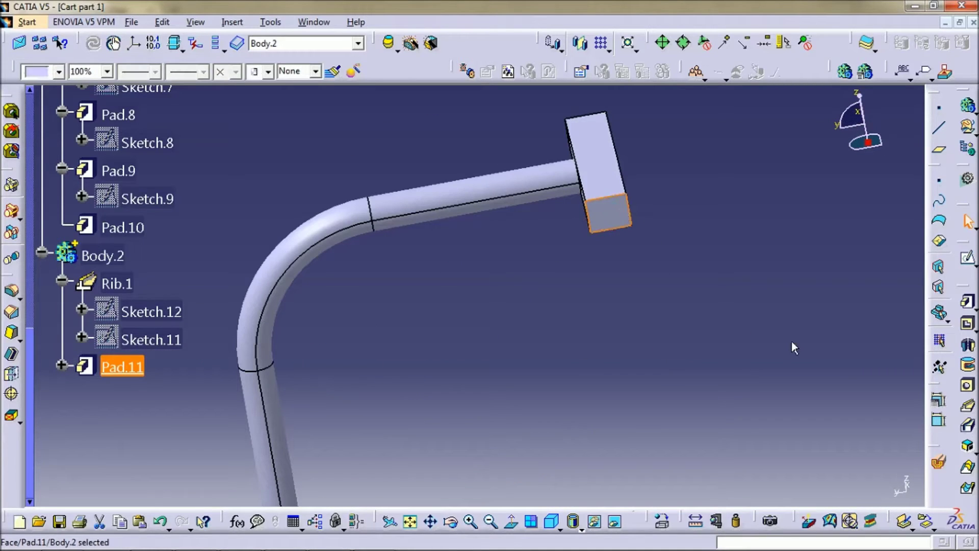
pyautogui.click(966, 309)
pyautogui.press('Return')
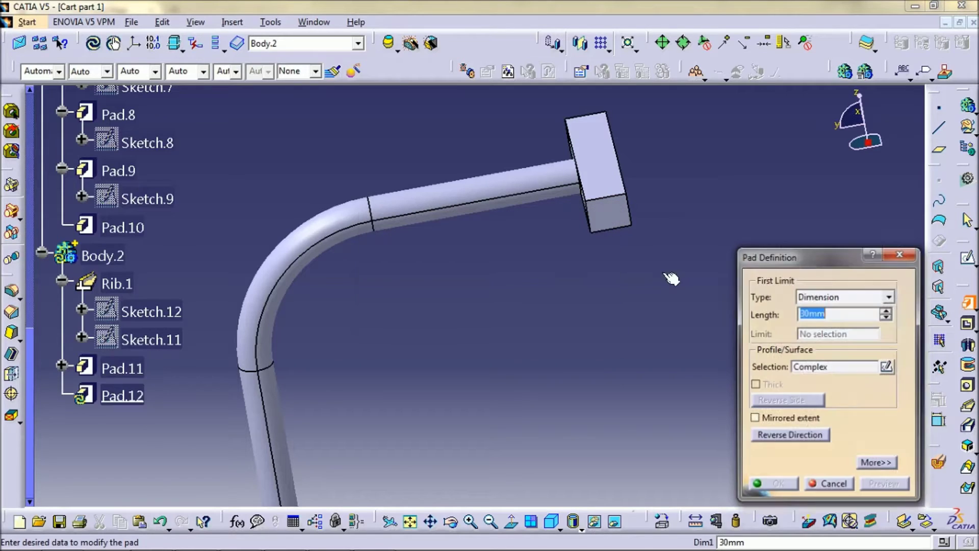
pyautogui.click(900, 254)
# Start a sketch on the grip block's small side face and draw a circle near the middle of that face.
pyautogui.click(602, 209)
pyautogui.click(967, 258)
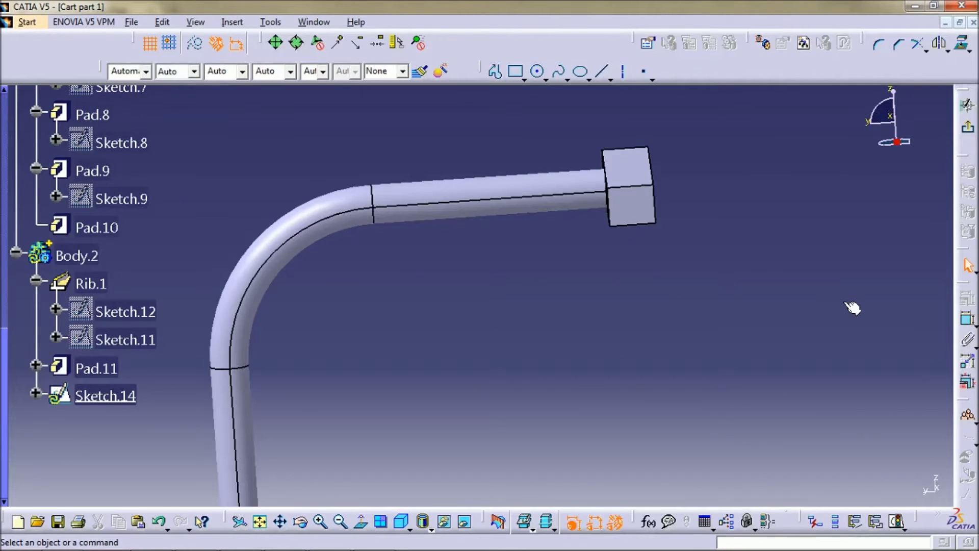
pyautogui.moveTo(852, 308); pyautogui.dragTo(611, 303, button='middle')
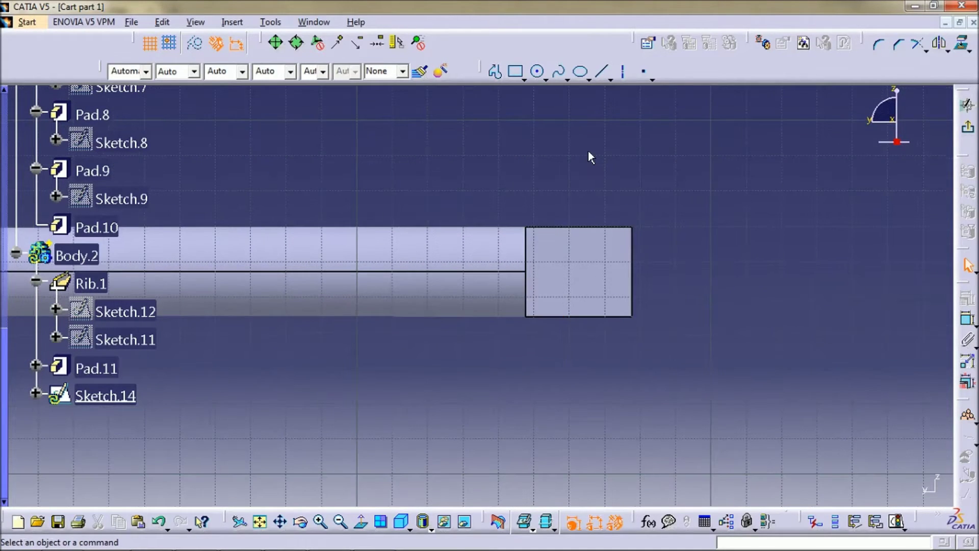
pyautogui.click(538, 72)
pyautogui.click(573, 273)
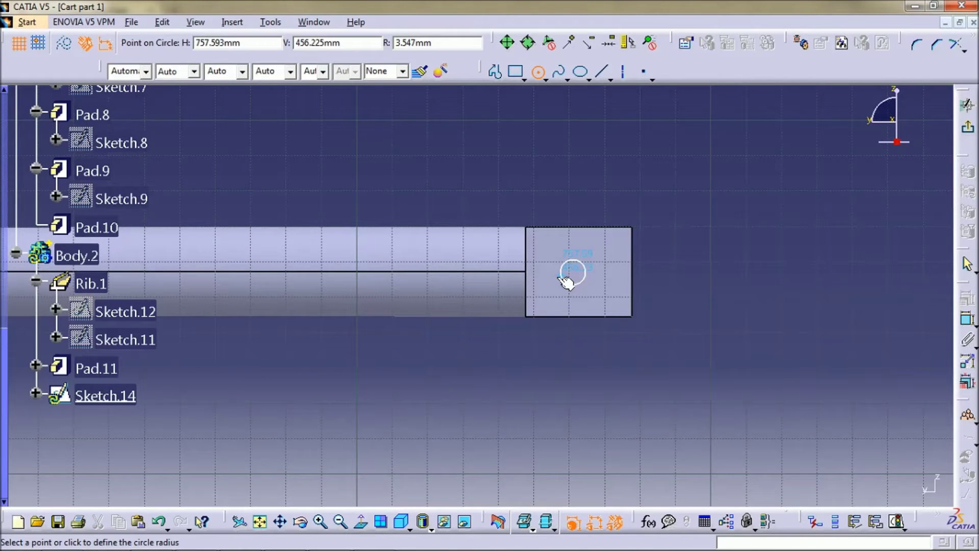
pyautogui.click(583, 299)
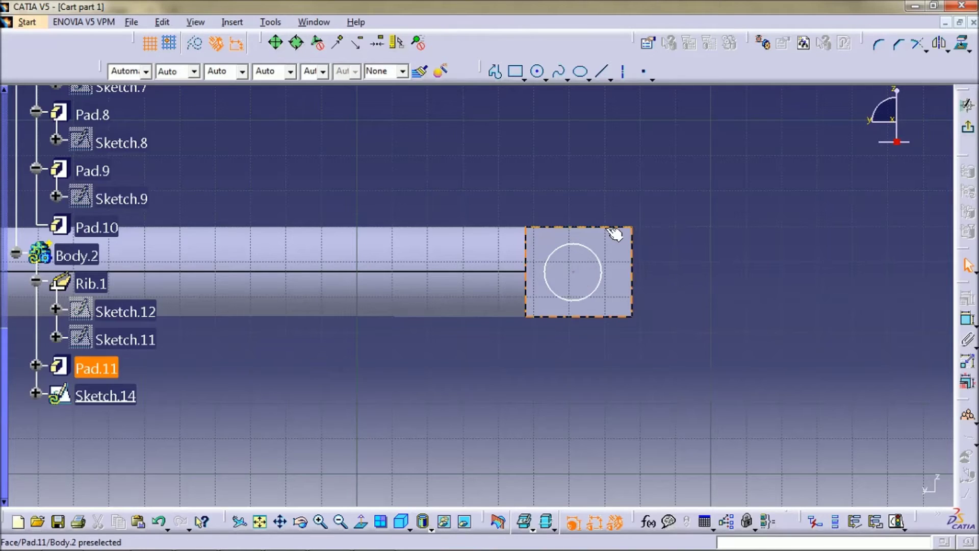
# Centre the circle on the block's side face with equidistant-point constraints between the upper and lower edges and between the two vertical edges.
pyautogui.click(573, 271)
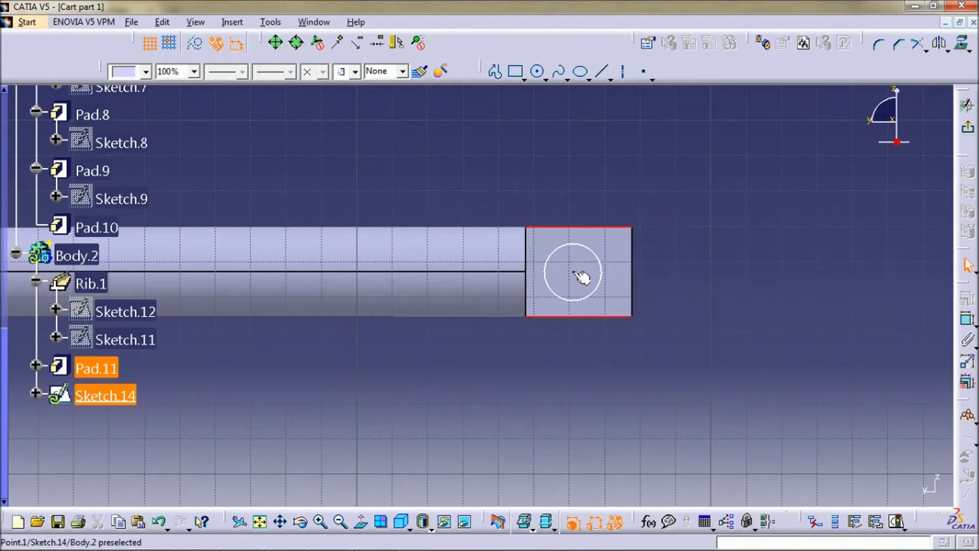
pyautogui.click(968, 298)
pyautogui.press('Escape')
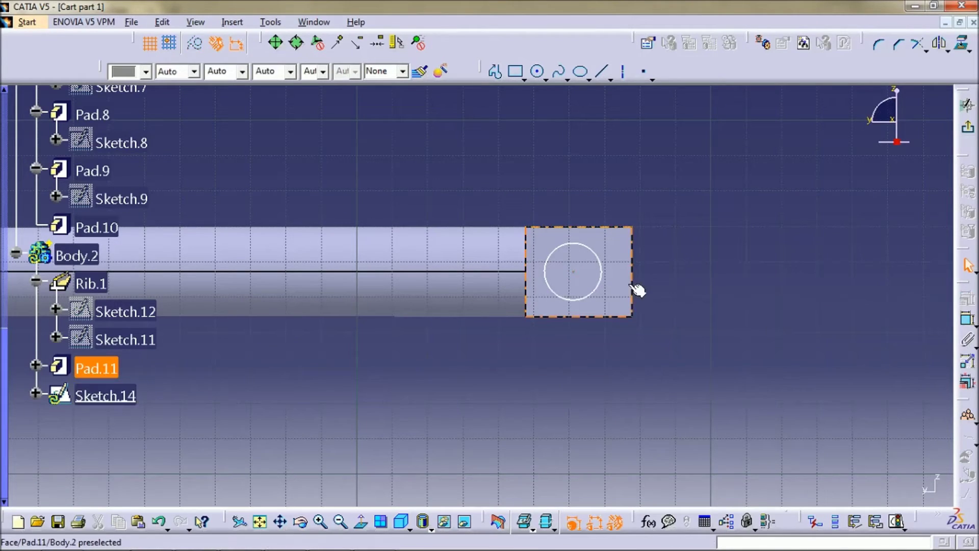
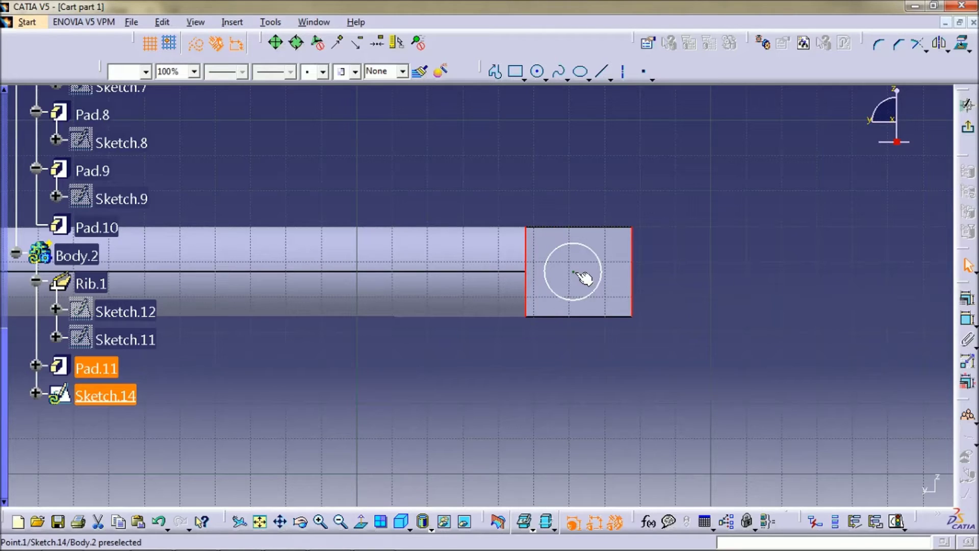
pyautogui.click(583, 278)
pyautogui.click(968, 298)
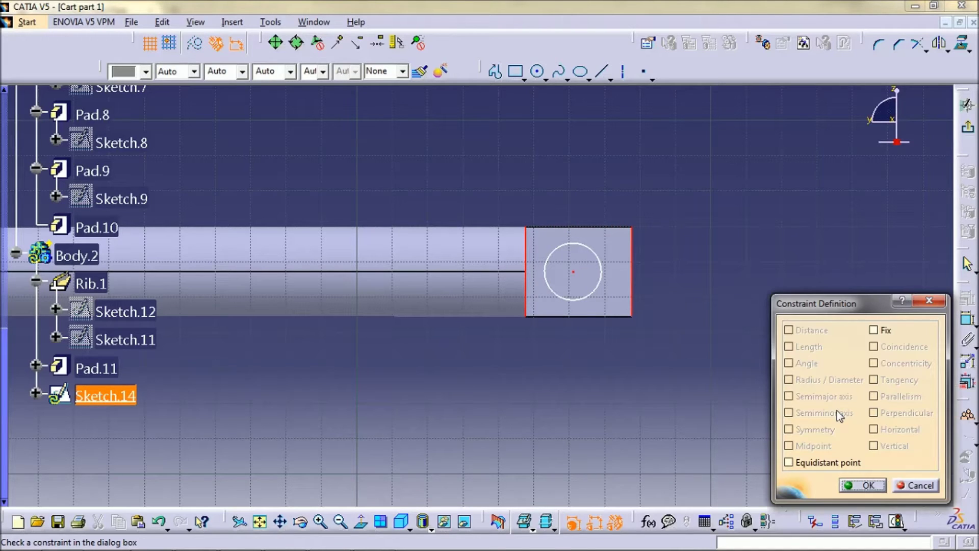
pyautogui.click(837, 462)
pyautogui.click(861, 485)
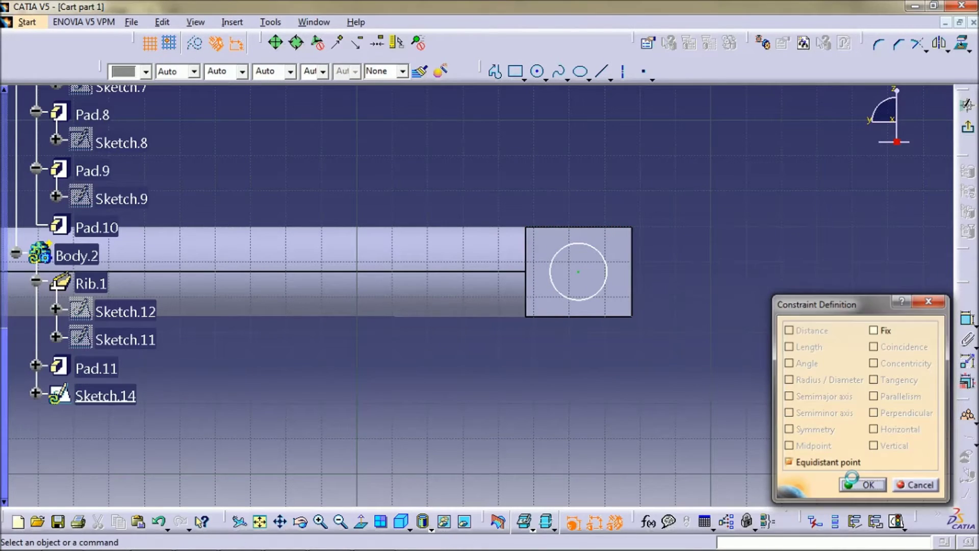
# Dimension the circle's diameter, set it to 25.4 mm, and exit the sketch.
pyautogui.click(967, 320)
pyautogui.click(606, 266)
pyautogui.doubleClick(724, 245)
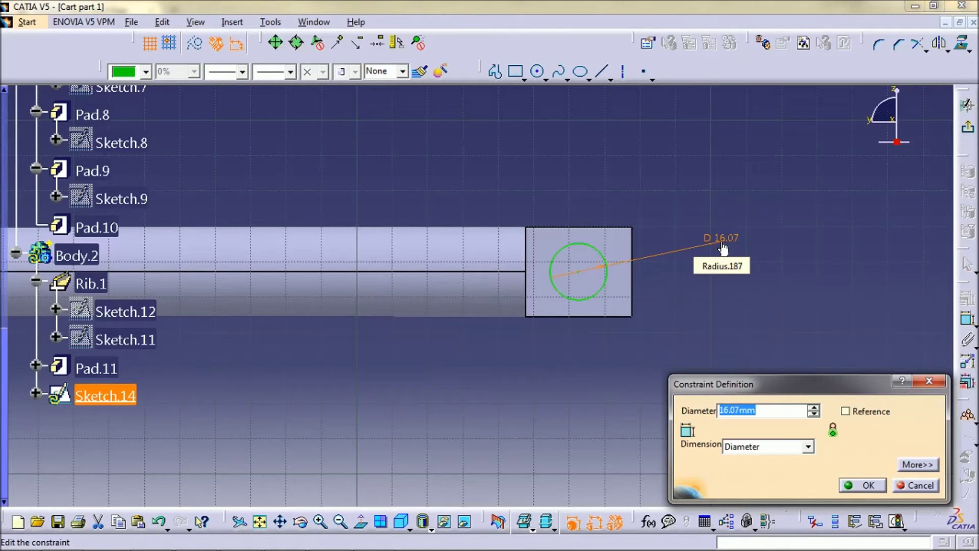
pyautogui.write('2')
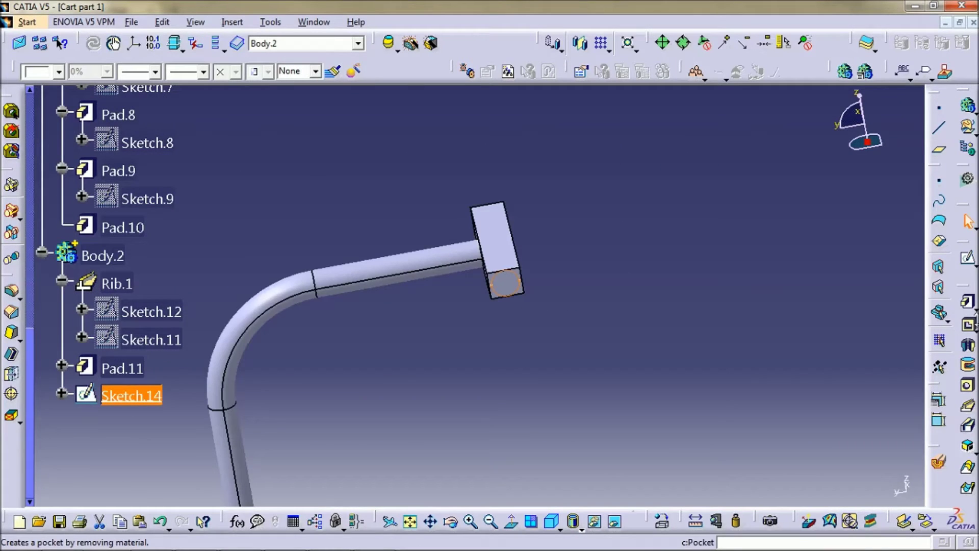
# Pad the circle sketch 6 in outward from the grip block's side face to form one grip bar.
pyautogui.click(968, 302)
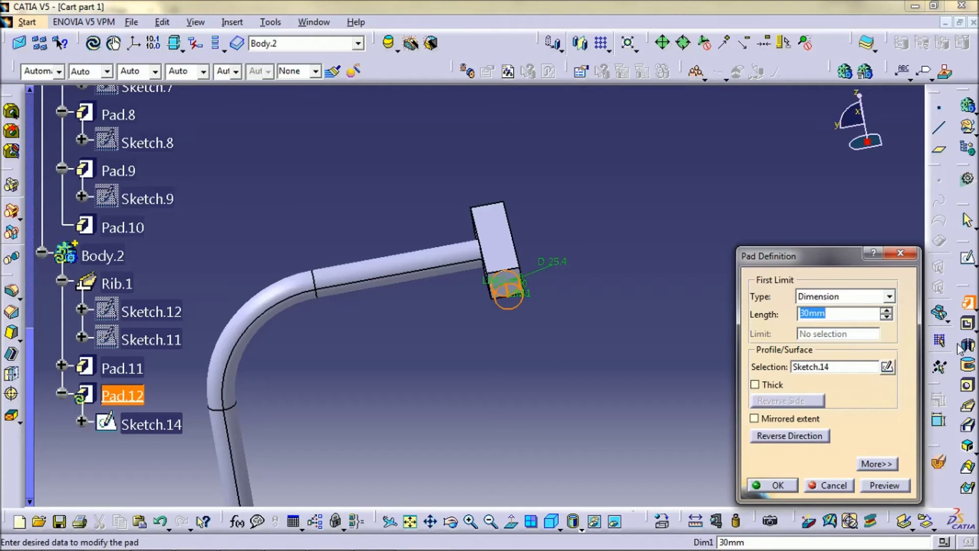
pyautogui.write('6in')
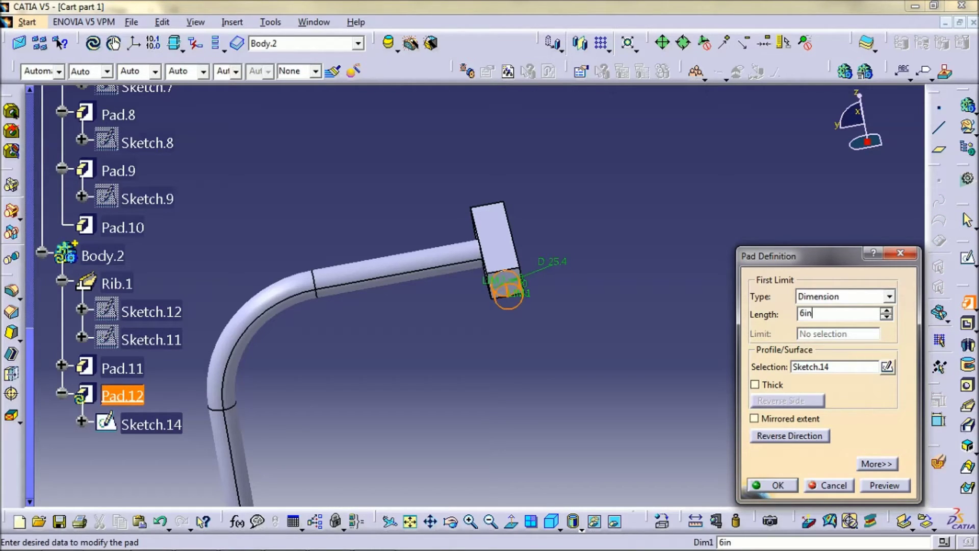
pyautogui.press('Return')
pyautogui.press('Return')
# Project the first grip bar's circle into a sketch on the block's opposite side face, and pad it outward into a second bar.
pyautogui.moveTo(688, 255); pyautogui.dragTo(551, 282, button='middle')
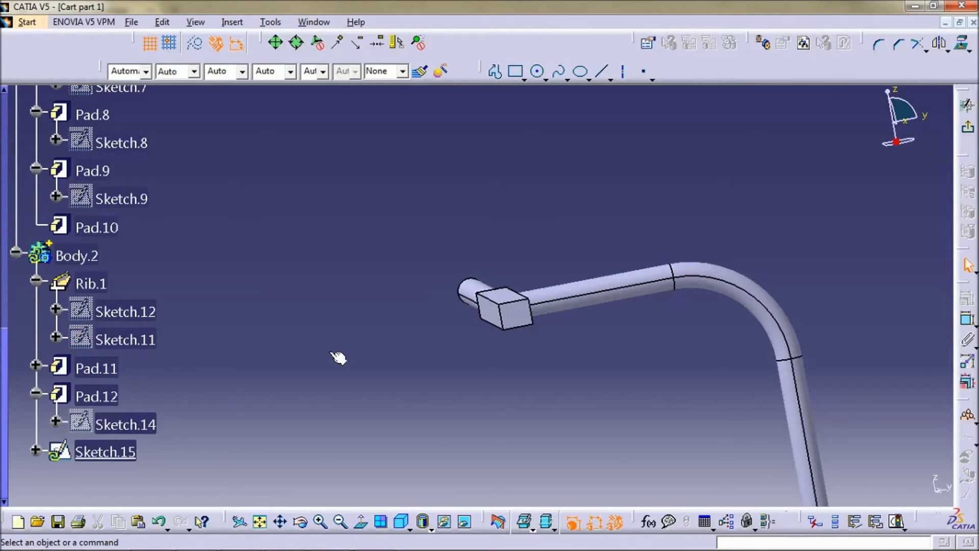
pyautogui.click(107, 425)
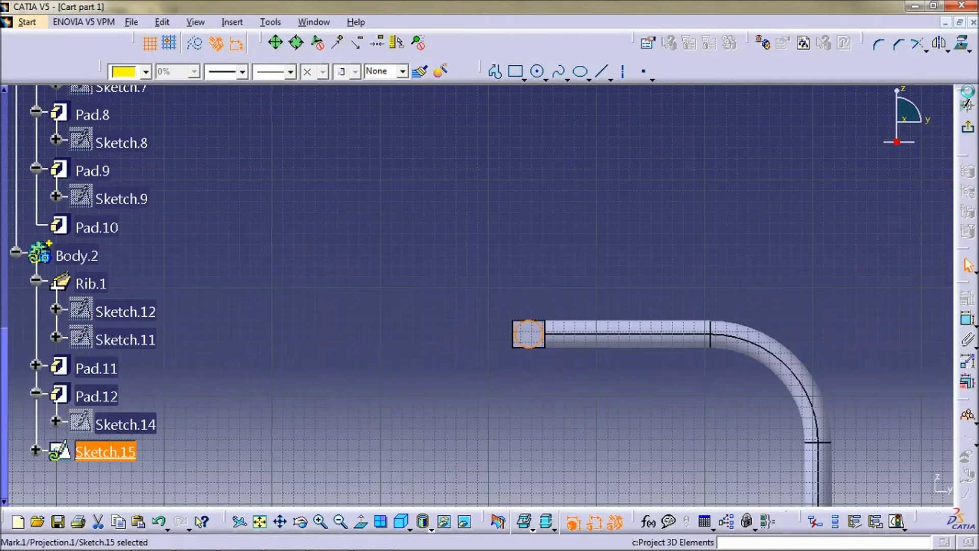
pyautogui.click(967, 92)
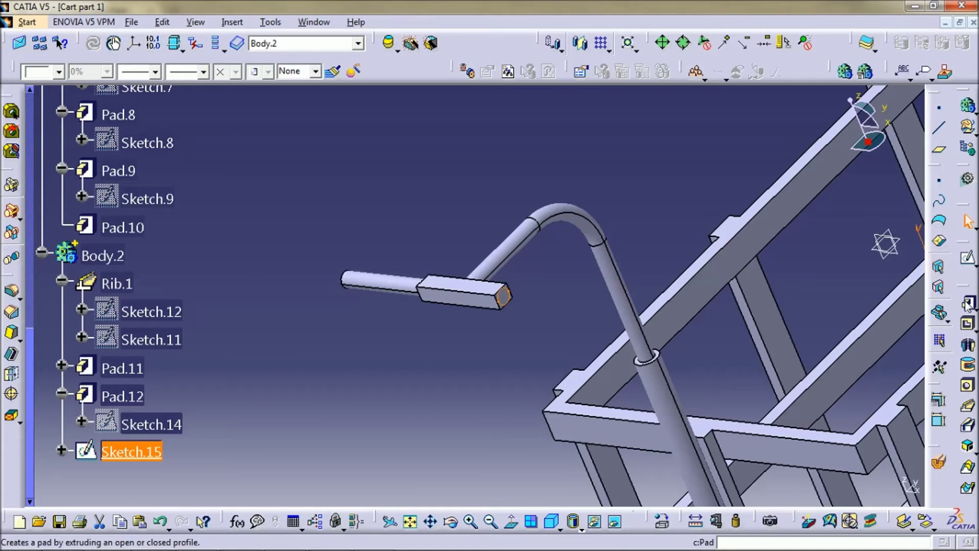
pyautogui.click(968, 304)
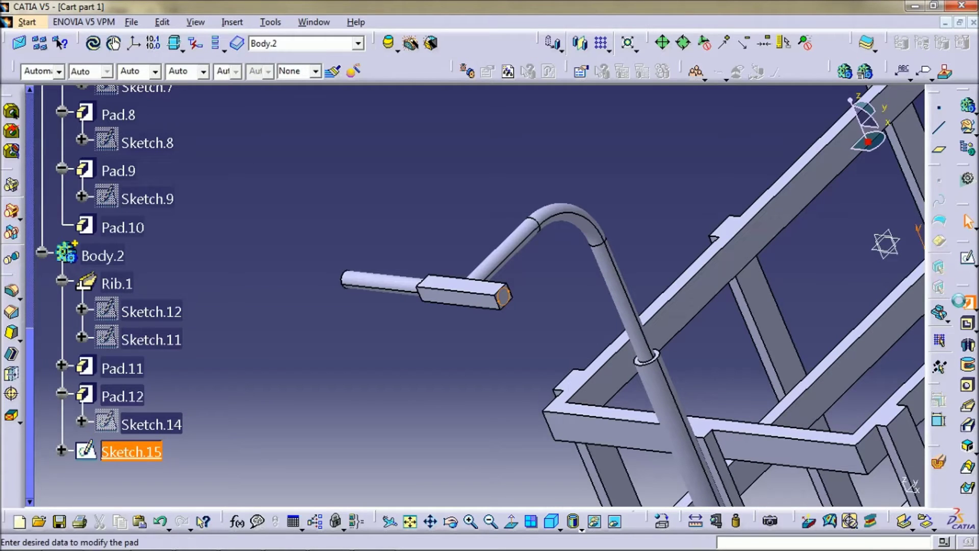
pyautogui.click(778, 488)
pyautogui.click(443, 188)
# Set the edge colour of PartBody to tan in its graphic properties.
pyautogui.moveTo(444, 189); pyautogui.dragTo(692, 258, button='middle')
pyautogui.moveTo(473, 380); pyautogui.dragTo(314, 308, button='middle')
pyautogui.scroll(9, 313, 307)
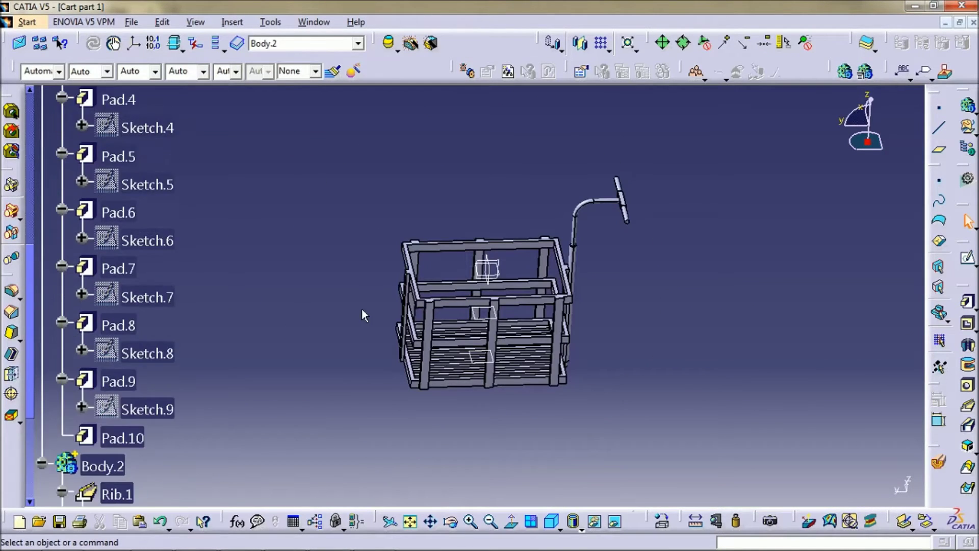
pyautogui.scroll(12, 255, 281)
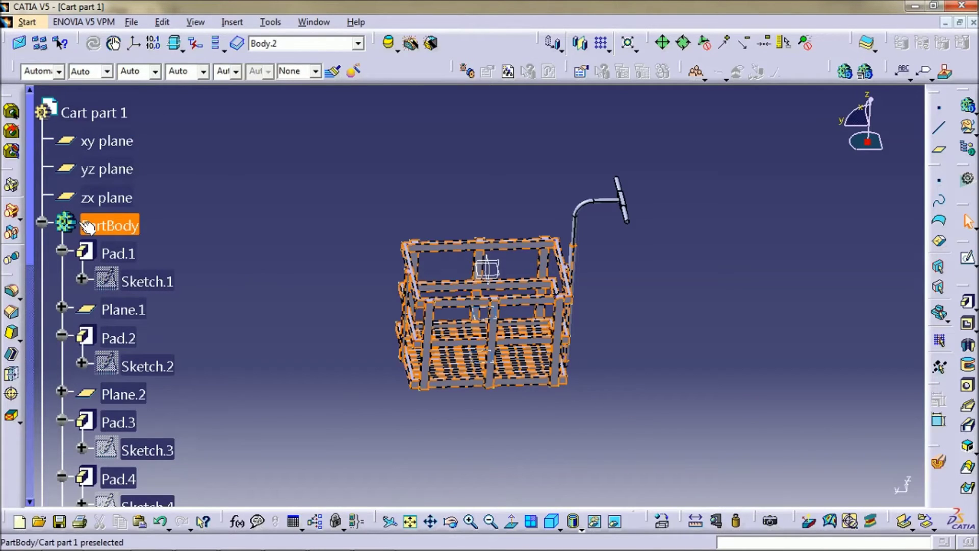
pyautogui.rightClick(99, 228)
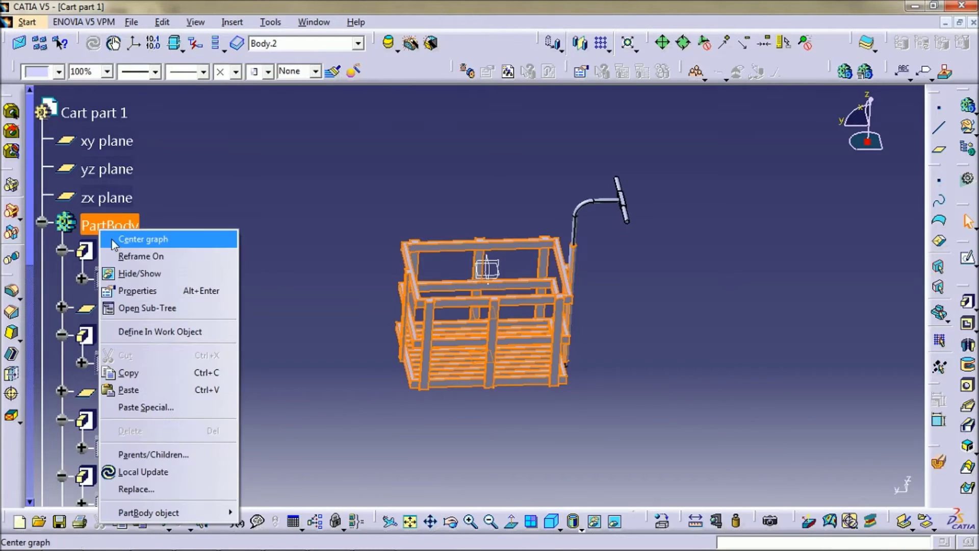
pyautogui.click(160, 291)
pyautogui.click(382, 117)
pyautogui.click(442, 116)
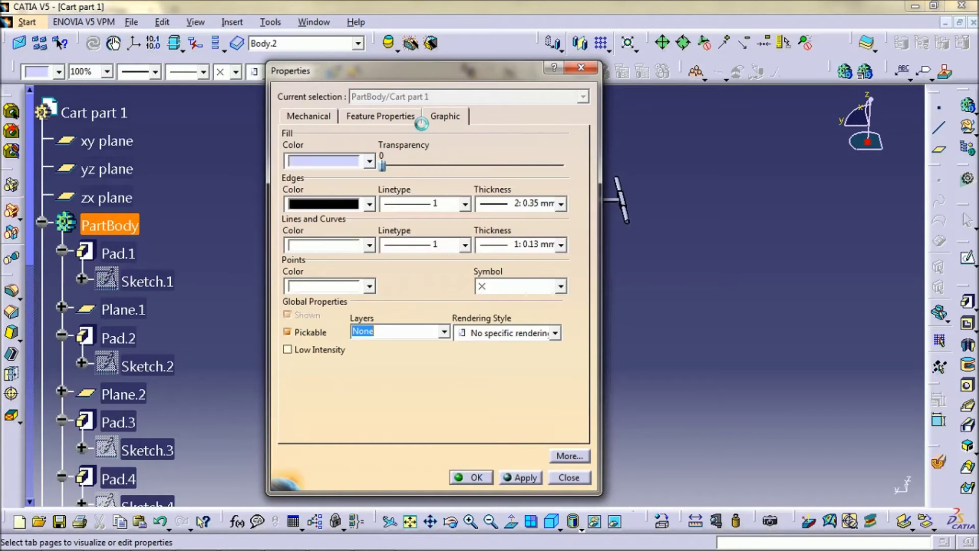
pyautogui.click(368, 204)
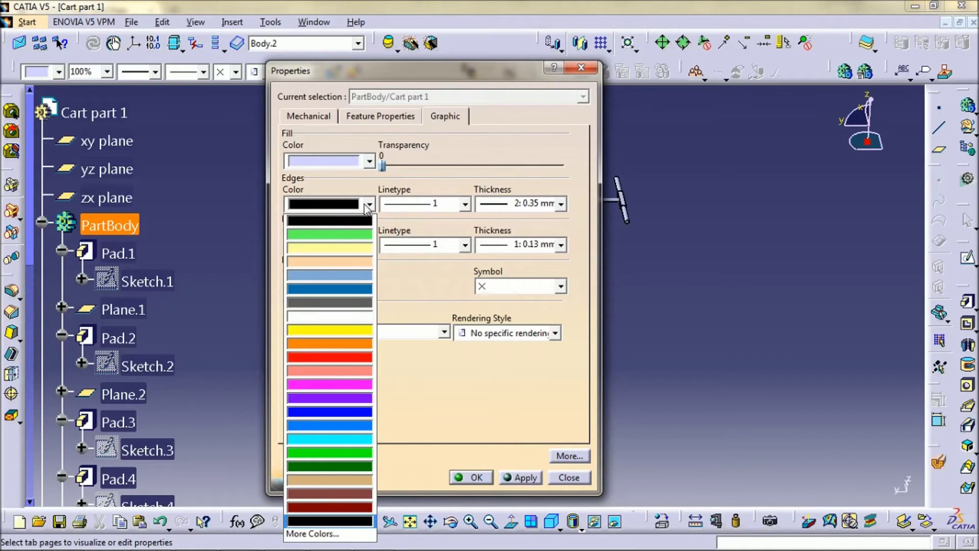
pyautogui.click(350, 302)
pyautogui.click(368, 204)
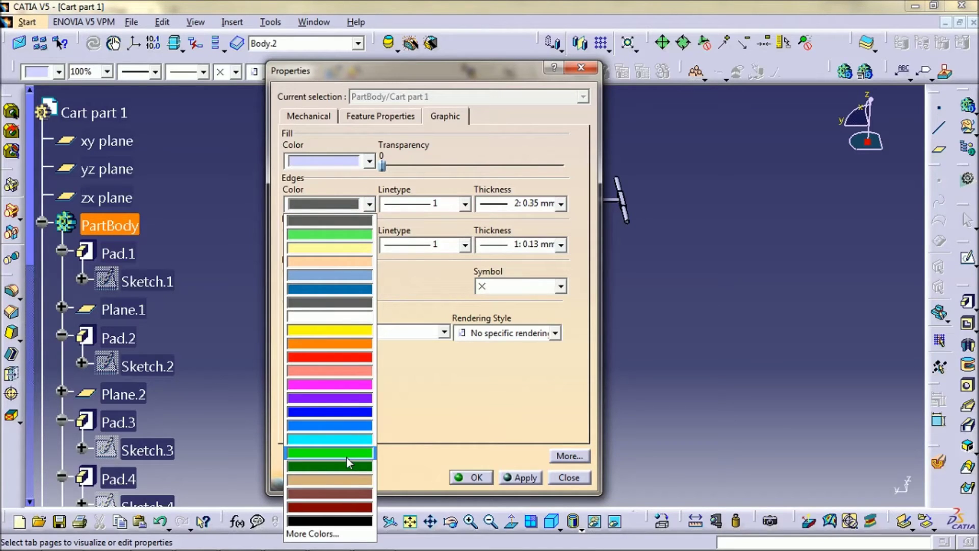
pyautogui.click(350, 481)
pyautogui.click(468, 478)
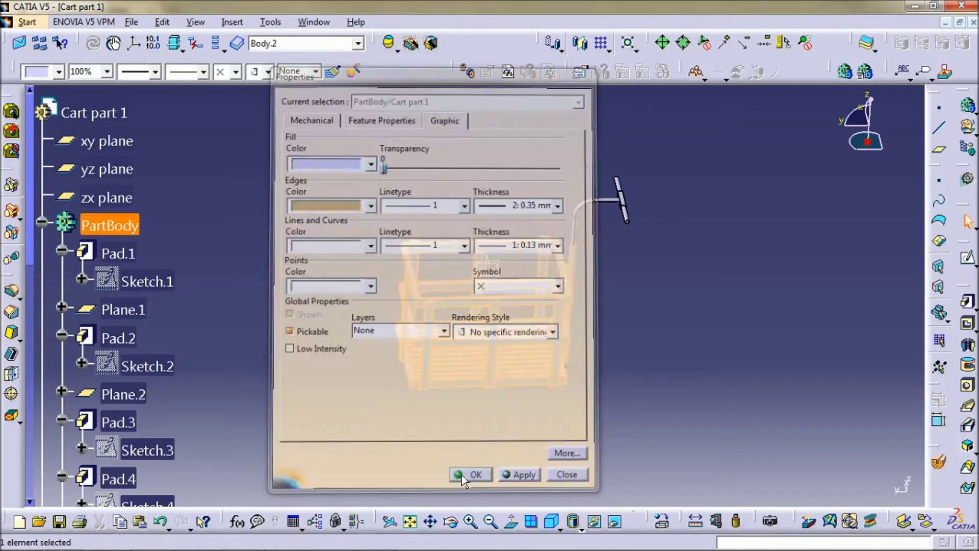
# Set PartBody's edge colour to black and its fill colour to tan in its graphic properties.
pyautogui.moveTo(420, 362); pyautogui.dragTo(565, 320, button='middle')
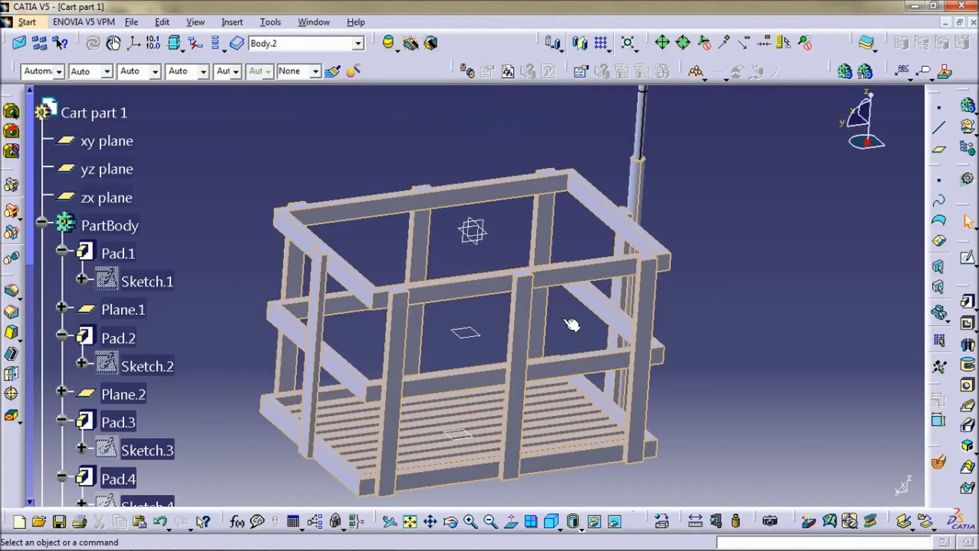
pyautogui.moveTo(571, 325); pyautogui.dragTo(444, 390, button='middle')
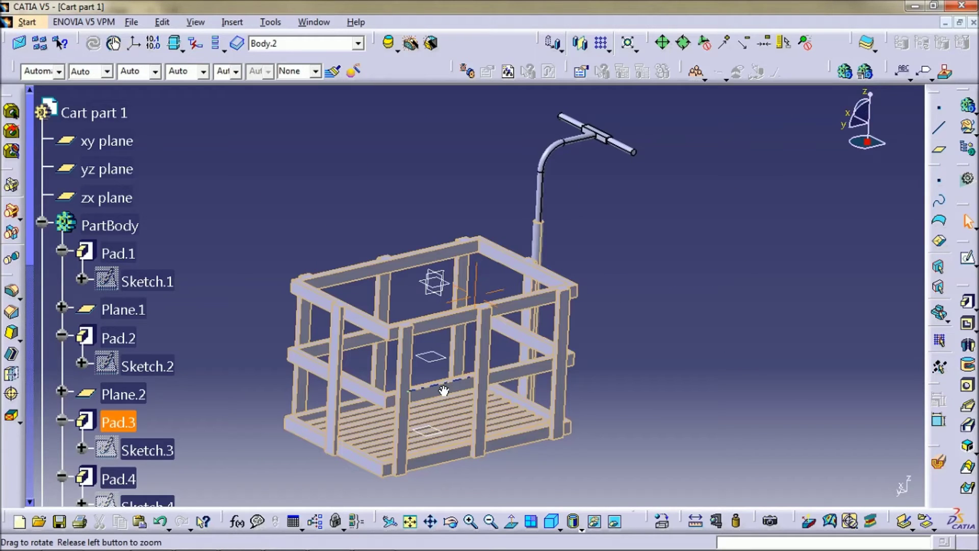
pyautogui.moveTo(444, 390); pyautogui.dragTo(419, 382, button='middle')
pyautogui.click(110, 225)
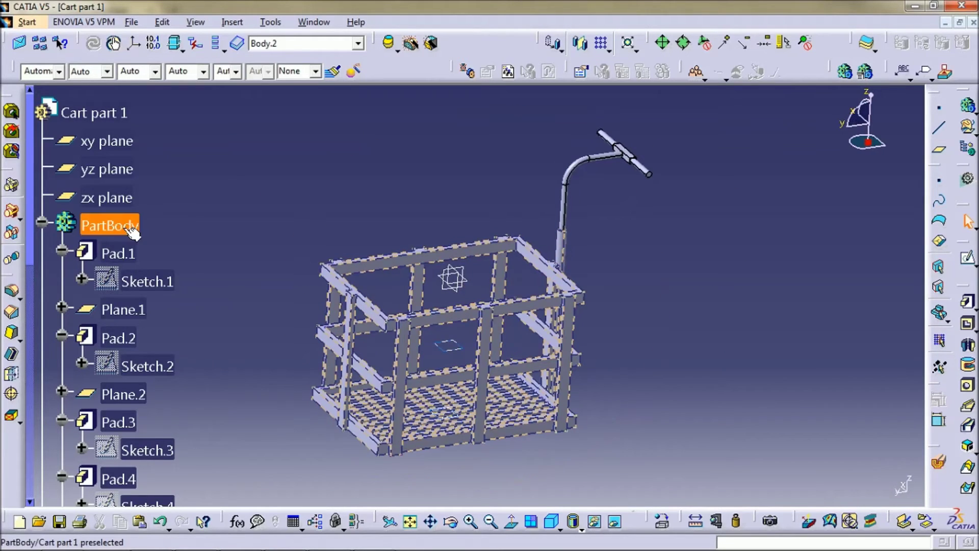
pyautogui.rightClick(125, 229)
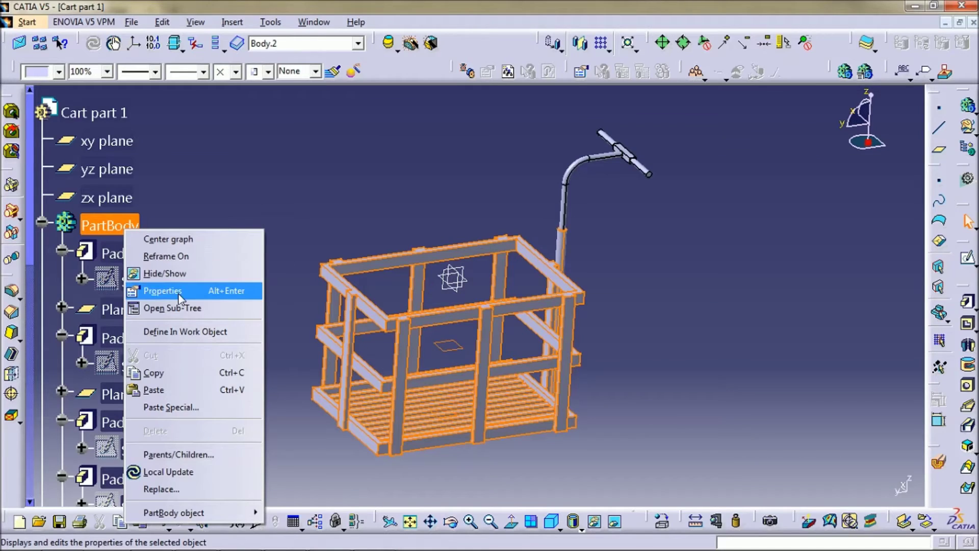
pyautogui.click(180, 291)
pyautogui.click(369, 204)
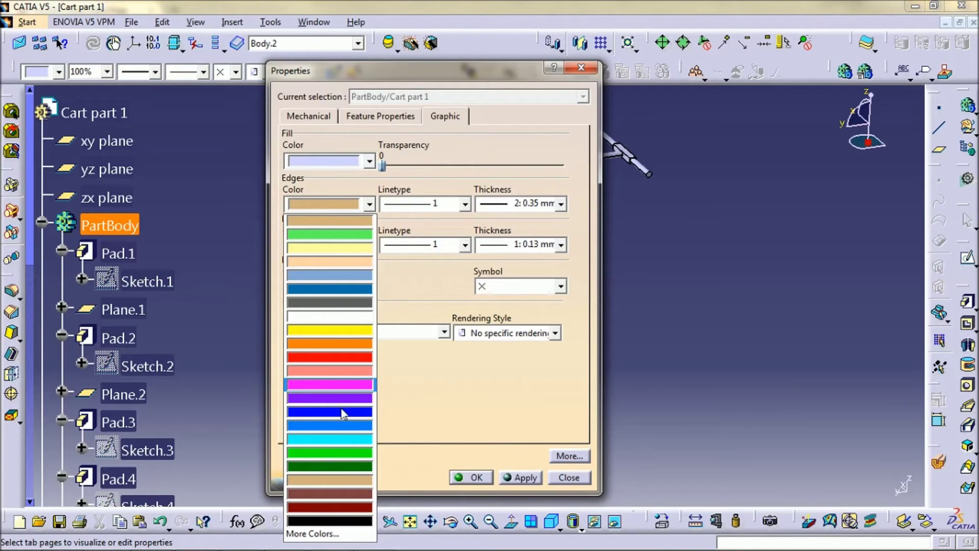
pyautogui.click(329, 520)
pyautogui.click(369, 162)
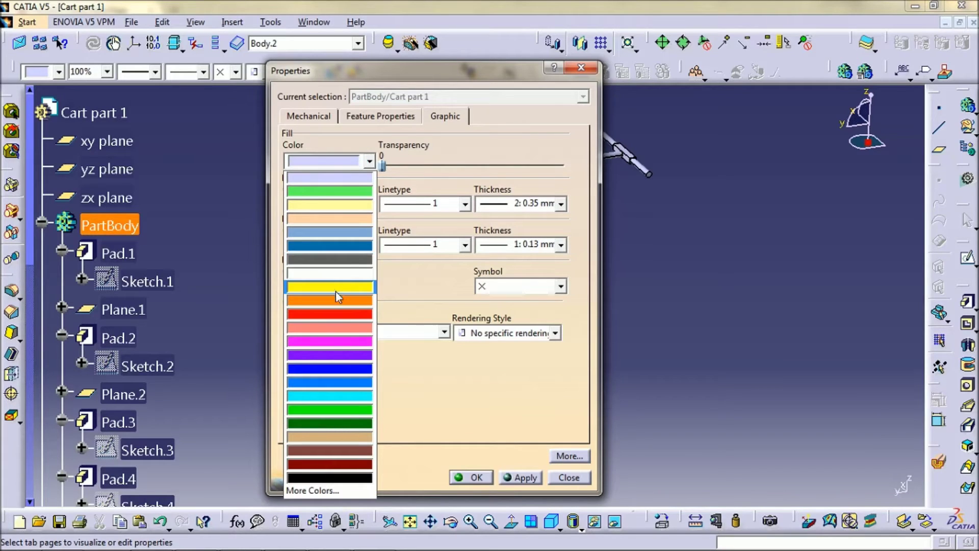
pyautogui.click(359, 438)
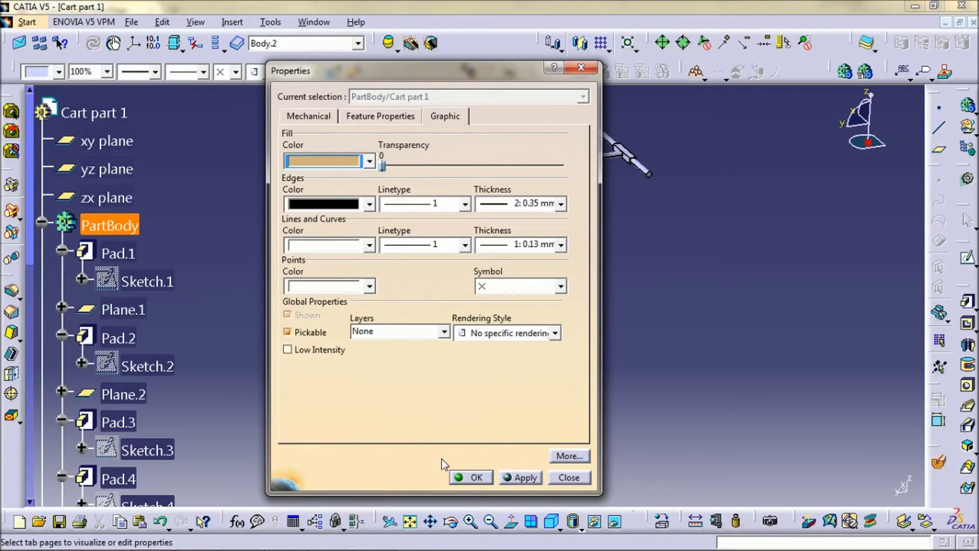
pyautogui.click(469, 477)
pyautogui.click(659, 310)
# Define PartBody as the in-work object.
pyautogui.moveTo(647, 286); pyautogui.dragTo(503, 339, button='middle')
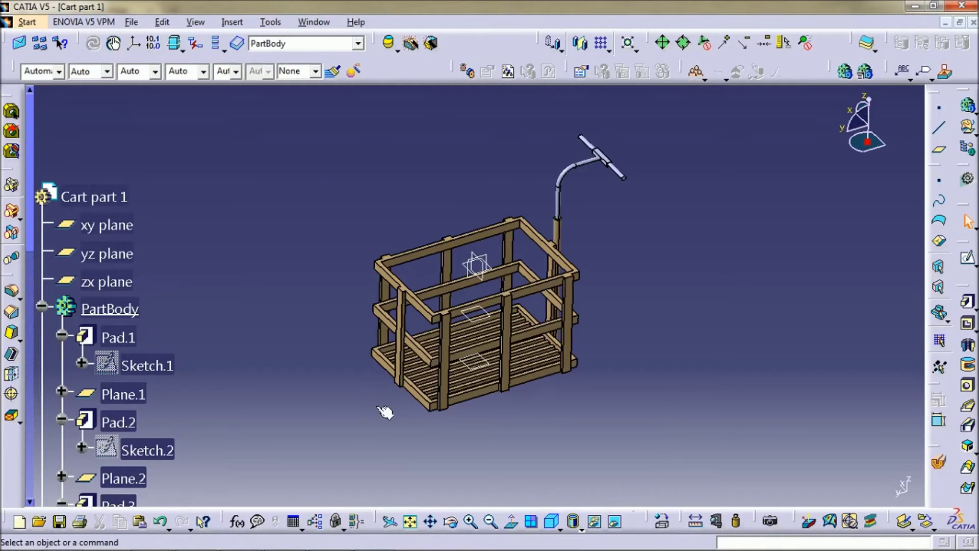
pyautogui.rightClick(125, 314)
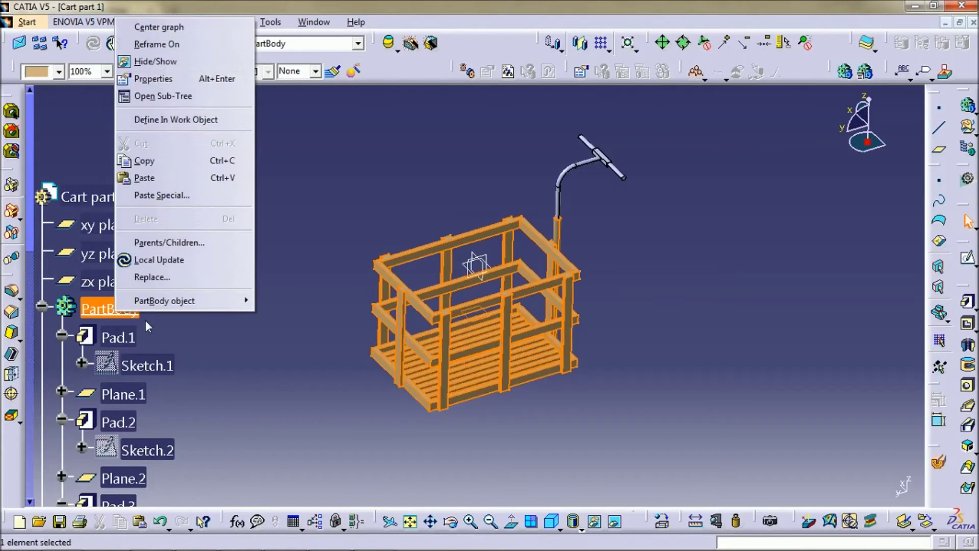
pyautogui.click(239, 120)
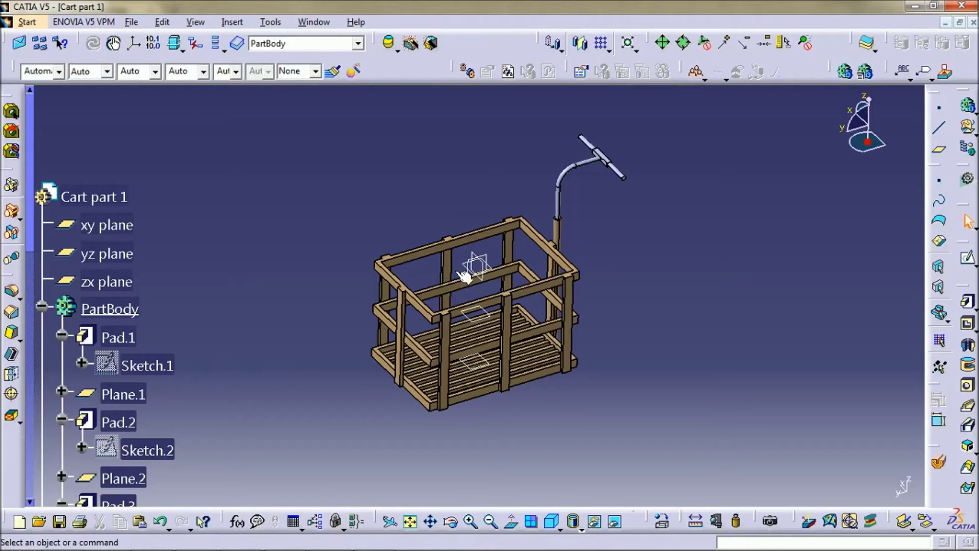
# Start a sketch on the yz plane and draw a rectangle about 88 mm by 58 mm across the bottom rail's lower edge.
pyautogui.click(475, 264)
pyautogui.click(967, 258)
pyautogui.moveTo(498, 416)
pyautogui.mouseDown(button='middle')
pyautogui.moveTo(528, 376)
pyautogui.moveTo(496, 356)
pyautogui.moveTo(500, 340)
pyautogui.moveTo(533, 350)
pyautogui.moveTo(543, 334)
pyautogui.mouseUp(button='middle')
pyautogui.moveTo(550, 369); pyautogui.dragTo(562, 393, button='middle')
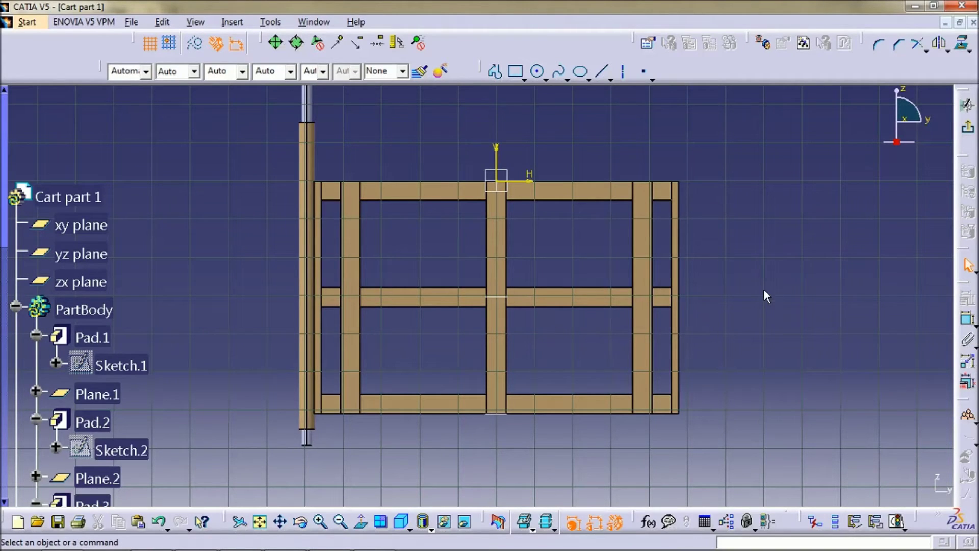
pyautogui.click(516, 71)
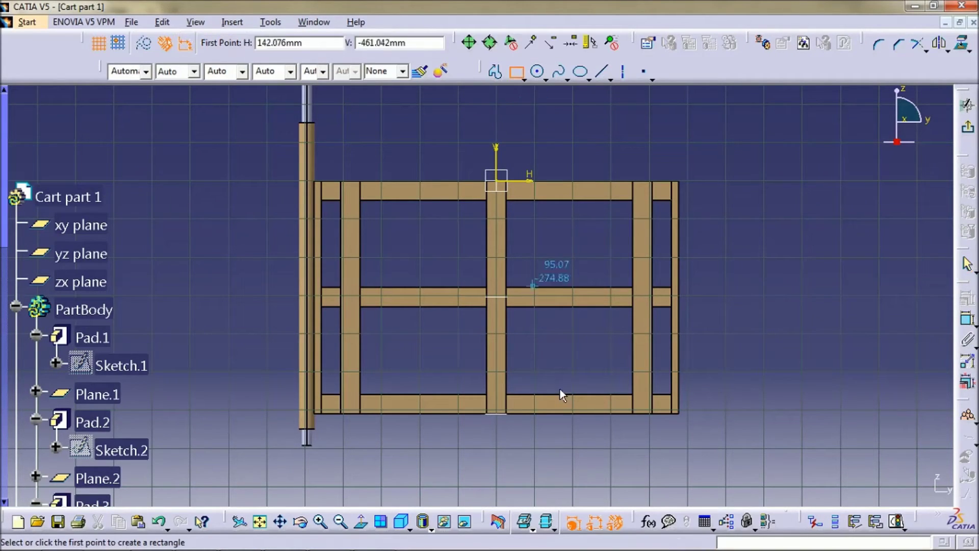
pyautogui.click(557, 406)
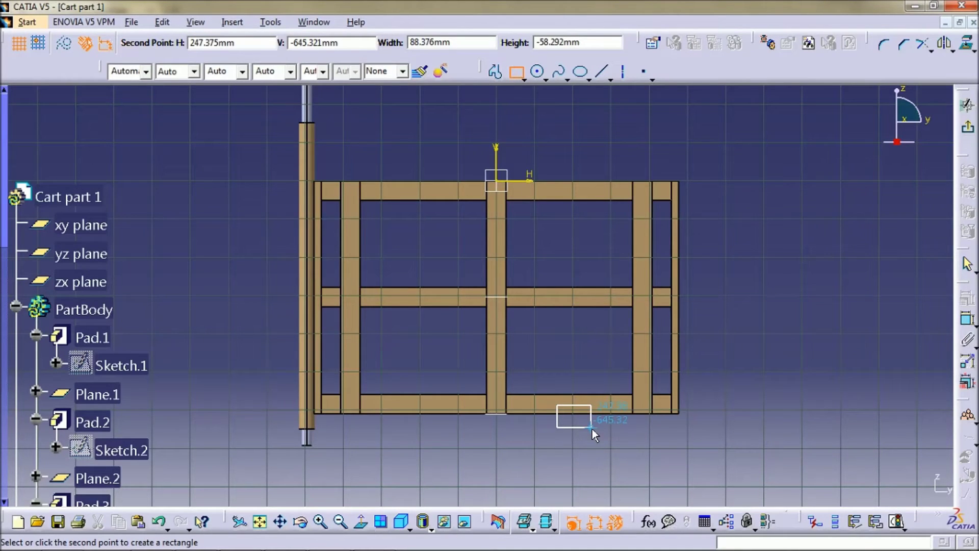
pyautogui.click(592, 429)
# Dimension the distance between the rectangle's upper edge and the bottom rail's upper edge.
pyautogui.moveTo(604, 456); pyautogui.dragTo(614, 311, button='middle')
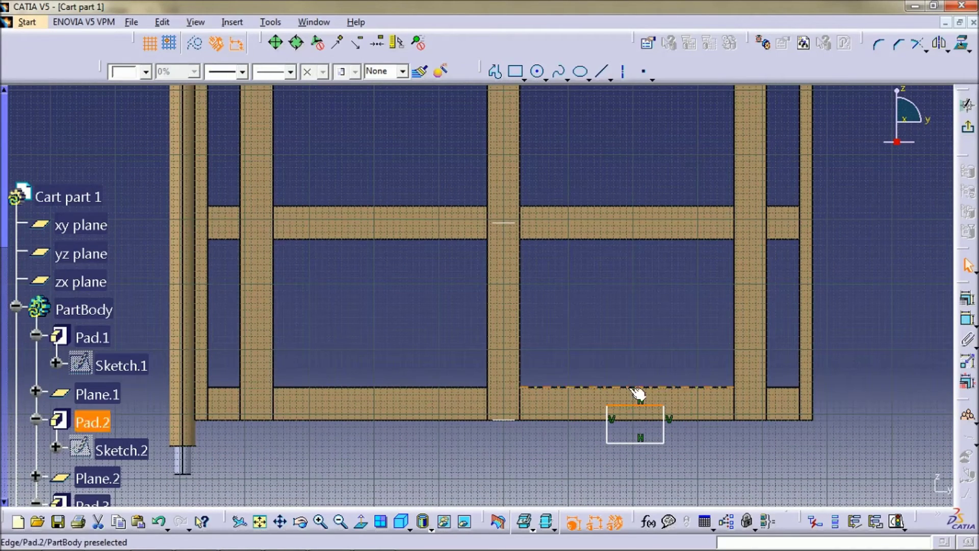
pyautogui.click(680, 390)
pyautogui.click(967, 320)
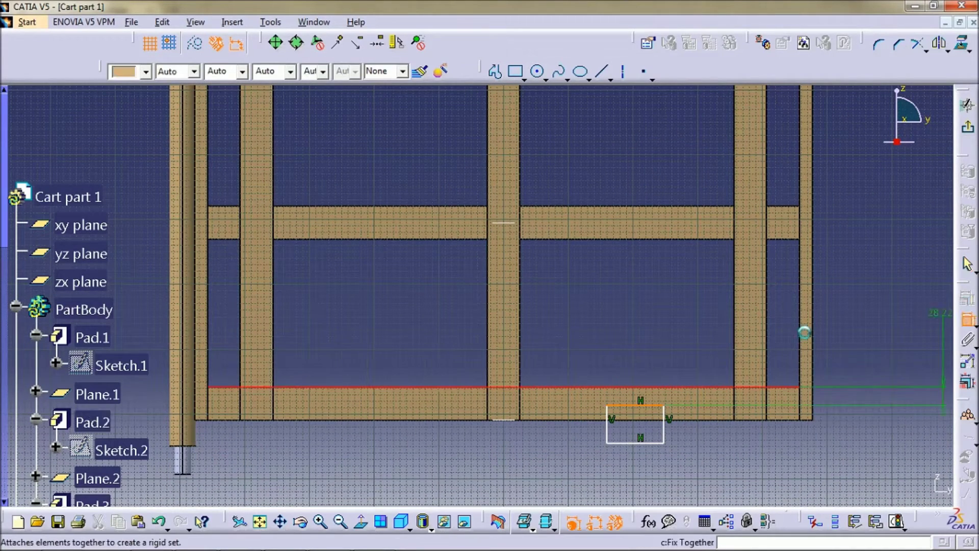
# Set the offset between the lower rail's upper edge and the rectangle's upper side to 25.4 mm.
pyautogui.click(652, 349)
pyautogui.doubleClick(652, 349)
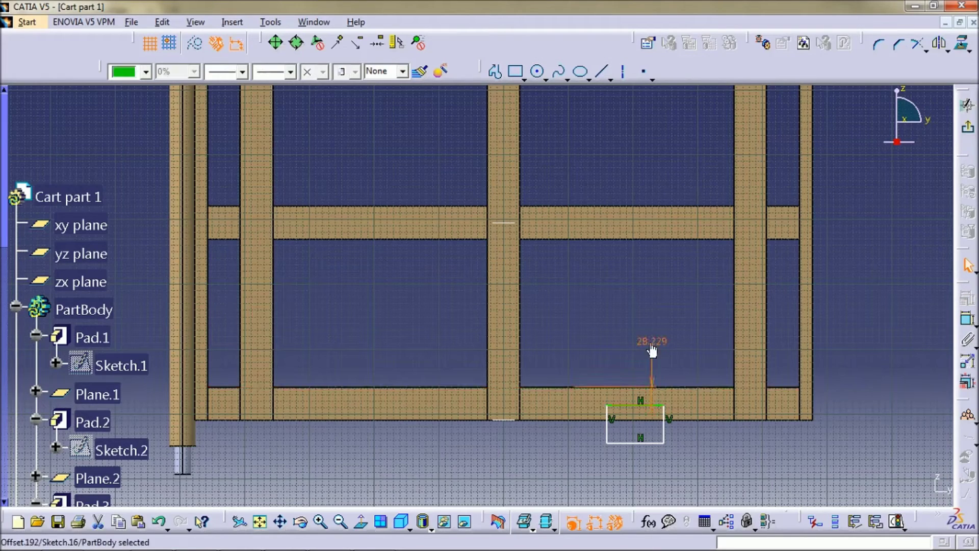
pyautogui.write('25.4mm')
pyautogui.press('Return')
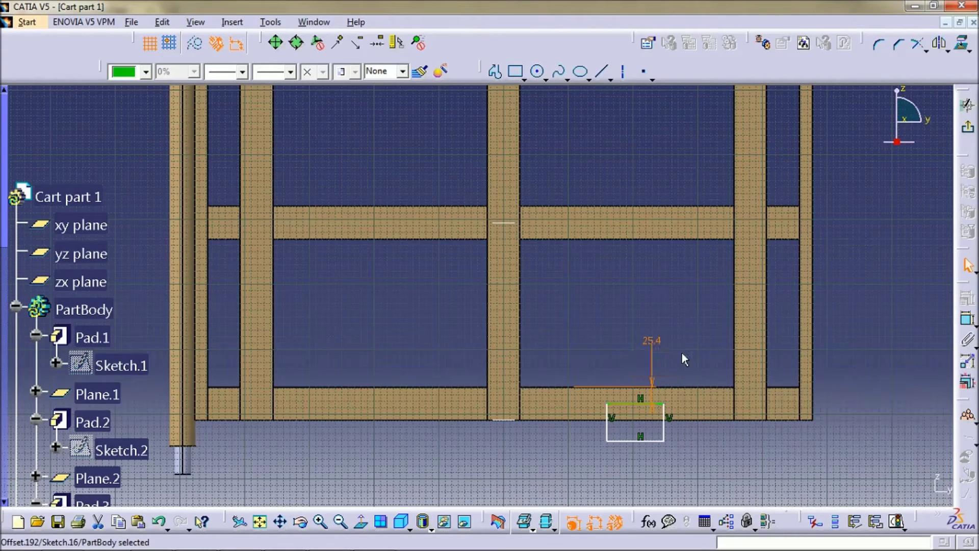
# Sketch a vertical axis about 274 mm long crossing the rectangle and extending beyond its upper and lower sides.
pyautogui.moveTo(691, 360); pyautogui.dragTo(684, 298, button='middle')
pyautogui.moveTo(545, 398); pyautogui.dragTo(553, 291, button='middle')
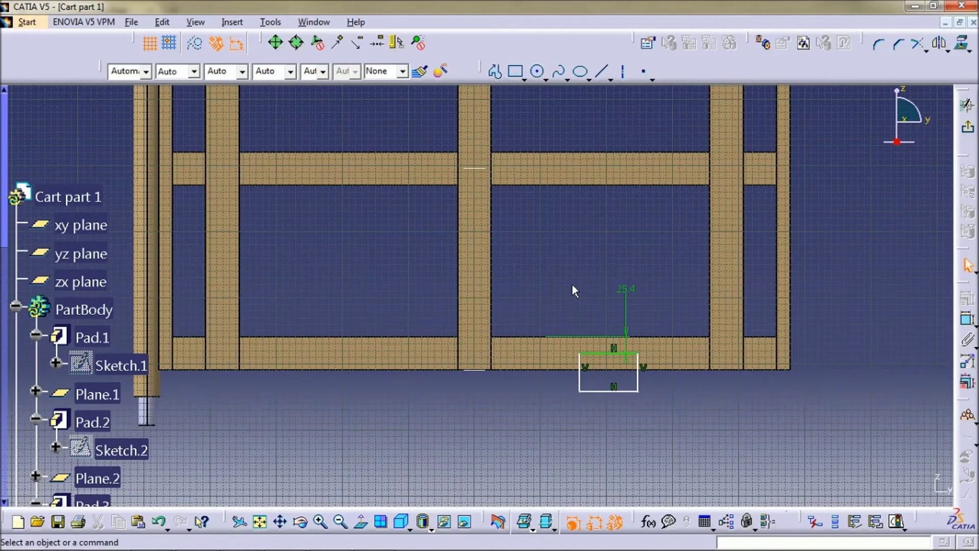
pyautogui.click(623, 72)
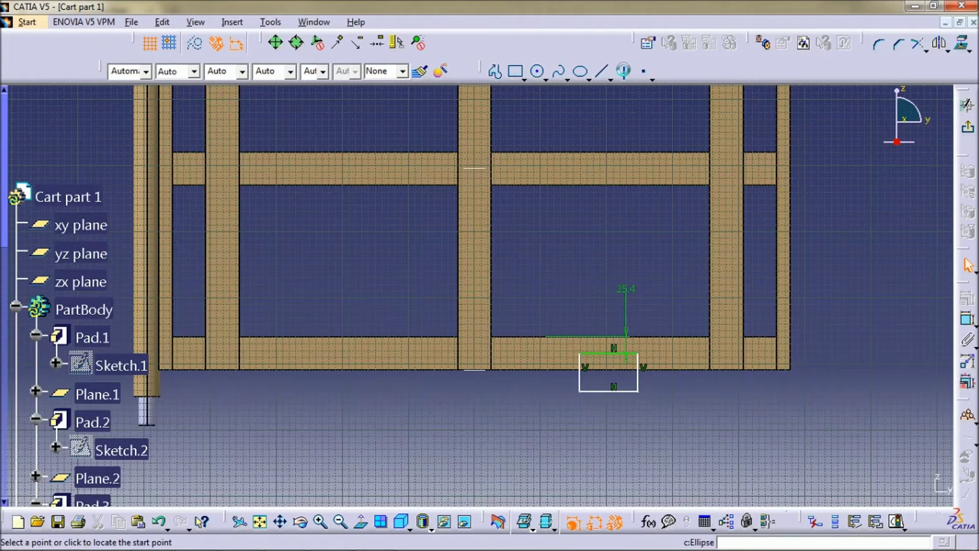
pyautogui.click(594, 277)
pyautogui.click(594, 454)
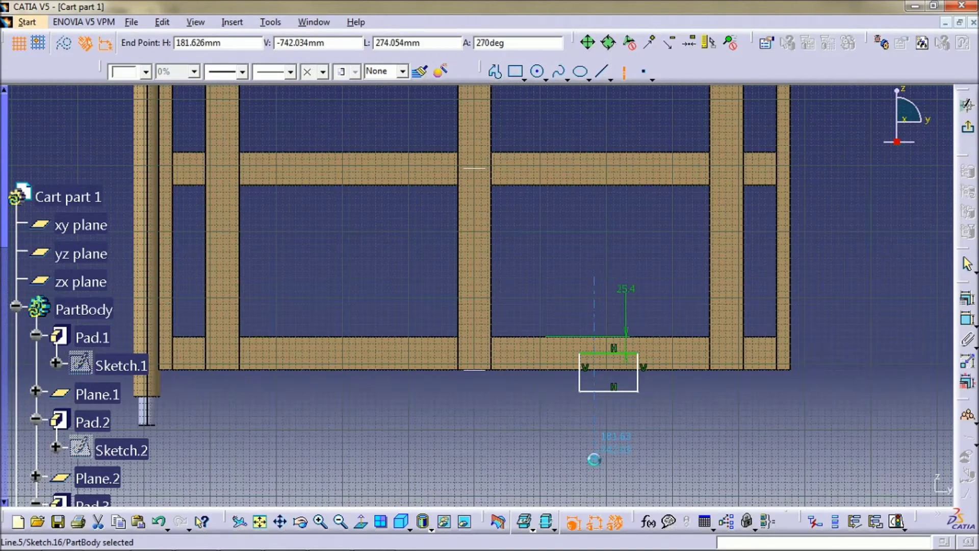
# Constrain the vertical axis symmetrically between the facing edges of the centre post and the wide post to its right.
pyautogui.click(492, 306)
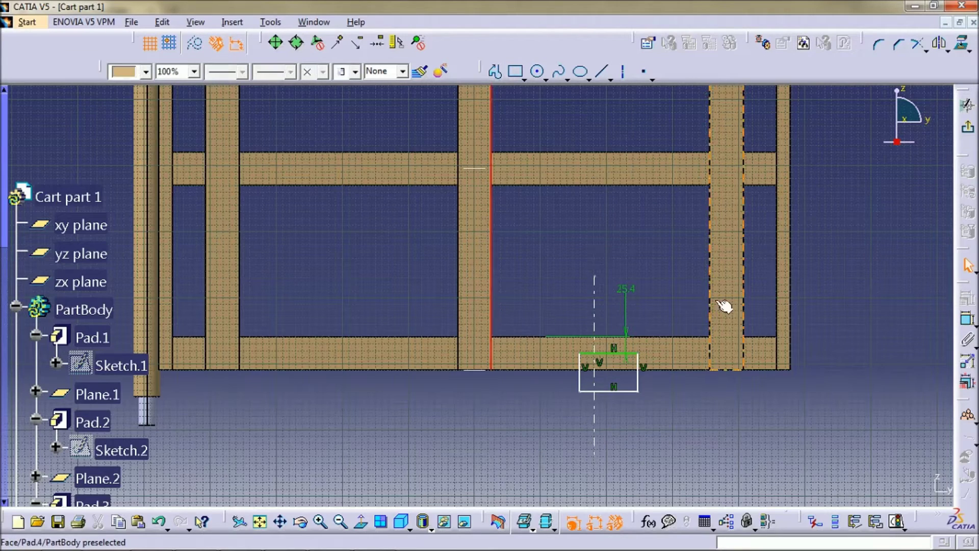
pyautogui.keyDown('ctrl'); pyautogui.click(714, 284); pyautogui.keyUp('ctrl')
pyautogui.keyDown('ctrl'); pyautogui.click(594, 280); pyautogui.keyUp('ctrl')
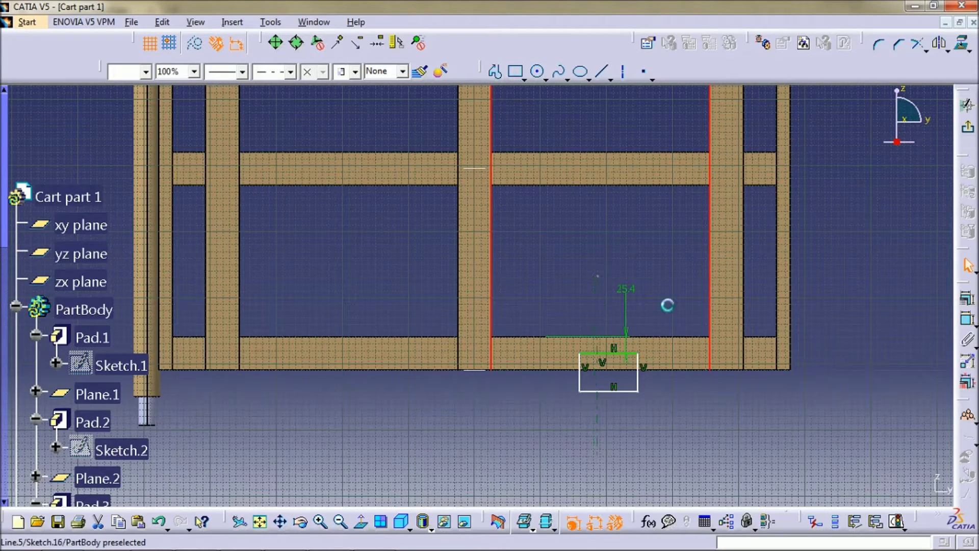
pyautogui.click(968, 298)
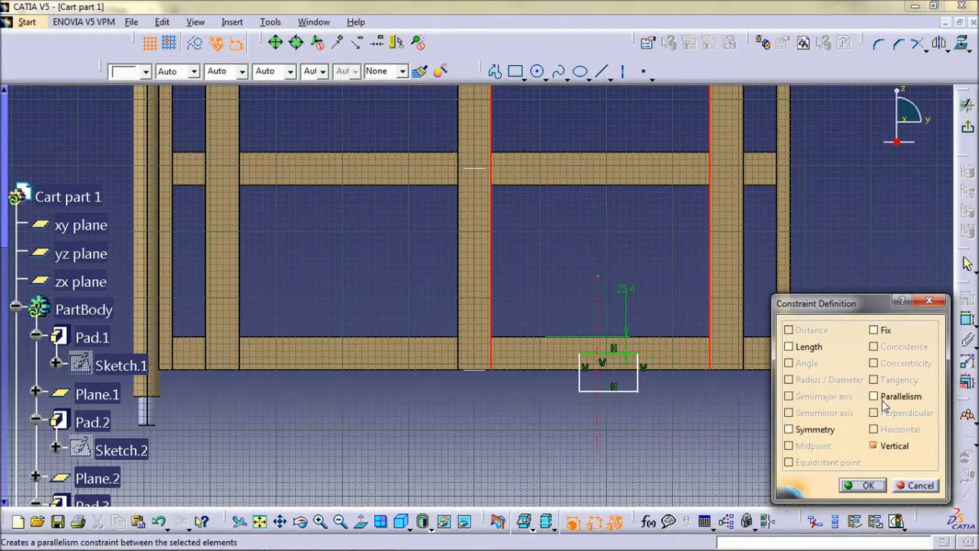
pyautogui.click(823, 431)
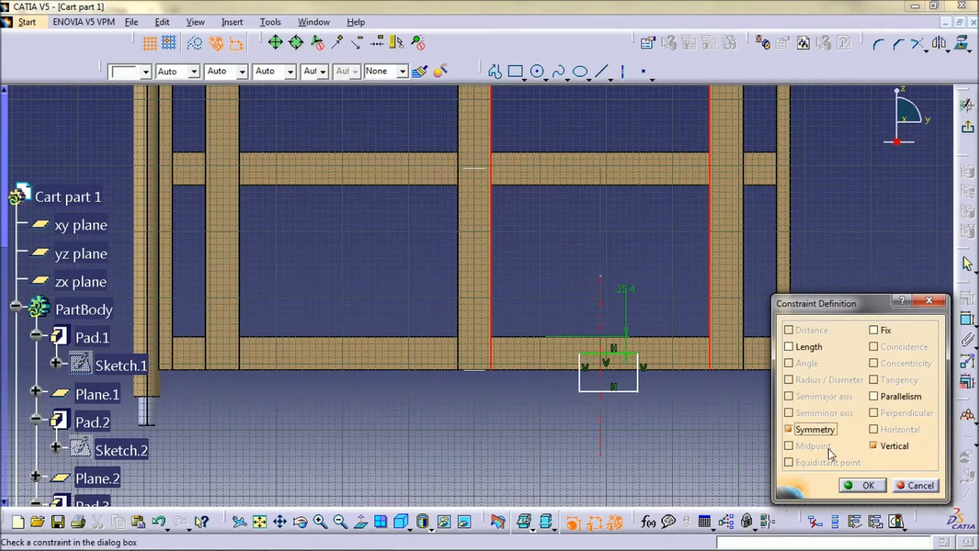
pyautogui.click(850, 484)
# Dimension the rectangle's width between its two vertical sides and set it to 6 in.
pyautogui.click(581, 380)
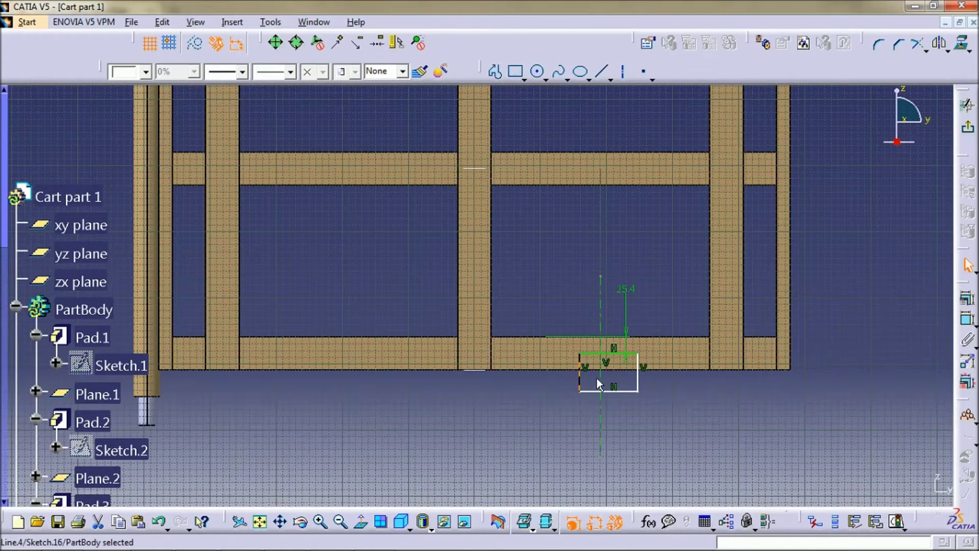
pyautogui.keyDown('ctrl'); pyautogui.click(637, 378); pyautogui.keyUp('ctrl')
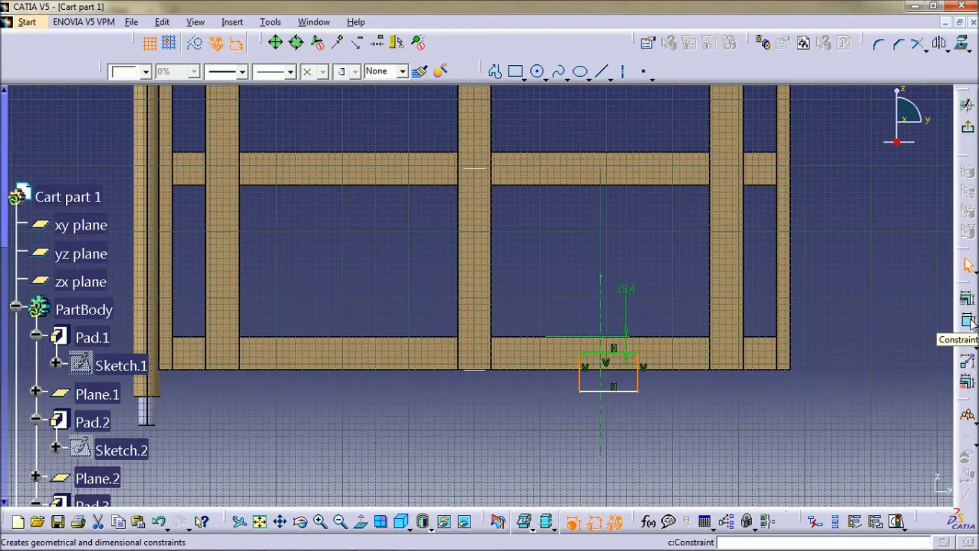
pyautogui.click(971, 323)
pyautogui.click(706, 416)
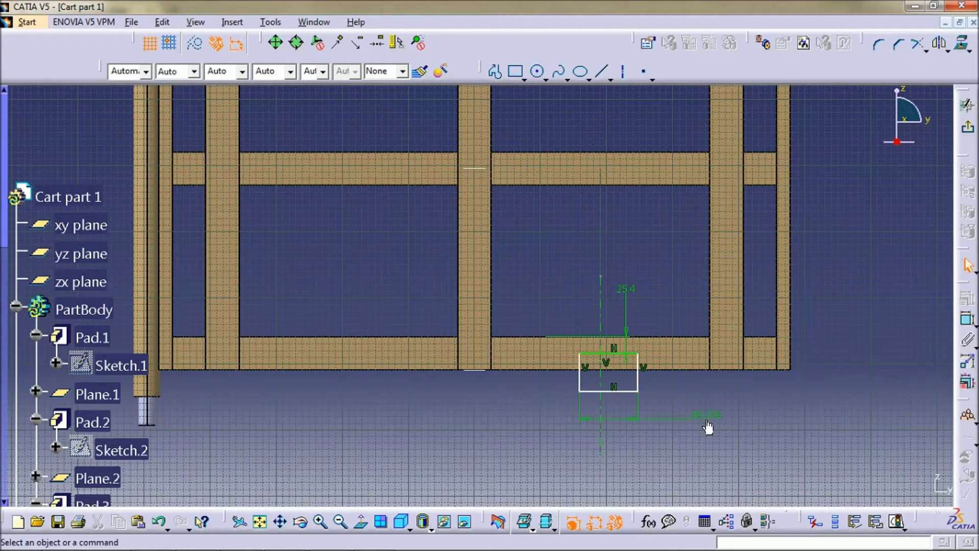
pyautogui.doubleClick(706, 416)
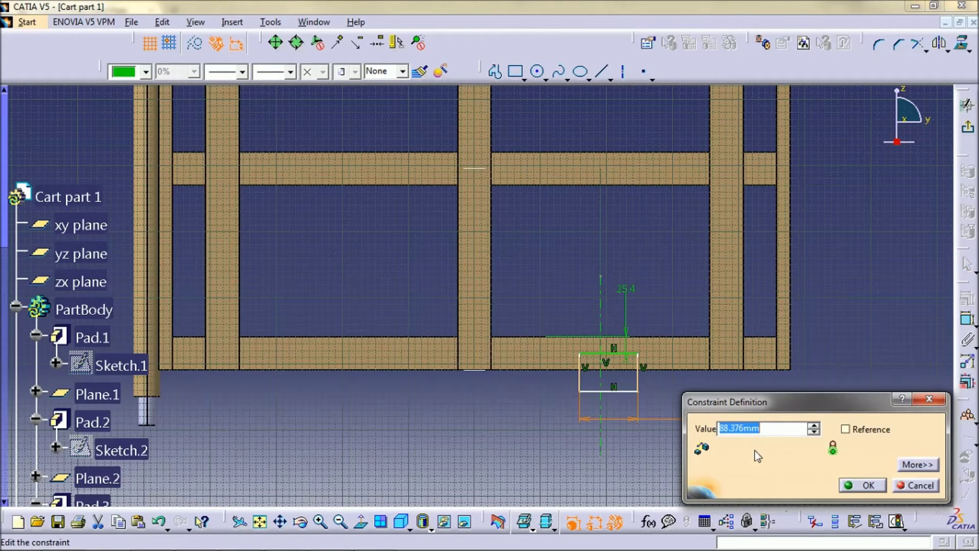
pyautogui.write('6i')
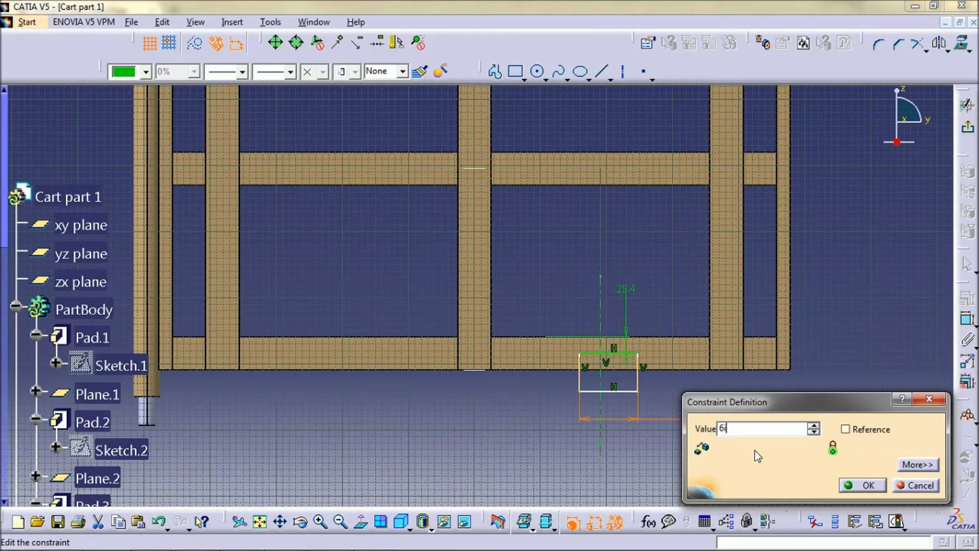
pyautogui.write('n')
pyautogui.press('Return')
pyautogui.click(685, 453)
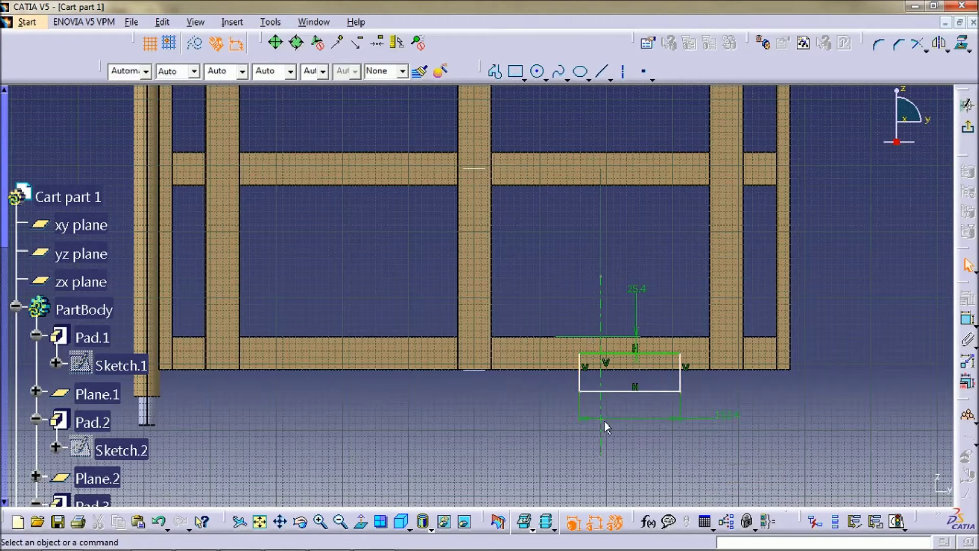
# Constrain the rectangle's two vertical sides to be symmetric about the vertical axis.
pyautogui.click(582, 379)
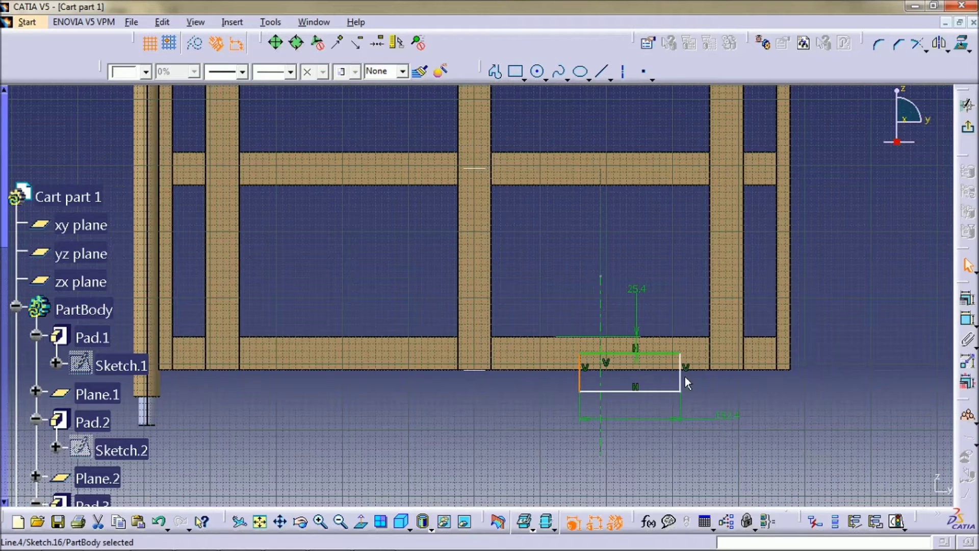
pyautogui.keyDown('ctrl'); pyautogui.click(680, 378); pyautogui.keyUp('ctrl')
pyautogui.keyDown('ctrl'); pyautogui.click(601, 296); pyautogui.keyUp('ctrl')
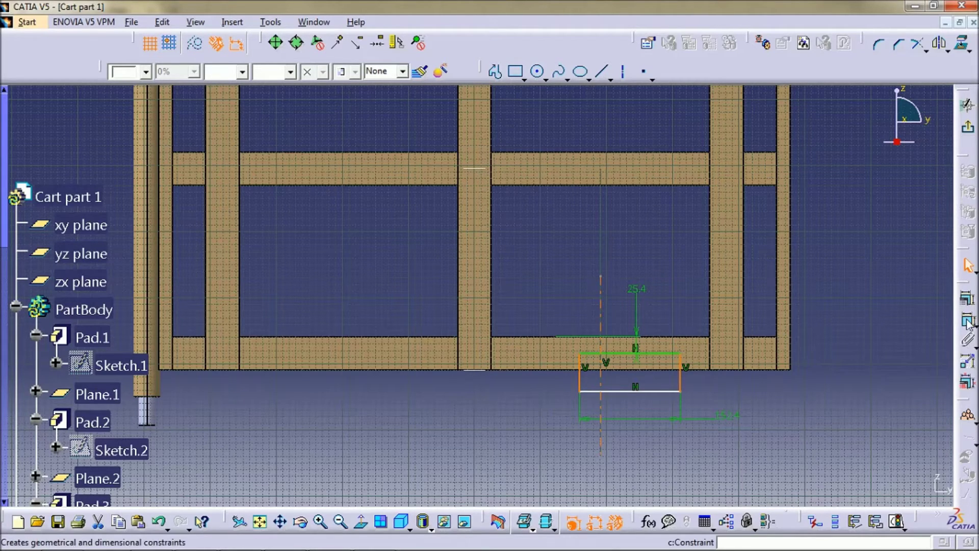
pyautogui.click(965, 317)
pyautogui.click(789, 429)
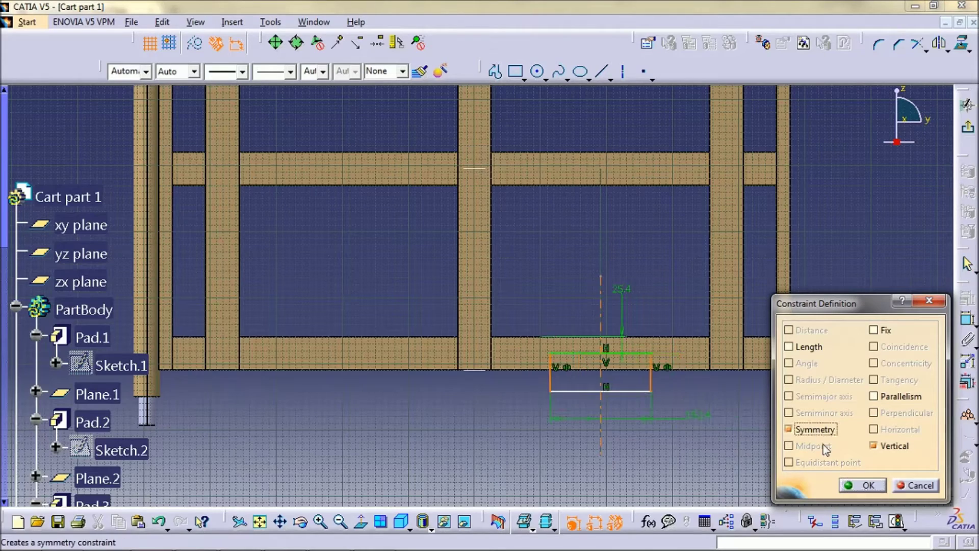
pyautogui.click(841, 482)
# Set the rectangle's width to 8 in.
pyautogui.moveTo(702, 459); pyautogui.dragTo(728, 420, button='middle')
pyautogui.moveTo(655, 408)
pyautogui.mouseDown(button='middle')
pyautogui.moveTo(617, 337)
pyautogui.moveTo(616, 307)
pyautogui.mouseUp(button='middle')
pyautogui.doubleClick(767, 370)
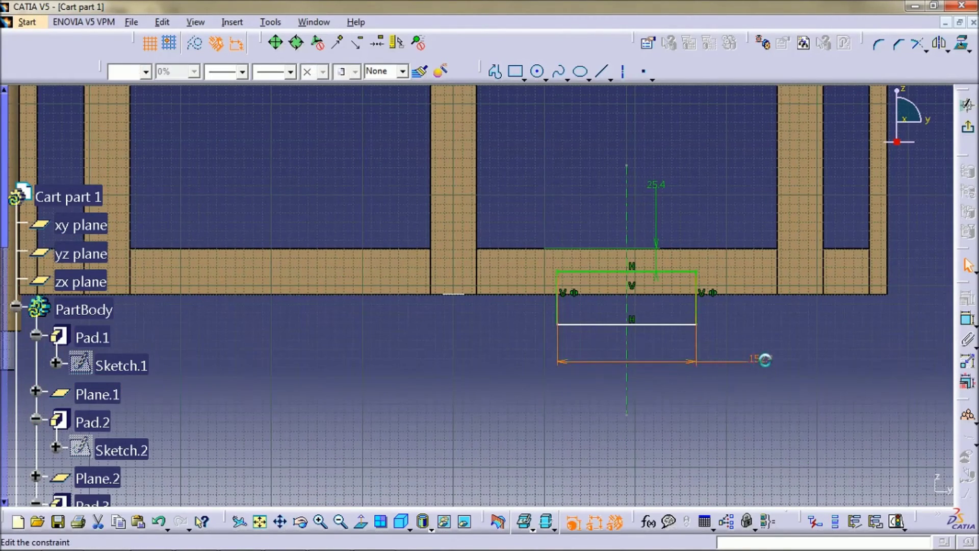
pyautogui.write('8')
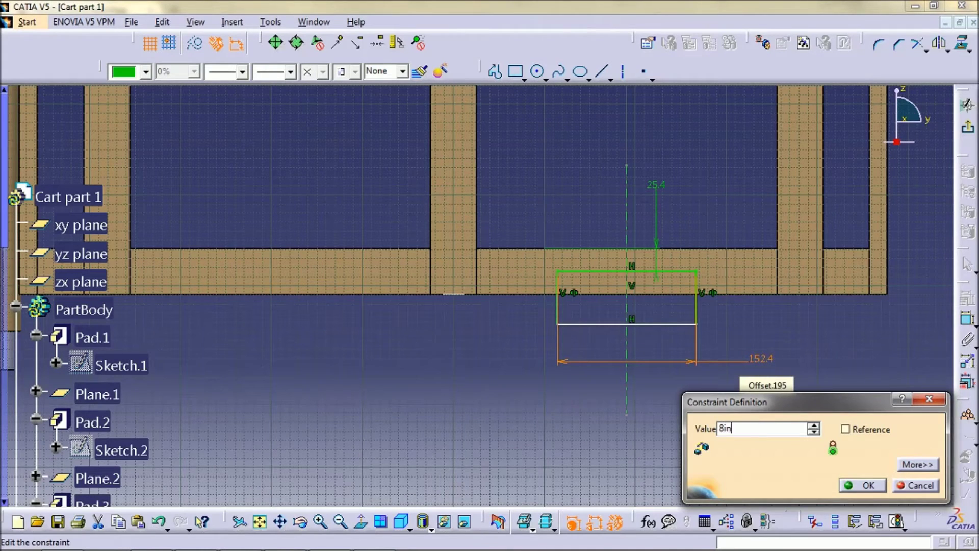
pyautogui.write('in')
pyautogui.press('Return')
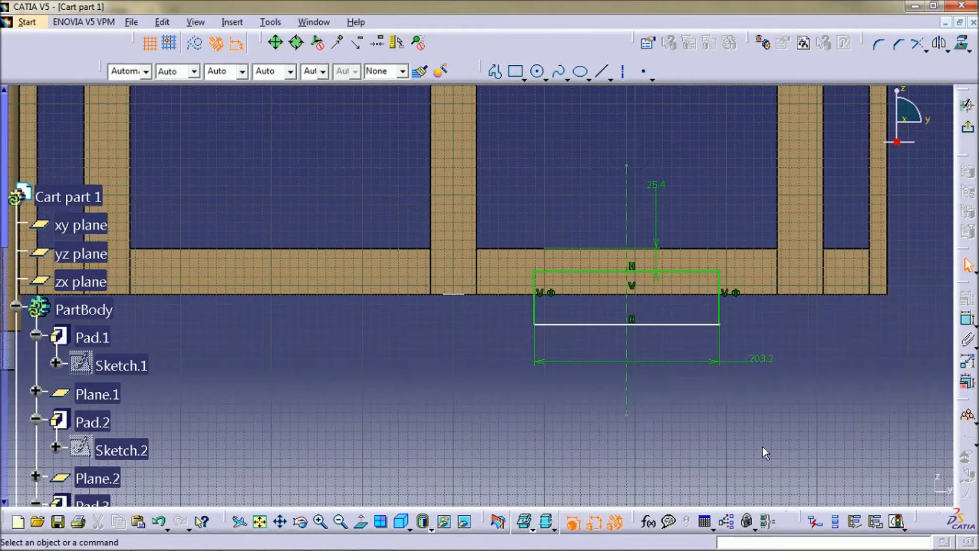
# Draw two vertical lines inside the rectangle, one on each side of the axis, joining its upper and lower sides.
pyautogui.moveTo(762, 447)
pyautogui.mouseDown(button='middle')
pyautogui.moveTo(771, 430)
pyautogui.moveTo(755, 417)
pyautogui.mouseUp(button='middle')
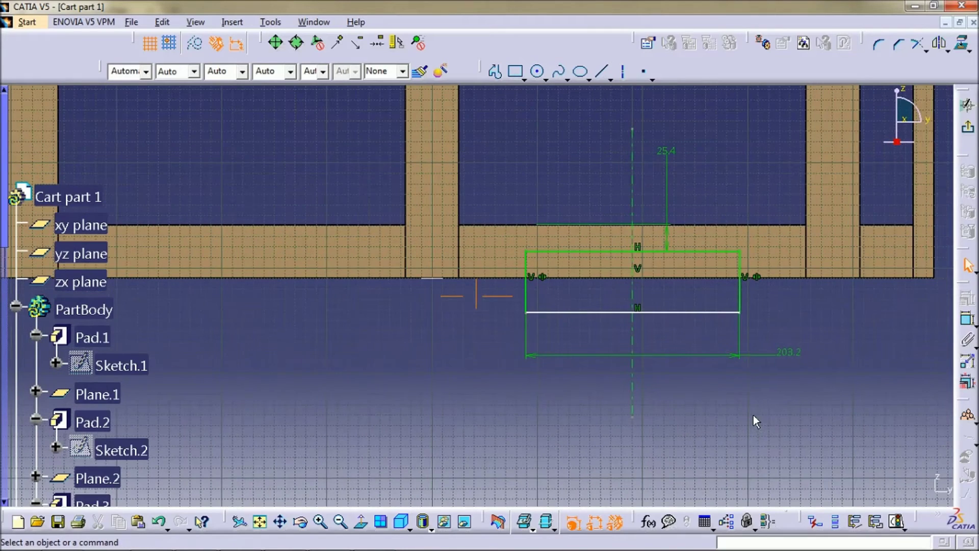
pyautogui.click(588, 251)
pyautogui.click(589, 312)
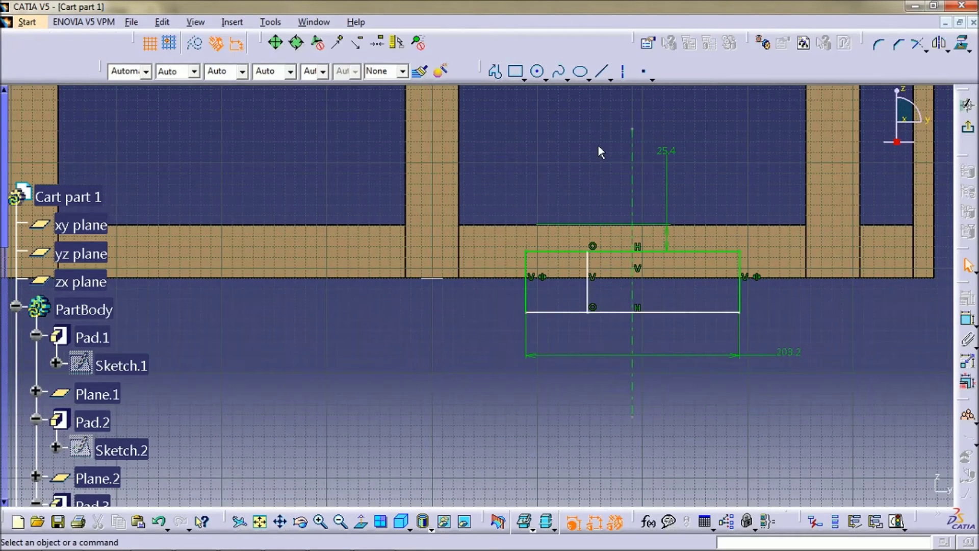
pyautogui.click(602, 72)
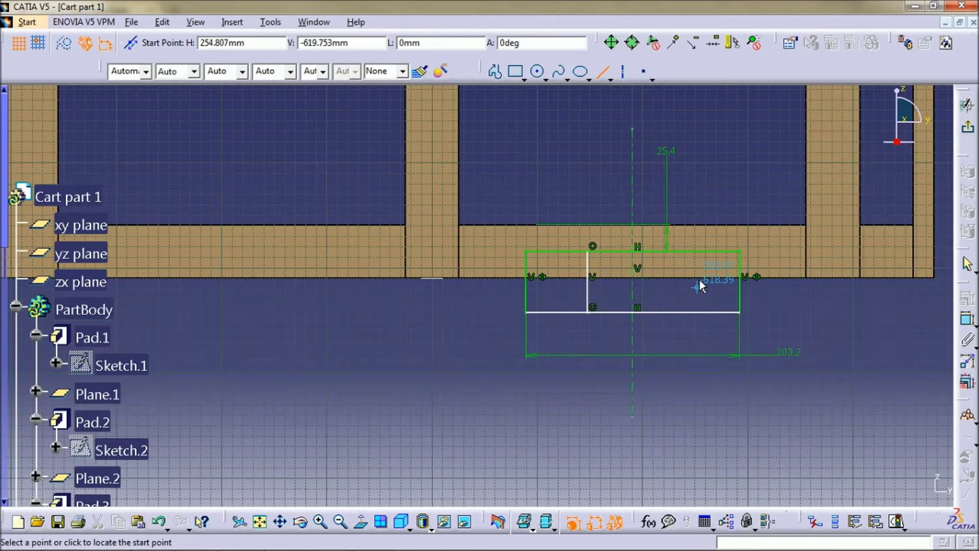
pyautogui.click(686, 252)
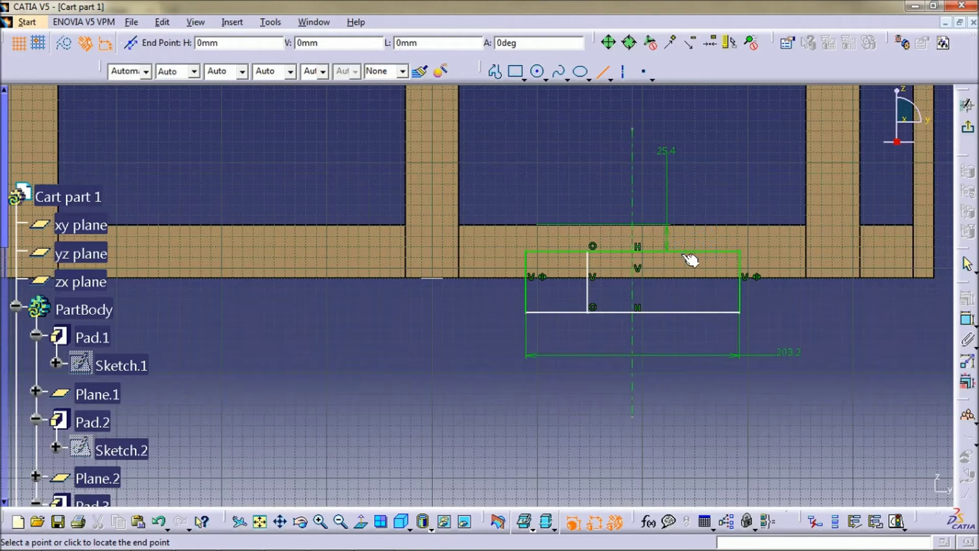
pyautogui.click(685, 312)
# Dimension the left inner line from the rectangle's left side and set the distance to 25.4 mm.
pyautogui.click(588, 278)
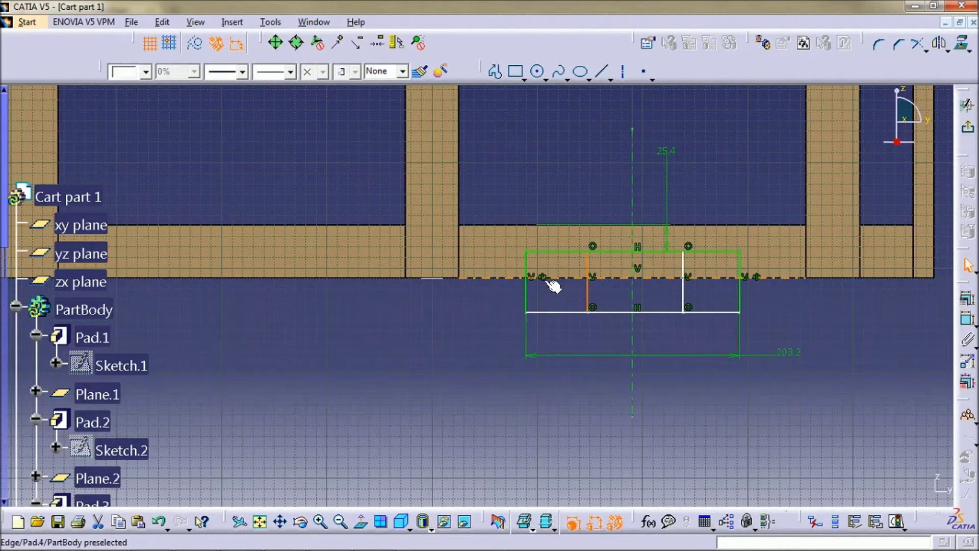
pyautogui.keyDown('ctrl'); pyautogui.click(526, 284); pyautogui.keyUp('ctrl')
pyautogui.click(968, 299)
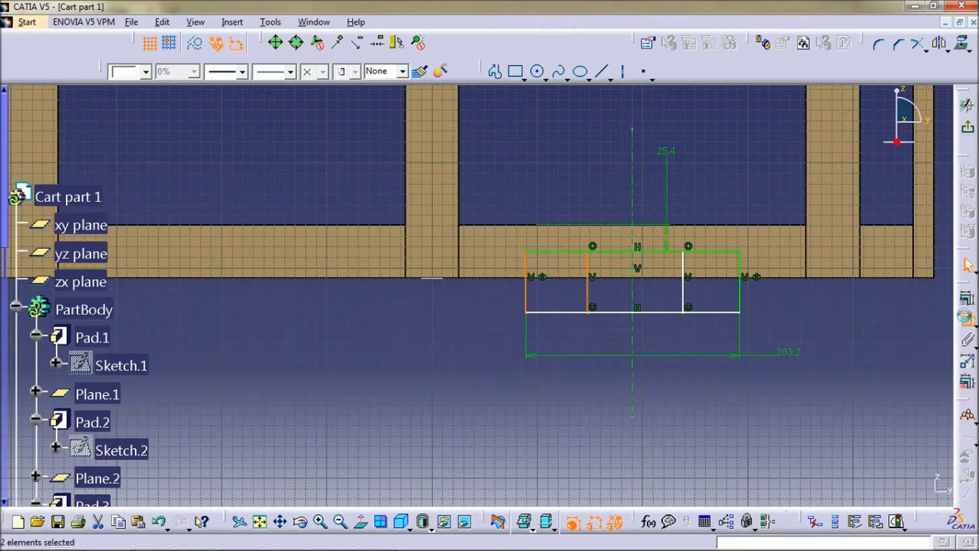
pyautogui.click(616, 341)
pyautogui.doubleClick(617, 341)
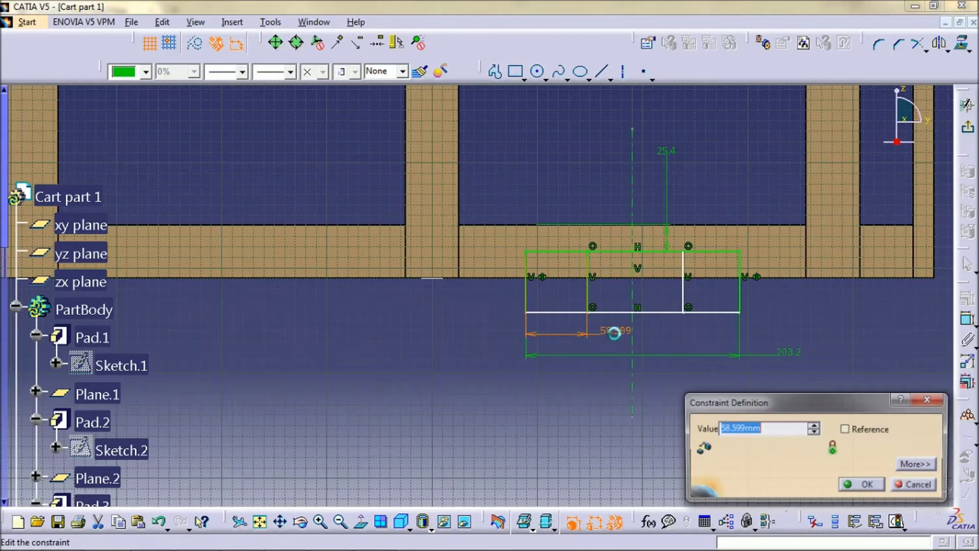
pyautogui.write('25.')
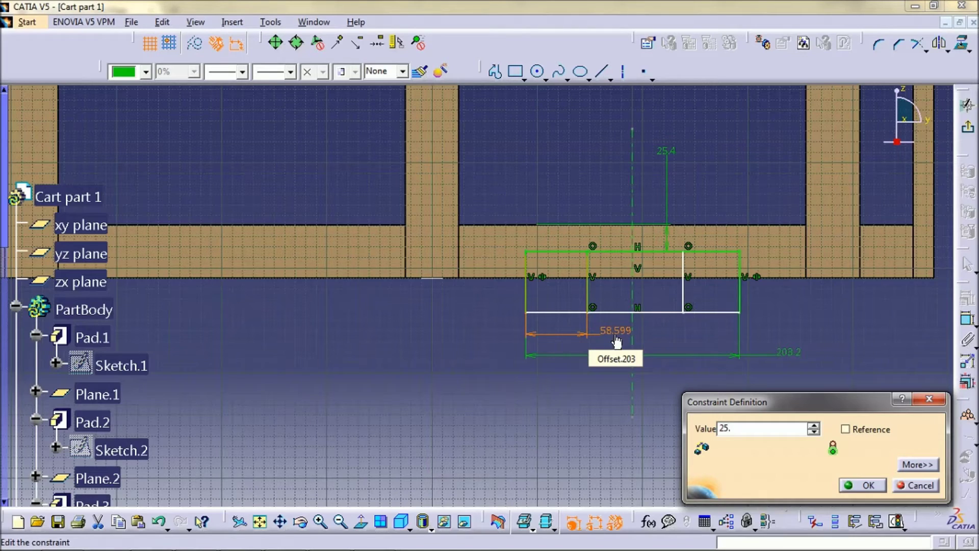
pyautogui.write('4')
pyautogui.press('Return')
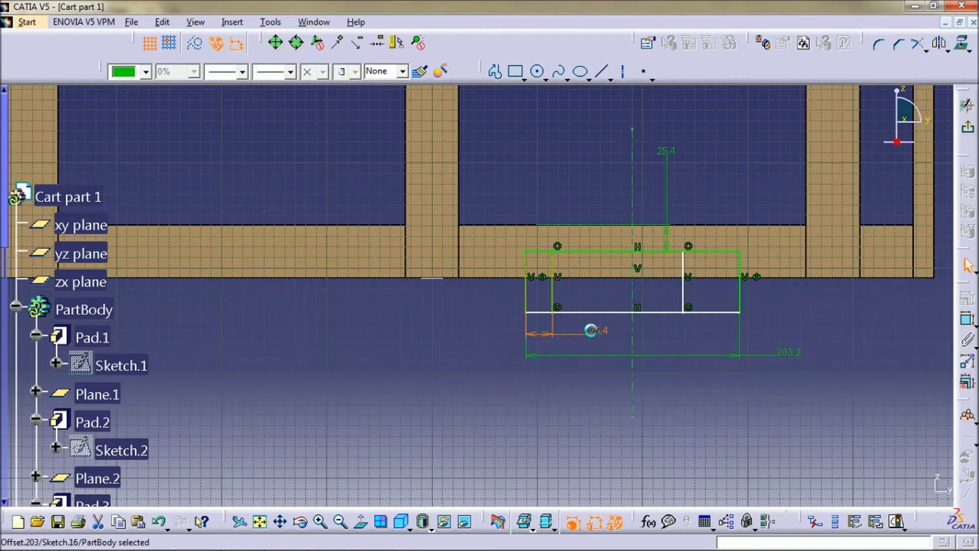
# Set the distance between the rectangle's left side and the left inner line to 50.8 mm.
pyautogui.doubleClick(593, 338)
pyautogui.write('50.8')
pyautogui.press('Return')
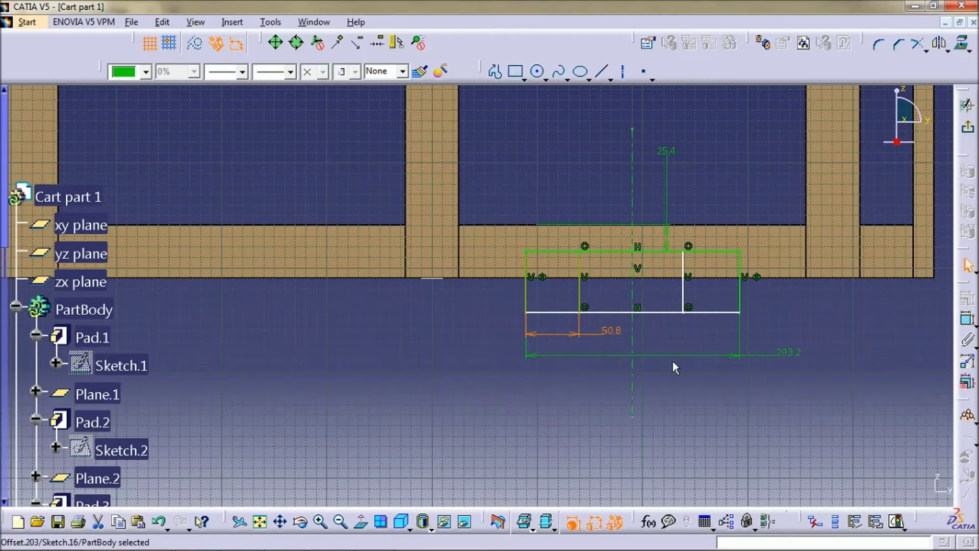
# Dimension the right inner line from the rectangle's right side and set the distance to 50.8 mm.
pyautogui.click(684, 306)
pyautogui.keyDown('ctrl'); pyautogui.click(740, 302); pyautogui.keyUp('ctrl')
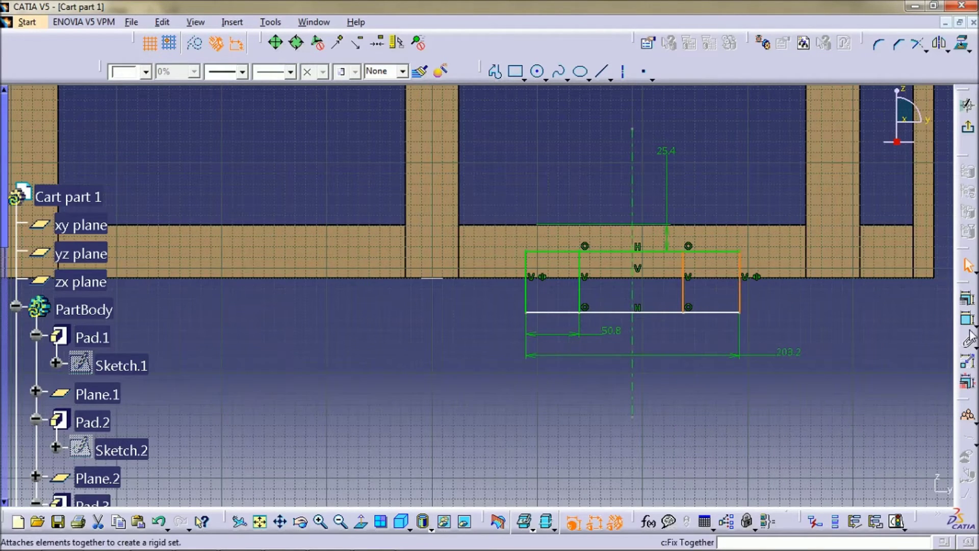
pyautogui.click(968, 264)
pyautogui.click(788, 337)
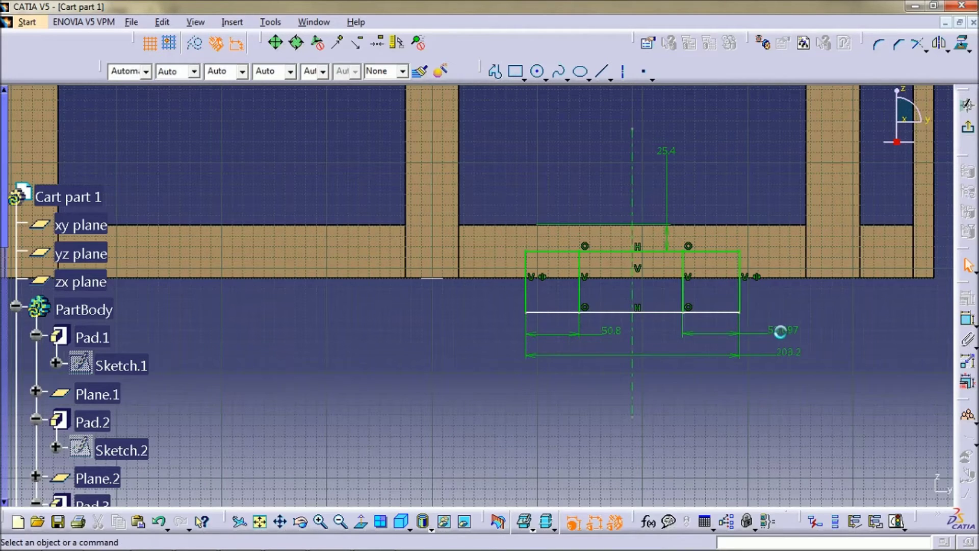
pyautogui.doubleClick(783, 337)
pyautogui.write('50.8')
pyautogui.press('Return')
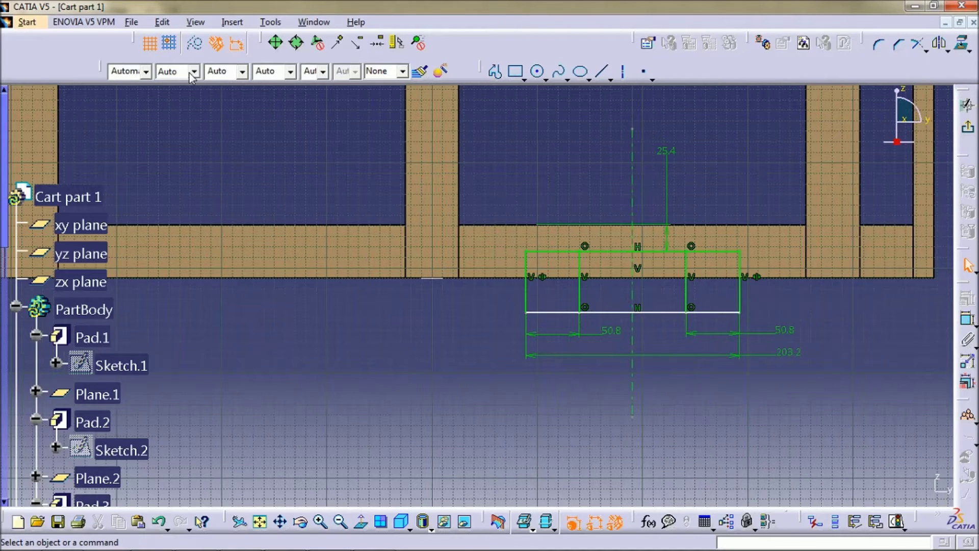
# Try to convert the rectangle's lower side into construction geometry.
pyautogui.click(196, 45)
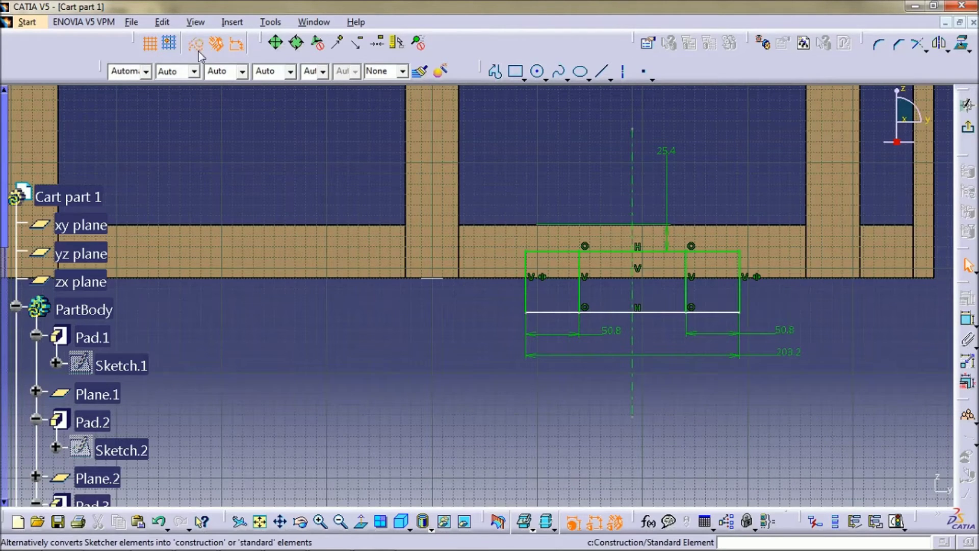
pyautogui.click(612, 314)
pyautogui.click(651, 327)
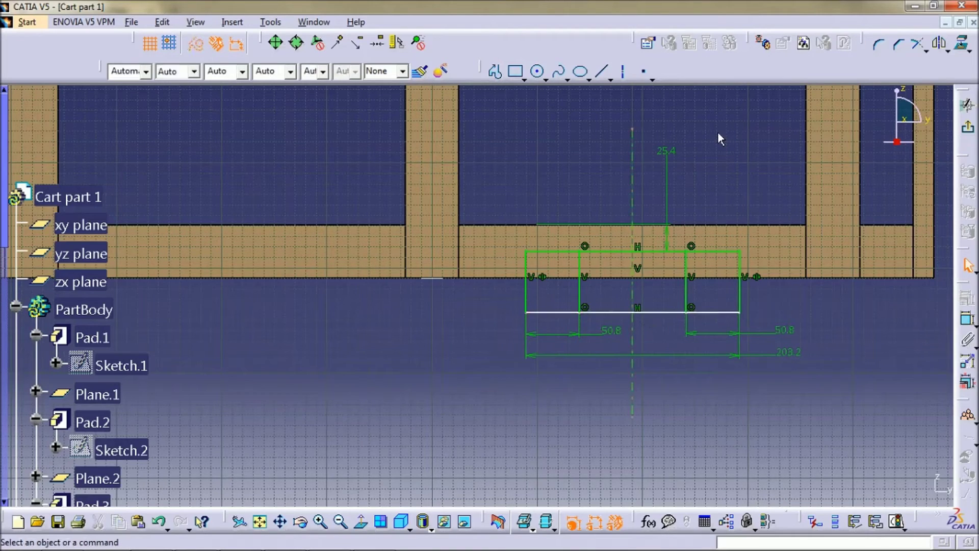
# Trim away the middle part of the rectangle's lower side between the two inner lines with Quick Trim.
pyautogui.click(947, 50)
pyautogui.click(926, 50)
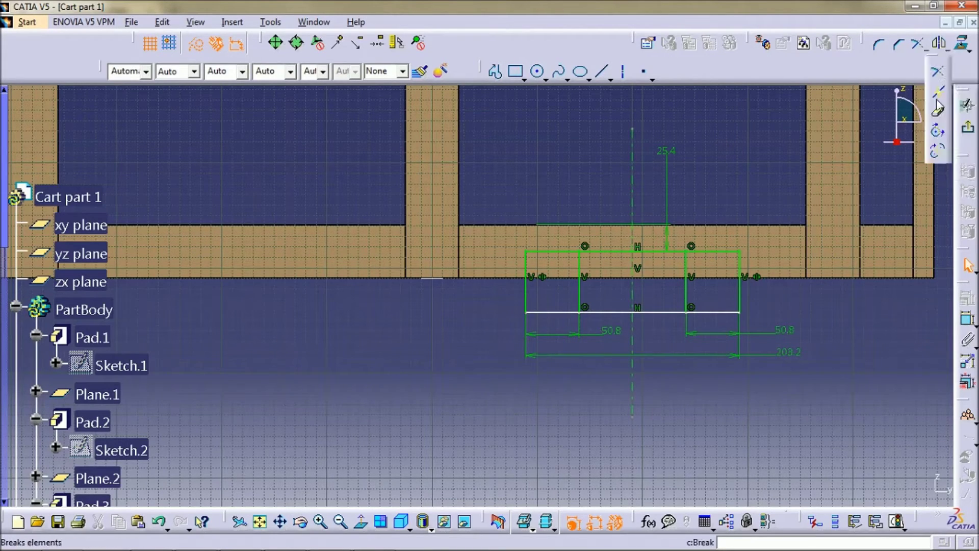
pyautogui.click(937, 109)
pyautogui.click(658, 311)
pyautogui.click(615, 313)
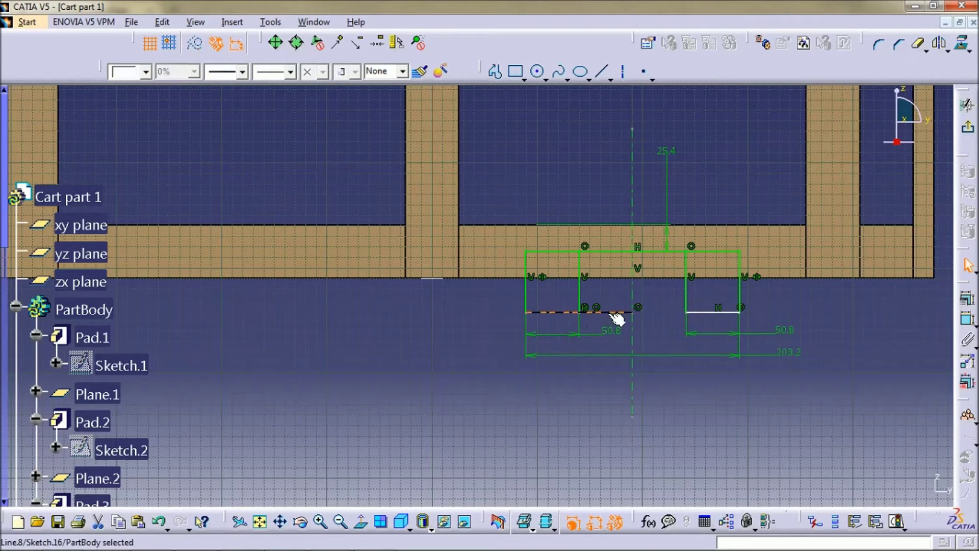
pyautogui.click(918, 43)
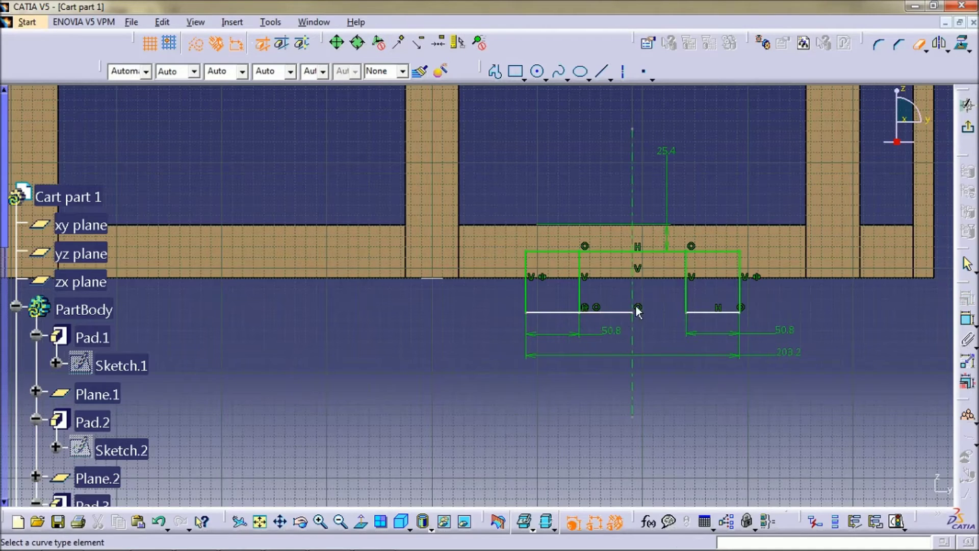
pyautogui.click(619, 312)
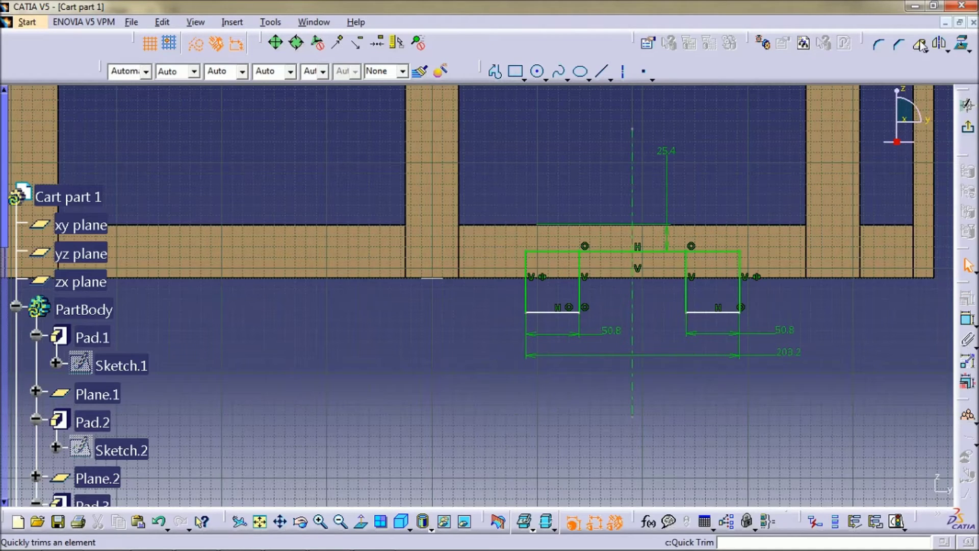
# Trim away the middle part of the rectangle's upper side, leaving two separate closed boxes.
pyautogui.doubleClick(920, 43)
pyautogui.click(612, 252)
pyautogui.click(671, 252)
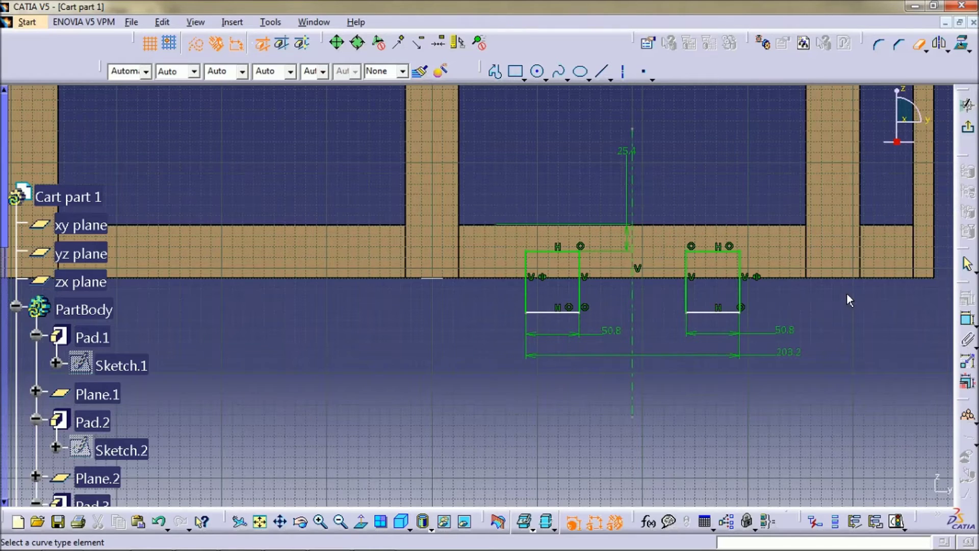
pyautogui.press('Escape')
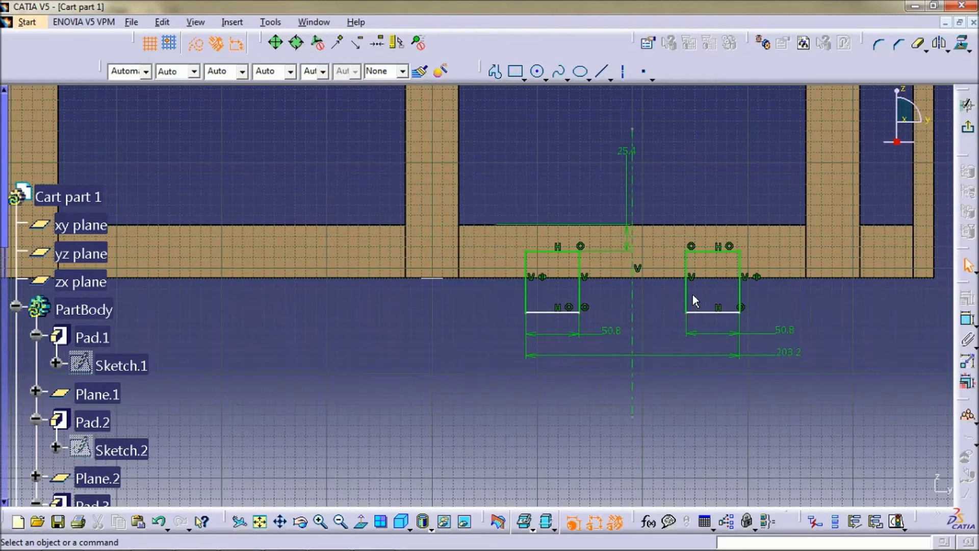
# Dimension the height of the right box along its inner side and set it to 2 in.
pyautogui.click(968, 320)
pyautogui.click(687, 289)
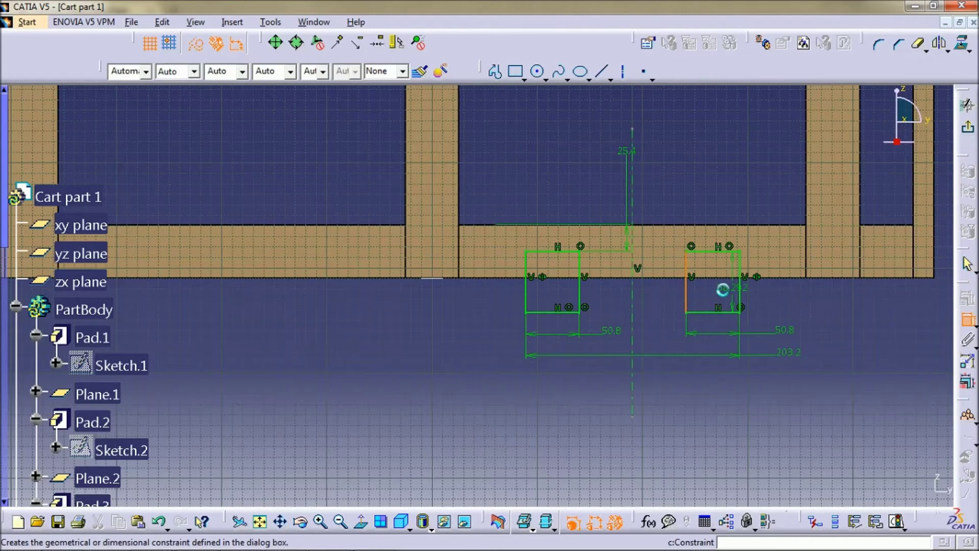
pyautogui.click(668, 288)
pyautogui.doubleClick(668, 288)
pyautogui.write('2')
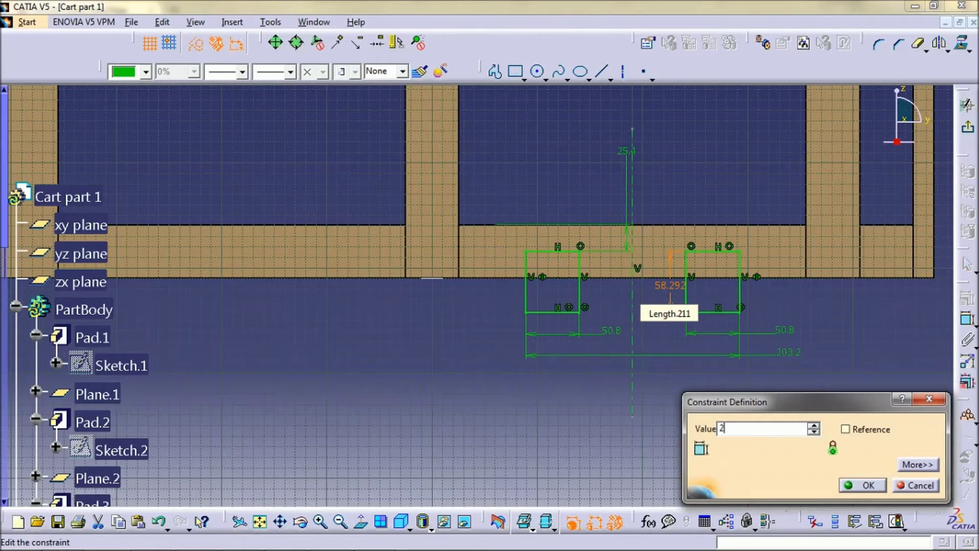
pyautogui.write('in')
pyautogui.press('Return')
pyautogui.click(781, 299)
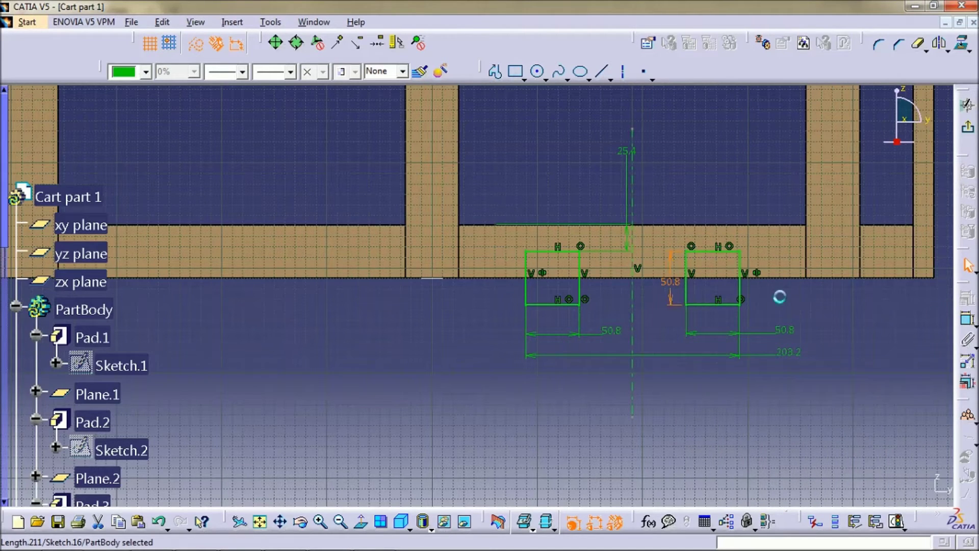
# Exit the sketch and start a pad of the two boxes with a length of 1.5 ft and mirrored extent.
pyautogui.moveTo(784, 304); pyautogui.dragTo(775, 325, button='middle')
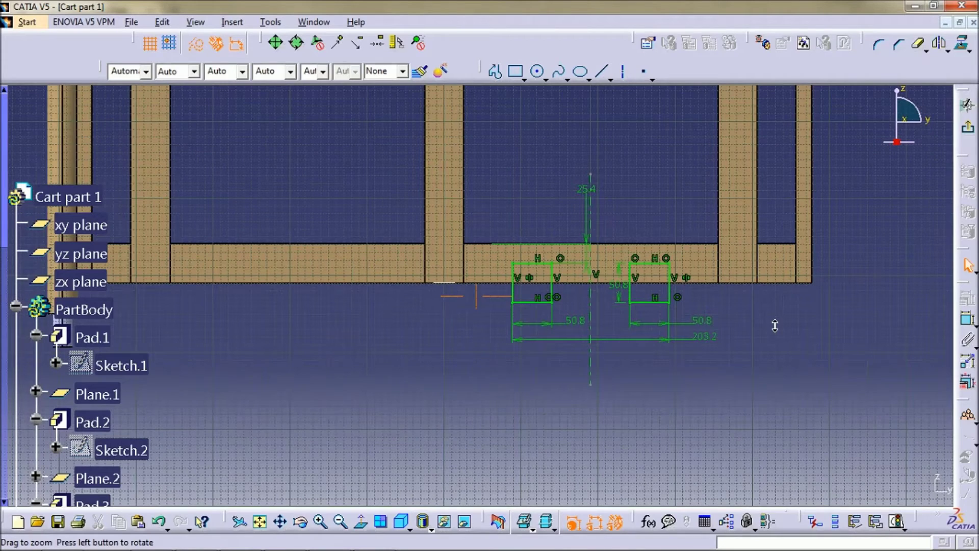
pyautogui.click(968, 127)
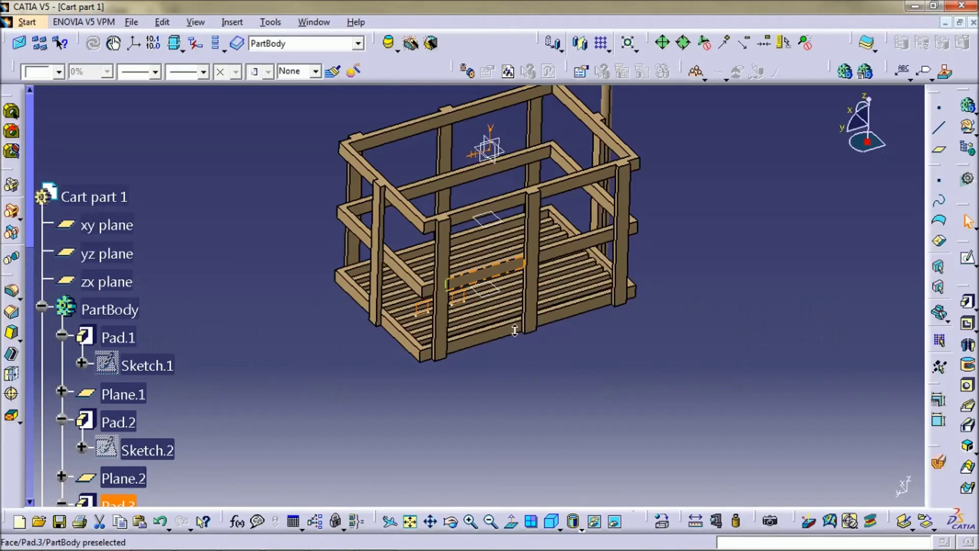
pyautogui.click(966, 306)
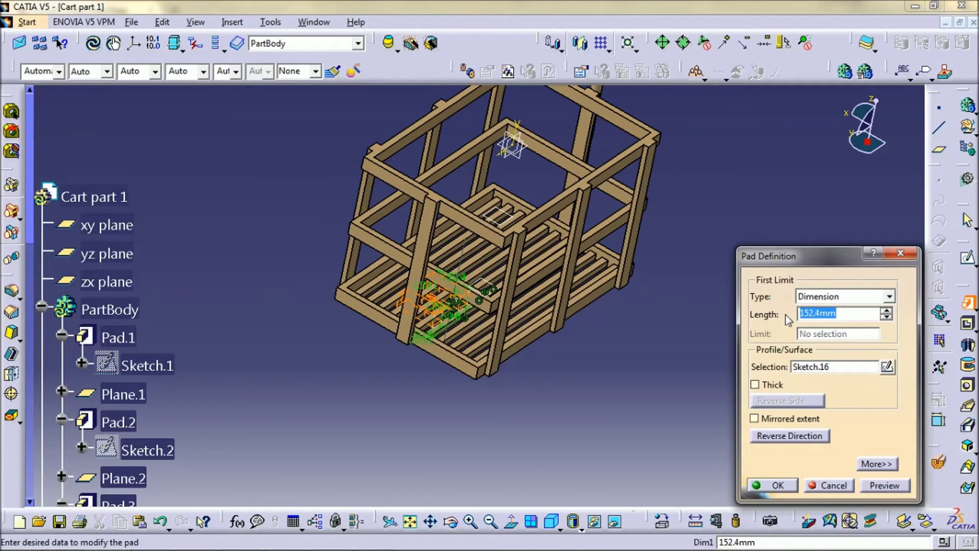
pyautogui.write('1.')
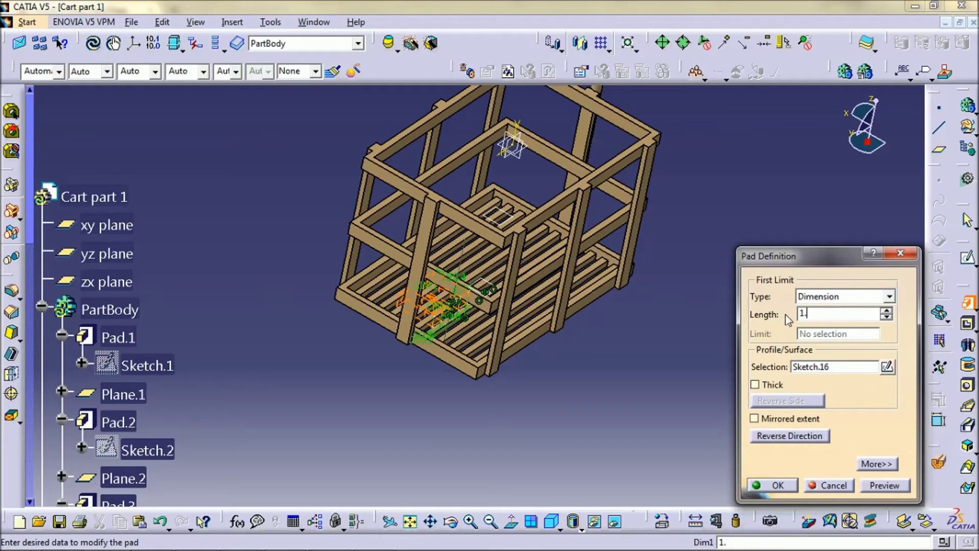
pyautogui.write('5ft')
pyautogui.click(883, 486)
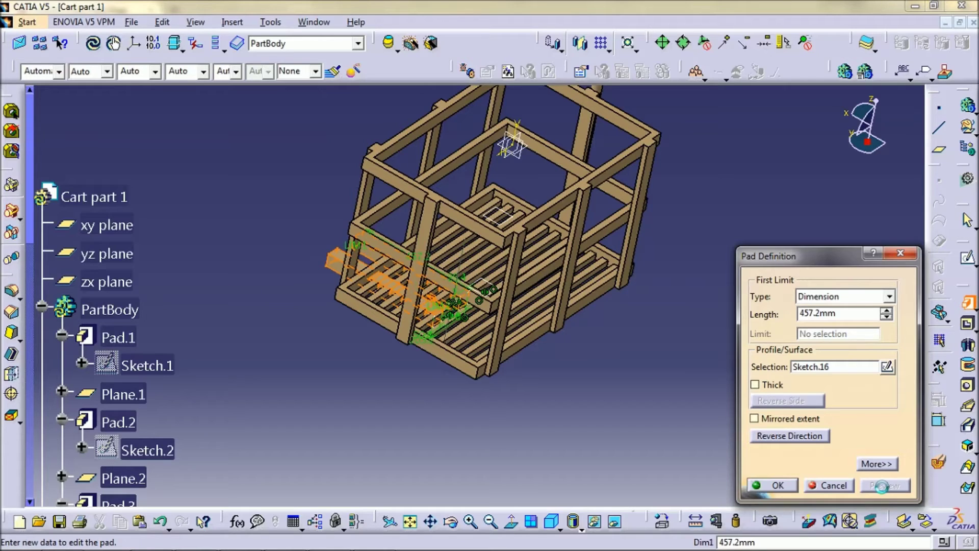
pyautogui.moveTo(343, 426); pyautogui.dragTo(336, 378, button='middle')
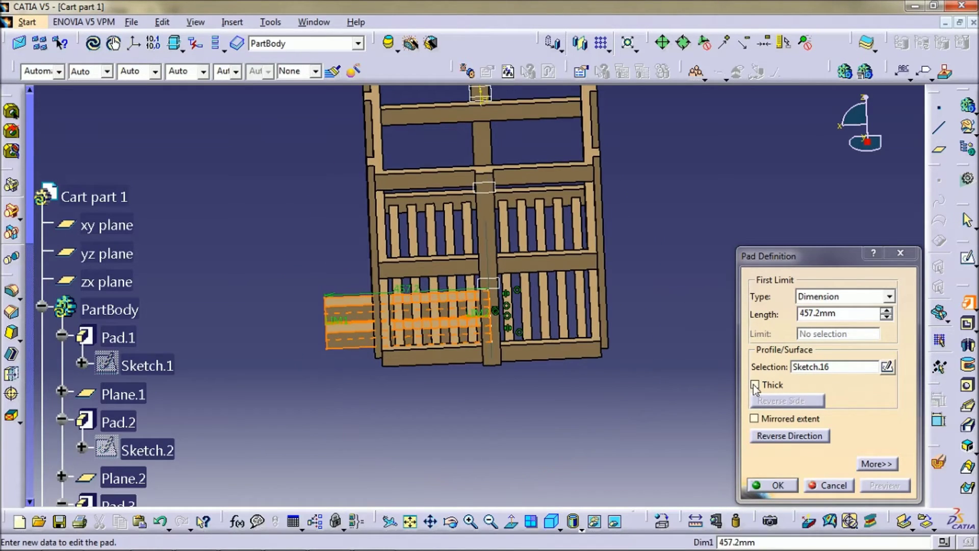
pyautogui.click(773, 418)
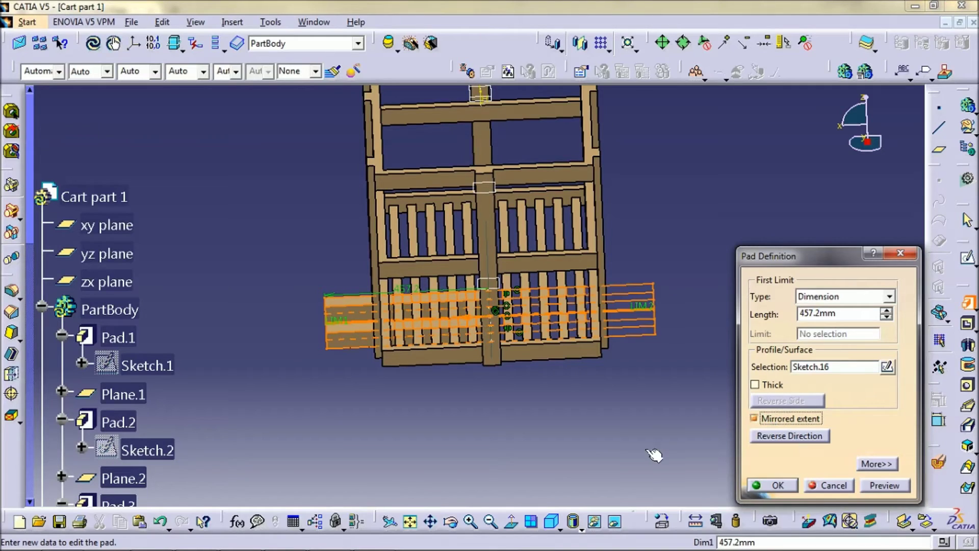
# Set the mirrored pad's length to 440 mm and preview how far the beams protrude from the frame.
pyautogui.moveTo(638, 421)
pyautogui.mouseDown(button='middle')
pyautogui.moveTo(624, 431)
pyautogui.moveTo(643, 408)
pyautogui.mouseUp(button='middle')
pyautogui.moveTo(842, 313); pyautogui.dragTo(782, 322)
pyautogui.write('440')
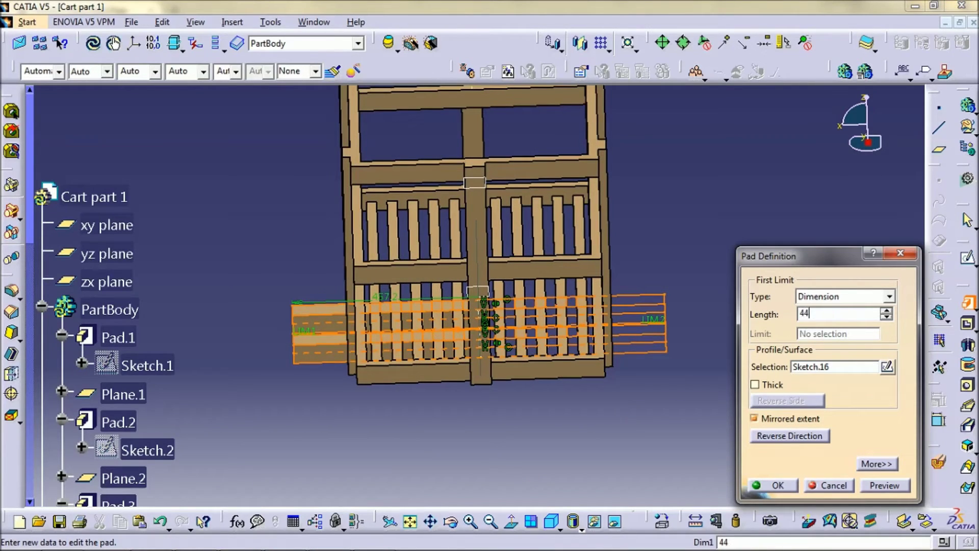
pyautogui.click(884, 485)
pyautogui.moveTo(400, 415); pyautogui.dragTo(533, 321, button='middle')
# Reduce the pad's length to 400 mm and check the beam ends against the frame.
pyautogui.click(771, 316)
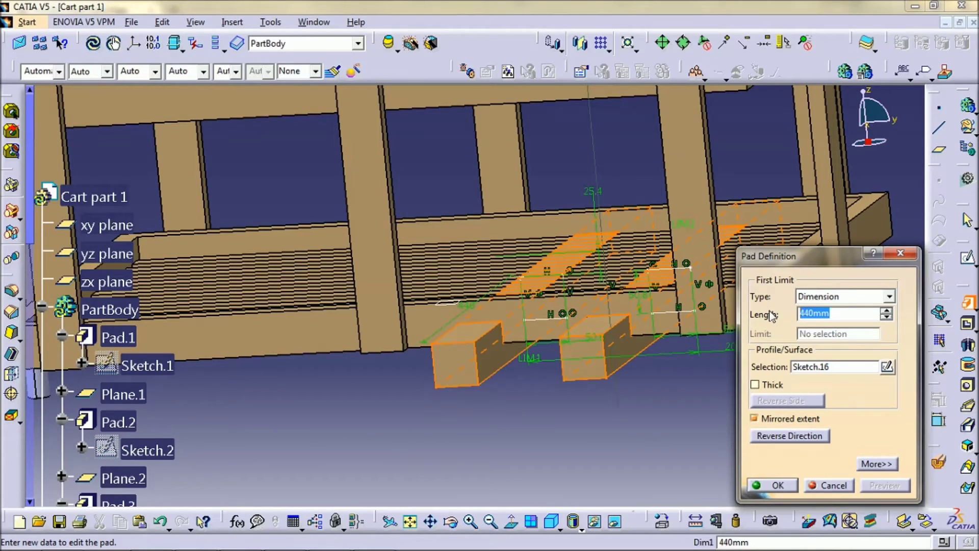
pyautogui.write('400')
pyautogui.press('Return')
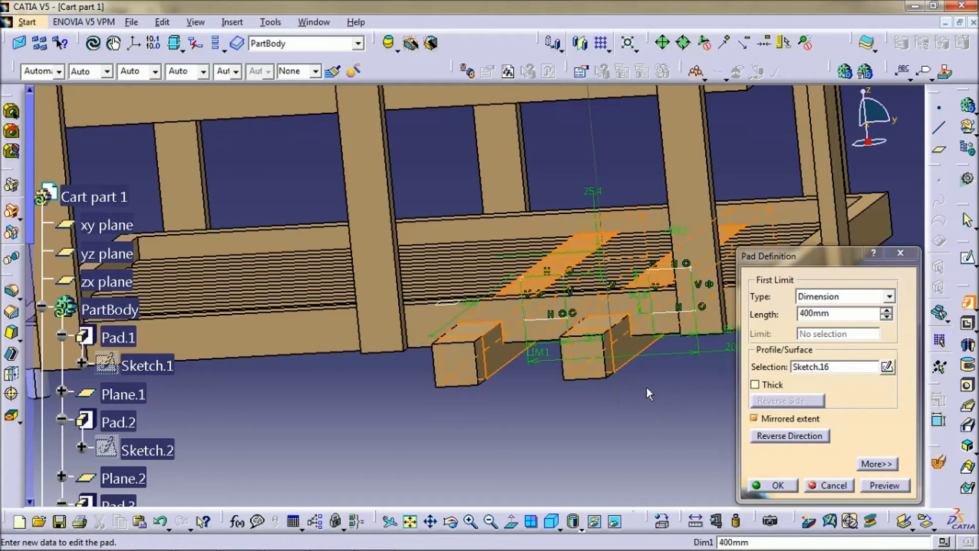
pyautogui.moveTo(646, 387); pyautogui.dragTo(418, 336, button='middle')
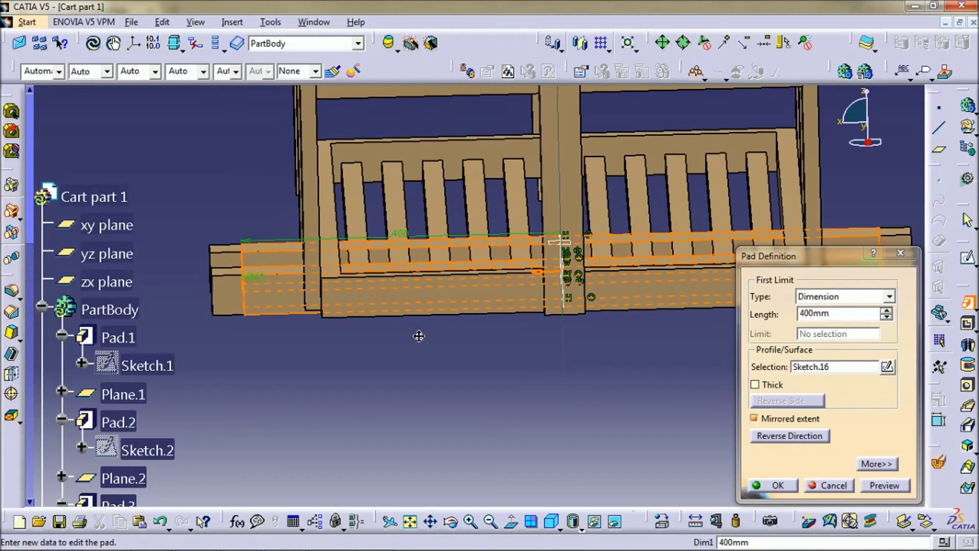
# Shorten the pad's length to 380 mm.
pyautogui.doubleClick(848, 313)
pyautogui.write('380')
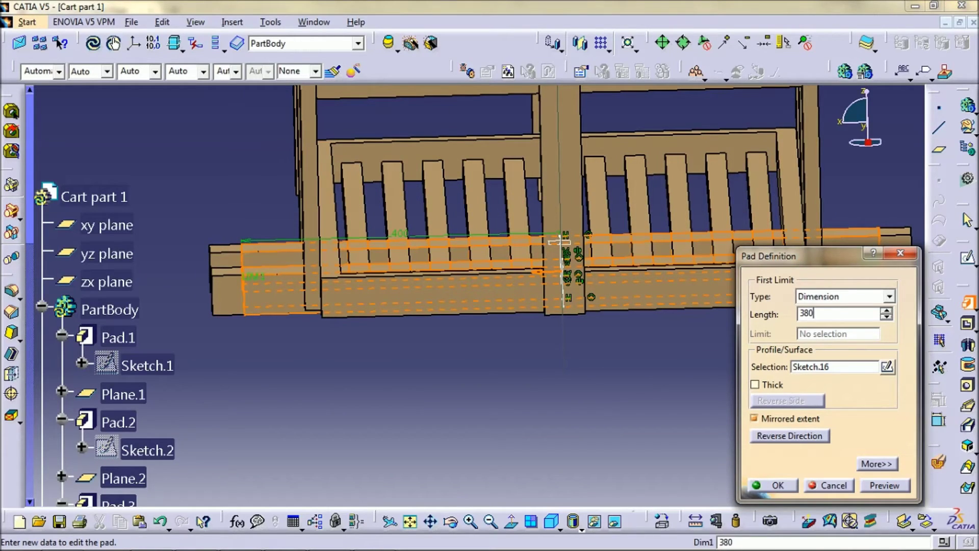
pyautogui.click(424, 377)
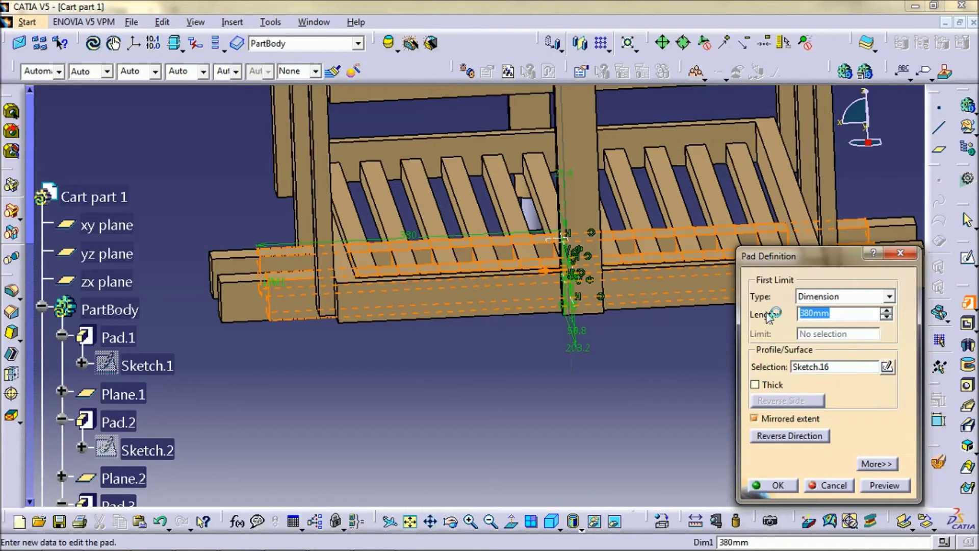
# Set the pad's length to 360 mm and create the two mirrored beams under the cart.
pyautogui.write('360')
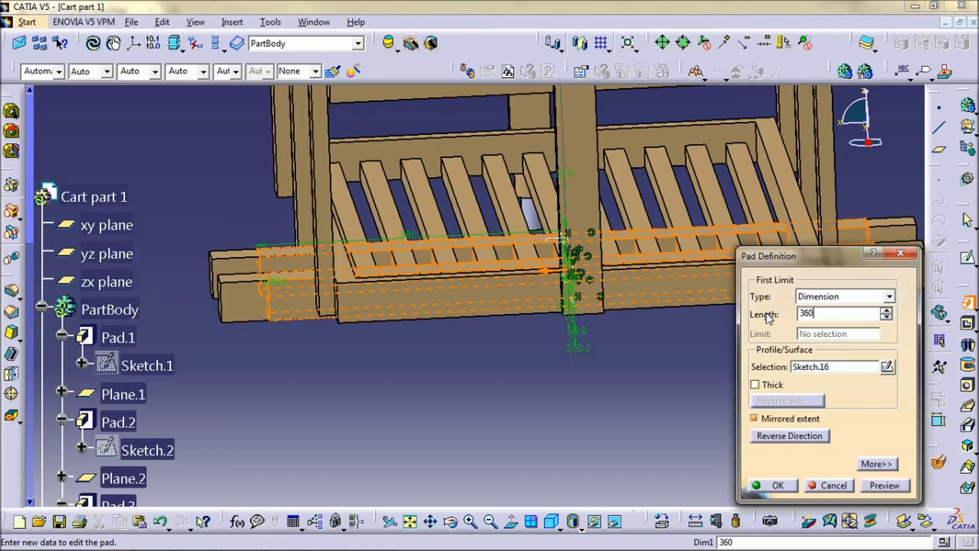
pyautogui.click(559, 408)
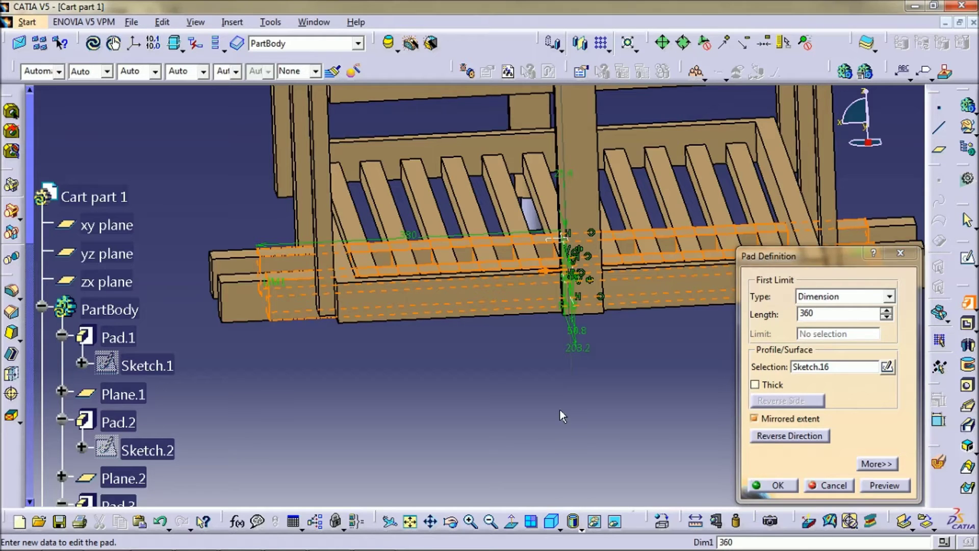
pyautogui.click(767, 485)
pyautogui.moveTo(754, 476)
pyautogui.mouseDown(button='middle')
pyautogui.moveTo(627, 359)
pyautogui.moveTo(476, 358)
pyautogui.moveTo(587, 354)
pyautogui.moveTo(573, 344)
pyautogui.moveTo(595, 332)
pyautogui.moveTo(620, 337)
pyautogui.moveTo(580, 349)
pyautogui.moveTo(628, 324)
pyautogui.moveTo(546, 357)
pyautogui.moveTo(537, 328)
pyautogui.moveTo(584, 301)
pyautogui.moveTo(586, 313)
pyautogui.moveTo(518, 367)
pyautogui.moveTo(507, 340)
pyautogui.moveTo(491, 336)
pyautogui.moveTo(461, 367)
pyautogui.moveTo(523, 364)
pyautogui.moveTo(512, 343)
pyautogui.moveTo(520, 376)
pyautogui.moveTo(599, 336)
pyautogui.moveTo(516, 364)
pyautogui.moveTo(510, 393)
pyautogui.mouseUp(button='middle')
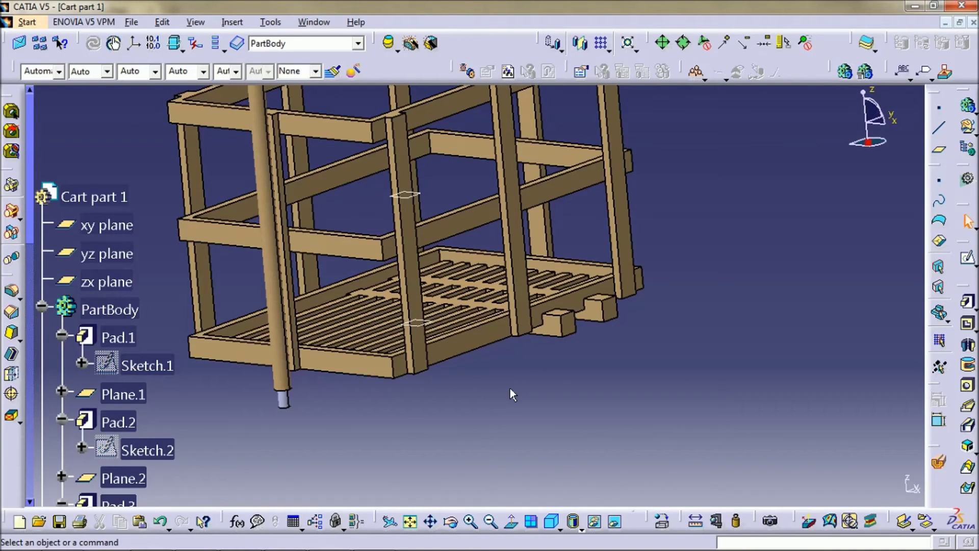
# On the beam's end face, sketch a rectangle spanning both beams and make its lower side coincident with the beam's lower edge.
pyautogui.click(968, 262)
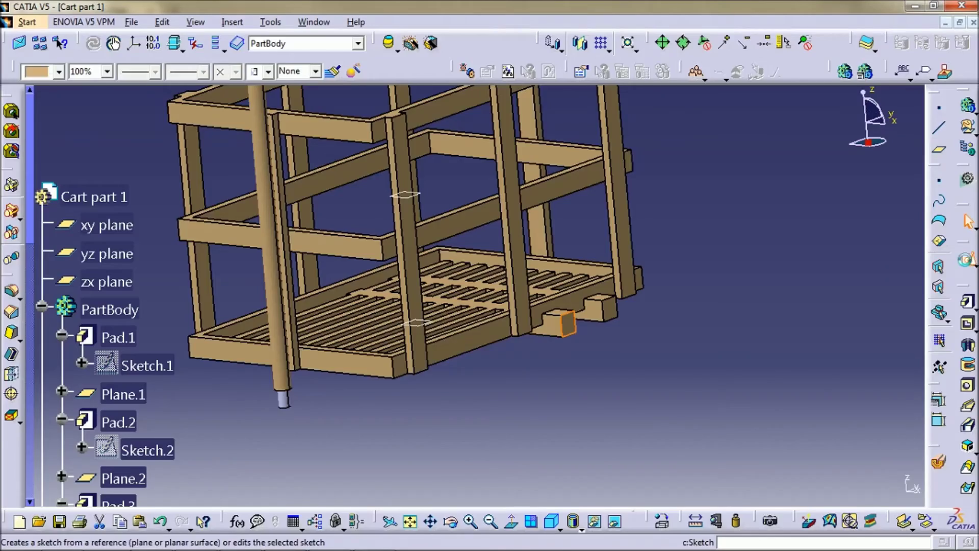
pyautogui.moveTo(659, 362); pyautogui.dragTo(569, 342, button='middle')
pyautogui.click(967, 298)
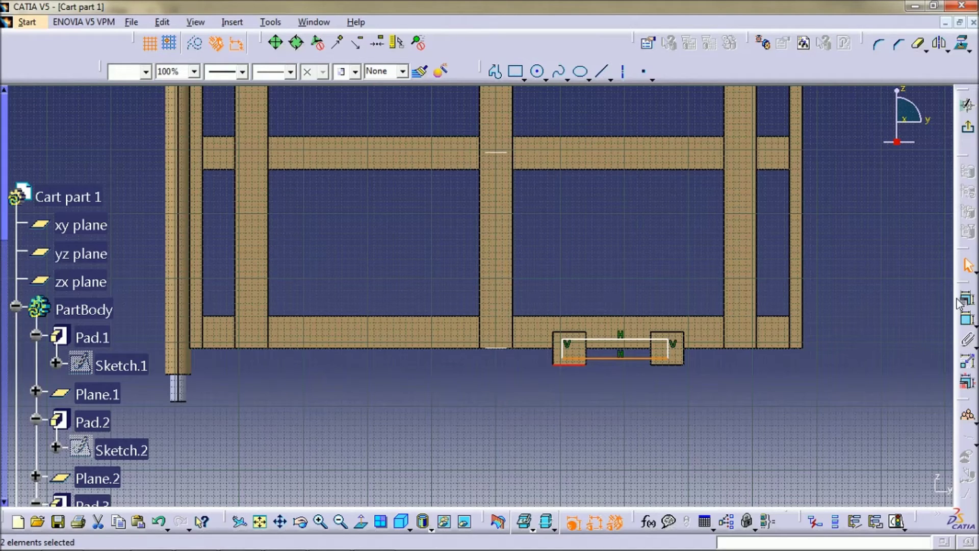
pyautogui.click(966, 300)
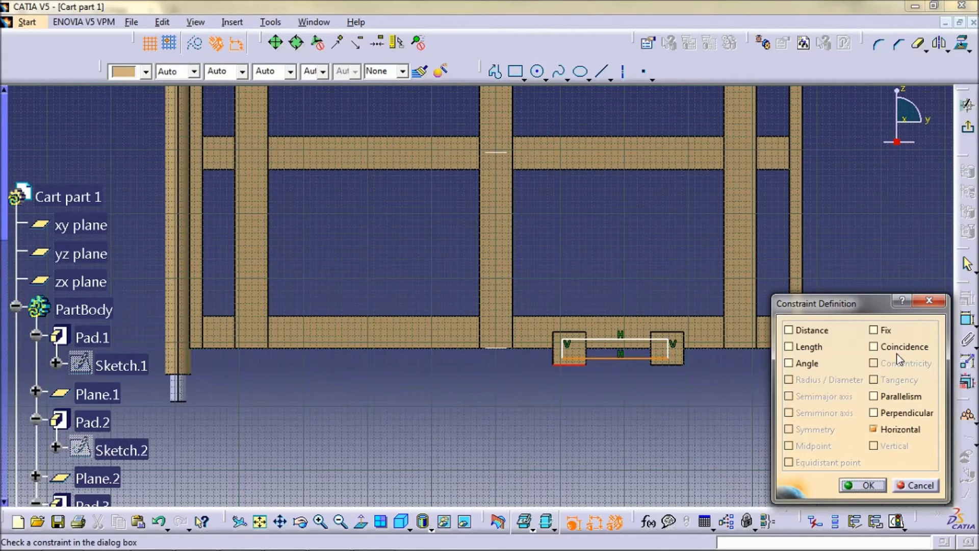
pyautogui.click(866, 482)
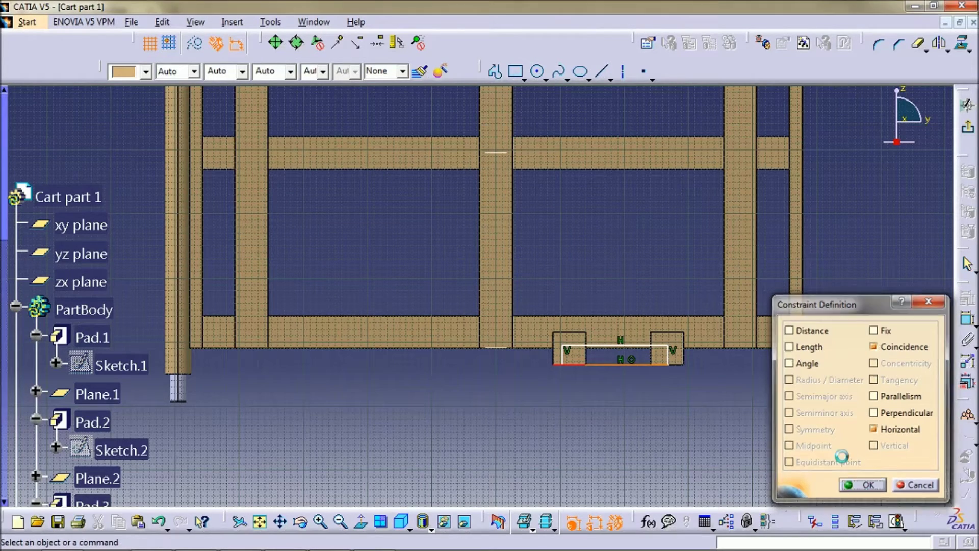
pyautogui.click(862, 485)
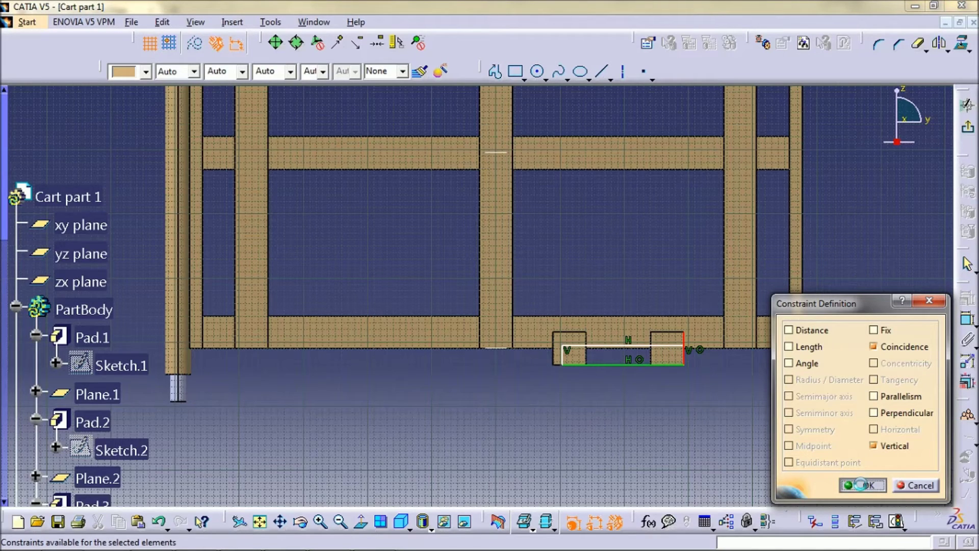
# Make the rectangle's two vertical sides and upper side coincident with the outer and top edges of the beams.
pyautogui.click(861, 484)
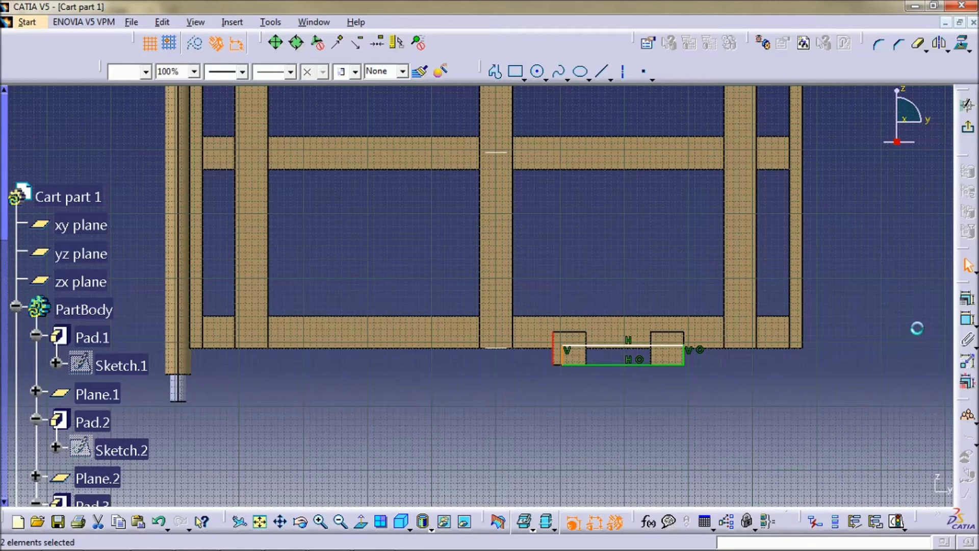
pyautogui.click(966, 298)
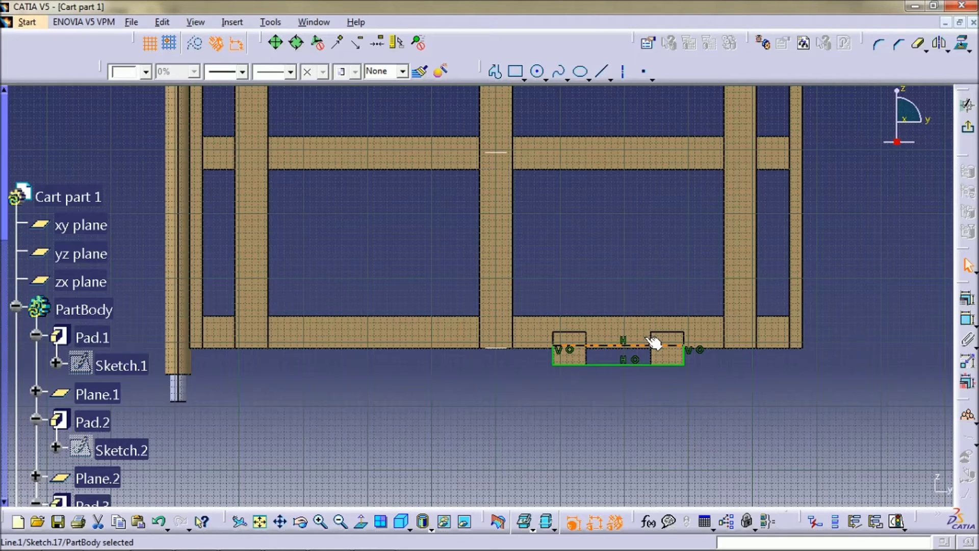
pyautogui.keyDown('ctrl'); pyautogui.click(667, 332); pyautogui.keyUp('ctrl')
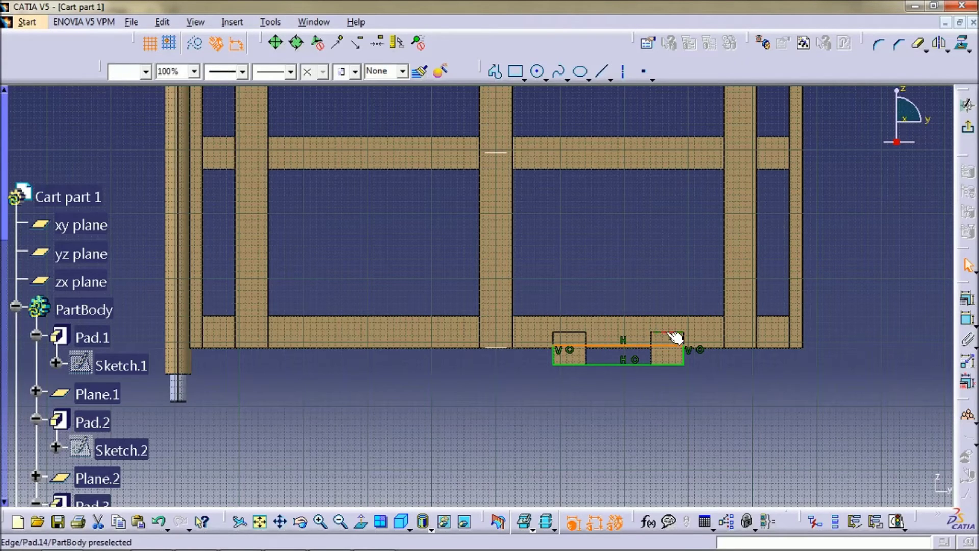
pyautogui.click(966, 297)
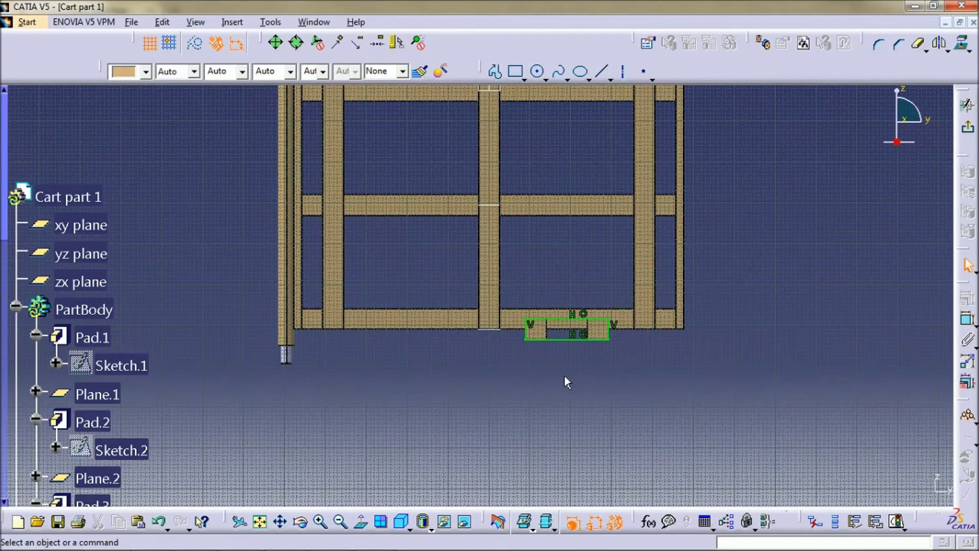
# Finish the rectangle sketch and extrude it 25.4/2 mm as a board across the two beam ends.
pyautogui.moveTo(564, 377); pyautogui.dragTo(597, 382, button='middle')
pyautogui.click(970, 127)
pyautogui.click(969, 128)
pyautogui.click(969, 302)
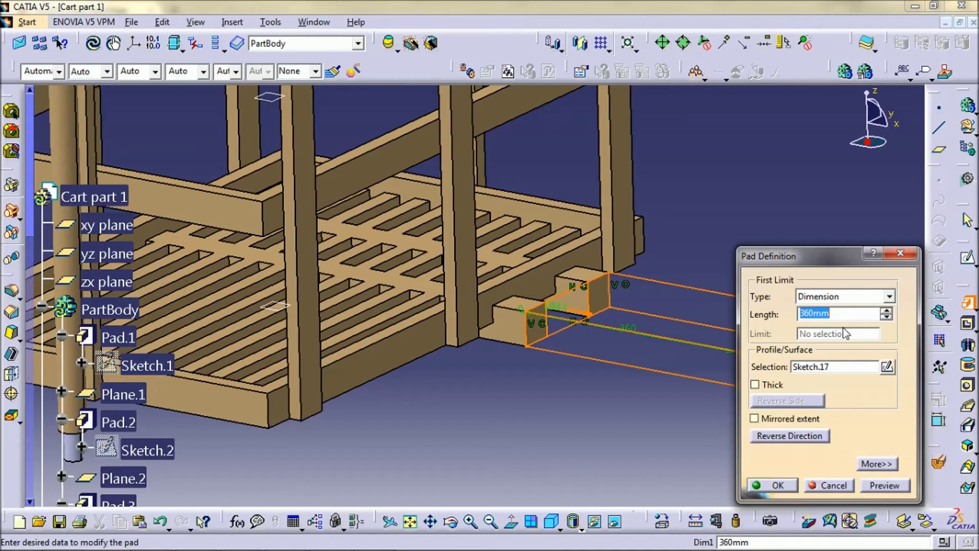
pyautogui.write('2.5')
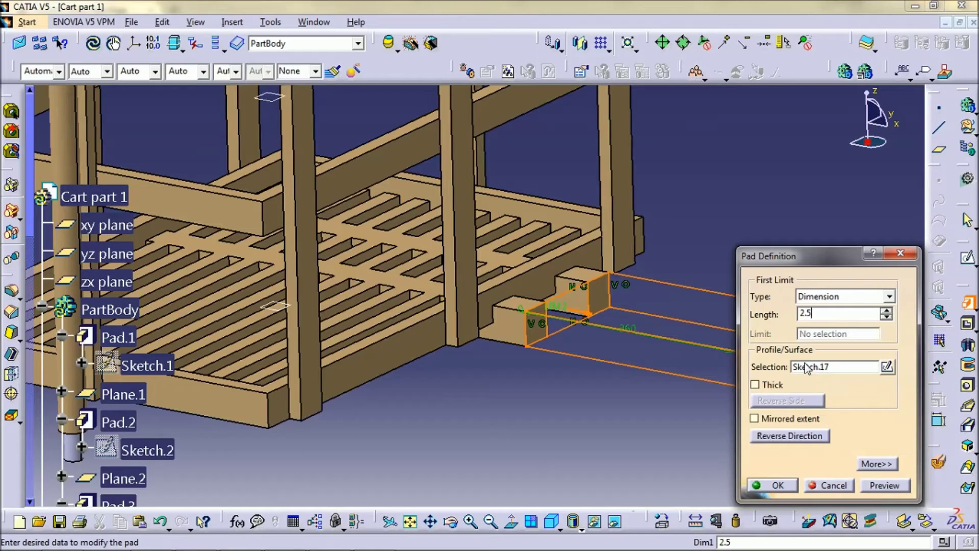
pyautogui.press('BackSpace')
pyautogui.press('BackSpace')
pyautogui.write('5.4/2')
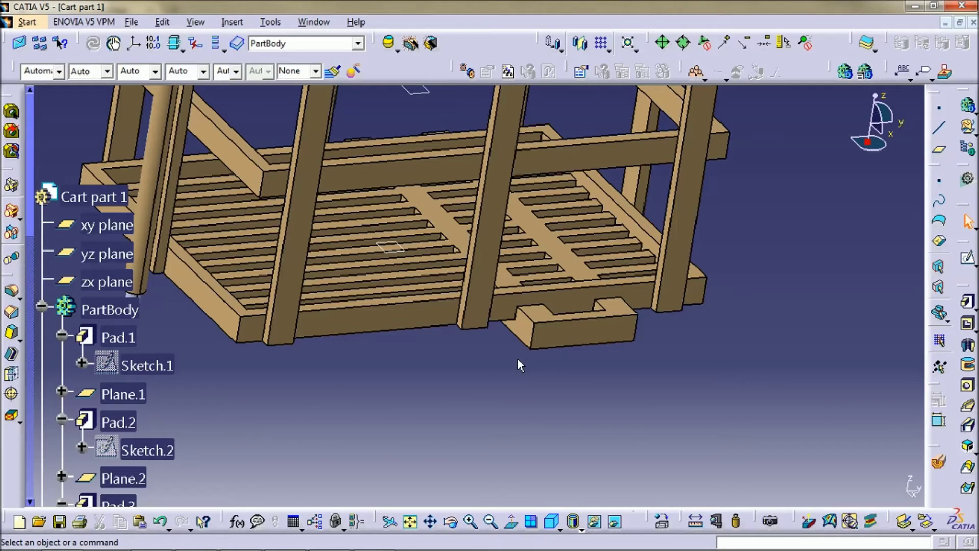
# On the opposite beam end face, project the profile of Sketch.17 into a new sketch and extrude it into a matching end board.
pyautogui.moveTo(518, 360); pyautogui.dragTo(493, 365, button='middle')
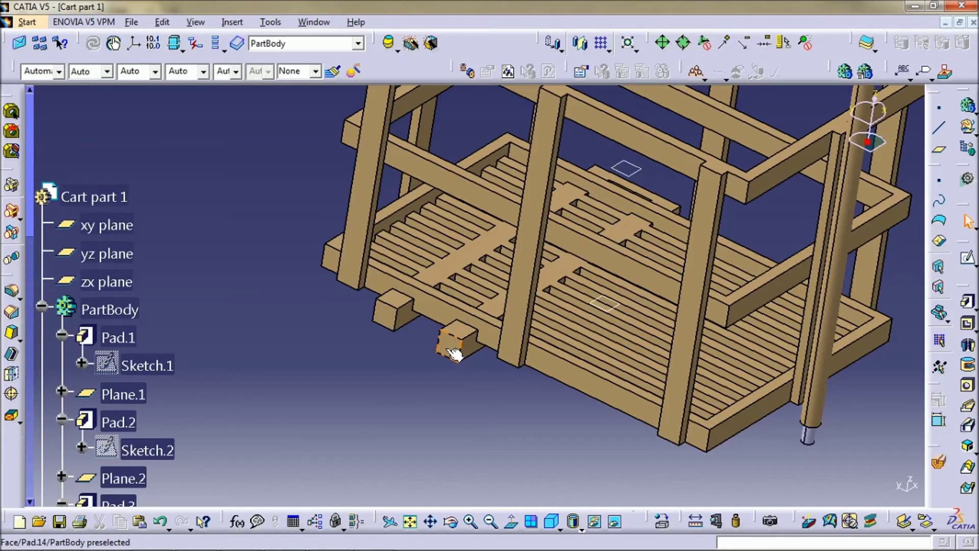
pyautogui.click(454, 353)
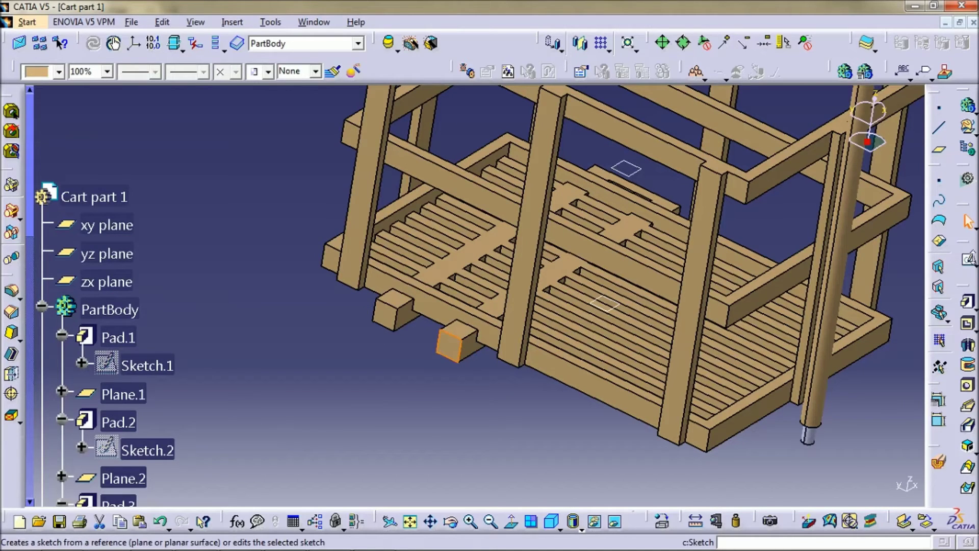
pyautogui.click(965, 259)
pyautogui.click(968, 259)
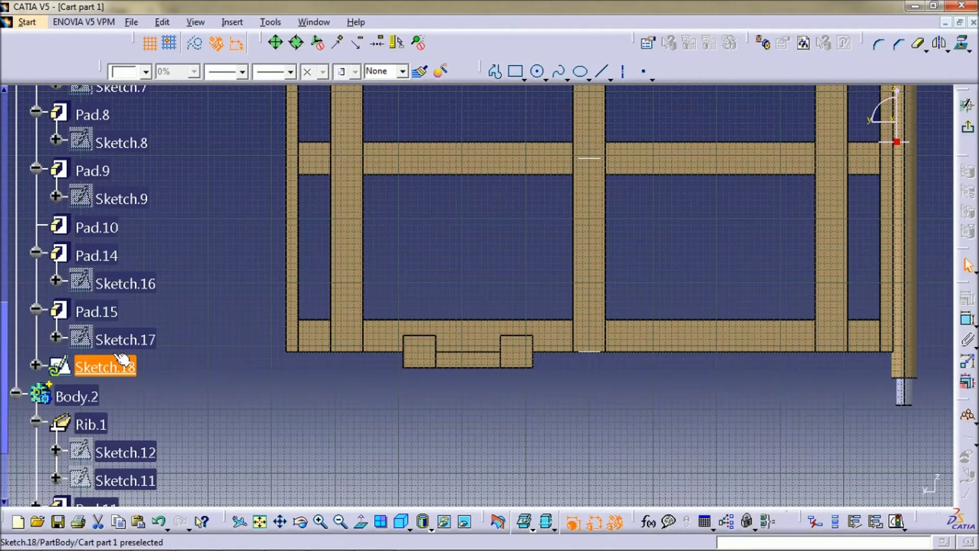
pyautogui.click(566, 321)
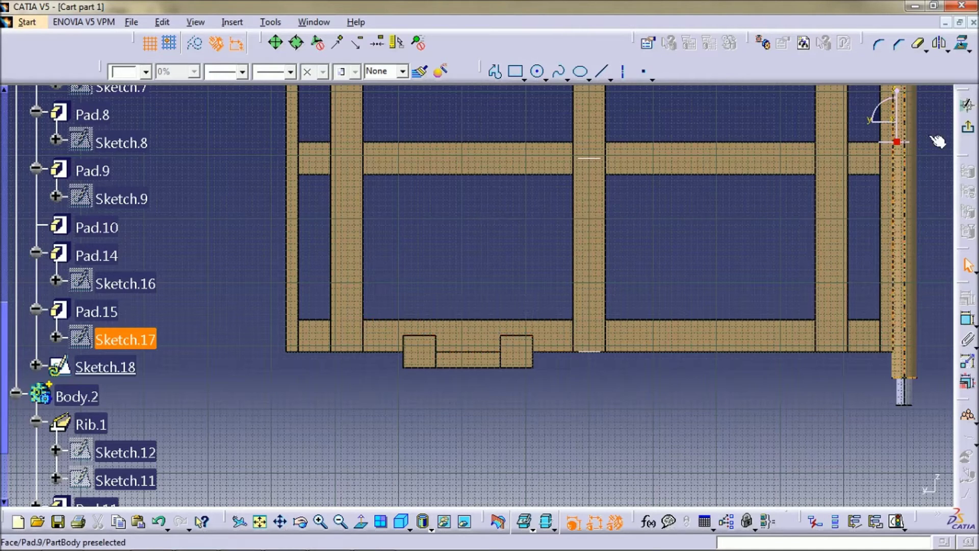
pyautogui.click(962, 43)
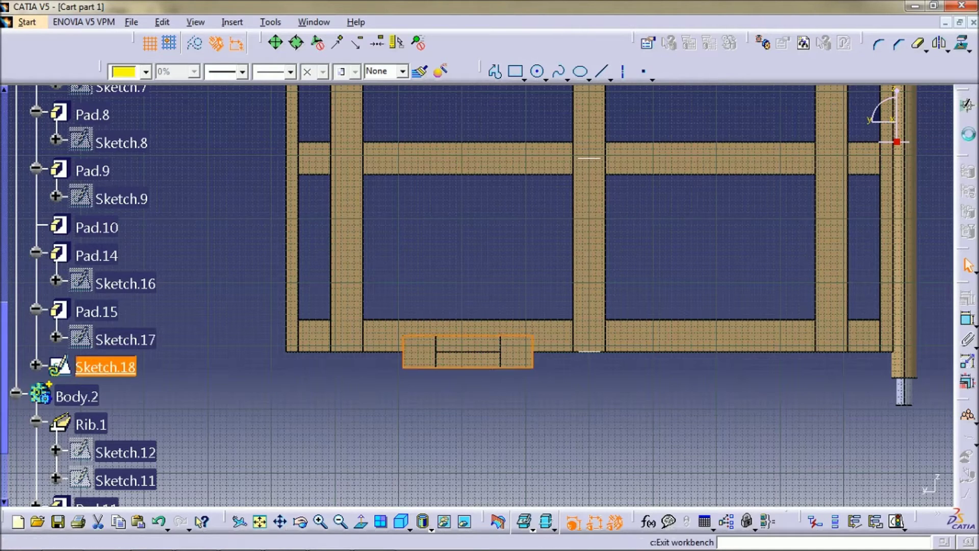
pyautogui.click(962, 42)
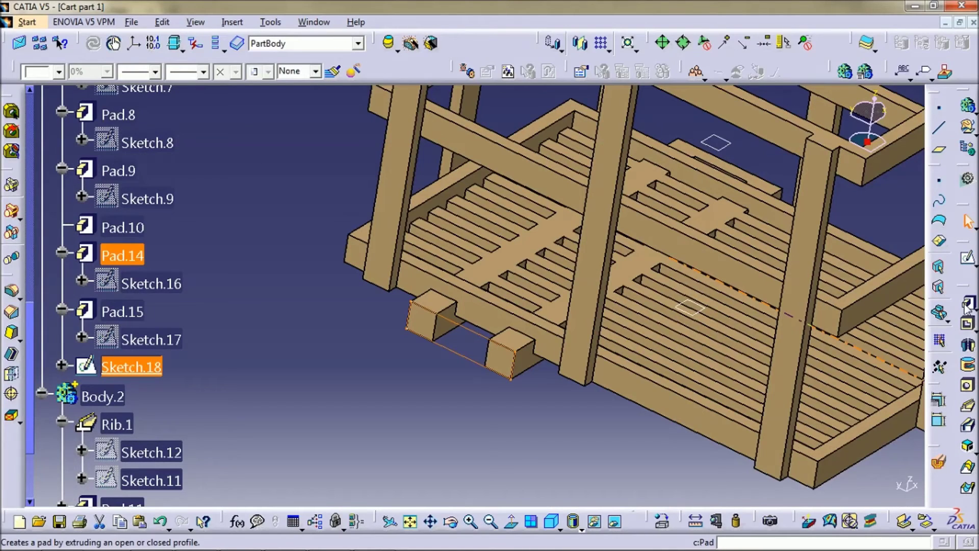
pyautogui.click(967, 305)
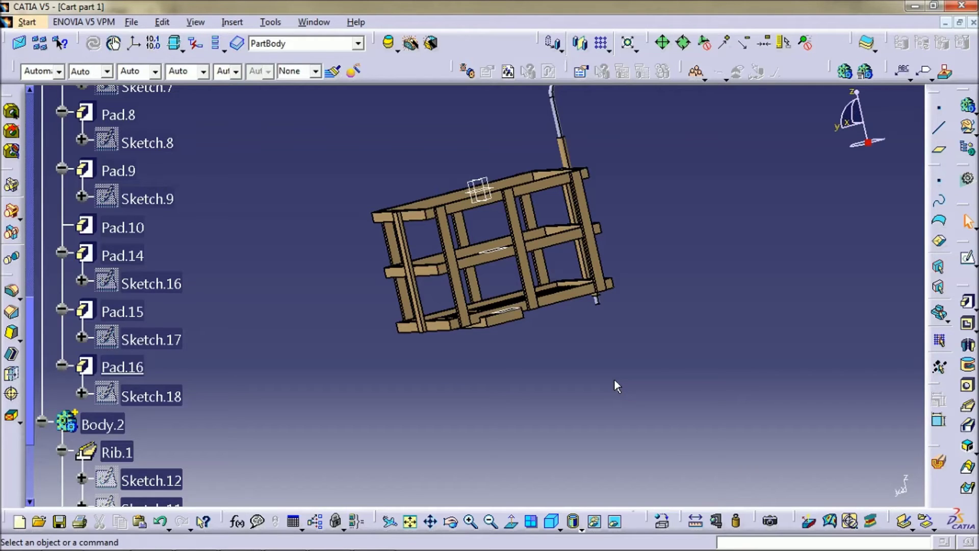
# On the new end board's outer face, sketch a circle about 26 mm in diameter near the middle.
pyautogui.moveTo(614, 385); pyautogui.dragTo(510, 380, button='middle')
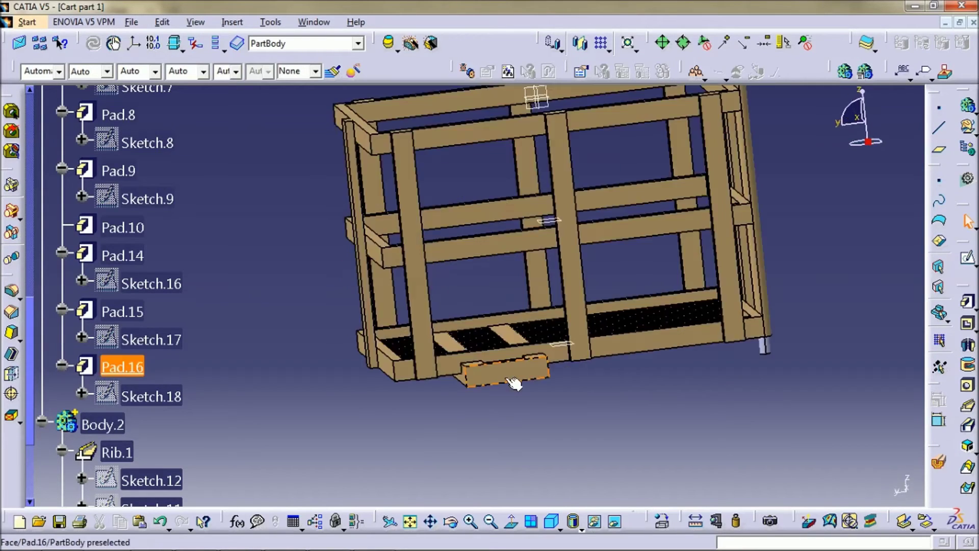
pyautogui.click(513, 382)
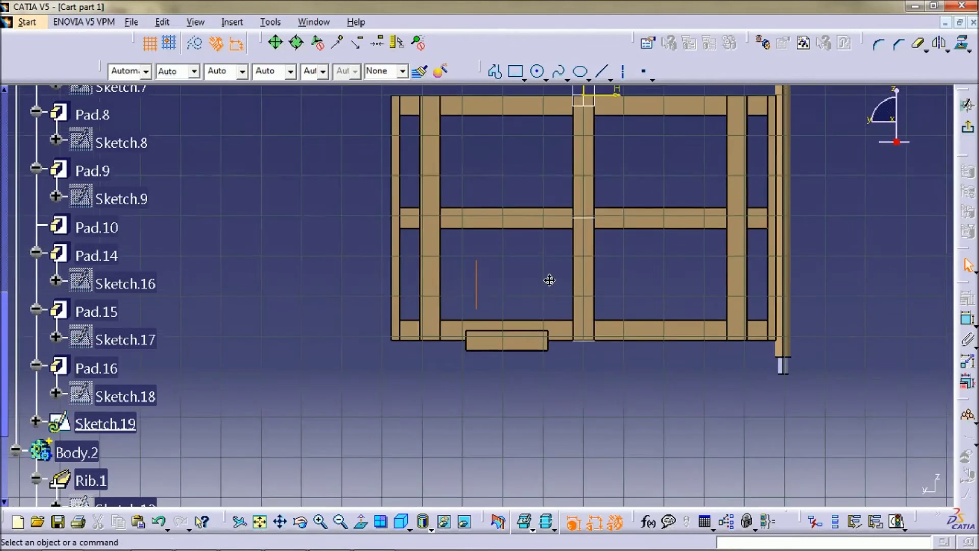
pyautogui.click(538, 71)
pyautogui.click(495, 297)
pyautogui.moveTo(497, 300); pyautogui.dragTo(534, 337, button='middle')
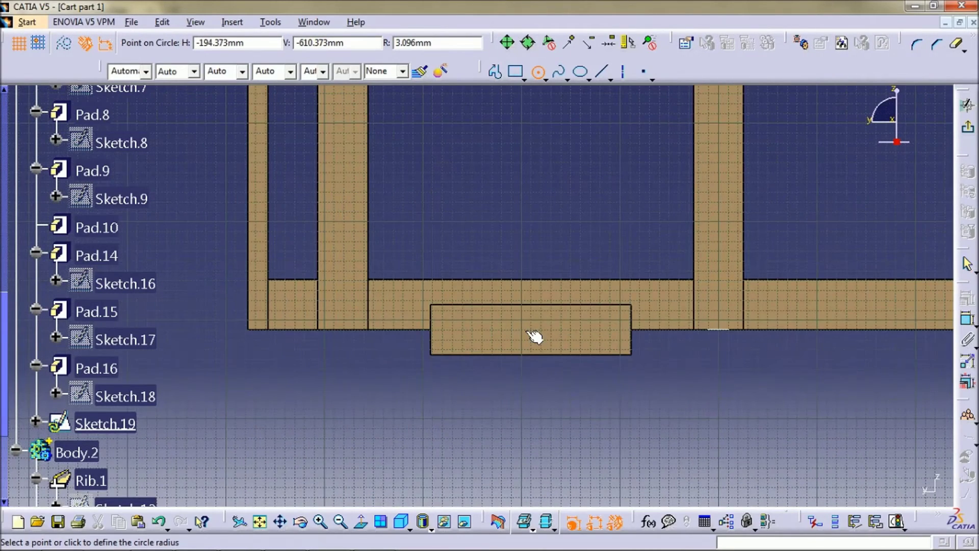
pyautogui.click(534, 336)
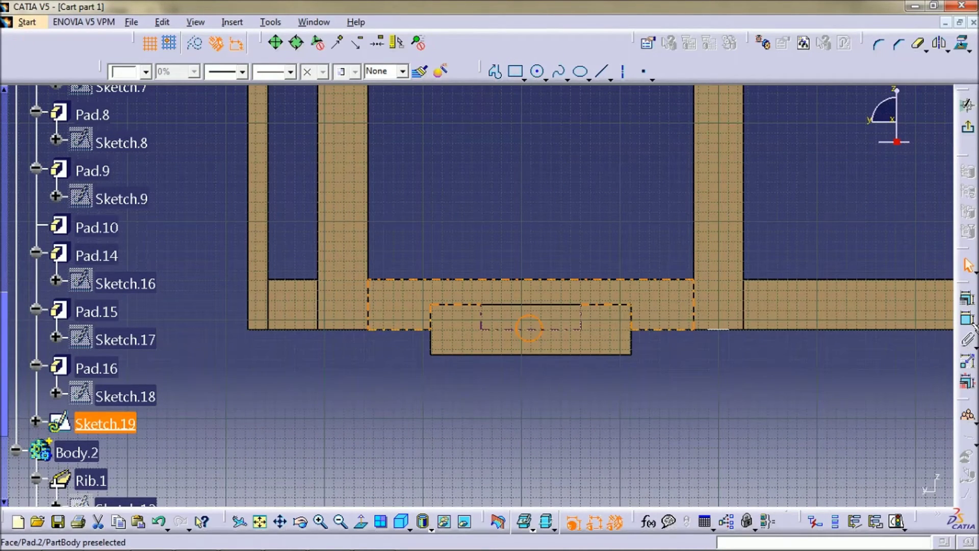
# Dimension the circle's diameter and set it to 25.4 mm.
pyautogui.click(968, 319)
pyautogui.click(536, 318)
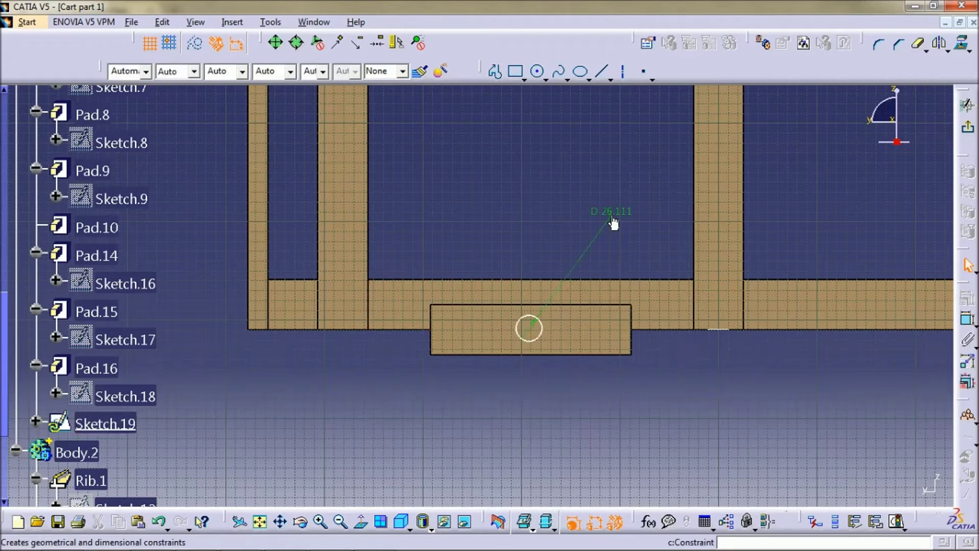
pyautogui.doubleClick(614, 223)
pyautogui.write('25.4')
pyautogui.press('Return')
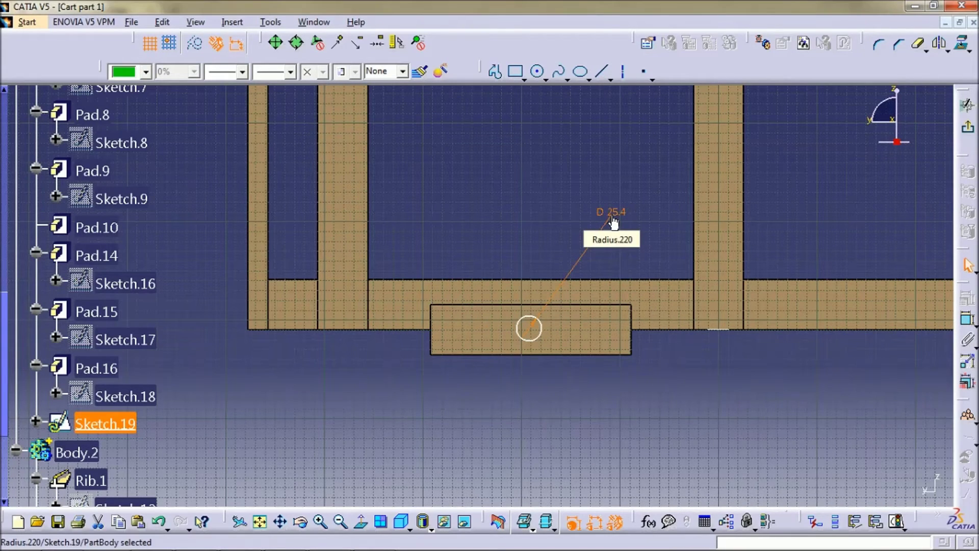
pyautogui.click(643, 427)
# Constrain the circle's centre as an equidistant point between the end board's two vertical edges.
pyautogui.moveTo(643, 426)
pyautogui.mouseDown(button='middle')
pyautogui.moveTo(645, 389)
pyautogui.moveTo(535, 333)
pyautogui.mouseUp(button='middle')
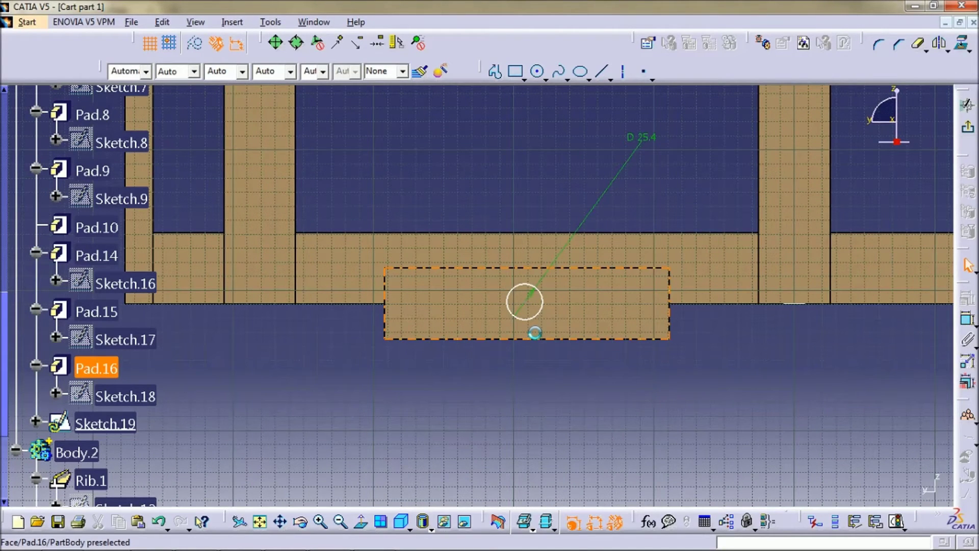
pyautogui.keyDown('ctrl'); pyautogui.click(385, 308); pyautogui.keyUp('ctrl')
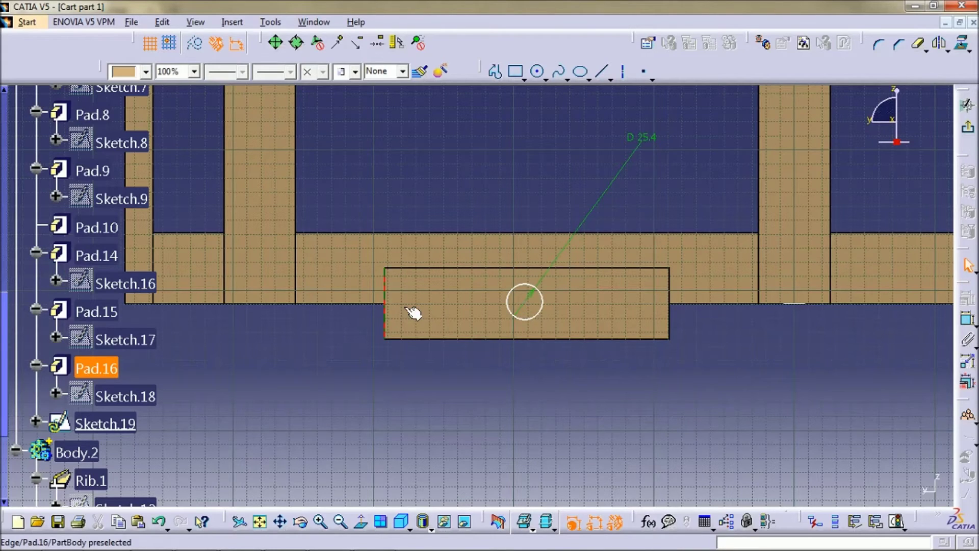
pyautogui.keyDown('ctrl'); pyautogui.click(531, 309); pyautogui.keyUp('ctrl')
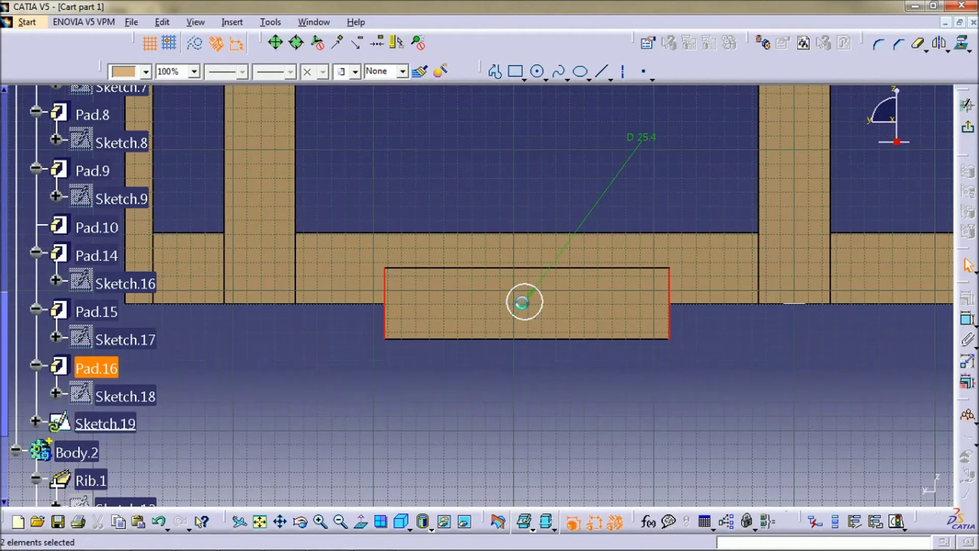
pyautogui.click(963, 296)
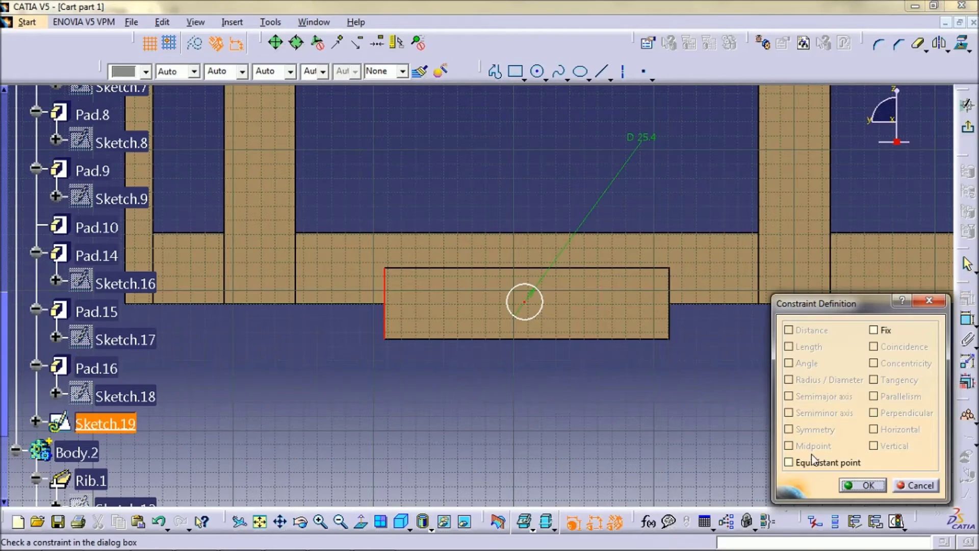
pyautogui.click(789, 462)
pyautogui.click(861, 485)
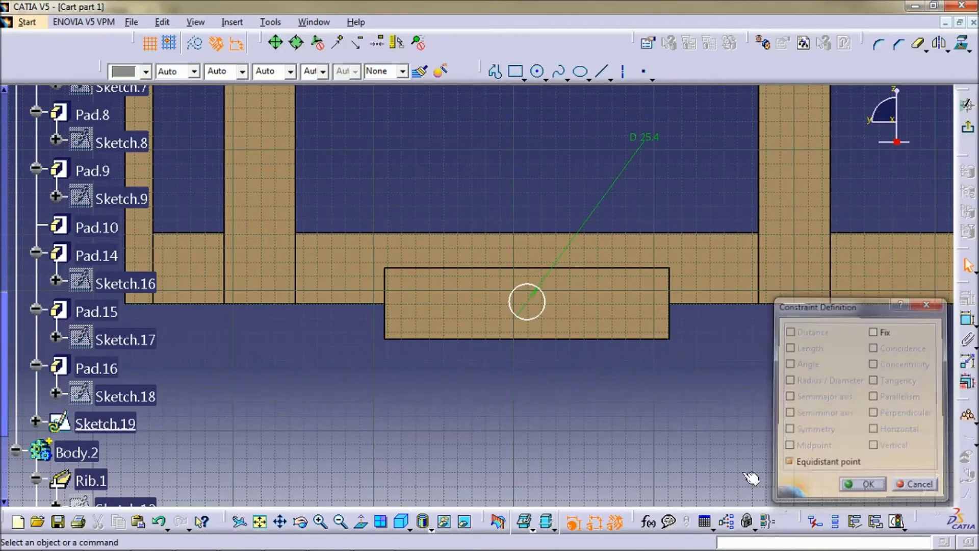
# Constrain the circle's centre as an equidistant point between the end board's upper and lower edges.
pyautogui.click(603, 268)
pyautogui.keyDown('ctrl'); pyautogui.click(599, 339); pyautogui.keyUp('ctrl')
pyautogui.keyDown('ctrl'); pyautogui.click(527, 302); pyautogui.keyUp('ctrl')
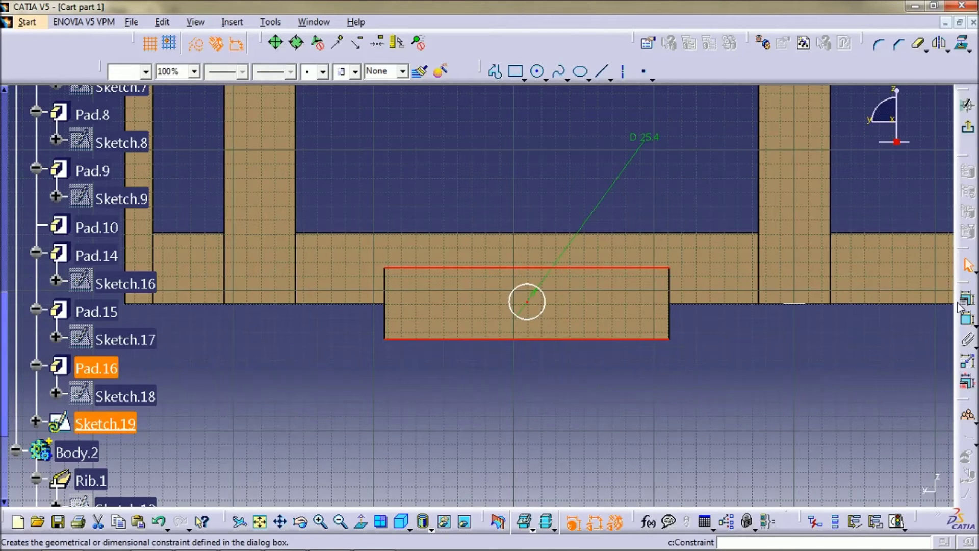
pyautogui.click(958, 304)
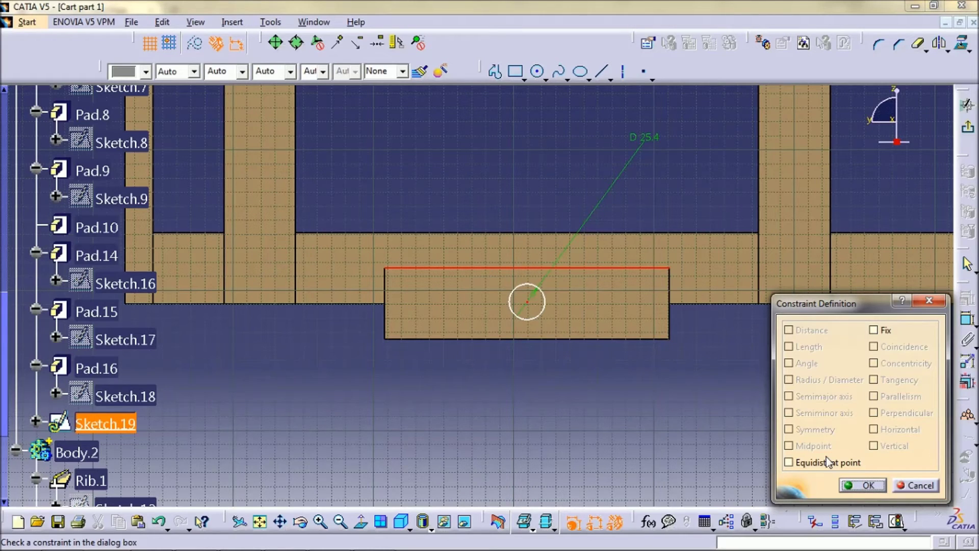
pyautogui.click(826, 463)
pyautogui.press('Return')
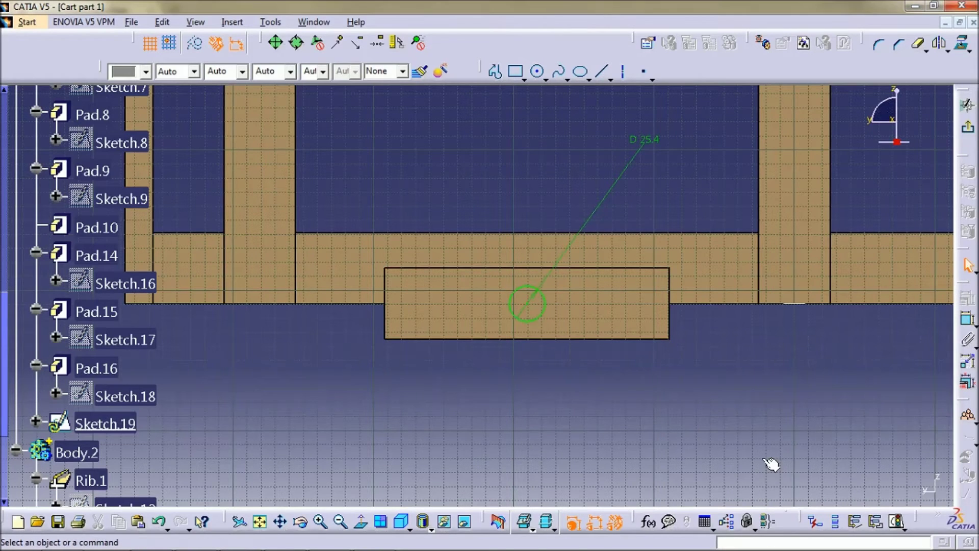
# Set the circle's diameter to 30 mm.
pyautogui.keyDown('ctrl'); pyautogui.moveTo(557, 357); pyautogui.dragTo(557, 385, button='middle'); pyautogui.keyUp('ctrl')
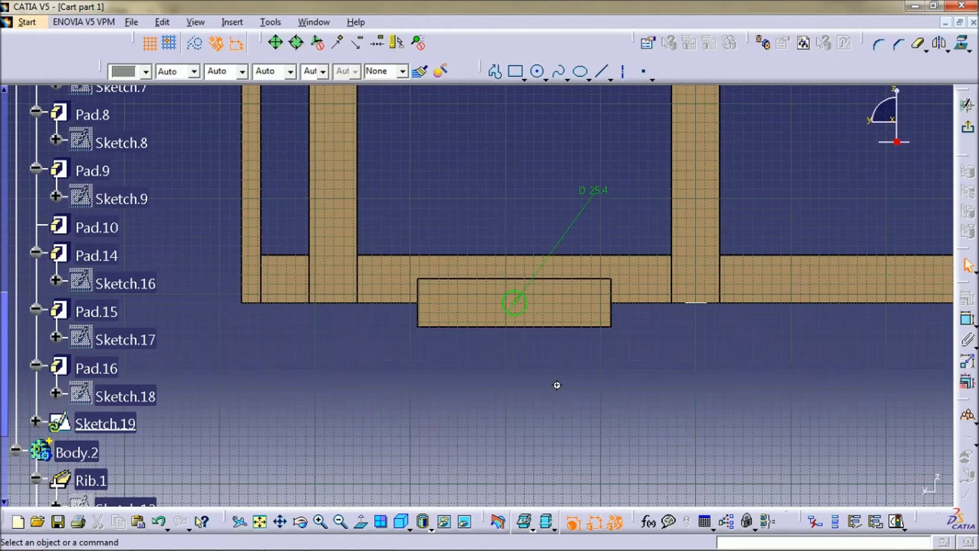
pyautogui.doubleClick(576, 242)
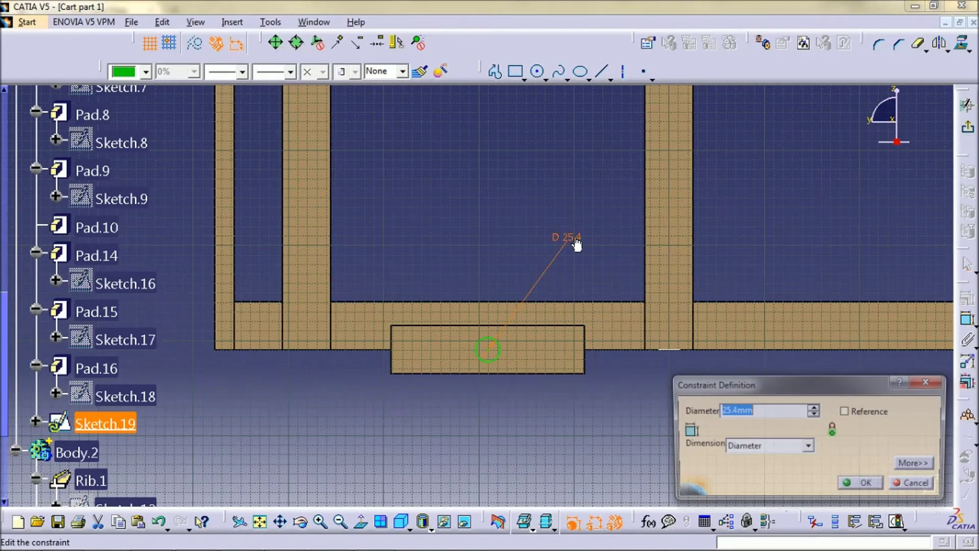
pyautogui.write('30')
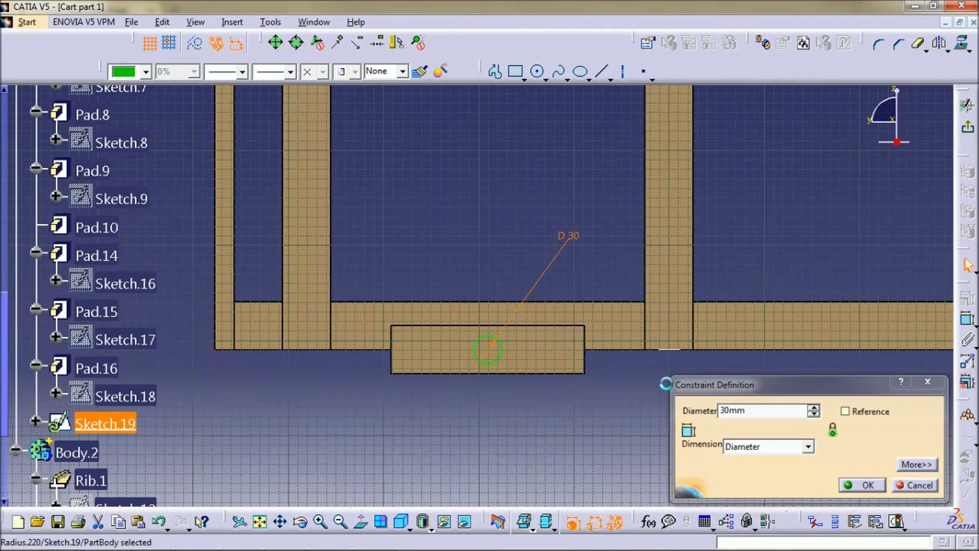
pyautogui.press('Return')
# Finish the circle sketch and extrude it outward from the end board as a long cylindrical axle.
pyautogui.keyDown('ctrl'); pyautogui.moveTo(462, 245); pyautogui.dragTo(462, 260, button='middle'); pyautogui.keyUp('ctrl')
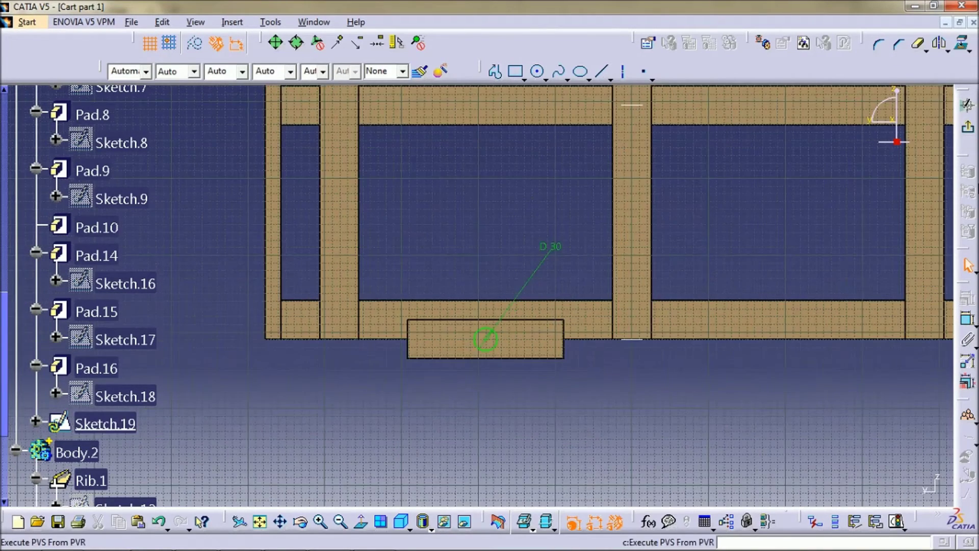
pyautogui.click(967, 105)
pyautogui.moveTo(531, 387); pyautogui.dragTo(648, 364, button='middle')
pyautogui.click(967, 302)
pyautogui.moveTo(460, 338); pyautogui.dragTo(579, 334, button='middle')
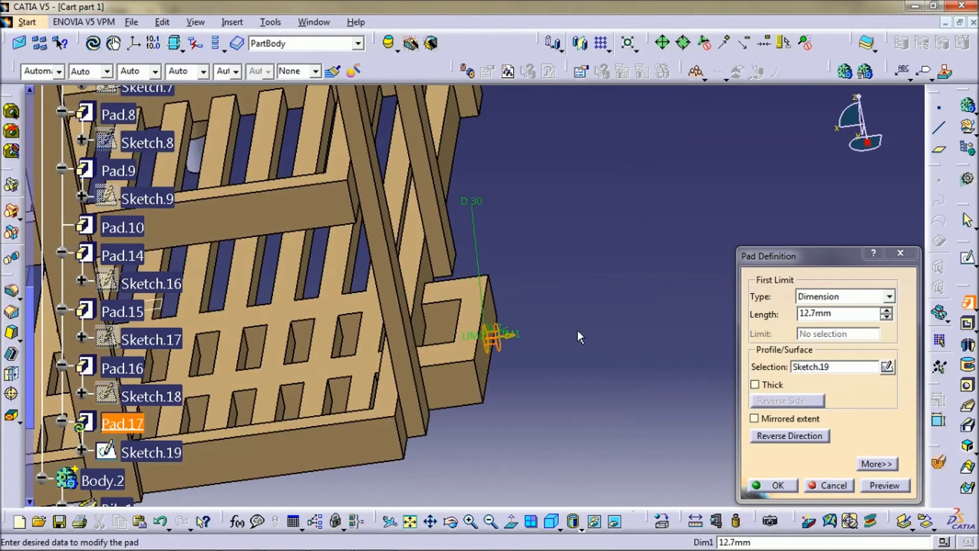
pyautogui.click(762, 318)
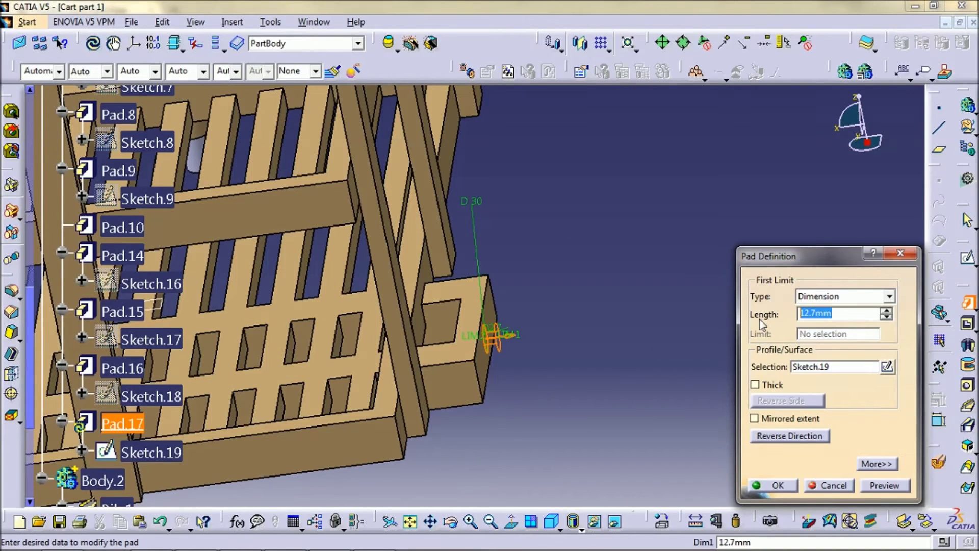
pyautogui.press('Return')
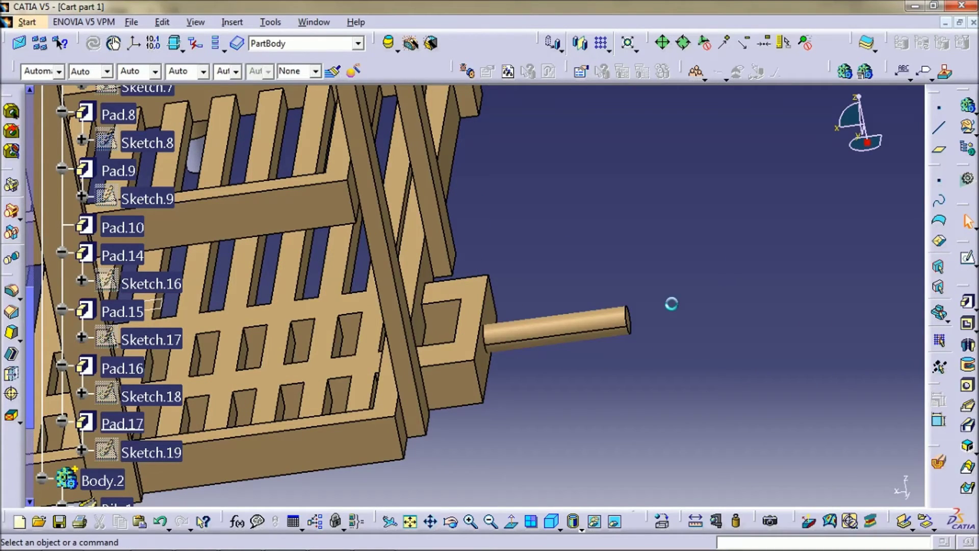
# Start a sketch on the outer face of the end board opposite the axle and project the existing axle's circle sketch onto it.
pyautogui.moveTo(671, 304)
pyautogui.mouseDown(button='middle')
pyautogui.moveTo(627, 271)
pyautogui.moveTo(432, 399)
pyautogui.moveTo(507, 381)
pyautogui.moveTo(573, 350)
pyautogui.moveTo(453, 405)
pyautogui.moveTo(417, 393)
pyautogui.moveTo(455, 347)
pyautogui.mouseUp(button='middle')
pyautogui.click(447, 340)
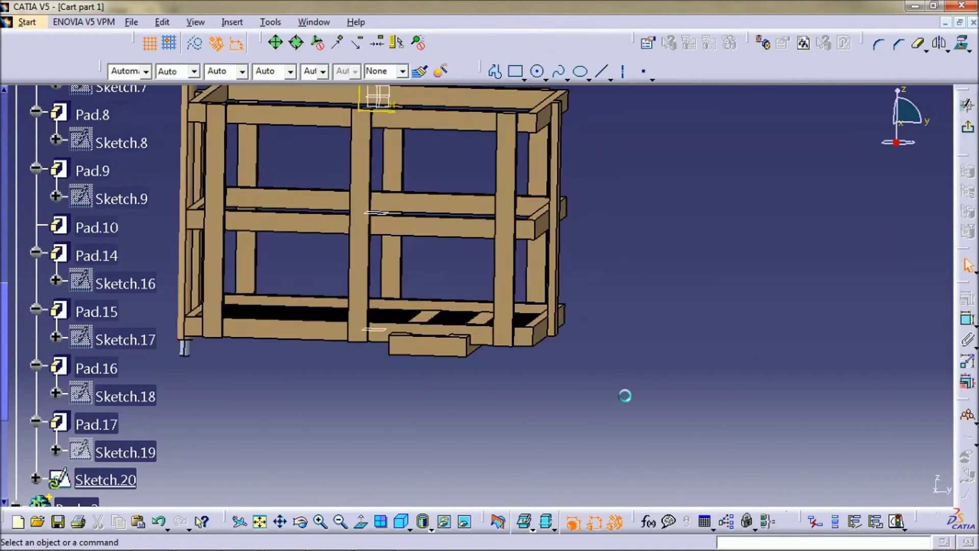
pyautogui.moveTo(491, 383); pyautogui.dragTo(598, 356, button='middle')
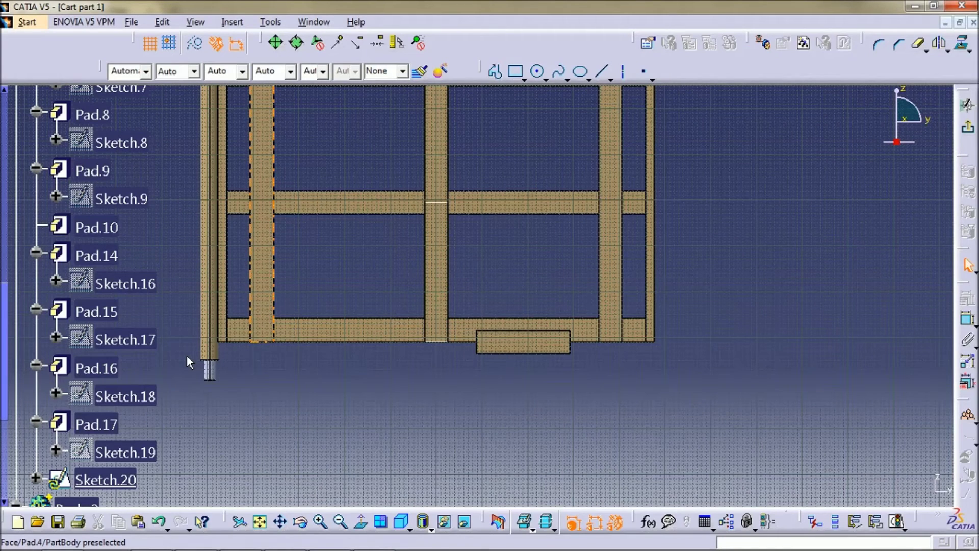
pyautogui.scroll(-3, 130, 423)
pyautogui.click(125, 368)
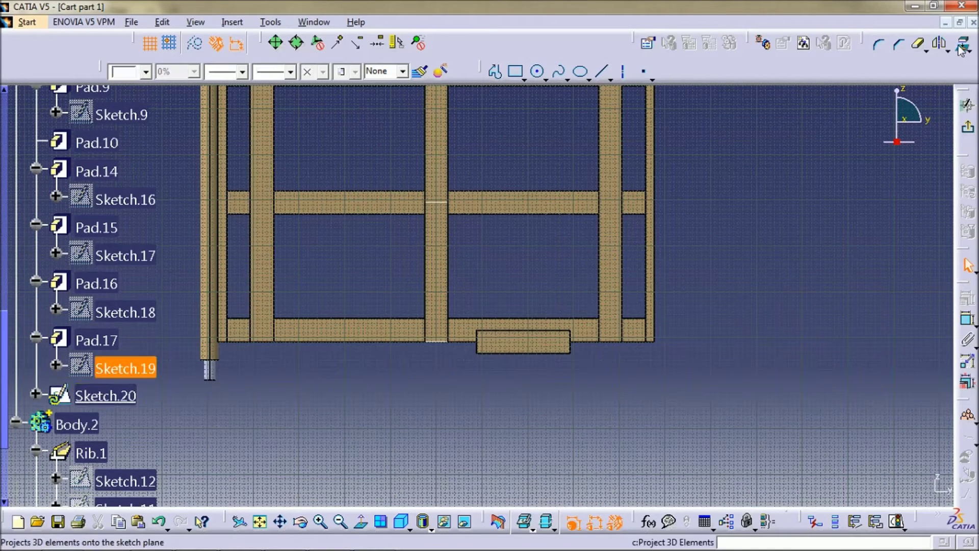
pyautogui.click(962, 46)
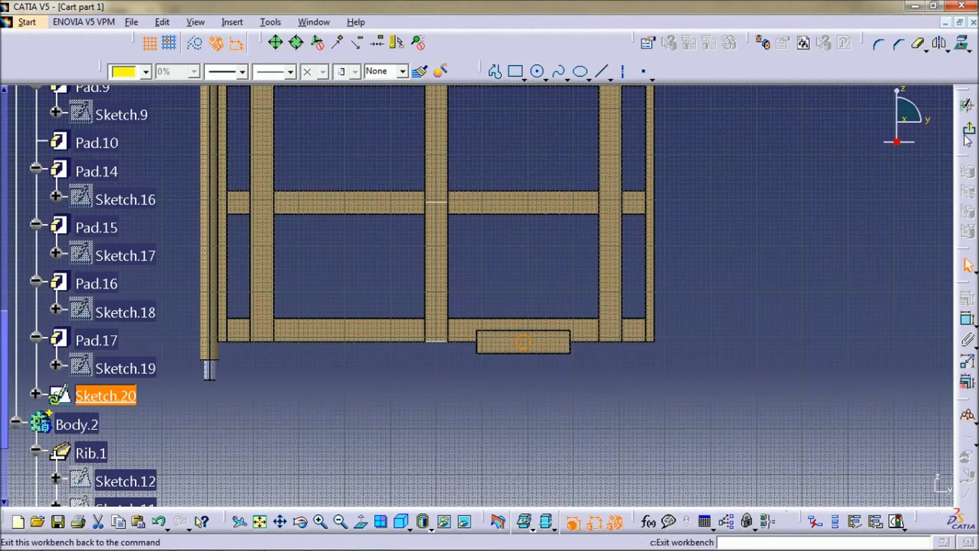
# Finish the sketch and extrude the projected circle outward from the end board as a matching axle.
pyautogui.click(968, 132)
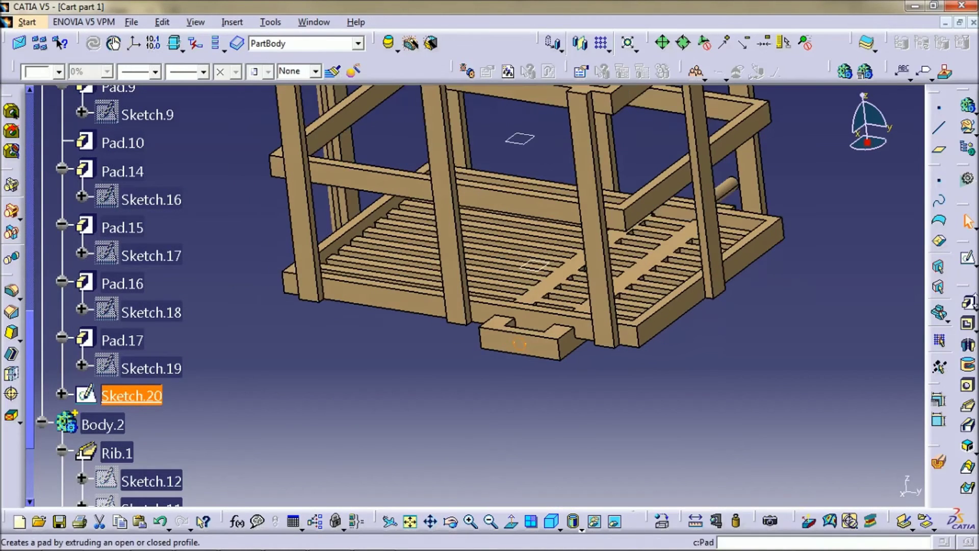
pyautogui.click(968, 301)
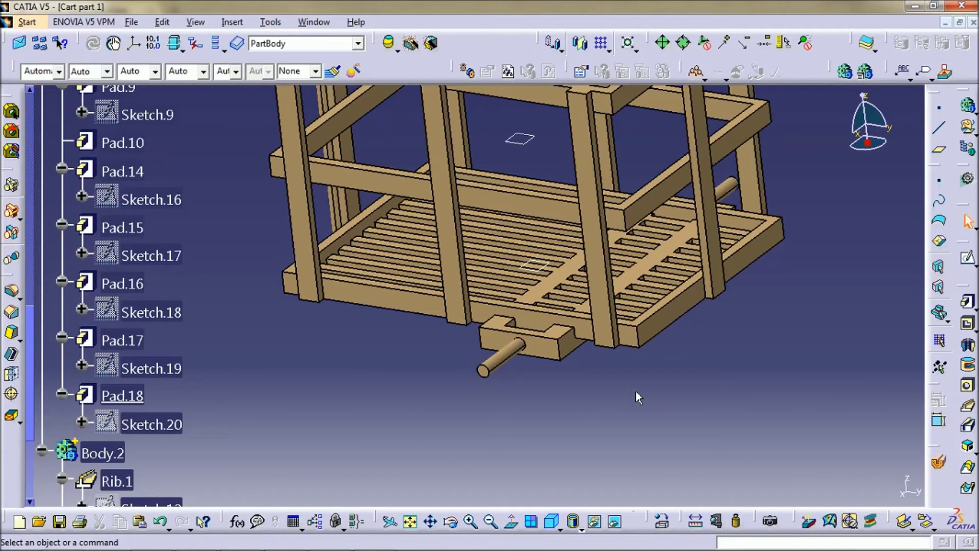
pyautogui.moveTo(636, 391); pyautogui.dragTo(516, 376, button='middle')
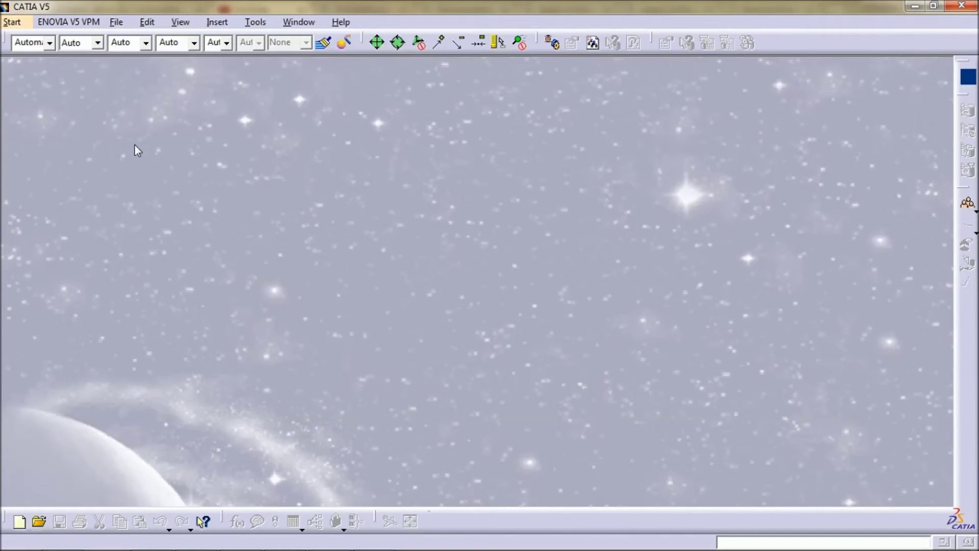
# Create a new part named Tyer in the Part Design workbench.
pyautogui.click(13, 24)
pyautogui.moveTo(48, 56)
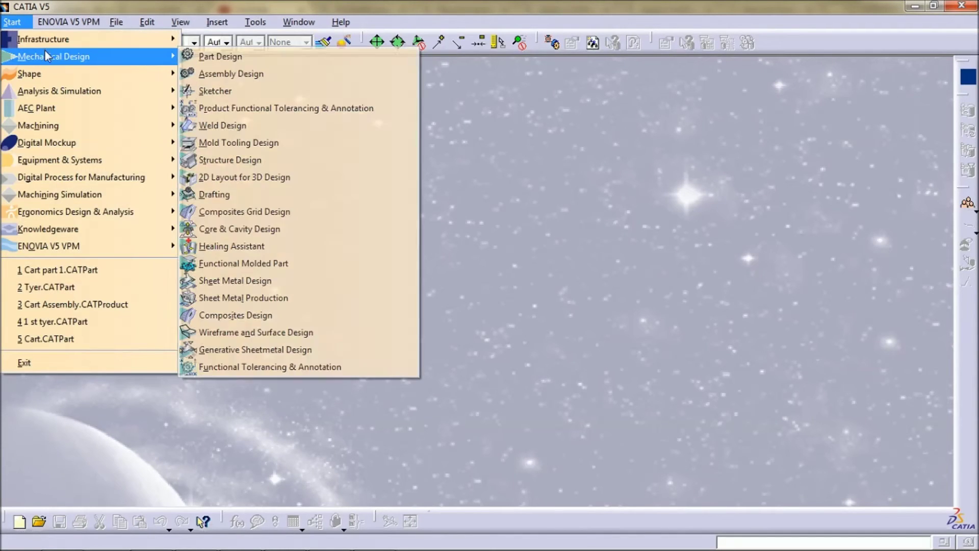
pyautogui.click(205, 58)
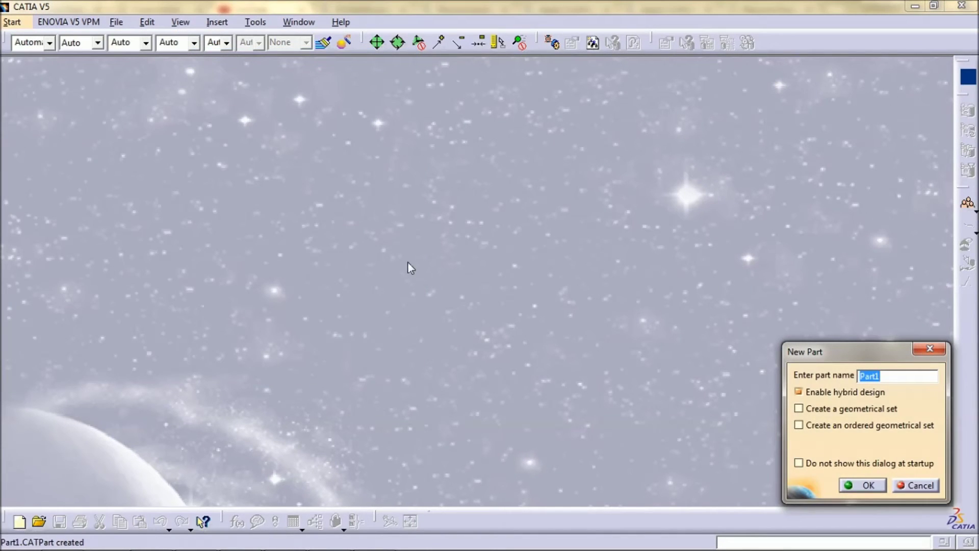
pyautogui.write('Tyer')
pyautogui.press('Return')
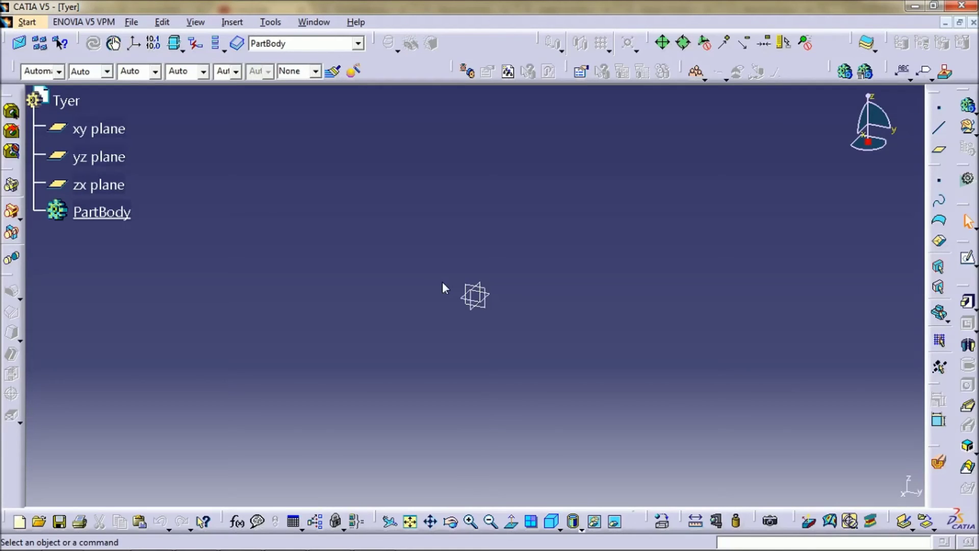
# Start a sketch on the xy plane and draw a circle about 54 mm in diameter centred on the origin.
pyautogui.click(99, 129)
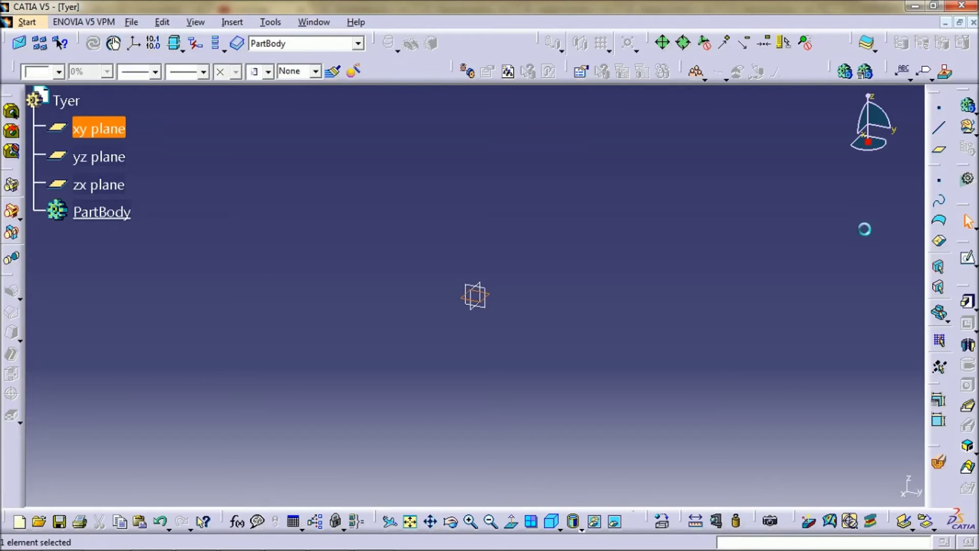
pyautogui.click(968, 105)
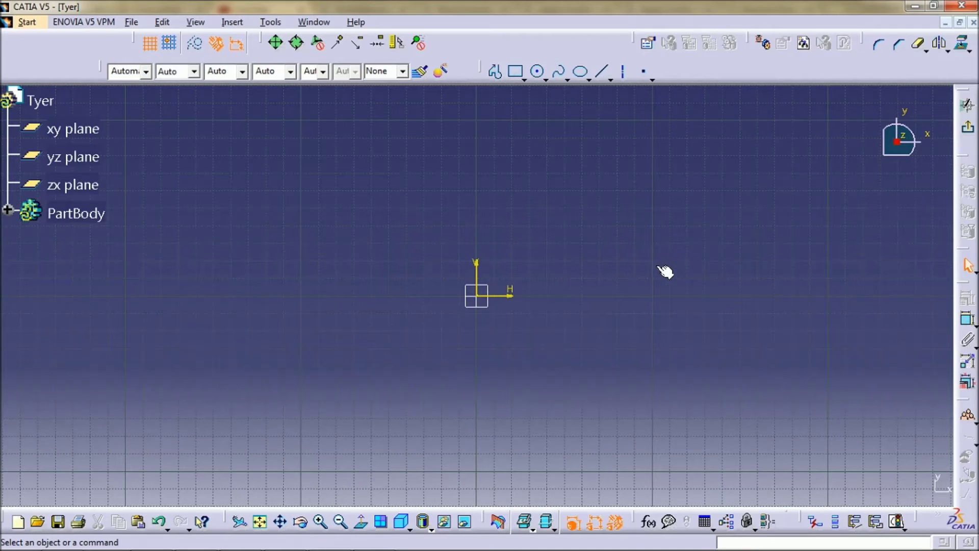
pyautogui.click(534, 71)
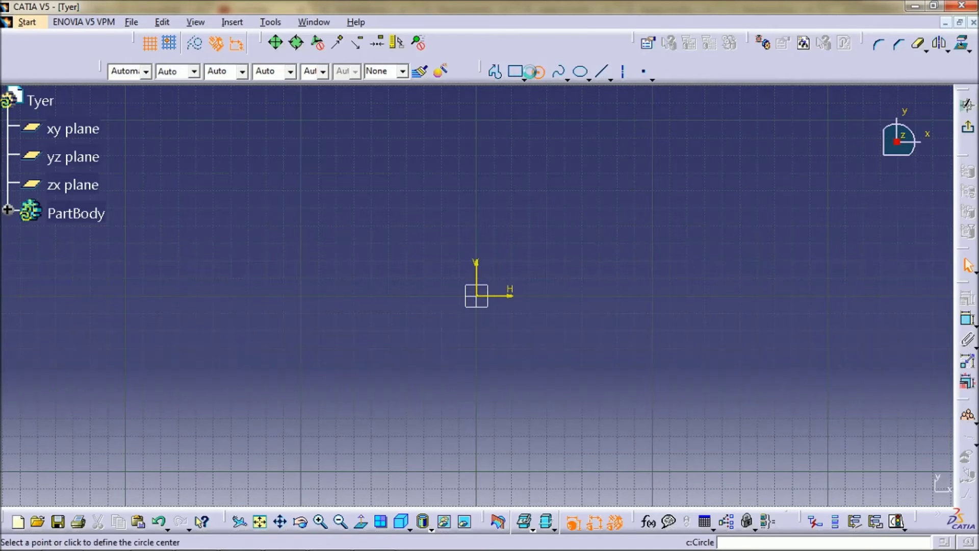
pyautogui.click(478, 295)
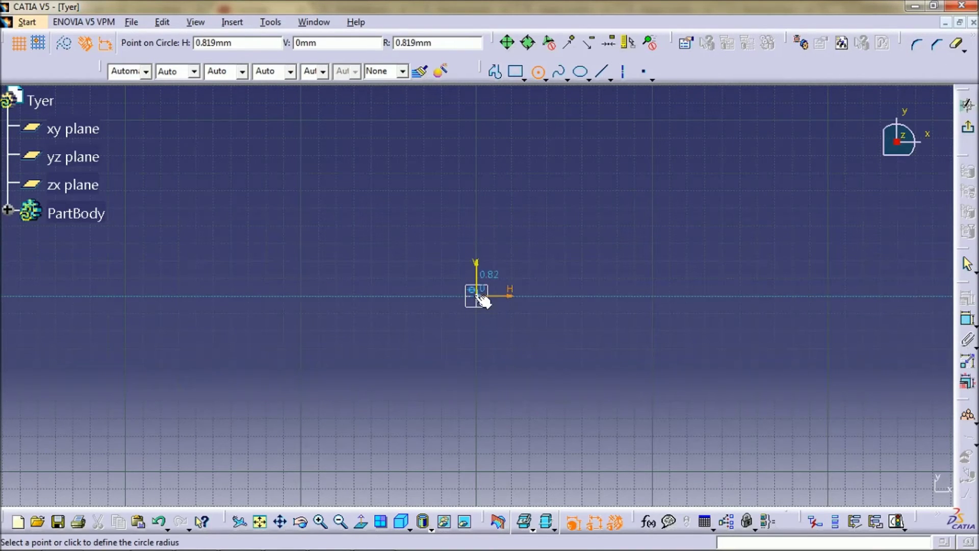
pyautogui.click(430, 322)
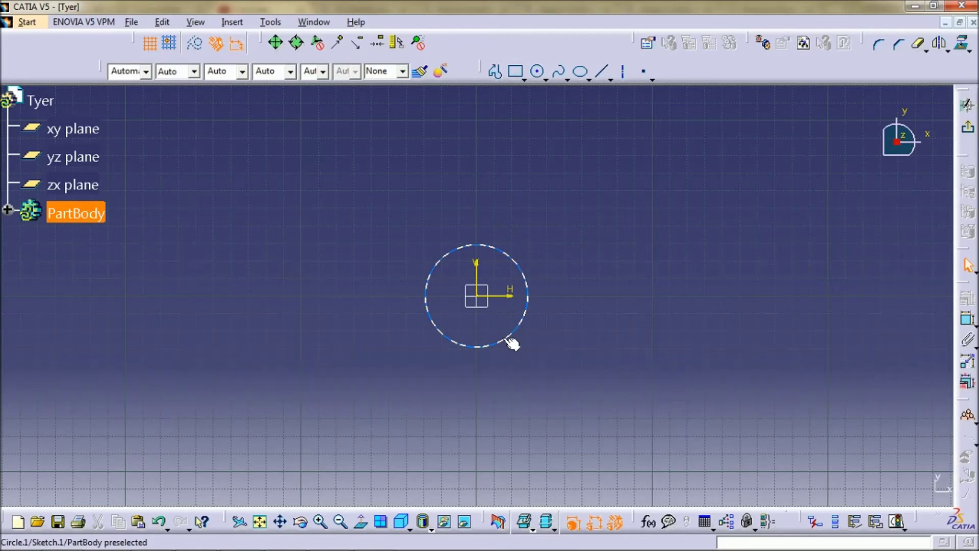
# Add a diameter dimension to the circle and set it to 25.4 mm.
pyautogui.click(509, 340)
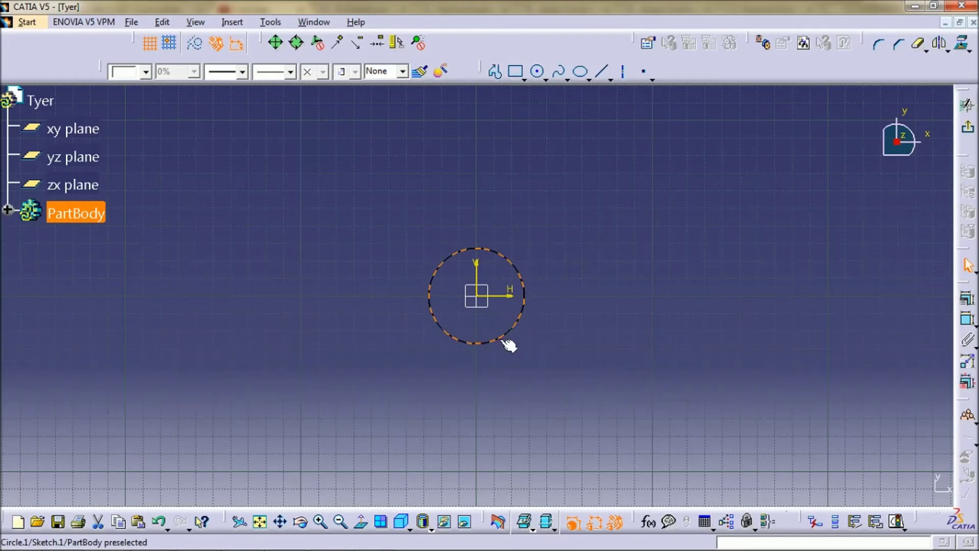
pyautogui.click(967, 318)
pyautogui.click(555, 252)
pyautogui.doubleClick(552, 248)
pyautogui.write('25.4')
pyautogui.press('Return')
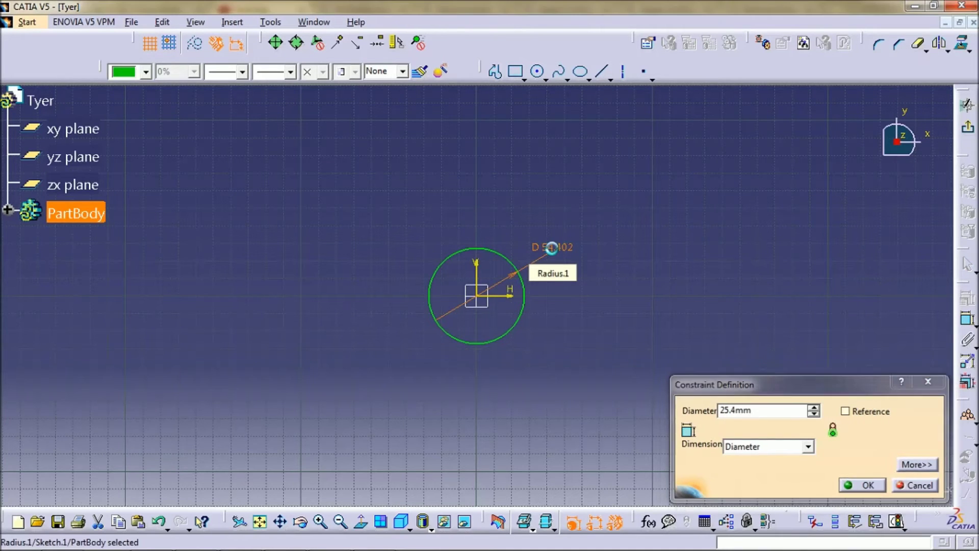
# Set the circle's diameter to 30 mm.
pyautogui.doubleClick(540, 260)
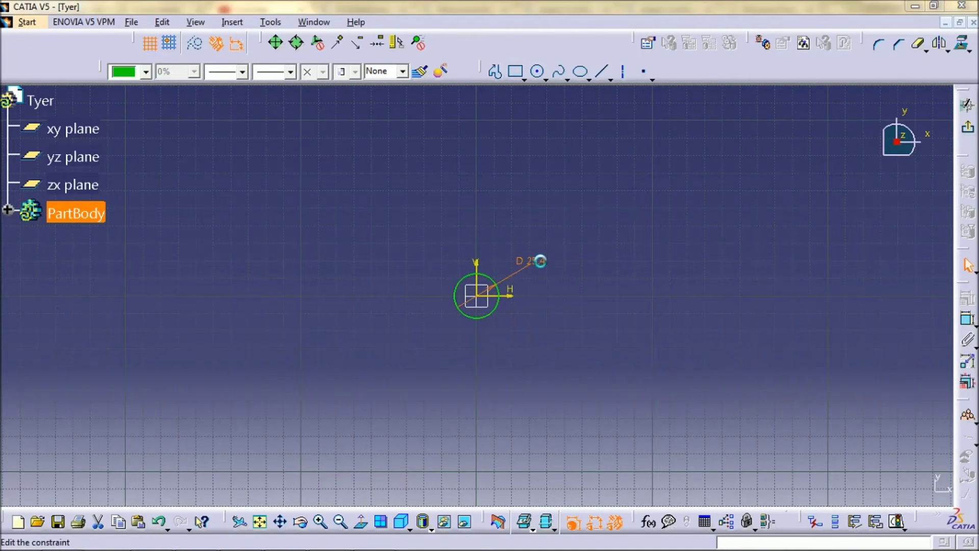
pyautogui.write('30')
pyautogui.press('Return')
pyautogui.click(690, 292)
# Draw a larger concentric circle about 74 mm in diameter centred on the origin.
pyautogui.moveTo(566, 291); pyautogui.dragTo(675, 243, button='middle')
pyautogui.click(537, 71)
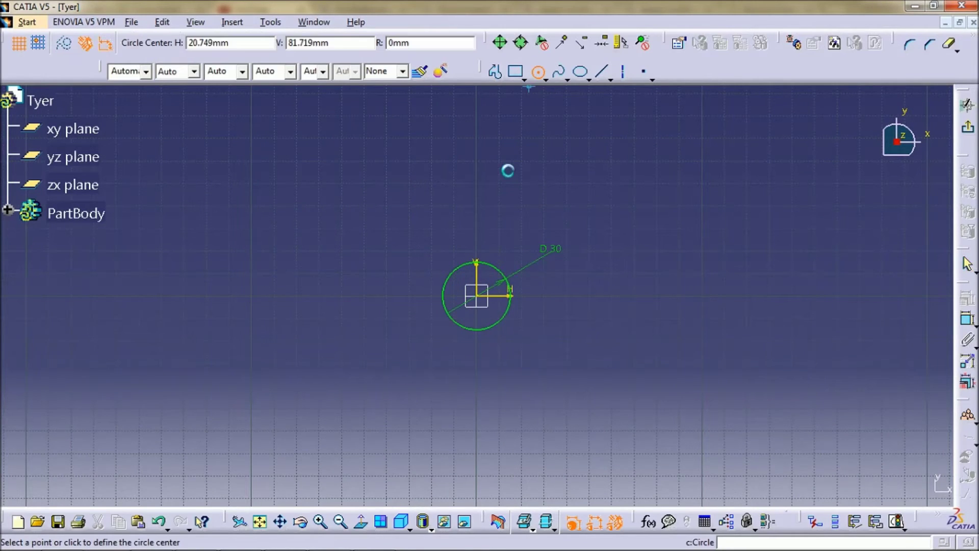
pyautogui.click(482, 294)
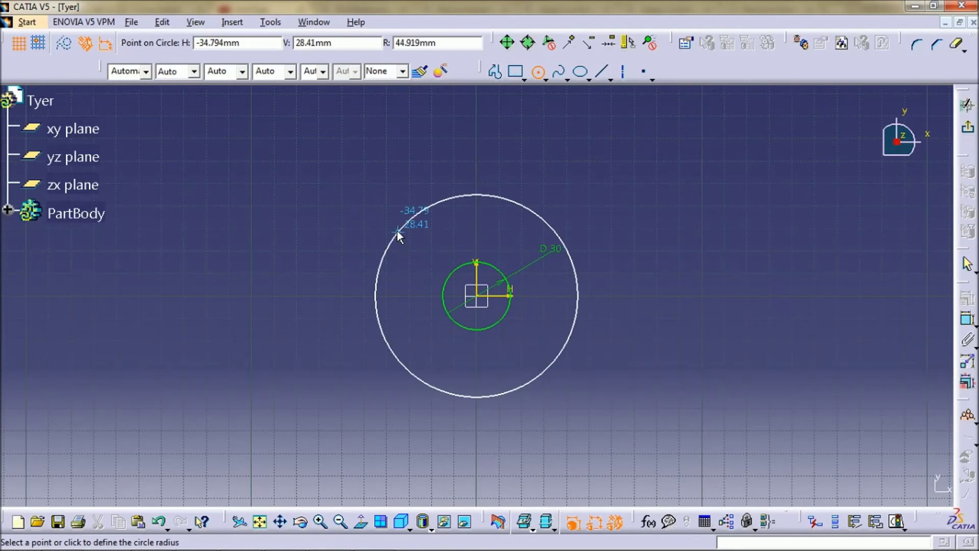
pyautogui.click(408, 250)
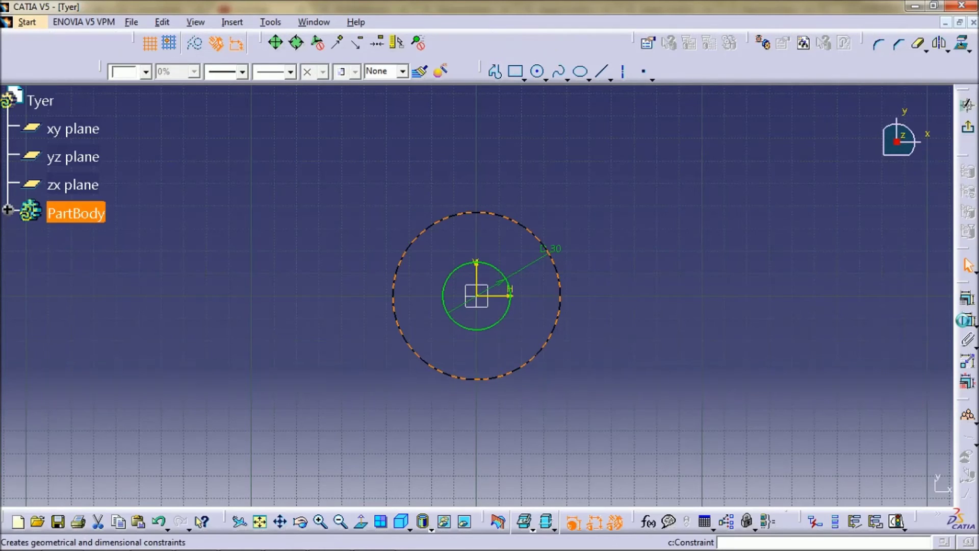
# Dimension the outer circle, switch the dimension from diameter to radius and set it to 40 mm.
pyautogui.click(968, 319)
pyautogui.click(560, 306)
pyautogui.click(619, 329)
pyautogui.doubleClick(614, 326)
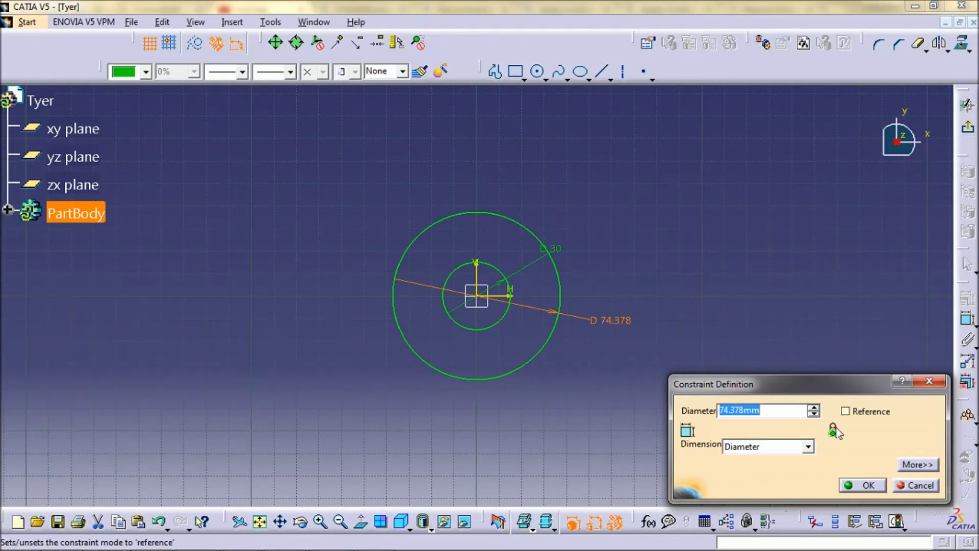
pyautogui.click(809, 447)
pyautogui.click(769, 456)
pyautogui.moveTo(767, 411); pyautogui.dragTo(713, 408)
pyautogui.write('40')
pyautogui.press('Return')
# Set the outer circle's radius to 50 mm.
pyautogui.keyDown('ctrl'); pyautogui.moveTo(653, 360); pyautogui.dragTo(671, 320, button='middle'); pyautogui.keyUp('ctrl')
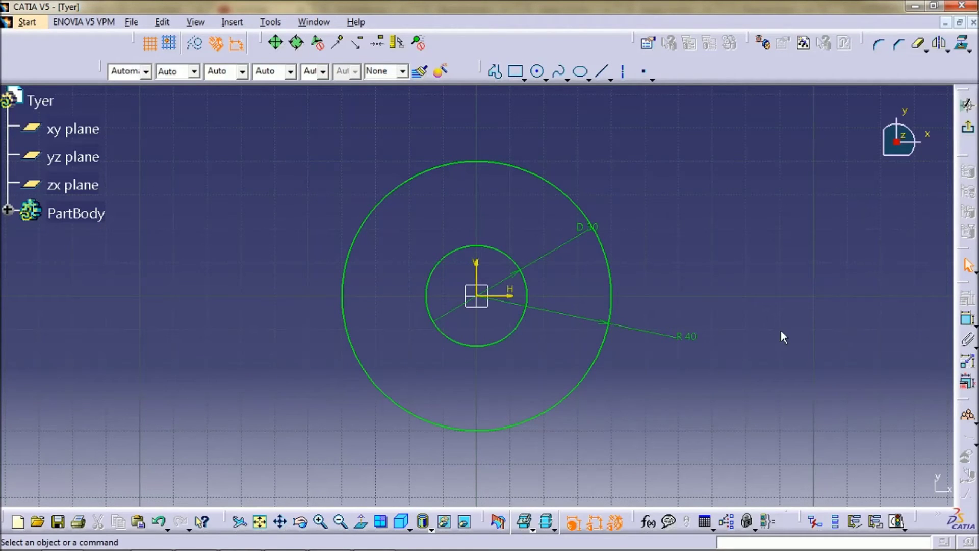
pyautogui.doubleClick(684, 332)
pyautogui.write('50')
pyautogui.press('Return')
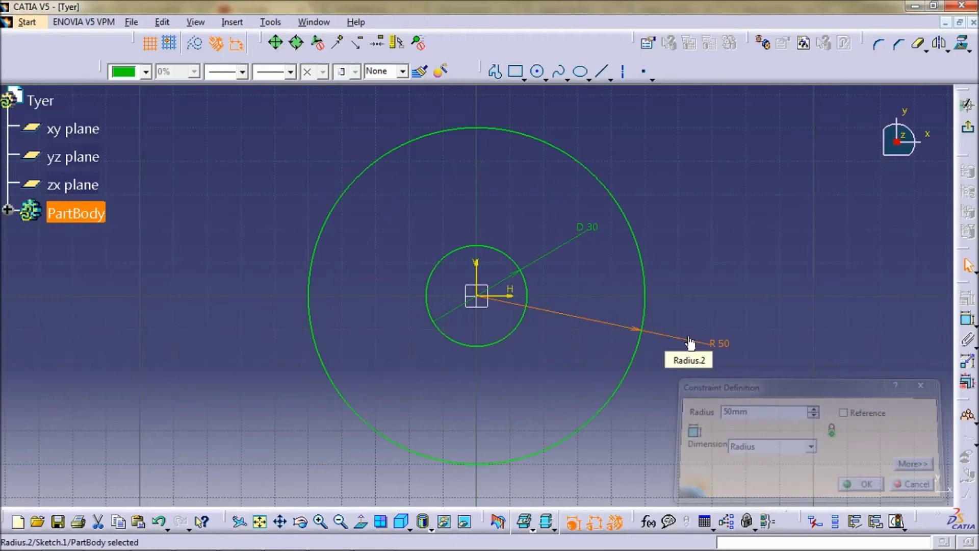
pyautogui.click(735, 281)
# Set the outer circle's radius to 30 mm.
pyautogui.keyDown('ctrl'); pyautogui.moveTo(713, 263); pyautogui.dragTo(677, 253, button='middle'); pyautogui.keyUp('ctrl')
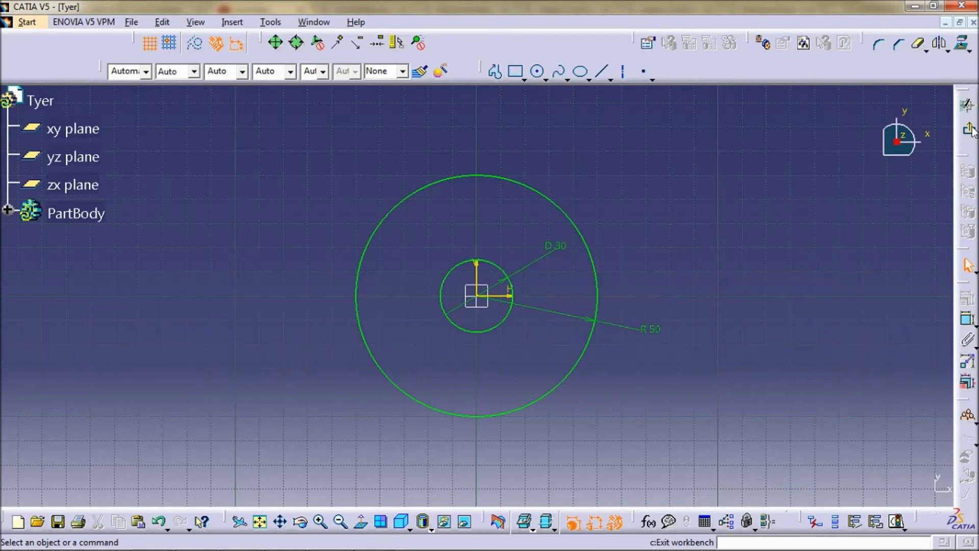
pyautogui.doubleClick(651, 330)
pyautogui.write('3')
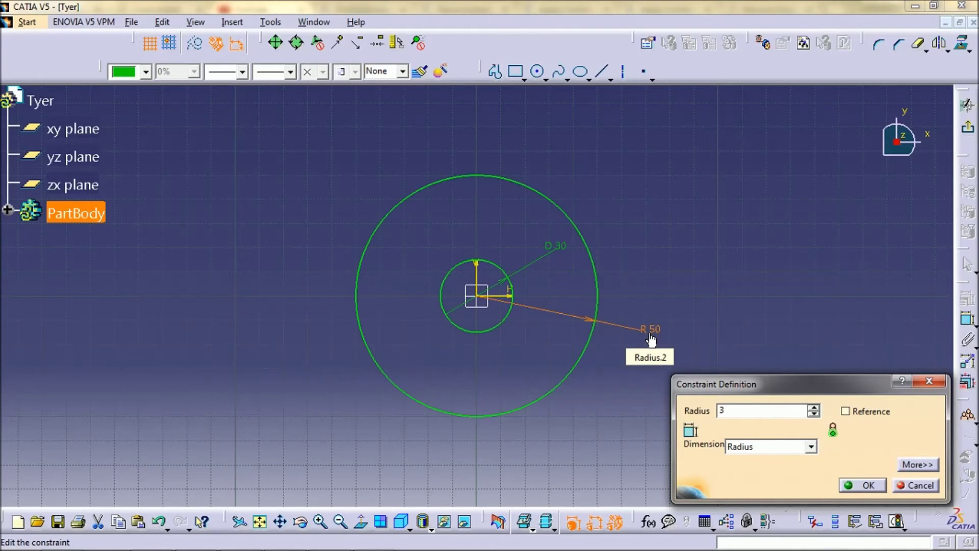
pyautogui.write('0')
pyautogui.press('Return')
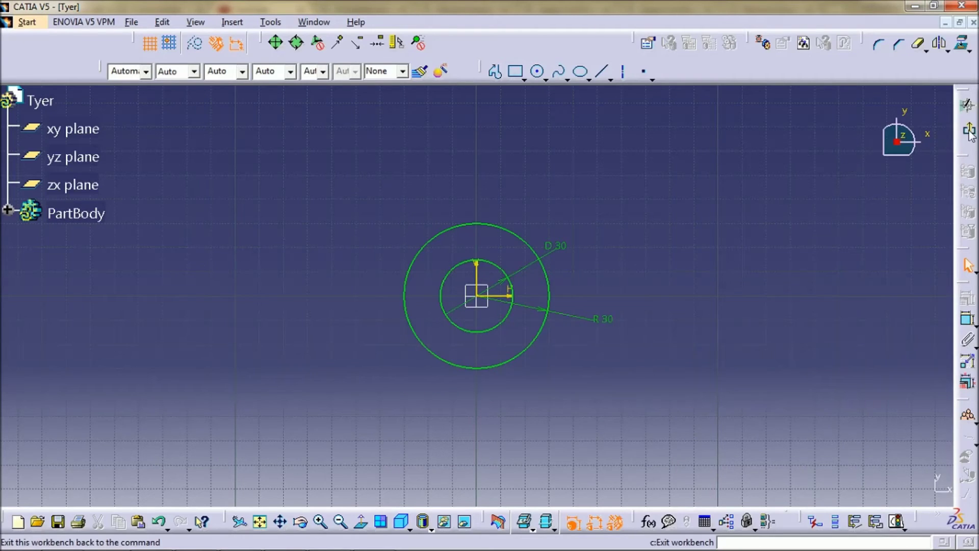
# Finish the sketch and extrude the ring profile with a length of 15 mm and a mirrored extent.
pyautogui.click(967, 266)
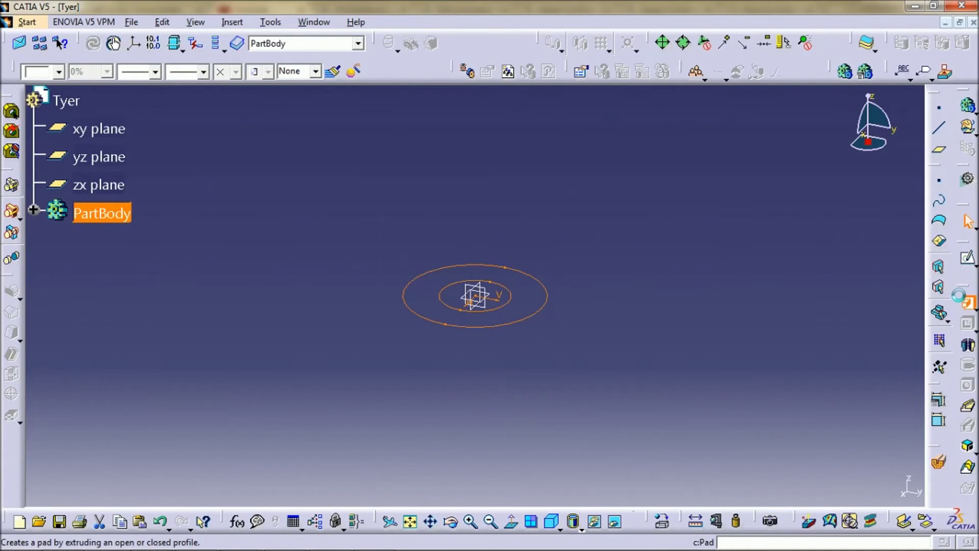
pyautogui.click(947, 306)
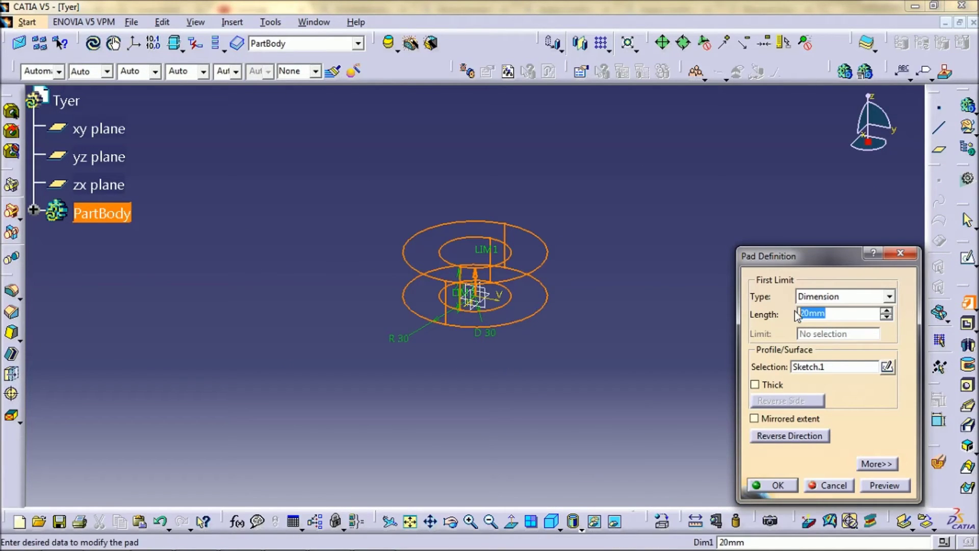
pyautogui.write('15')
pyautogui.click(755, 419)
pyautogui.moveTo(647, 344); pyautogui.dragTo(505, 204, button='middle')
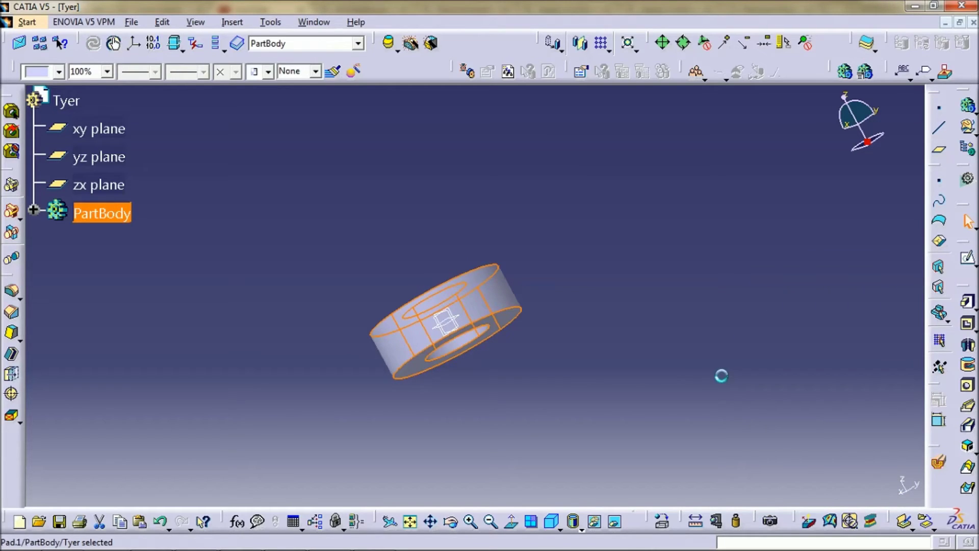
# Start a new sketch on the xy plane and project the ring's outer edge into it.
pyautogui.moveTo(722, 376); pyautogui.dragTo(635, 202, button='middle')
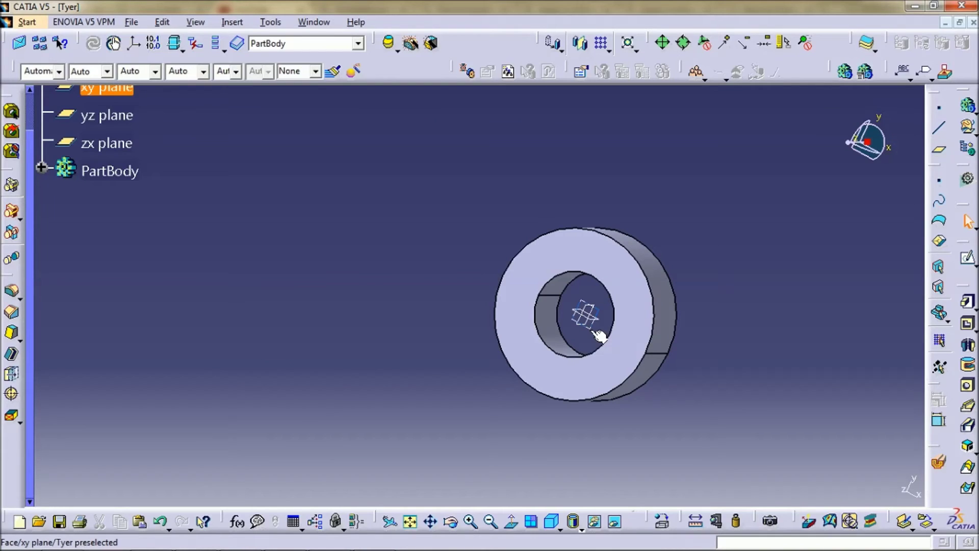
pyautogui.click(597, 333)
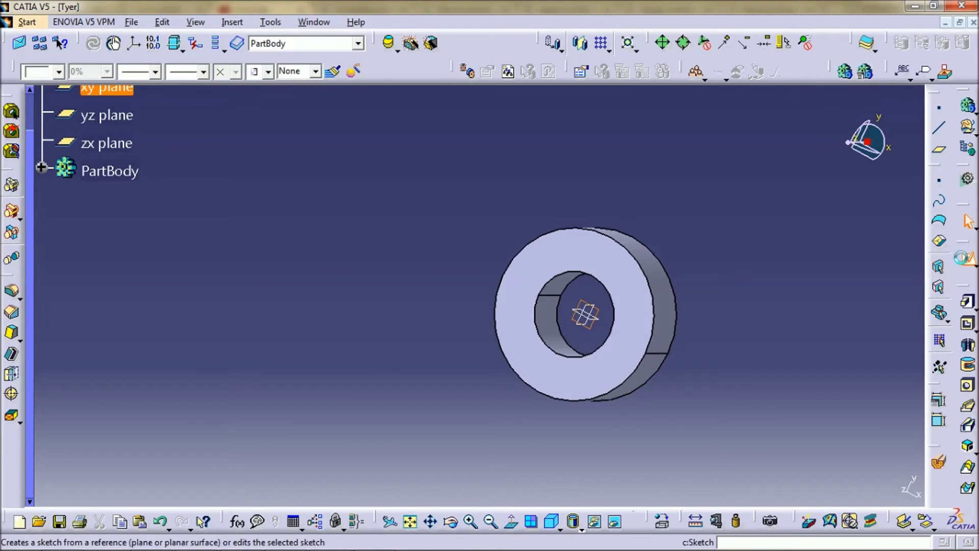
pyautogui.click(966, 259)
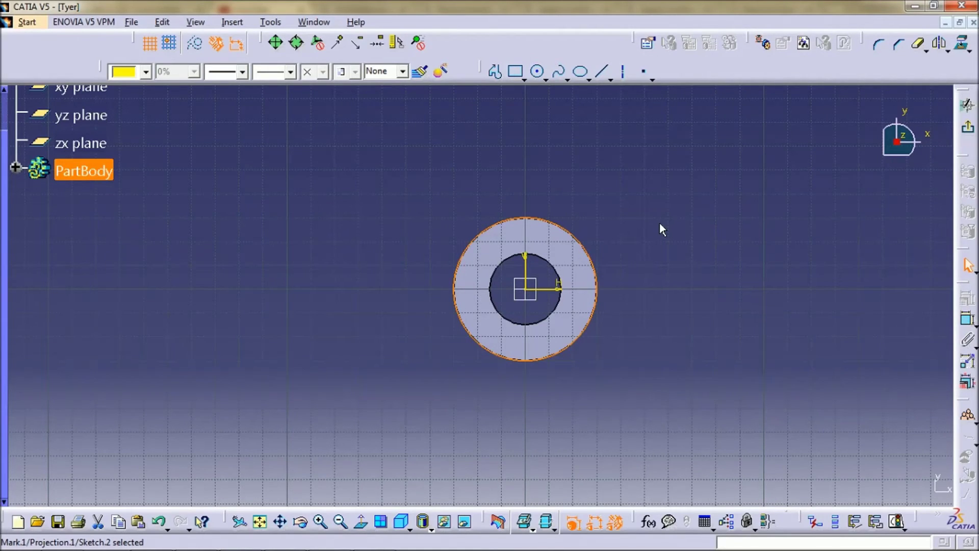
# Draw a circle around the projected ring edge, centred on the origin, and set its radius to 55 mm.
pyautogui.click(537, 71)
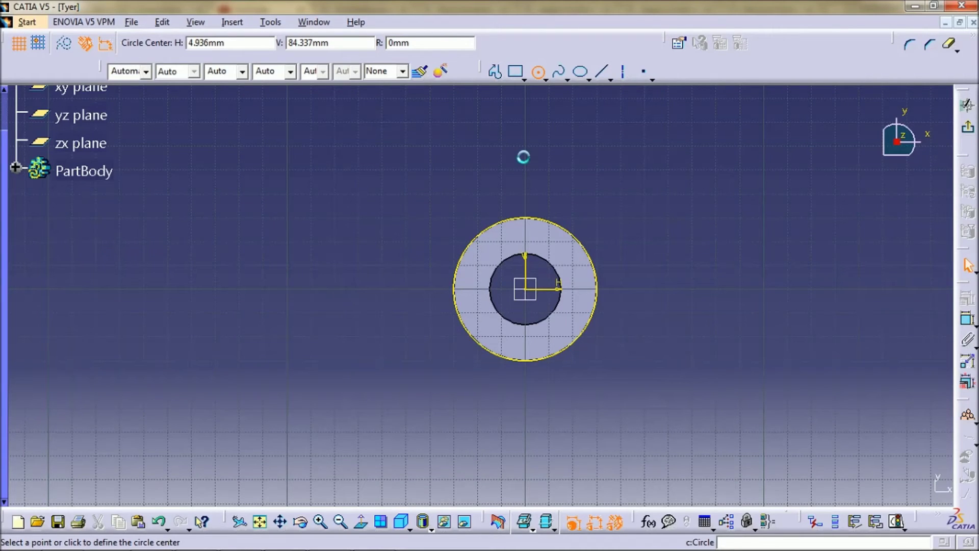
pyautogui.click(525, 289)
pyautogui.click(657, 298)
pyautogui.click(969, 322)
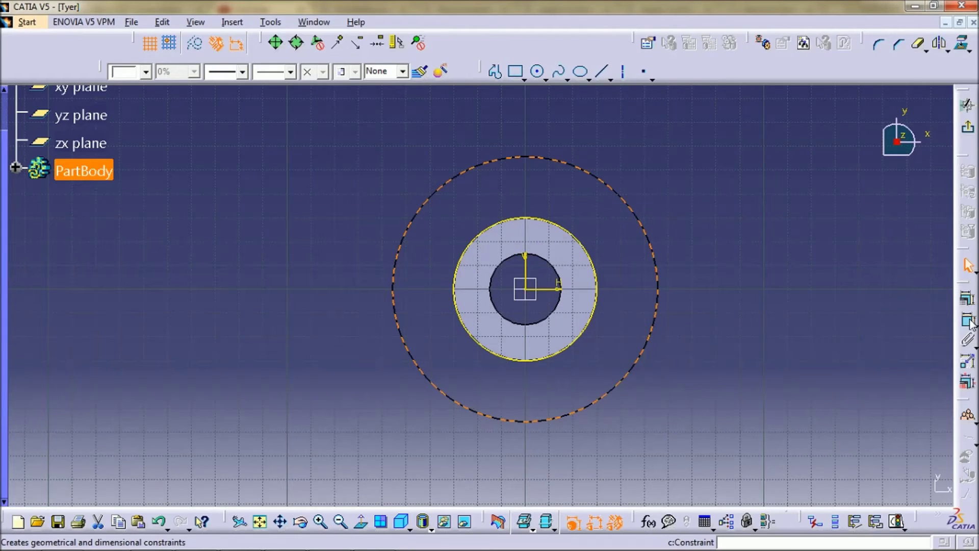
pyautogui.click(969, 321)
pyautogui.doubleClick(708, 232)
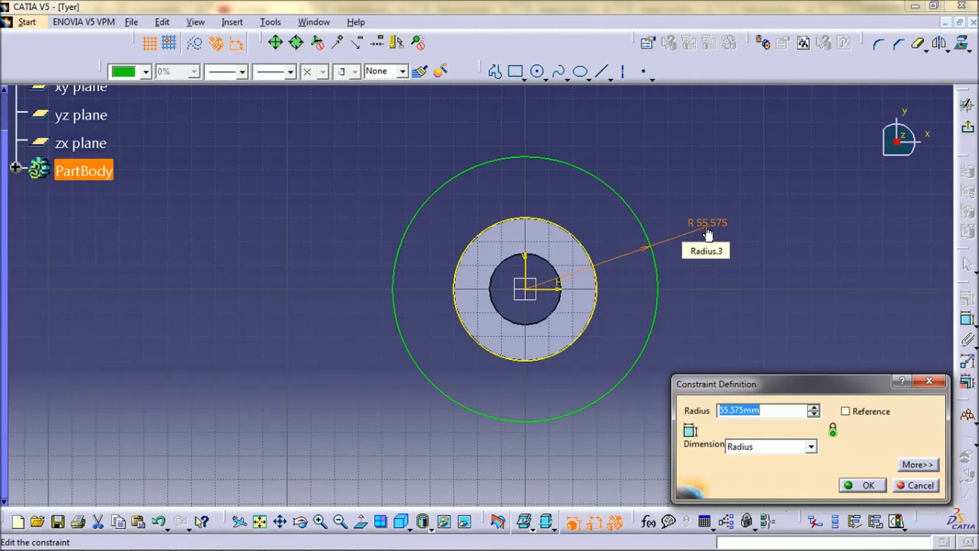
pyautogui.write('55')
pyautogui.press('Return')
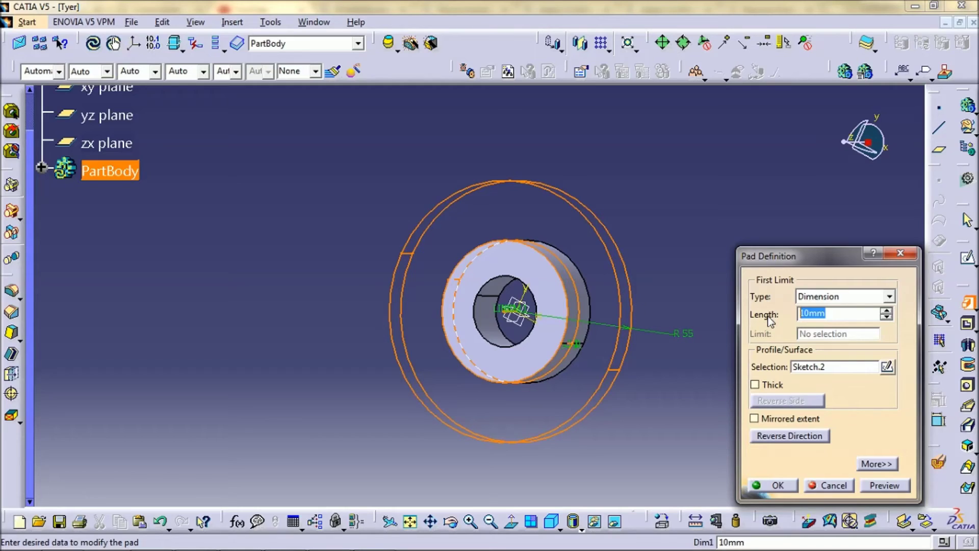
# Finish the sketch and extrude the profile between the two circles around the hub ring.
pyautogui.write('2')
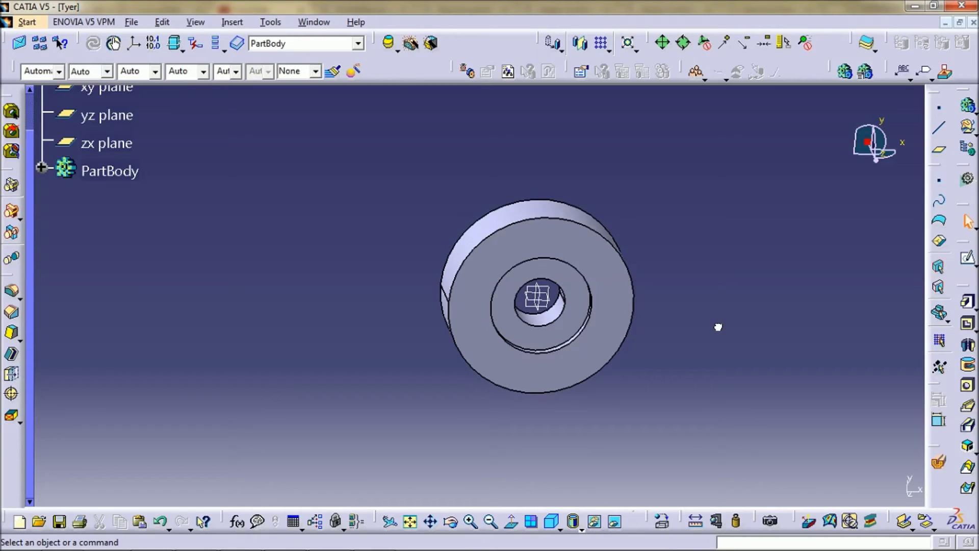
pyautogui.moveTo(718, 327); pyautogui.dragTo(600, 278, button='middle')
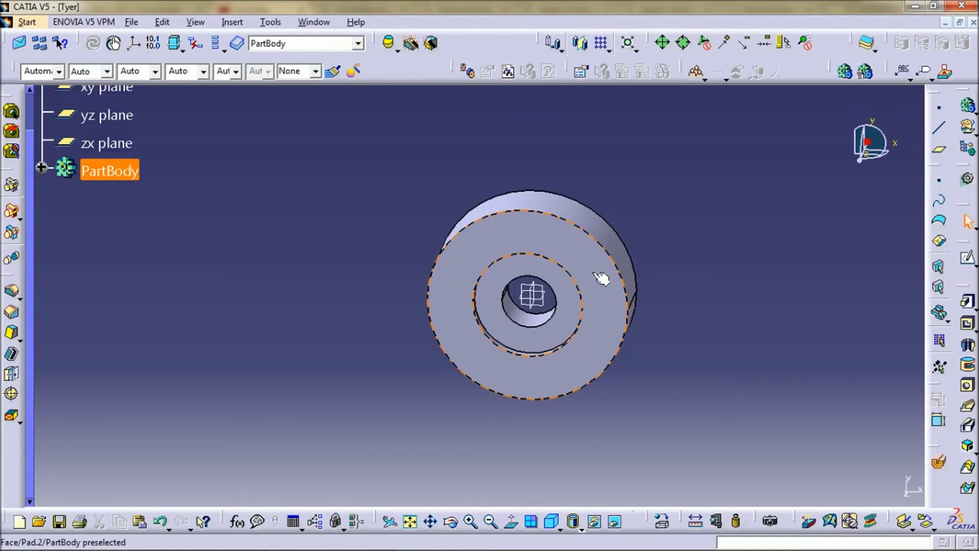
# Start a new sketch on the xy plane and draw an origin-centred circle of about 78 mm radius around the wheel.
pyautogui.click(75, 176)
pyautogui.click(770, 252)
pyautogui.click(540, 305)
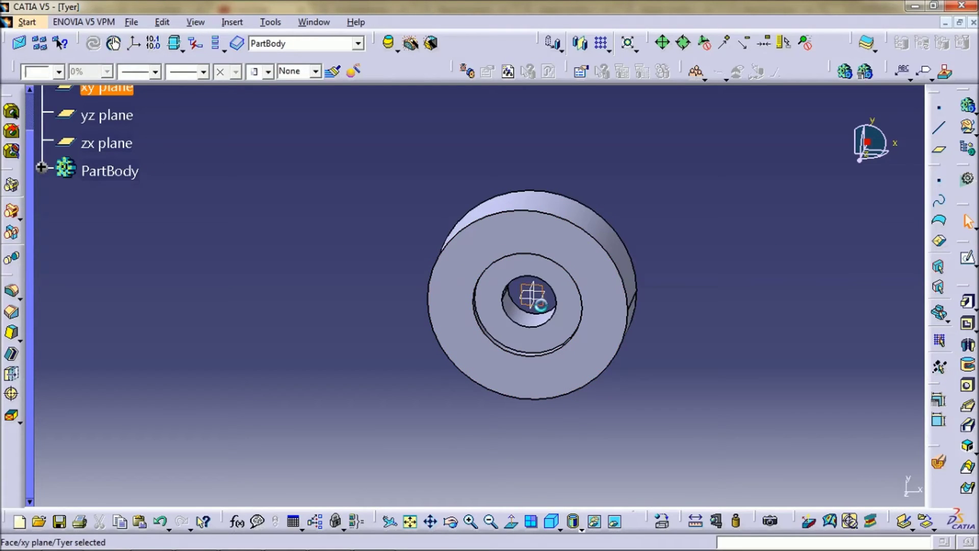
pyautogui.click(968, 257)
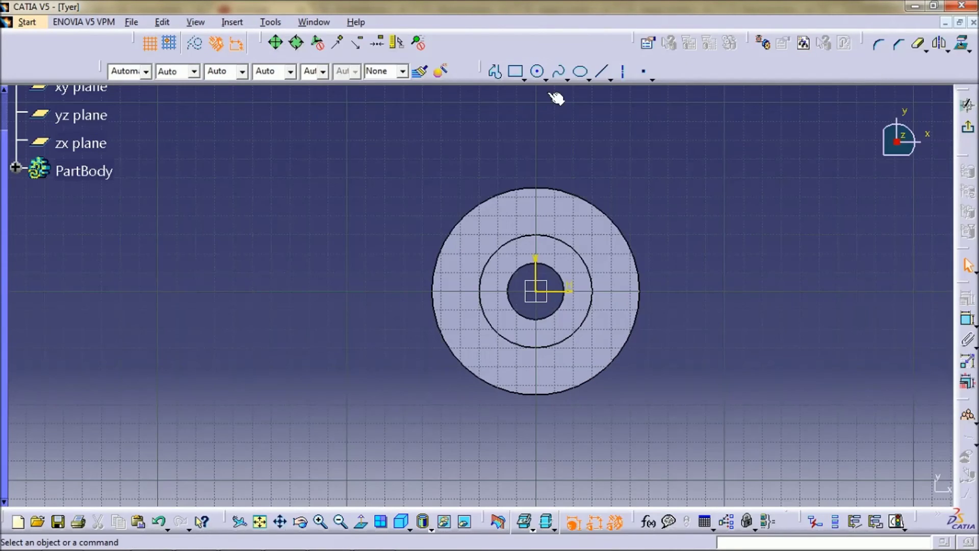
pyautogui.click(538, 72)
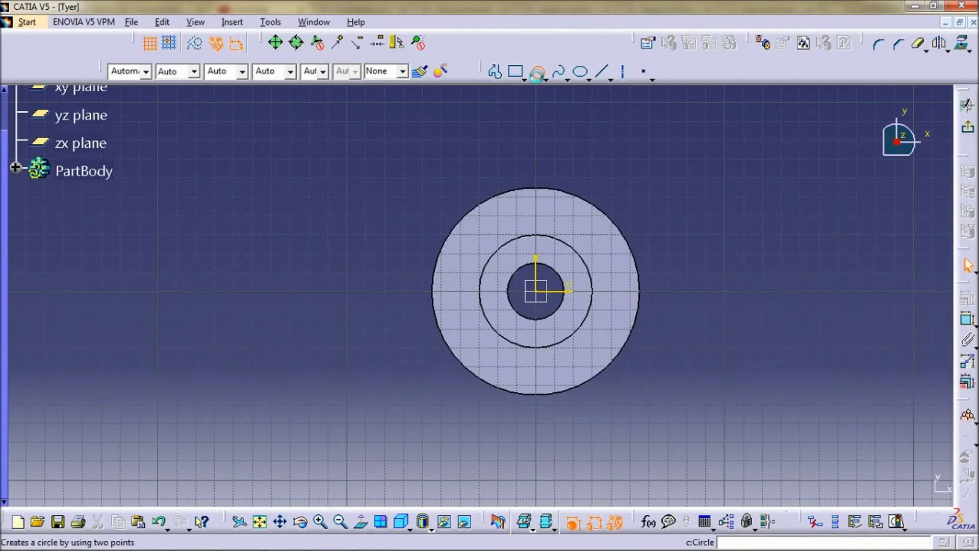
pyautogui.click(540, 293)
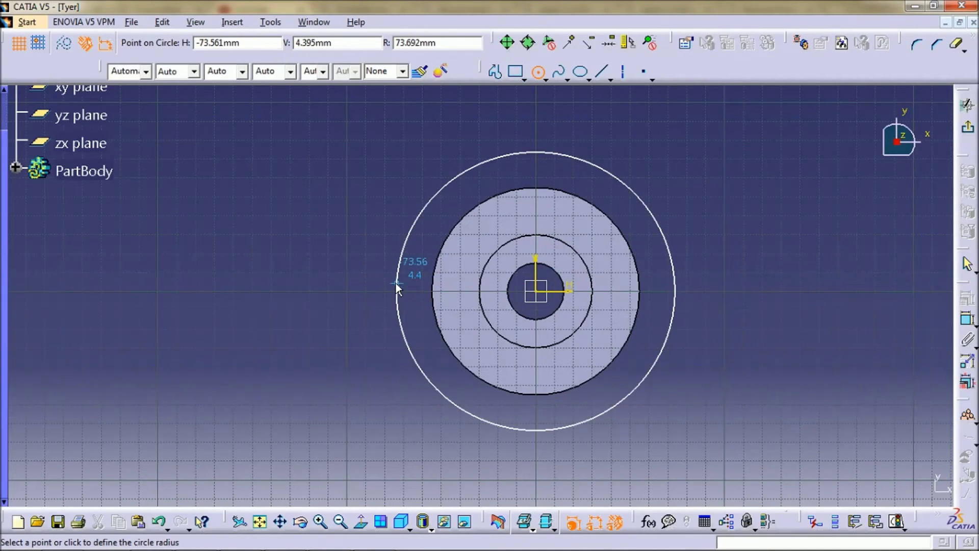
pyautogui.click(388, 283)
# Dimension the new outer circle and set its radius to 90 mm.
pyautogui.click(967, 319)
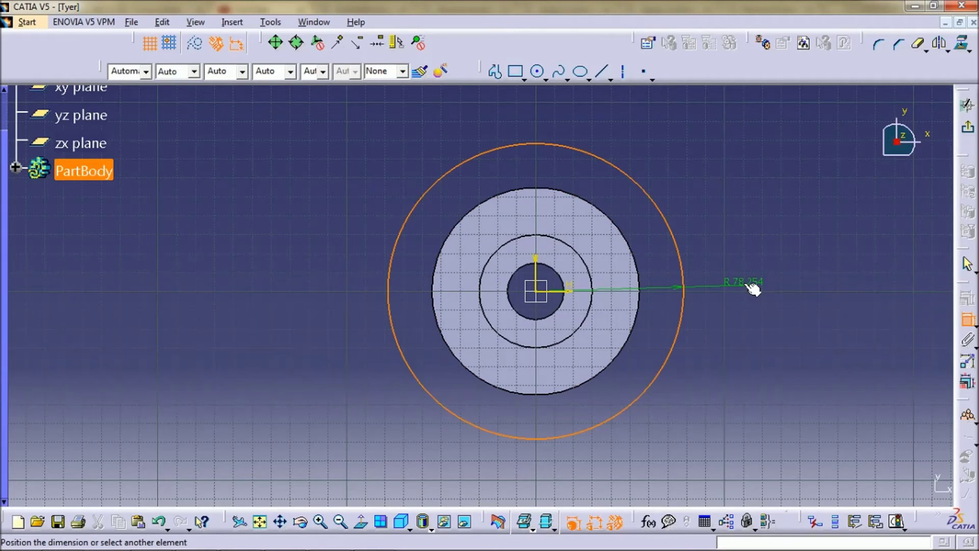
pyautogui.click(757, 269)
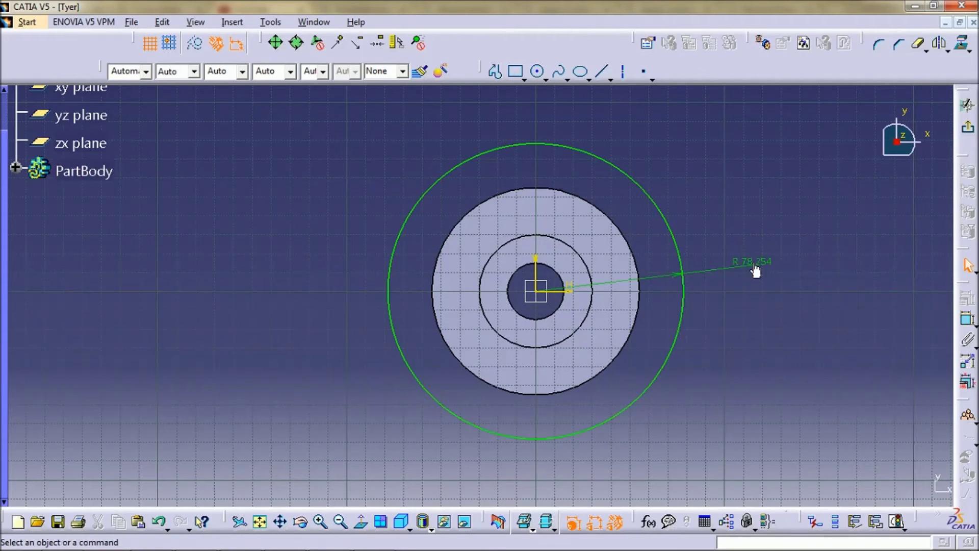
pyautogui.doubleClick(756, 268)
pyautogui.write('88')
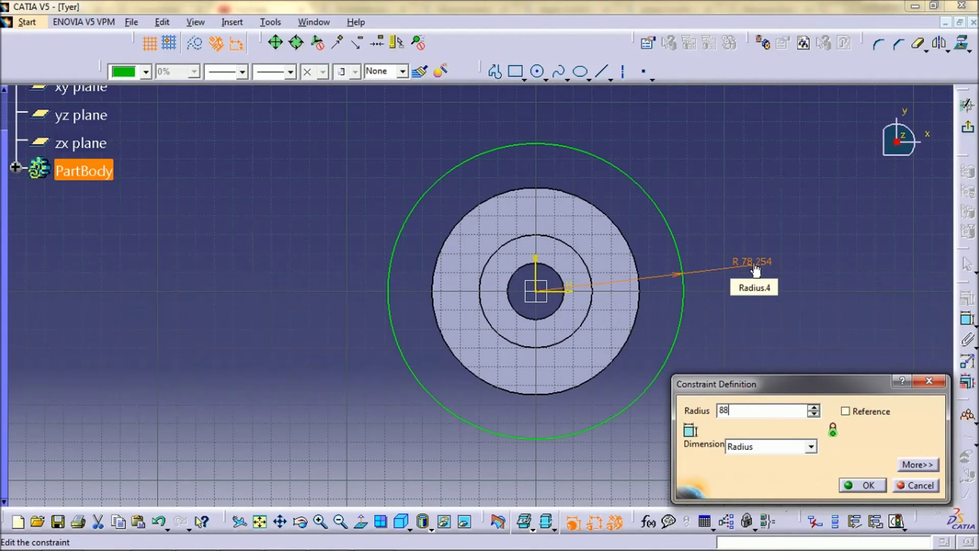
pyautogui.press('BackSpace')
pyautogui.press('BackSpace')
pyautogui.write('9')
pyautogui.click(860, 484)
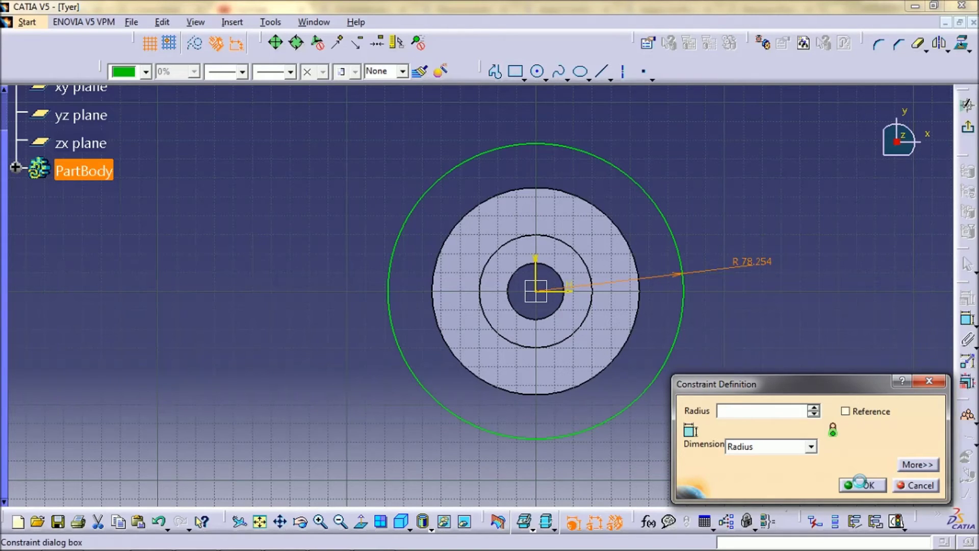
pyautogui.write('90')
pyautogui.click(861, 481)
# Project the existing wheel body's outer edge into the sketch and finish the sketch.
pyautogui.click(639, 309)
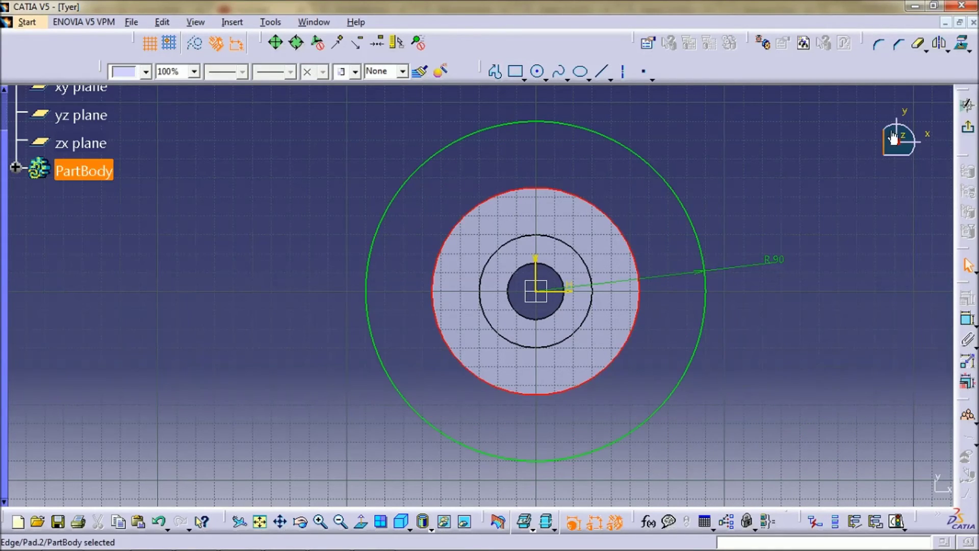
pyautogui.click(967, 128)
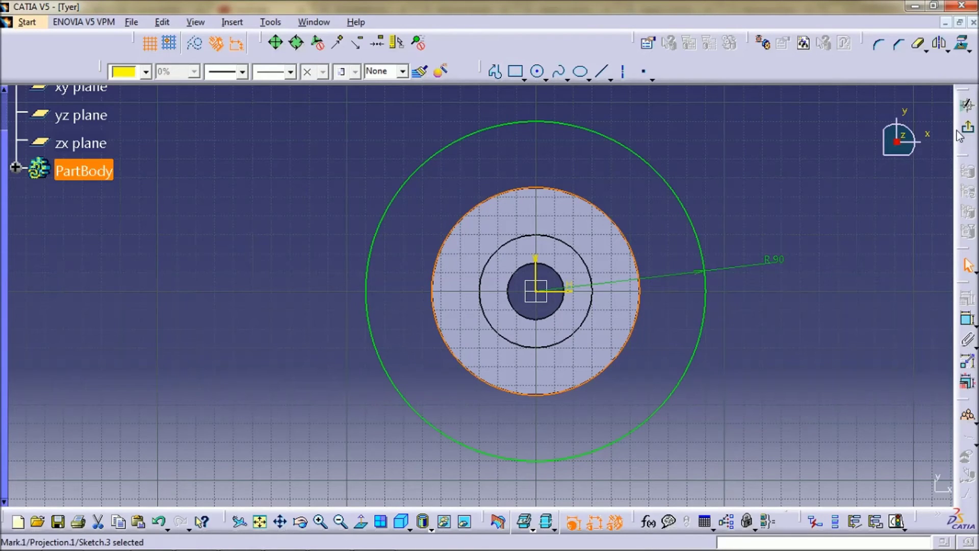
pyautogui.click(968, 105)
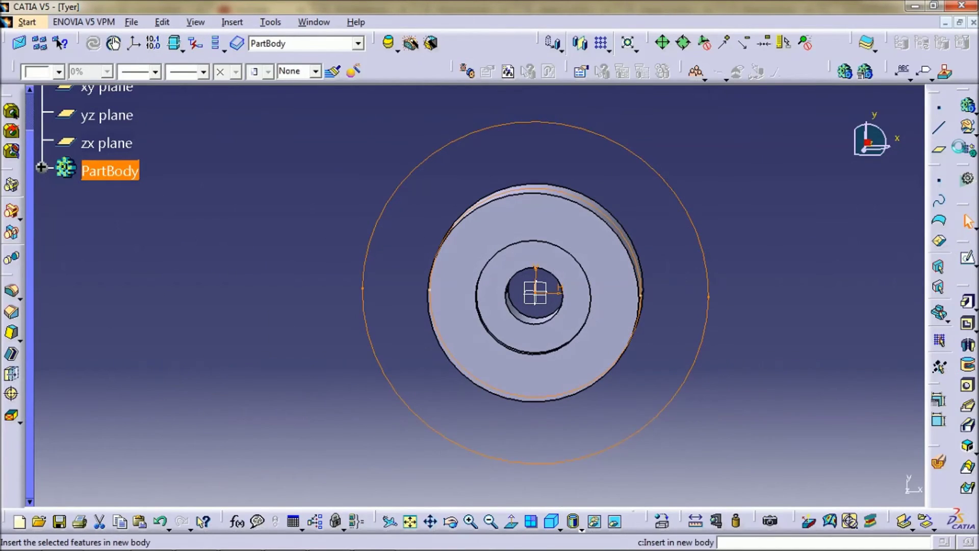
# Extrude the outer tyre profile with a length of 25.4 mm and a mirrored extent.
pyautogui.click(968, 302)
pyautogui.moveTo(653, 194); pyautogui.dragTo(586, 261, button='middle')
pyautogui.moveTo(849, 313); pyautogui.dragTo(773, 316)
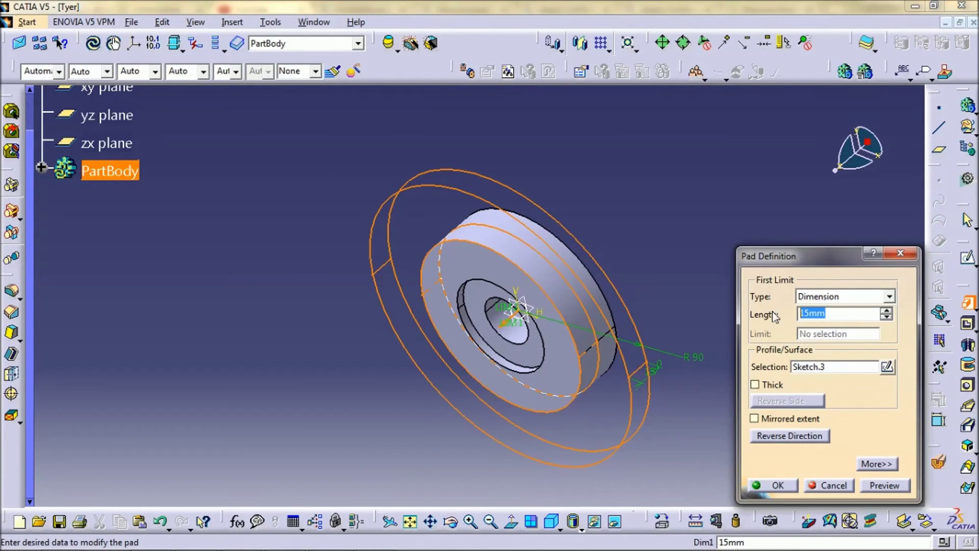
pyautogui.write('25.4')
pyautogui.click(755, 418)
pyautogui.click(775, 485)
# Chamfer the circular step edge around the hub on one face at 45 degrees.
pyautogui.moveTo(780, 427); pyautogui.dragTo(708, 128, button='middle')
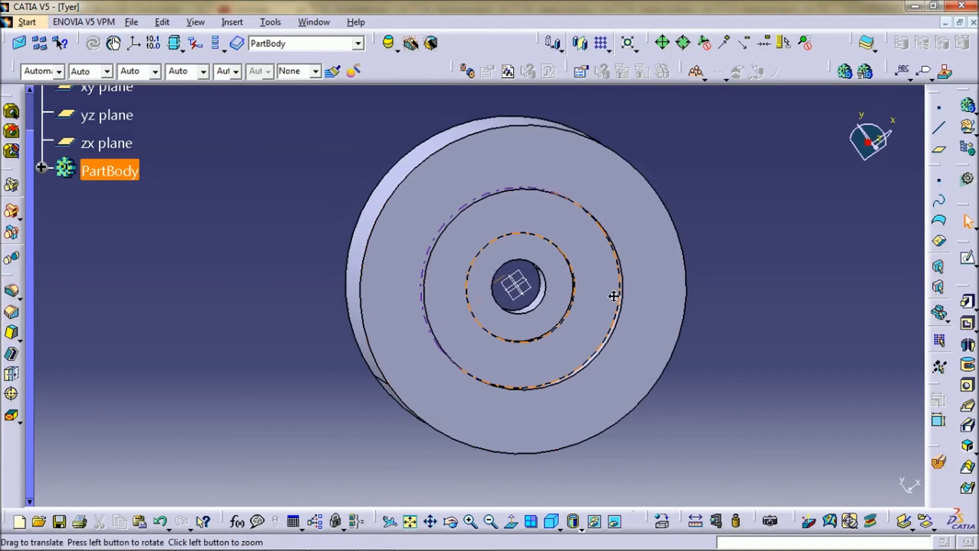
pyautogui.moveTo(625, 238); pyautogui.dragTo(750, 337, button='middle')
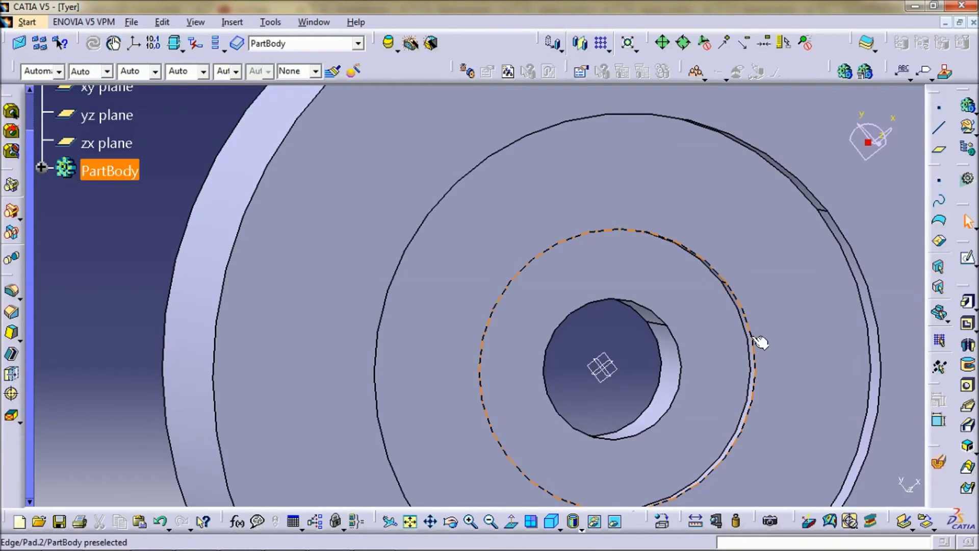
pyautogui.click(757, 340)
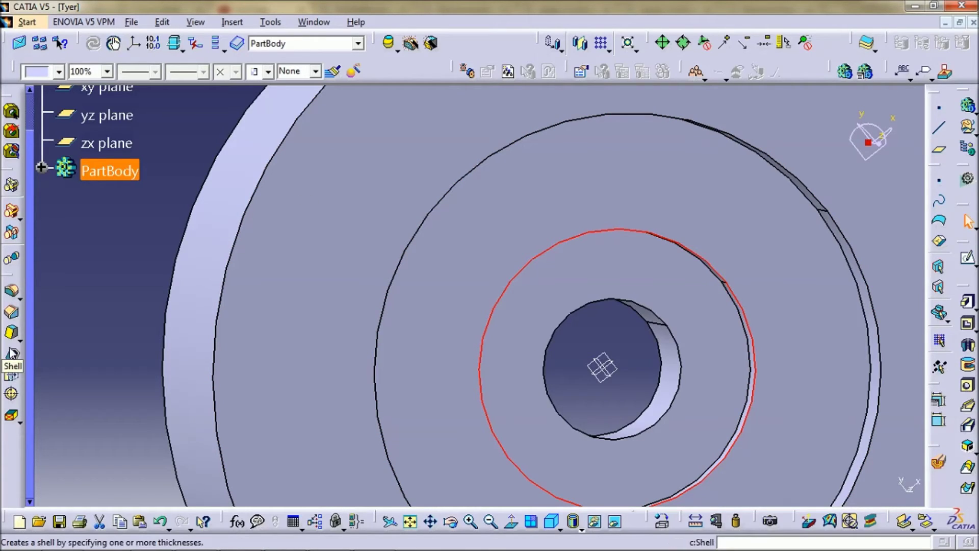
pyautogui.click(12, 333)
pyautogui.moveTo(558, 254)
pyautogui.mouseDown(button='middle')
pyautogui.moveTo(522, 225)
pyautogui.moveTo(564, 247)
pyautogui.mouseUp(button='middle')
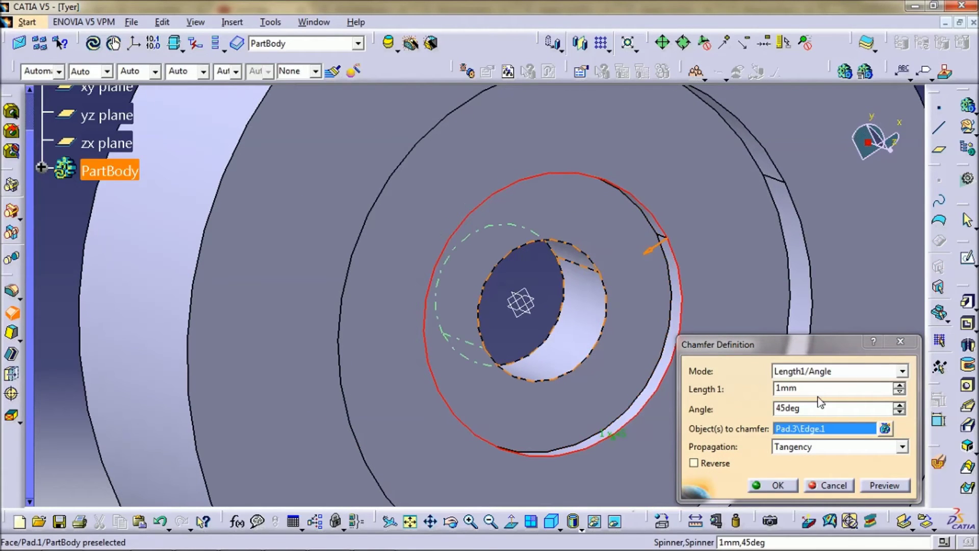
pyautogui.doubleClick(837, 388)
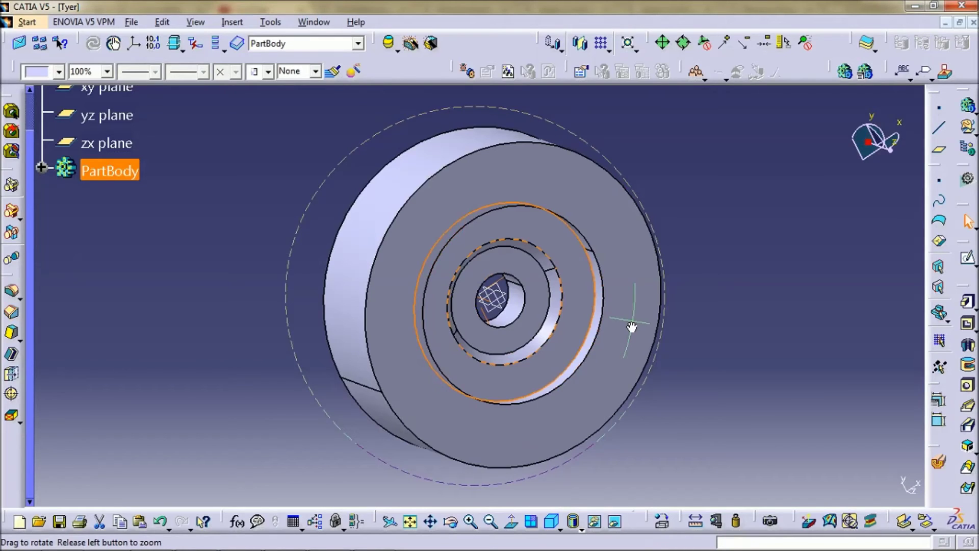
pyautogui.moveTo(632, 326); pyautogui.dragTo(648, 278, button='middle')
pyautogui.click(788, 276)
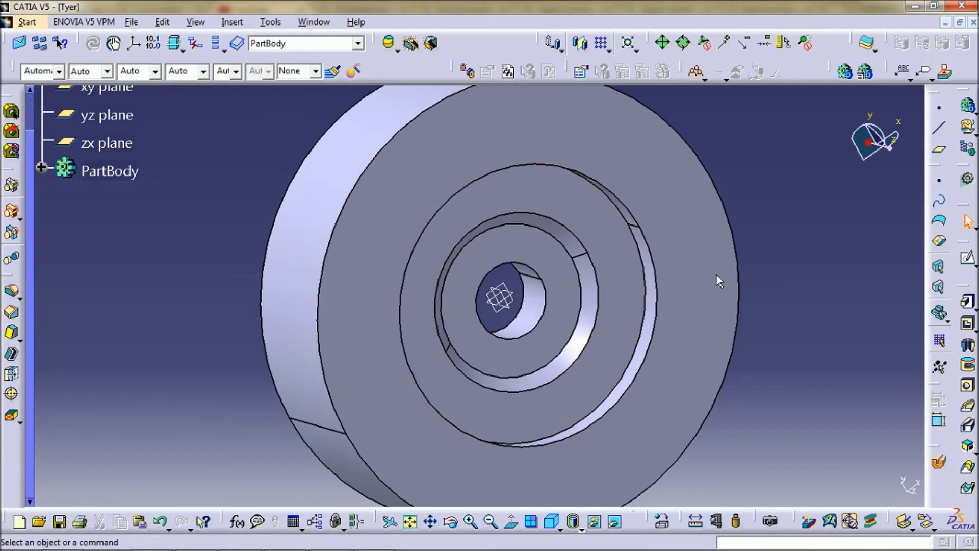
pyautogui.click(660, 321)
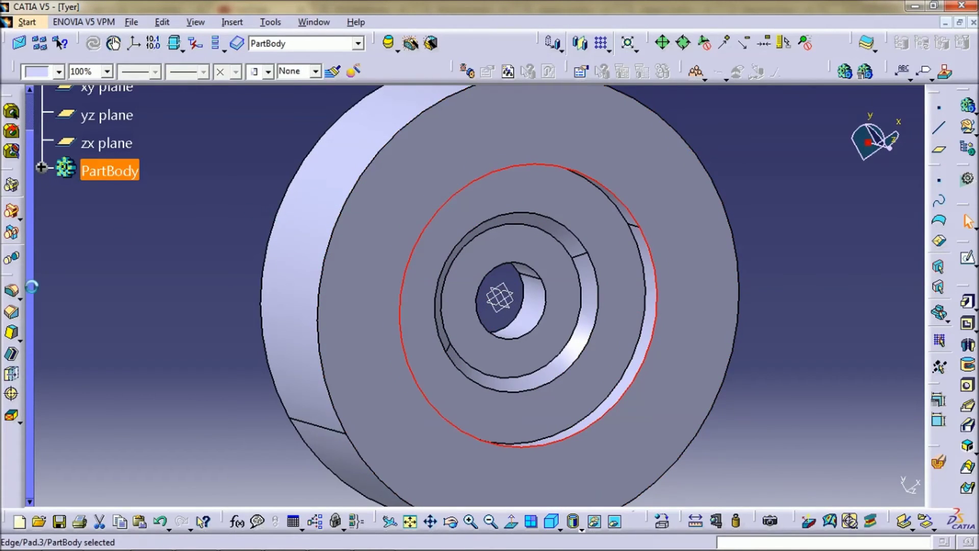
pyautogui.click(12, 288)
pyautogui.moveTo(378, 305); pyautogui.dragTo(453, 309, button='middle')
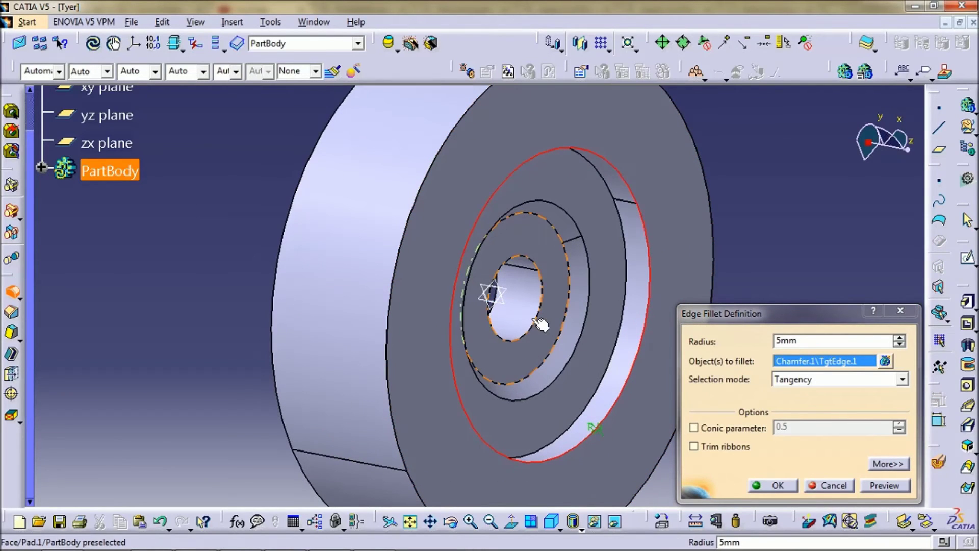
pyautogui.click(900, 311)
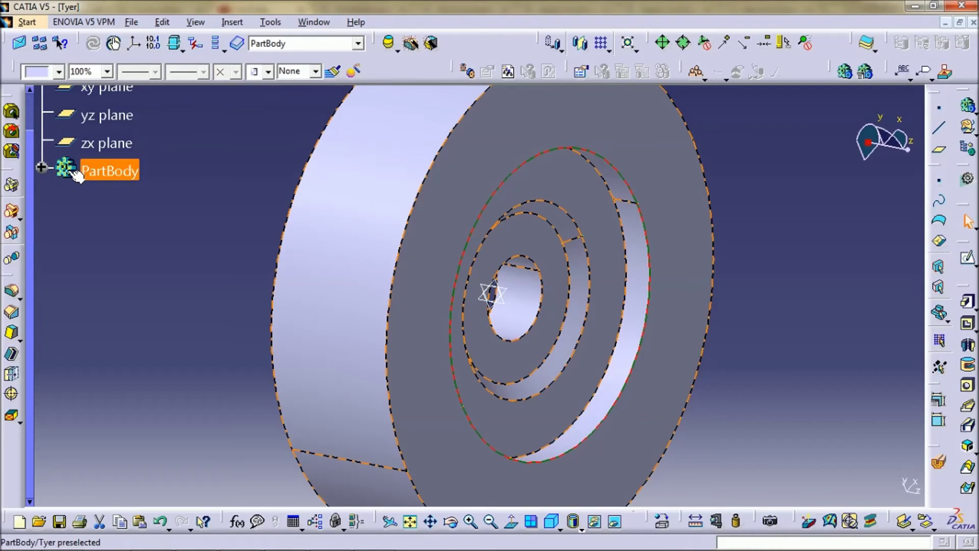
# Delete the chamfer on the step edge around the hub.
pyautogui.click(41, 167)
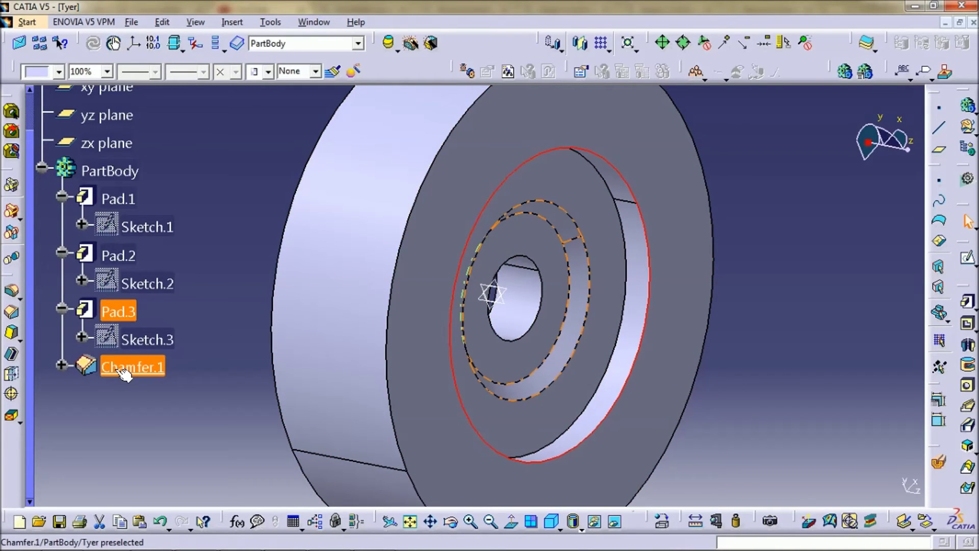
pyautogui.rightClick(123, 370)
pyautogui.click(162, 272)
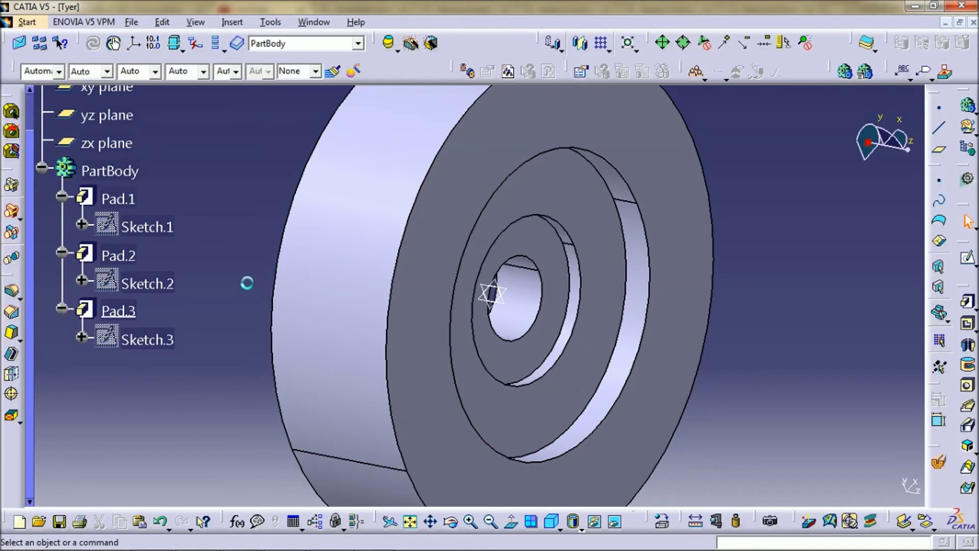
# Chamfer the circular step edges around the hub on both faces with 5 mm length and 45 degrees.
pyautogui.moveTo(592, 329); pyautogui.dragTo(421, 224, button='middle')
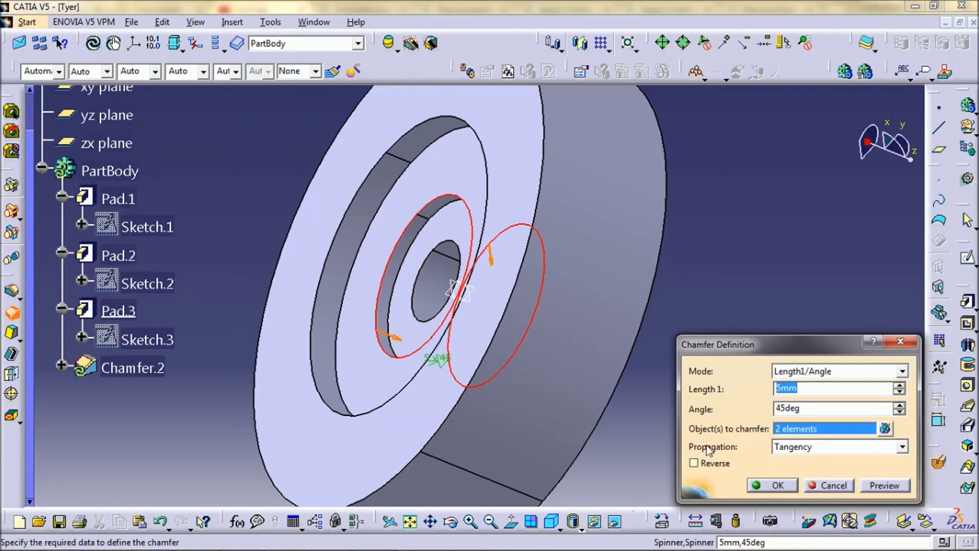
pyautogui.click(803, 479)
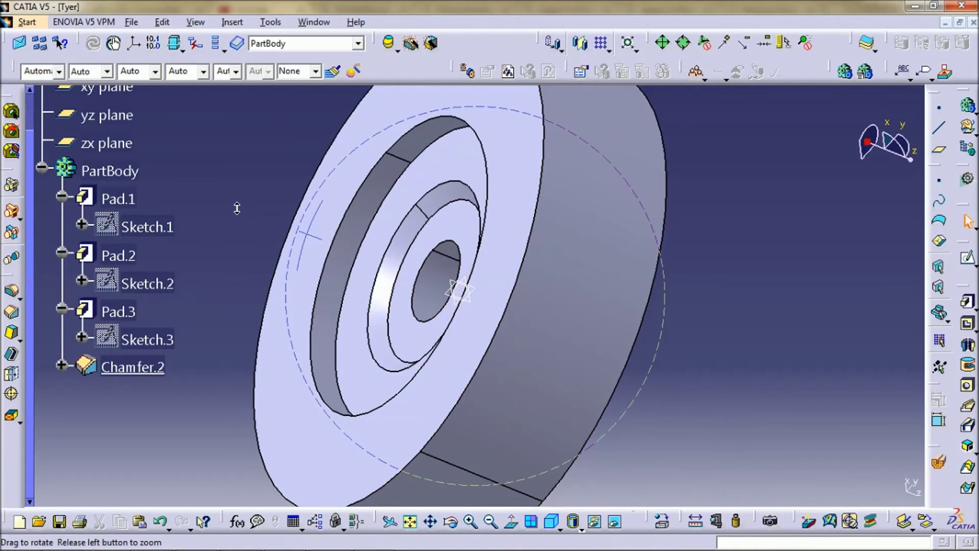
# Fillet the circular inner edges of the tyre ring on both faces with a 5 mm radius and tangency selection.
pyautogui.moveTo(237, 208); pyautogui.dragTo(505, 214, button='middle')
pyautogui.moveTo(578, 302); pyautogui.dragTo(614, 310, button='middle')
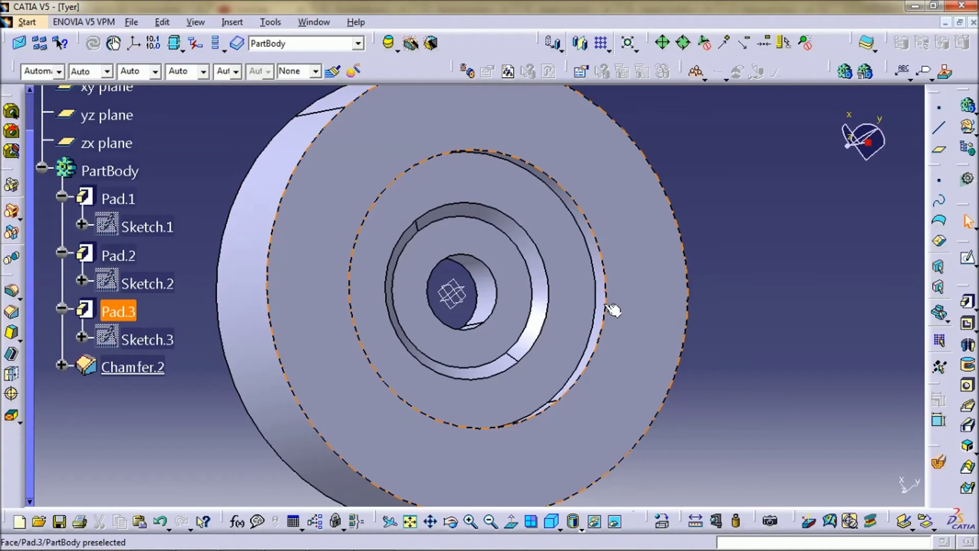
pyautogui.click(605, 305)
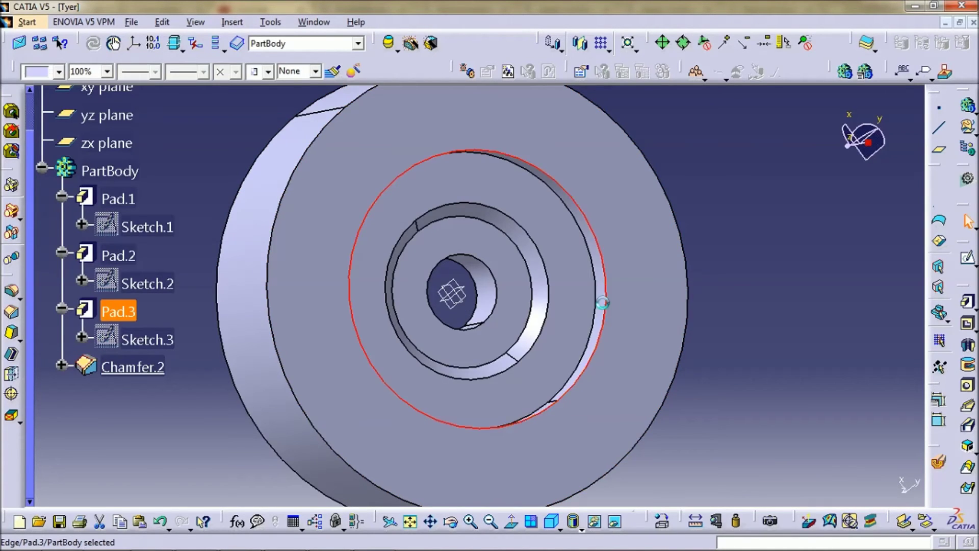
pyautogui.moveTo(494, 290); pyautogui.dragTo(364, 210, button='middle')
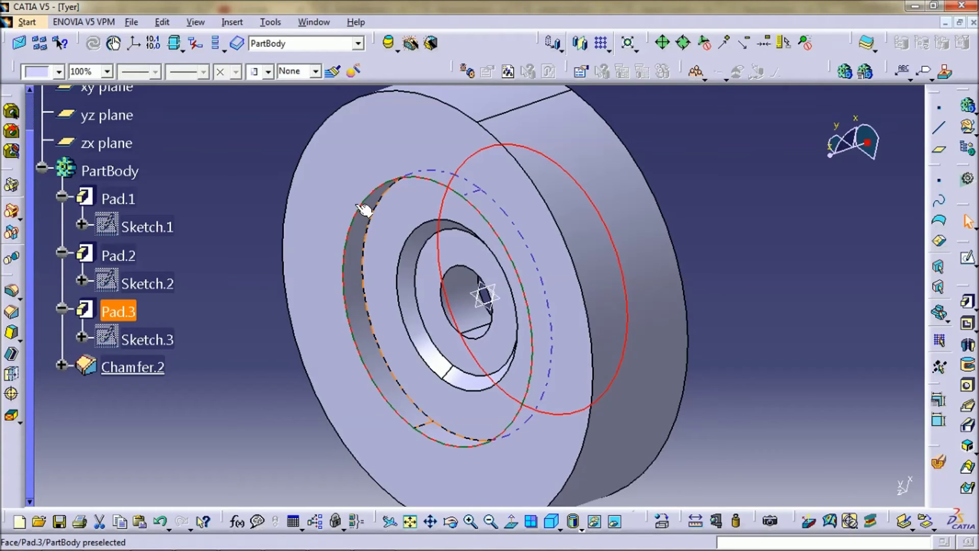
pyautogui.click(363, 209)
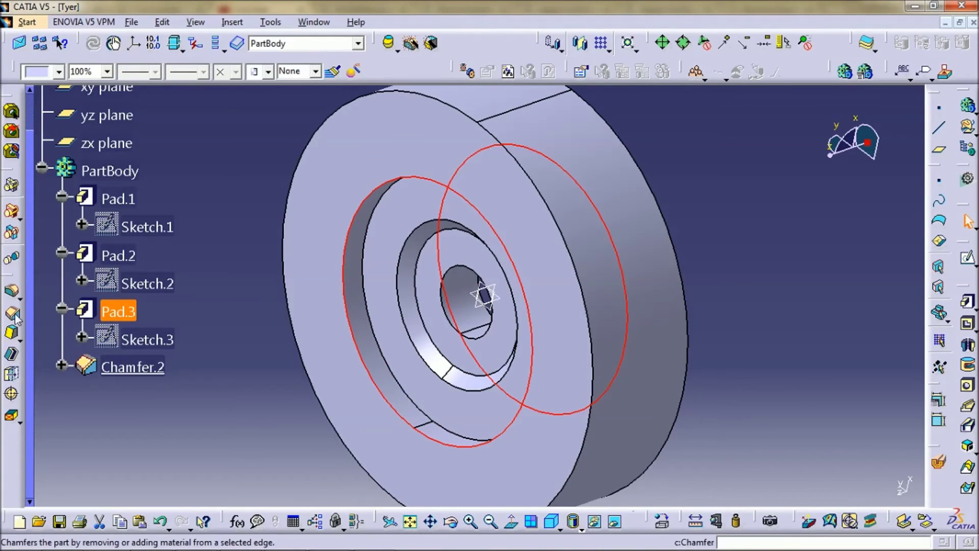
pyautogui.click(12, 292)
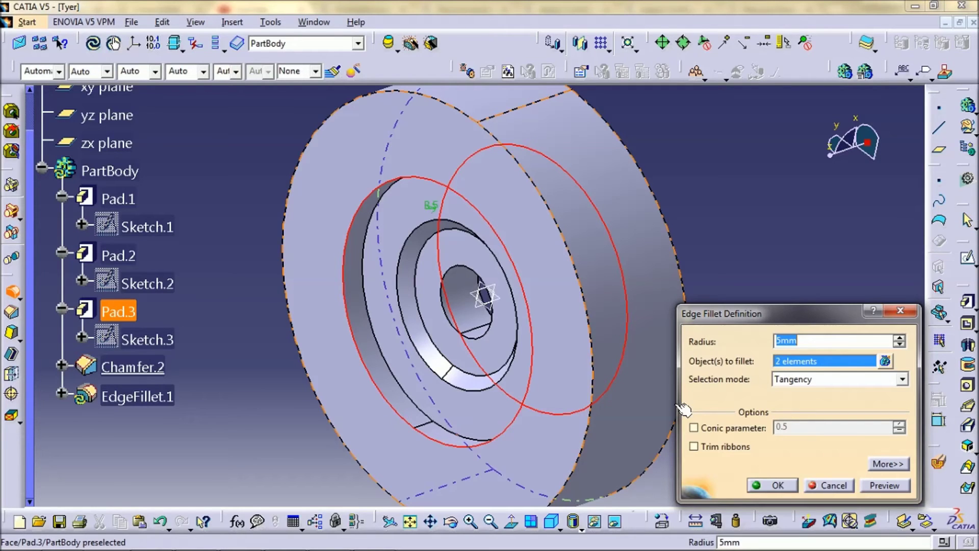
pyautogui.click(775, 485)
# Fillet the outer circular edges of the tyre on both faces with a 10 mm radius and tangency selection.
pyautogui.moveTo(775, 485); pyautogui.dragTo(490, 309, button='middle')
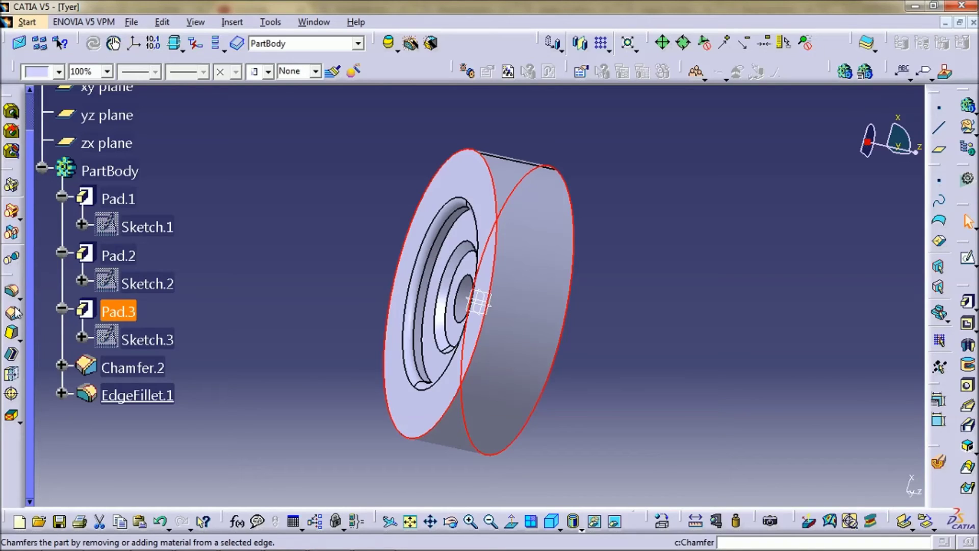
pyautogui.click(13, 291)
pyautogui.moveTo(387, 337); pyautogui.dragTo(408, 382, button='middle')
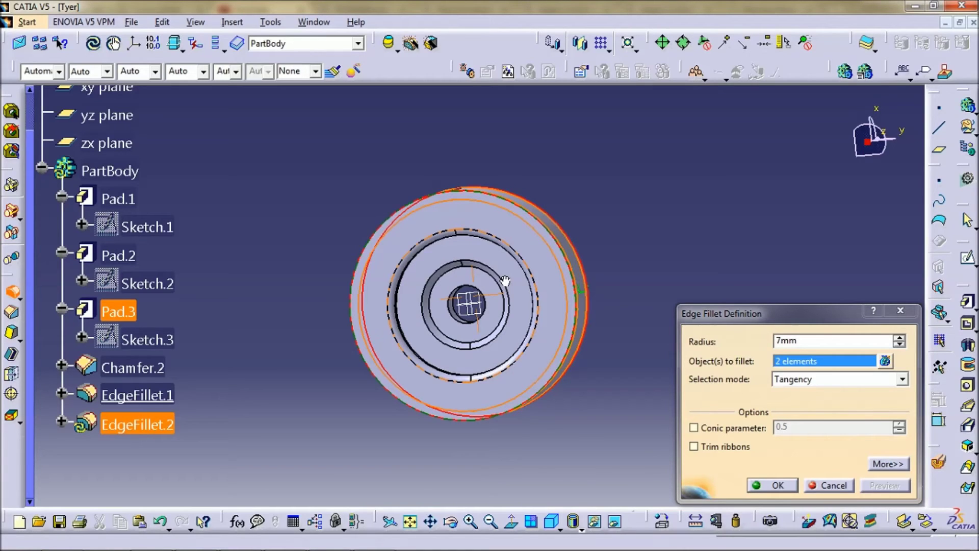
pyautogui.moveTo(505, 281); pyautogui.dragTo(525, 342, button='middle')
pyautogui.moveTo(809, 341); pyautogui.dragTo(677, 320)
pyautogui.write('10')
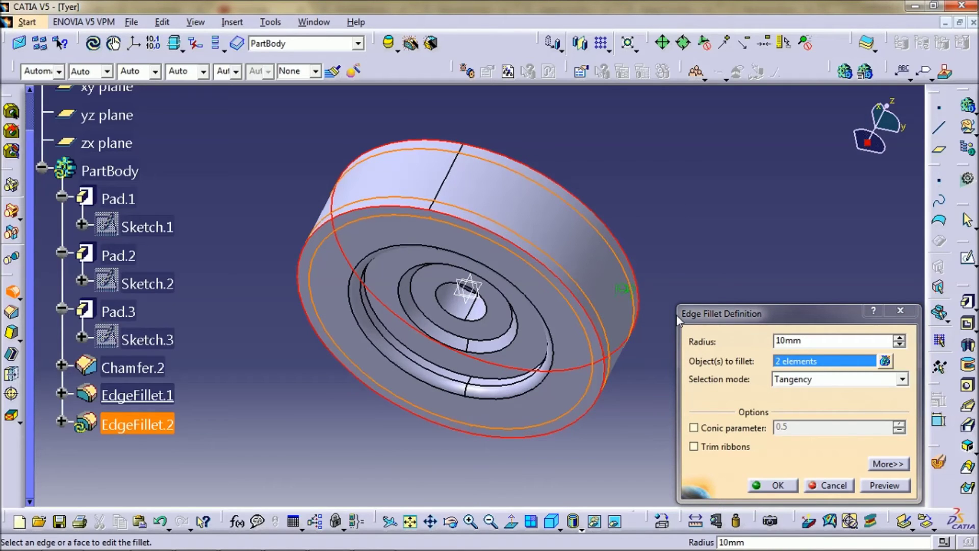
pyautogui.moveTo(658, 321); pyautogui.dragTo(504, 220, button='middle')
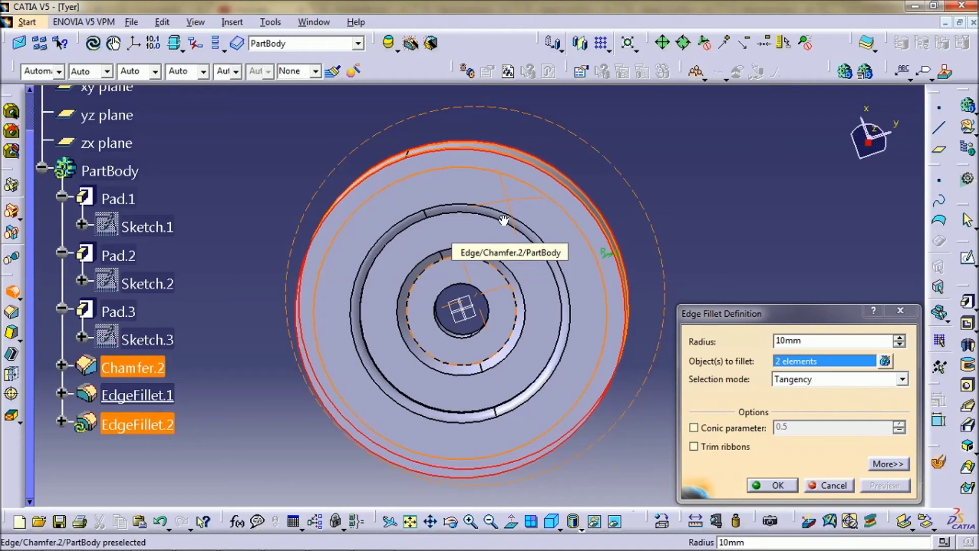
pyautogui.moveTo(504, 221); pyautogui.dragTo(569, 425, button='middle')
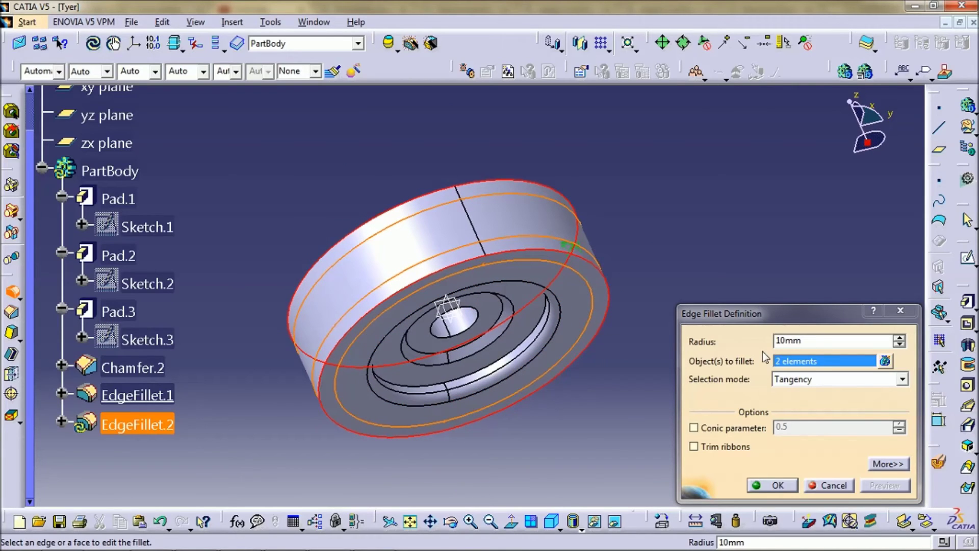
pyautogui.doubleClick(816, 341)
pyautogui.write('10')
pyautogui.press('Return')
pyautogui.moveTo(574, 399); pyautogui.dragTo(619, 376, button='middle')
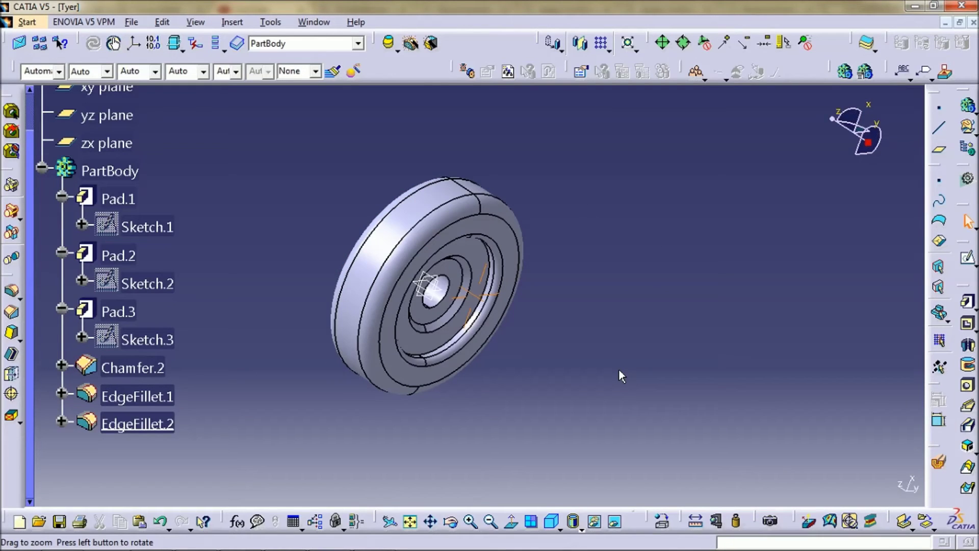
# Set the fill colour of Pad.3, the outer tyre ring, to dark grey.
pyautogui.click(377, 316)
pyautogui.moveTo(378, 316); pyautogui.dragTo(434, 306, button='middle')
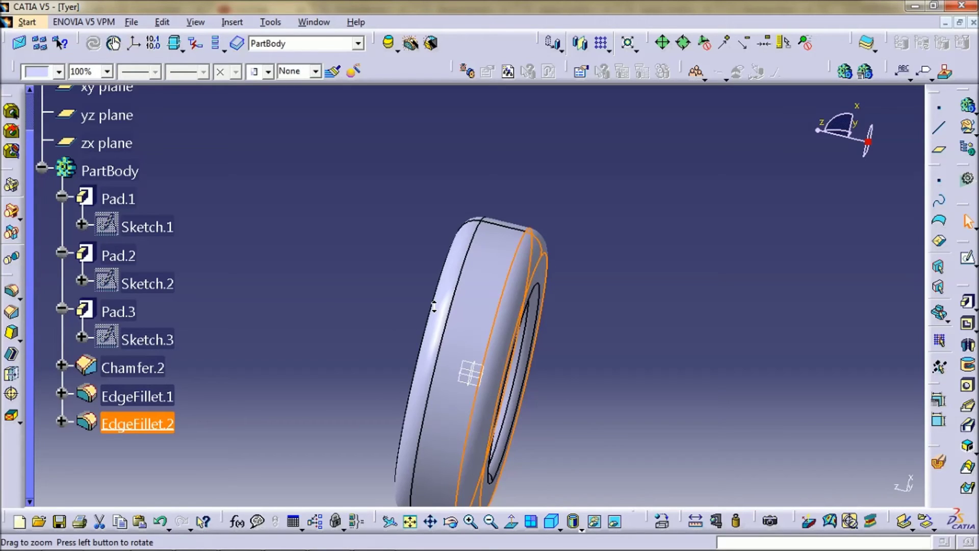
pyautogui.moveTo(452, 301); pyautogui.dragTo(355, 360, button='middle')
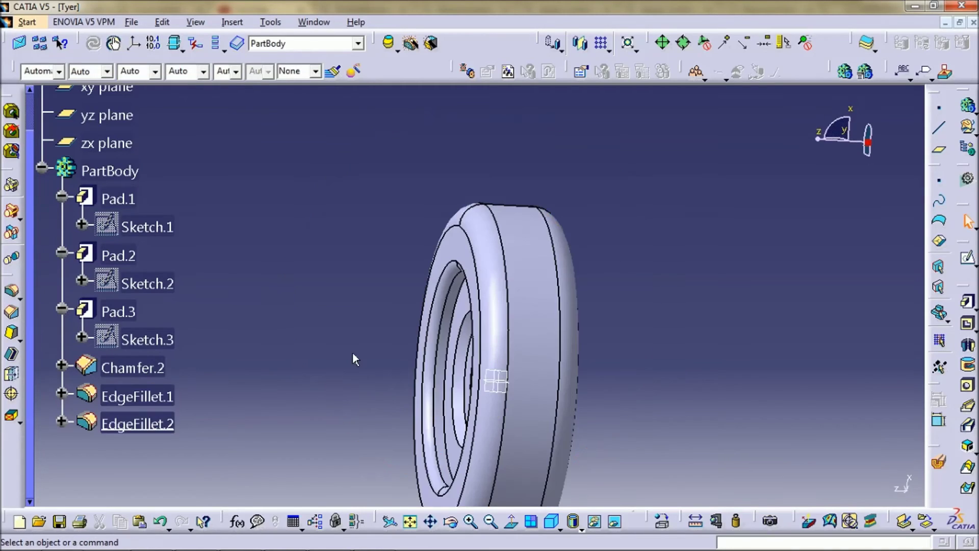
pyautogui.click(135, 311)
pyautogui.moveTo(329, 326); pyautogui.dragTo(408, 370, button='middle')
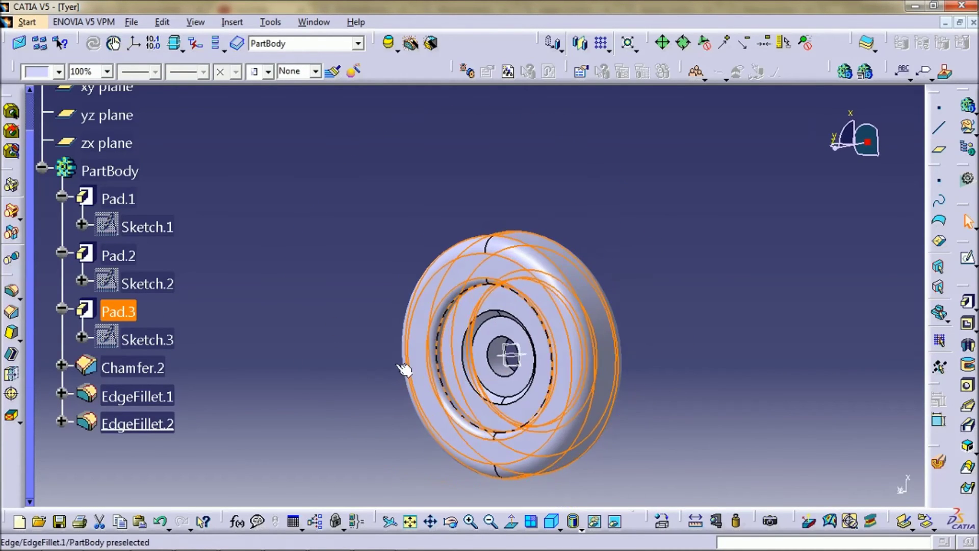
pyautogui.rightClick(134, 308)
pyautogui.click(158, 66)
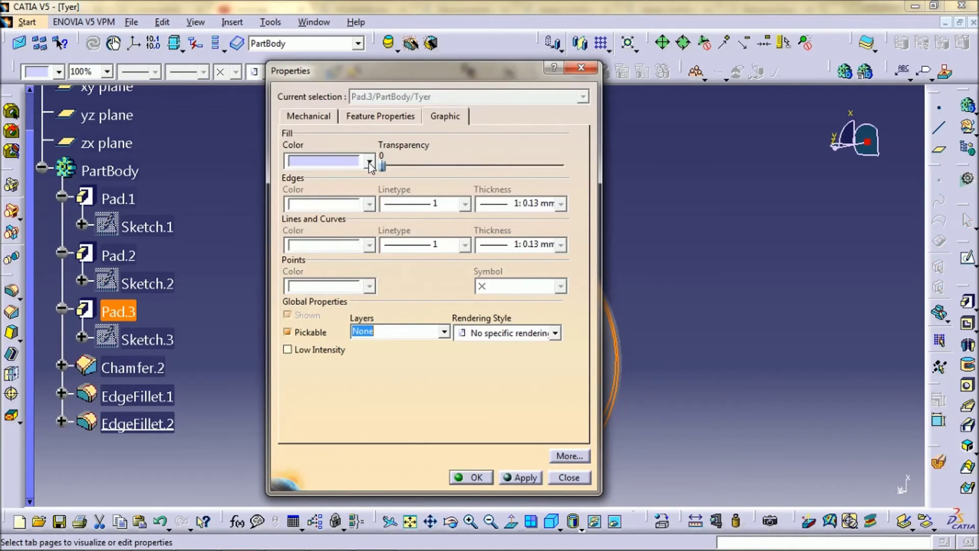
pyautogui.click(369, 163)
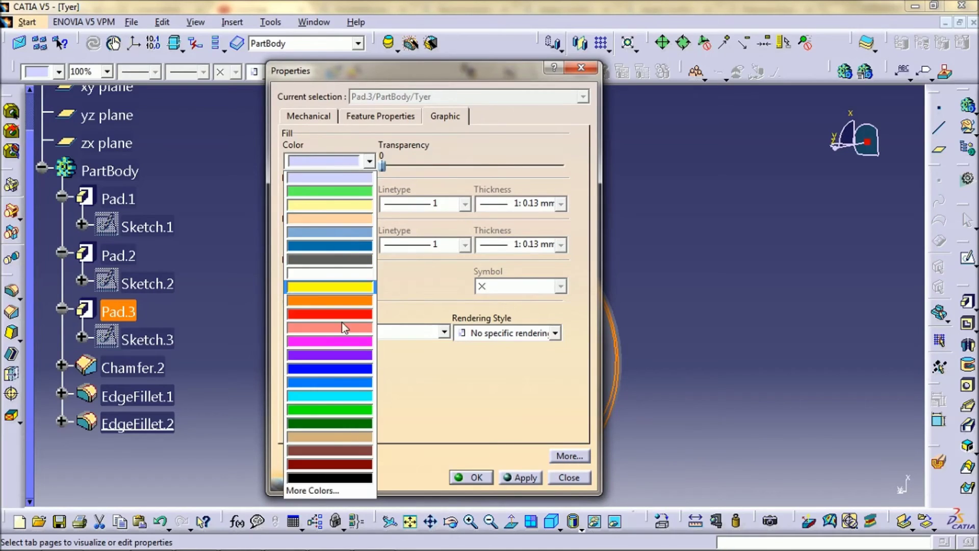
pyautogui.click(338, 259)
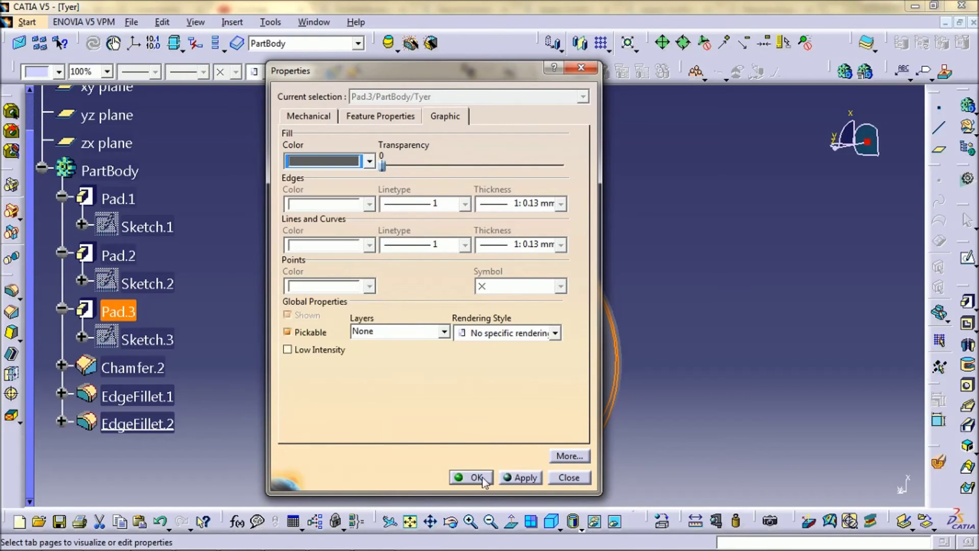
pyautogui.click(476, 478)
# Set the fill colour of both edge fillets, EdgeFillet.1 and EdgeFillet.2, to dark grey.
pyautogui.moveTo(323, 305); pyautogui.dragTo(291, 320, button='middle')
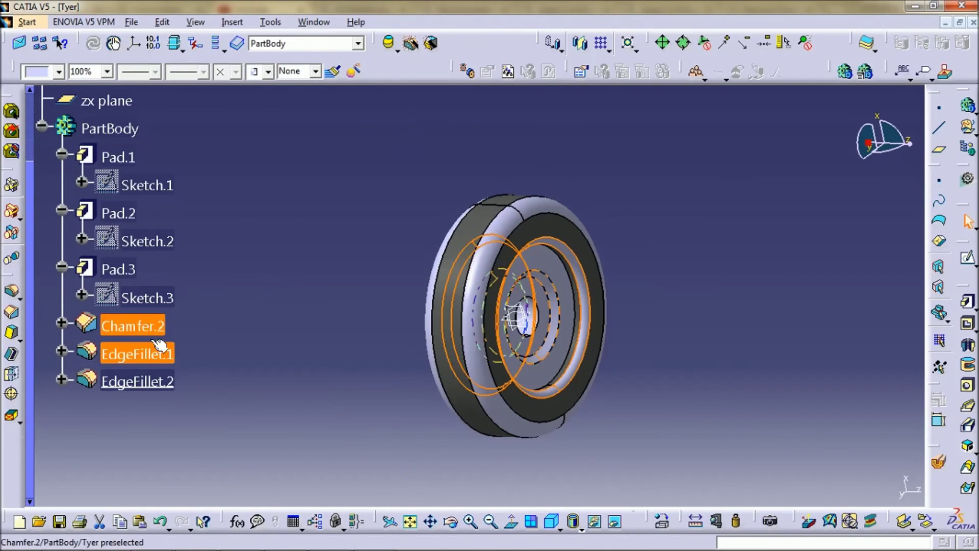
pyautogui.keyDown('ctrl'); pyautogui.click(136, 380); pyautogui.keyUp('ctrl')
pyautogui.rightClick(136, 381)
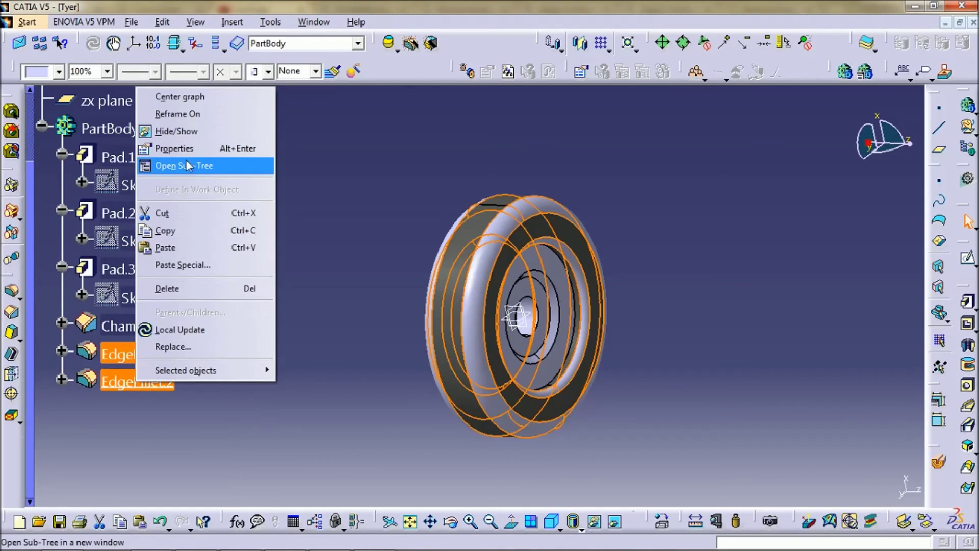
pyautogui.click(174, 148)
pyautogui.click(369, 161)
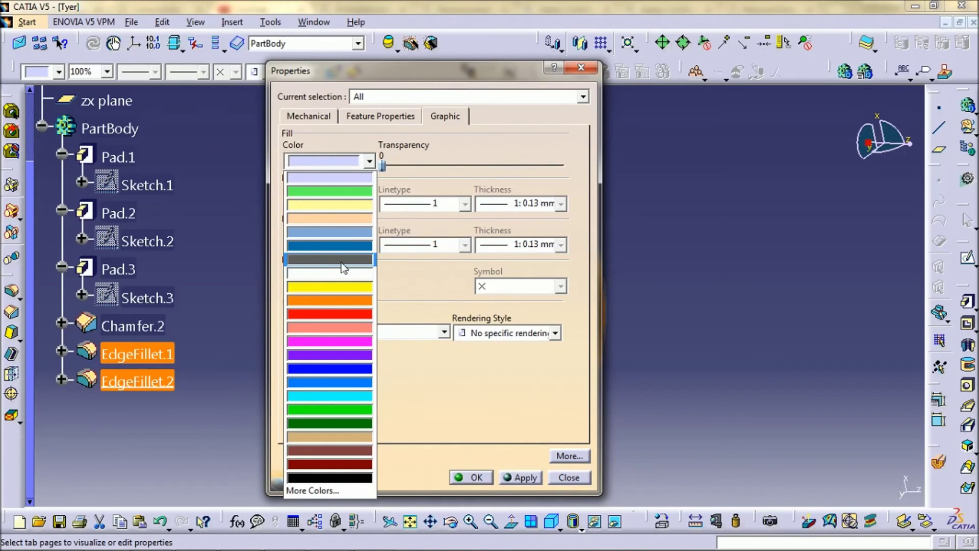
pyautogui.click(342, 261)
pyautogui.click(468, 477)
pyautogui.moveTo(400, 341); pyautogui.dragTo(332, 295, button='middle')
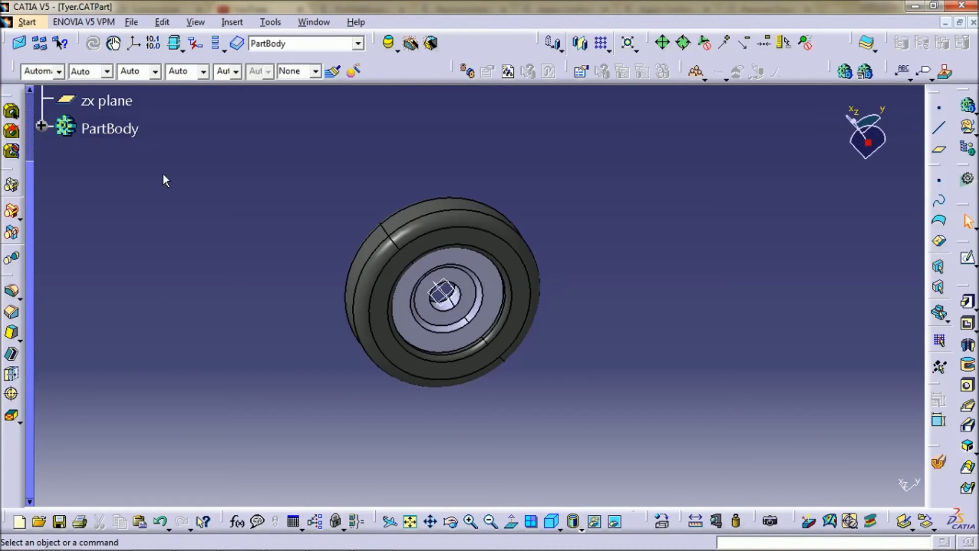
# Save the part as Tyer in the CART folder through Save Management, replacing the existing CATPart file.
pyautogui.click(123, 100)
pyautogui.click(131, 22)
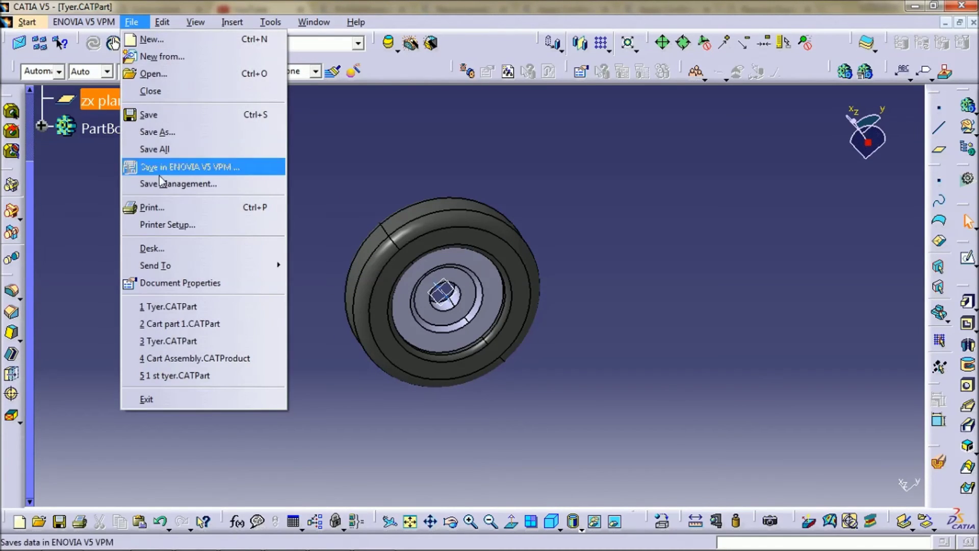
pyautogui.click(153, 183)
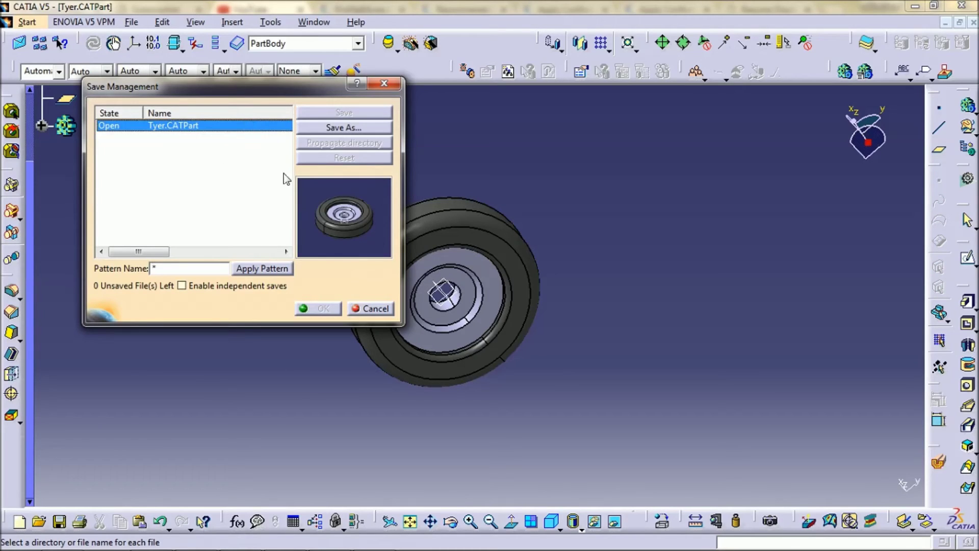
pyautogui.click(330, 127)
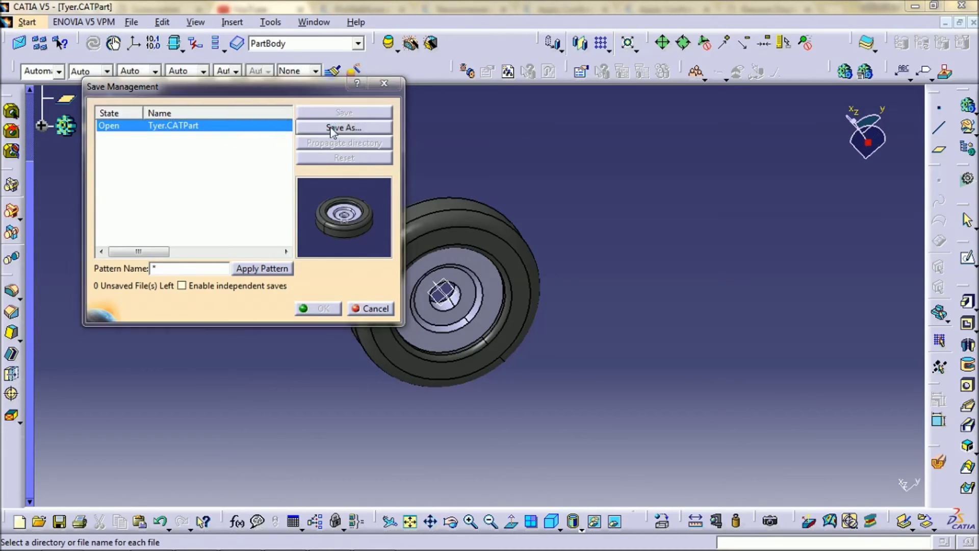
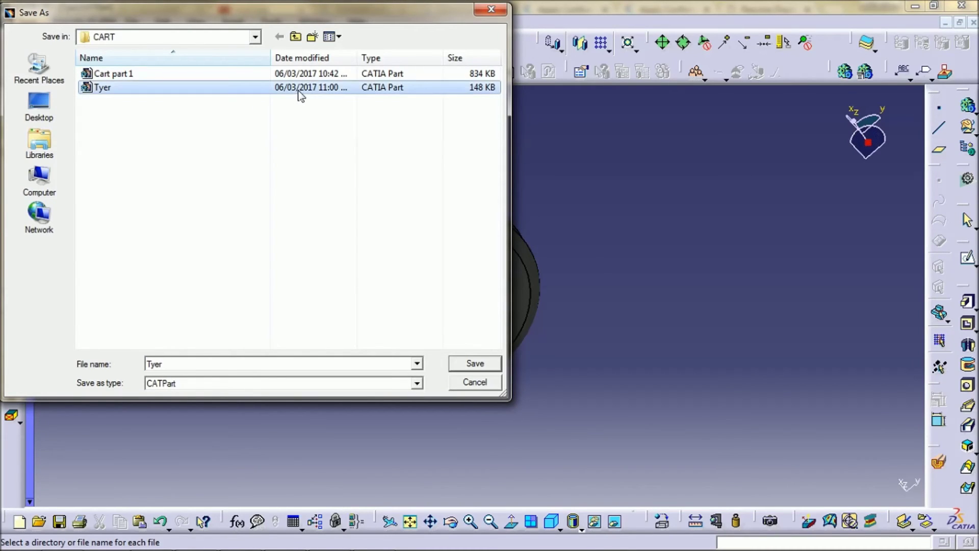
pyautogui.click(474, 363)
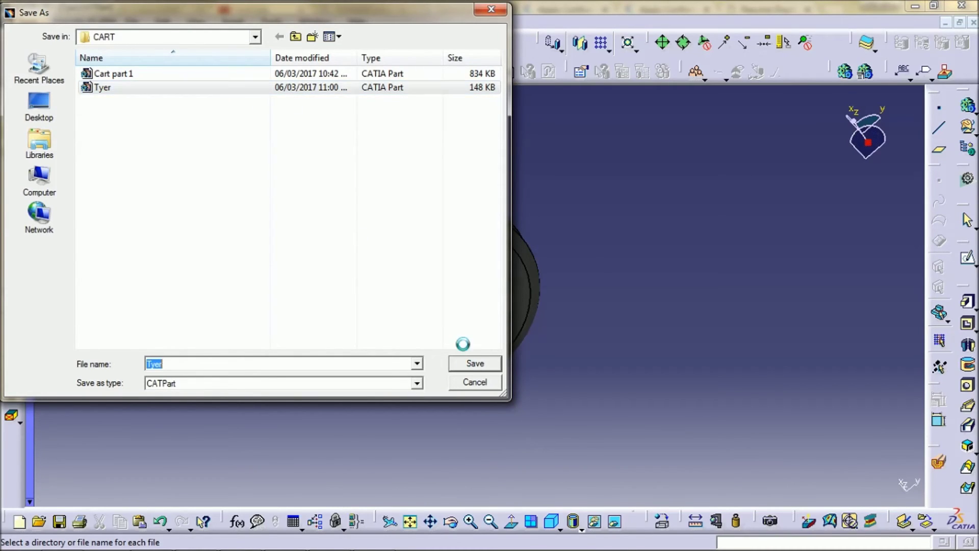
pyautogui.click(321, 249)
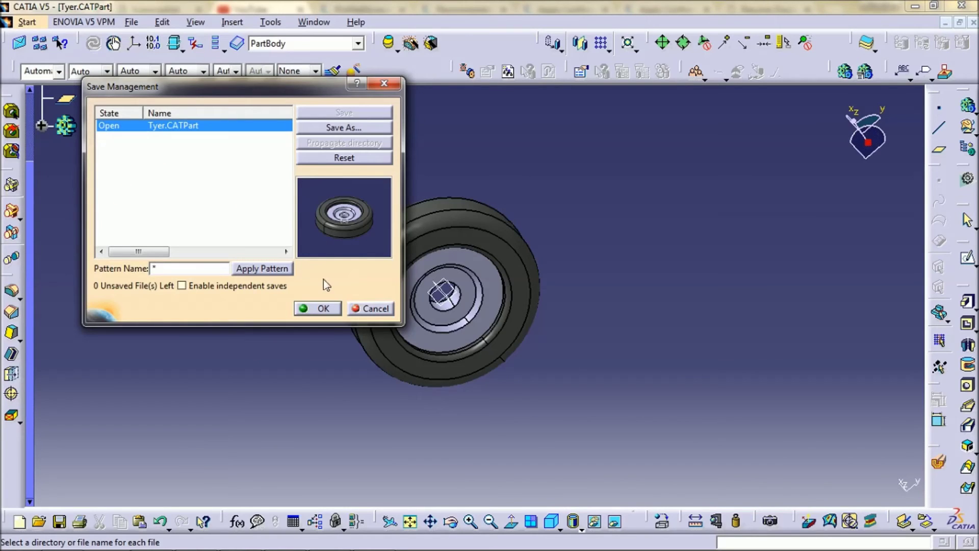
pyautogui.click(323, 307)
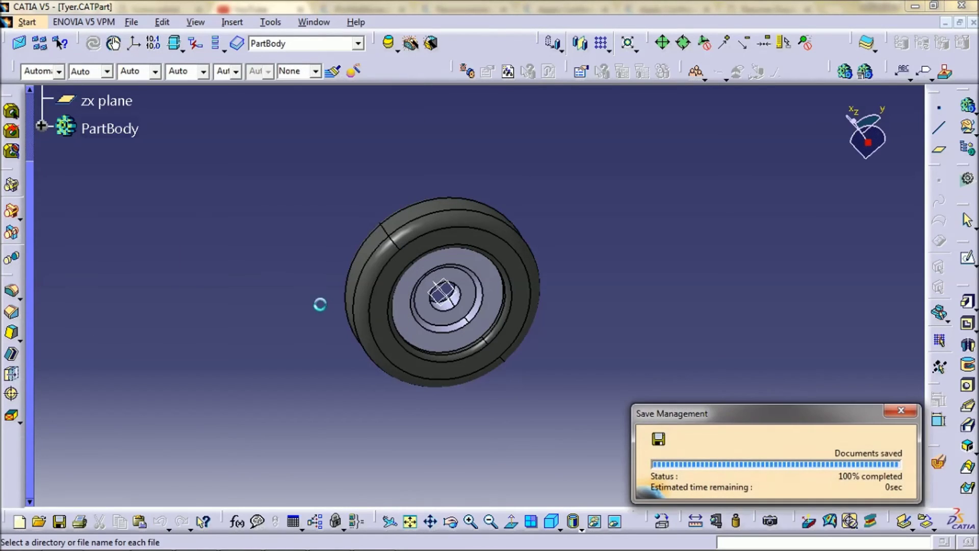
# Create a new Assembly Design product and insert the existing component Cart part 1 from the CART folder.
pyautogui.click(27, 22)
pyautogui.moveTo(76, 57)
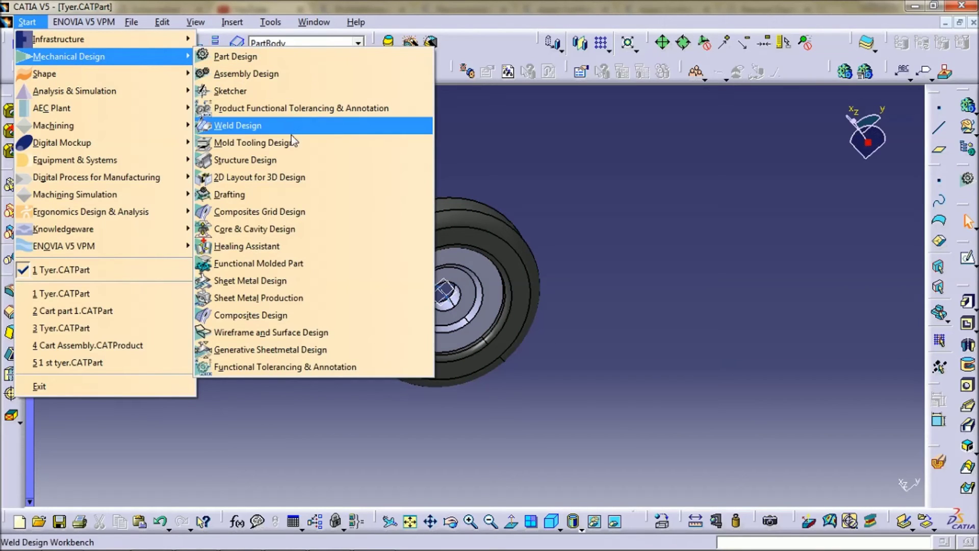
pyautogui.click(283, 74)
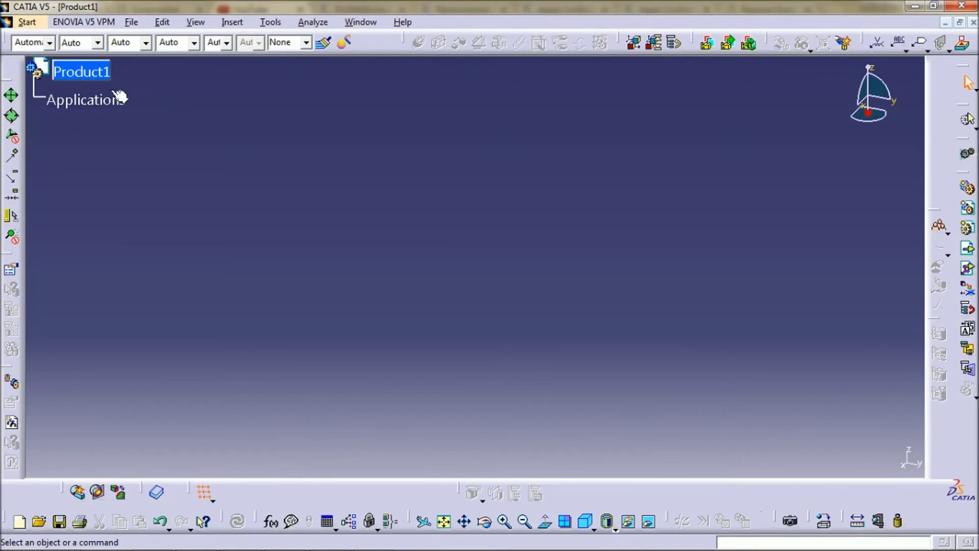
pyautogui.click(81, 71)
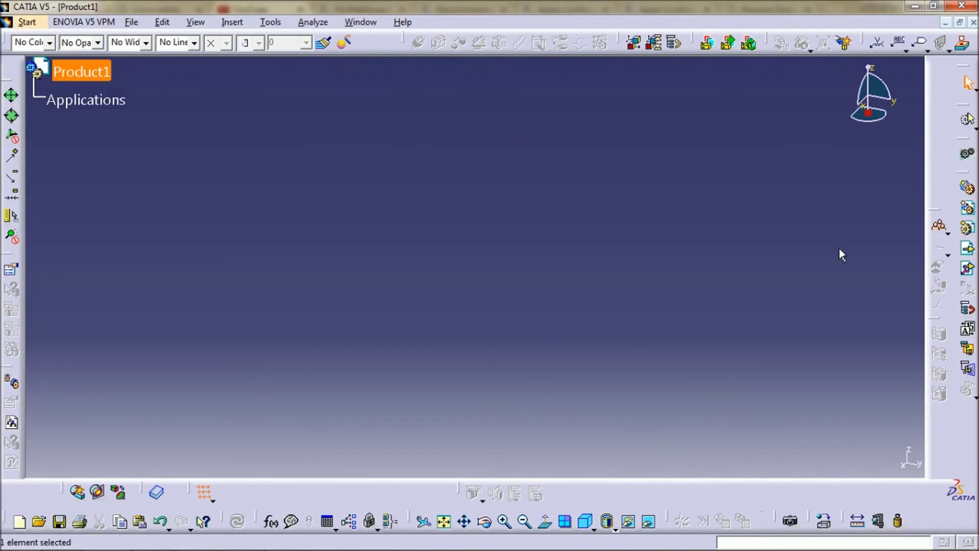
pyautogui.click(969, 250)
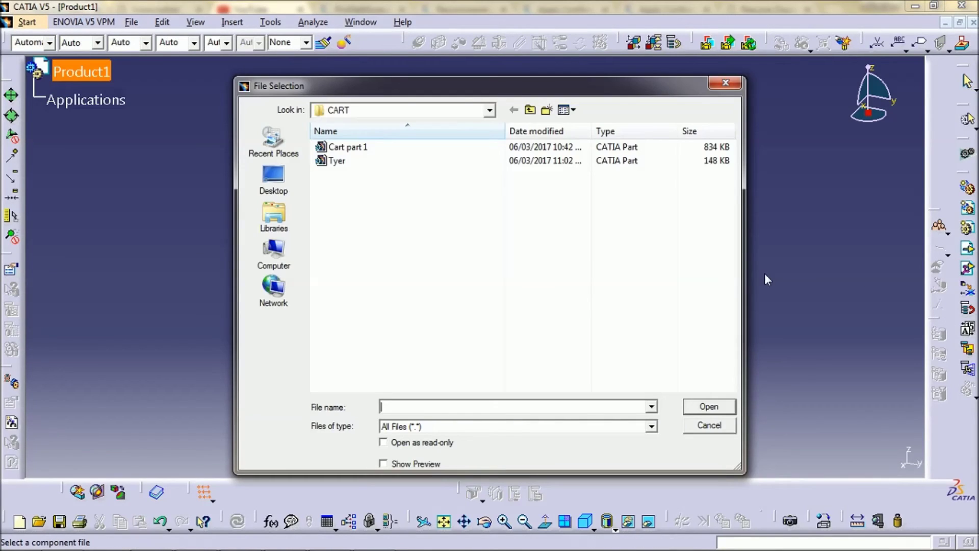
pyautogui.click(510, 148)
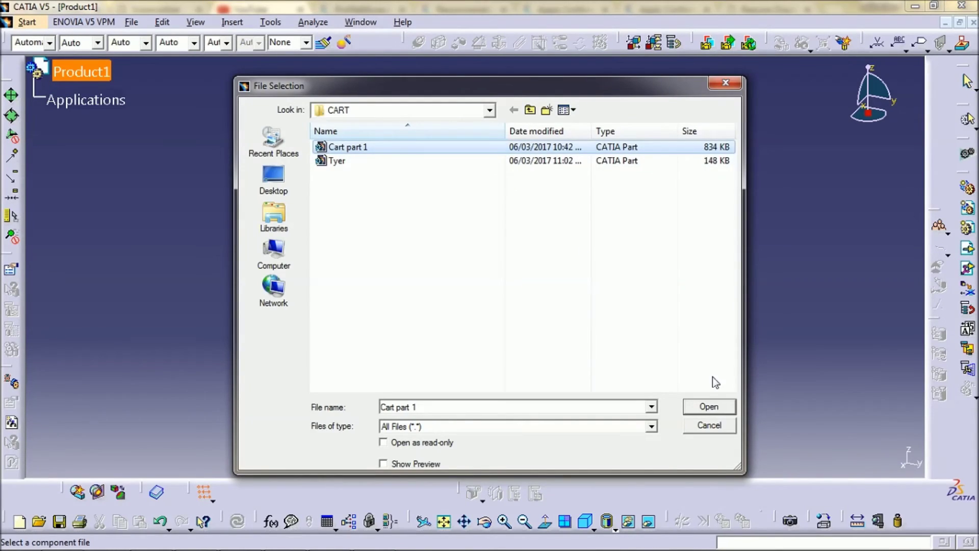
pyautogui.click(707, 410)
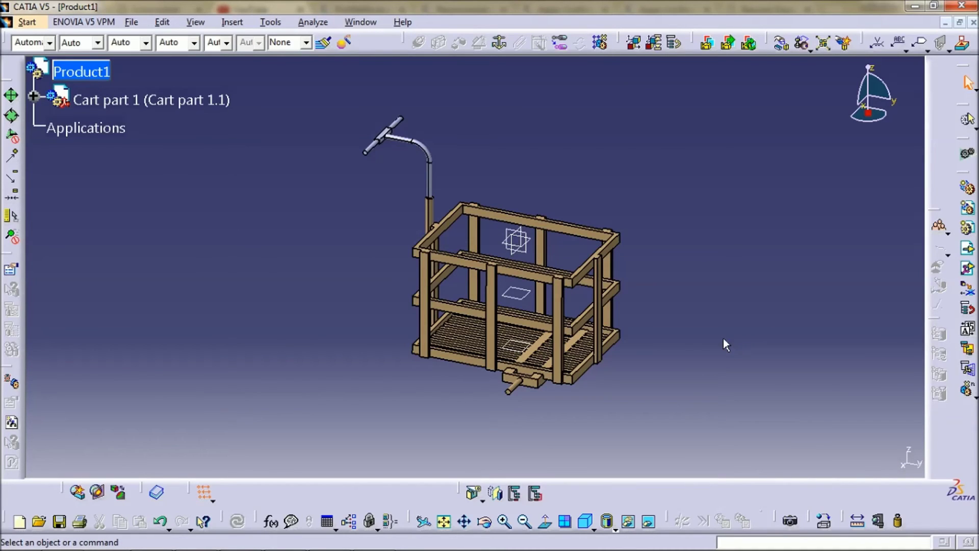
# Insert the existing component Tyer from the CART folder into Product1 with the option to position it on insertion.
pyautogui.moveTo(651, 278); pyautogui.dragTo(643, 272, button='middle')
pyautogui.click(969, 269)
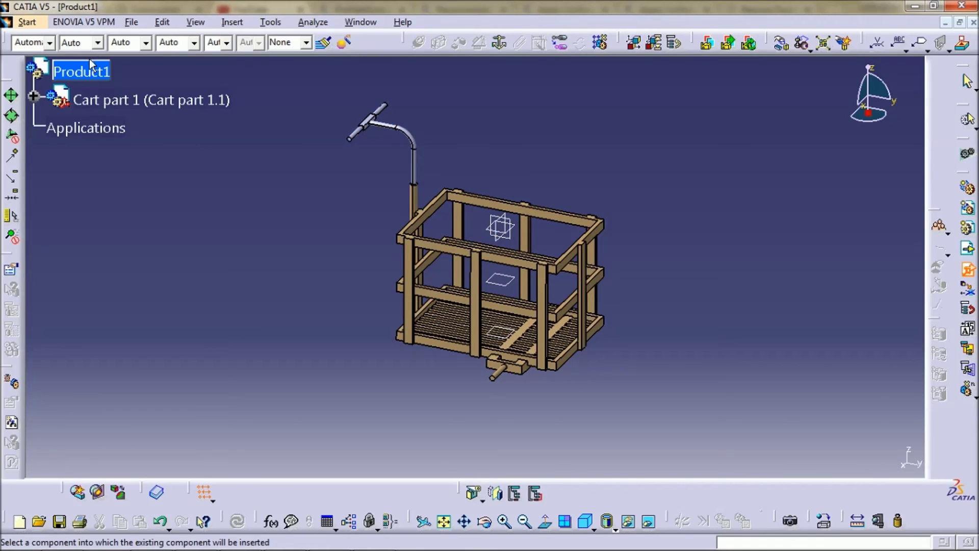
pyautogui.click(81, 71)
pyautogui.click(368, 160)
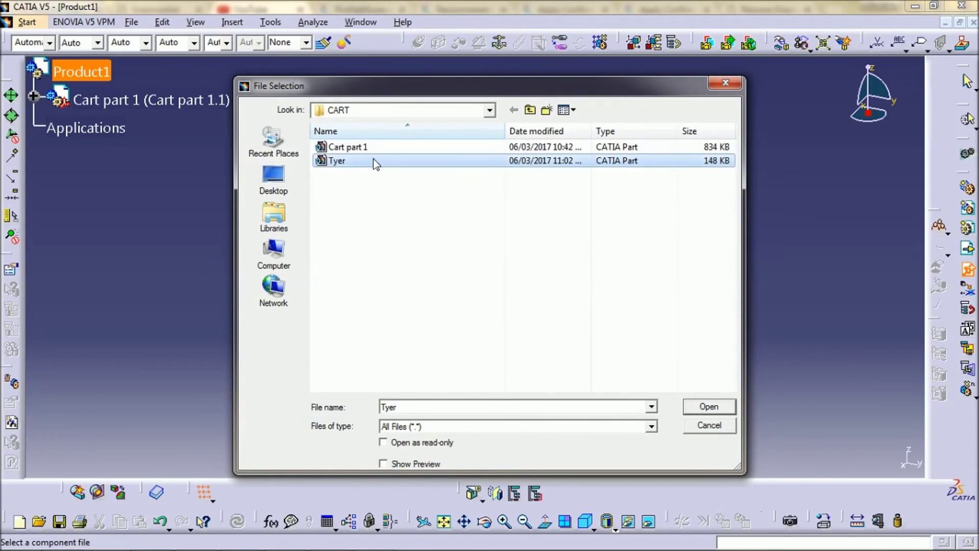
pyautogui.click(700, 406)
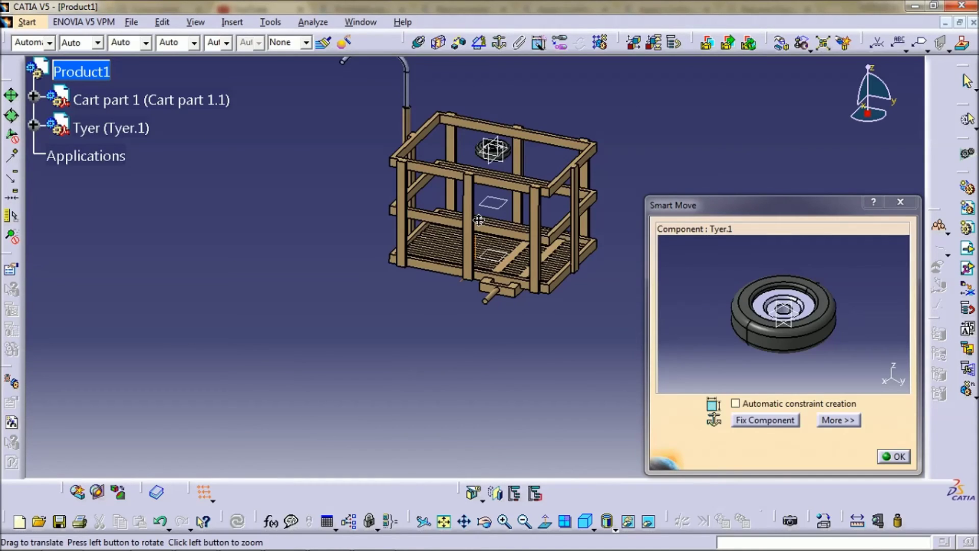
# Align the centre axis of the Tyer with the axis of the cart's axle using Smart Move, without automatic constraint creation.
pyautogui.moveTo(478, 220); pyautogui.dragTo(414, 184, button='middle')
pyautogui.moveTo(755, 306)
pyautogui.mouseDown(button='middle')
pyautogui.moveTo(790, 316)
pyautogui.moveTo(819, 258)
pyautogui.moveTo(790, 332)
pyautogui.moveTo(824, 301)
pyautogui.moveTo(812, 312)
pyautogui.moveTo(725, 320)
pyautogui.moveTo(886, 317)
pyautogui.mouseUp(button='middle')
pyautogui.click(791, 320)
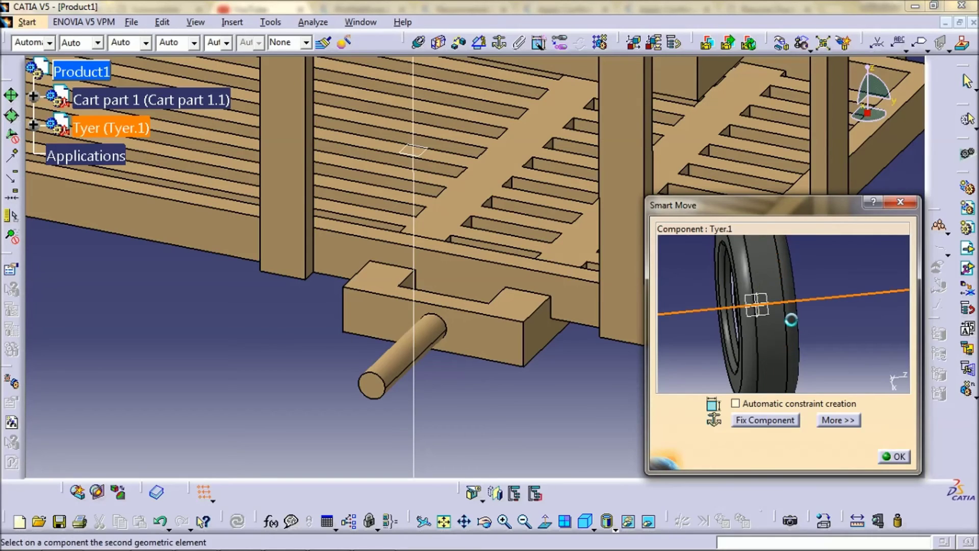
pyautogui.click(418, 365)
pyautogui.click(895, 456)
# Copy the Tyer component and paste it into Product1 as a second instance.
pyautogui.moveTo(390, 320)
pyautogui.mouseDown(button='middle')
pyautogui.moveTo(407, 344)
pyautogui.moveTo(381, 314)
pyautogui.moveTo(388, 306)
pyautogui.mouseUp(button='middle')
pyautogui.moveTo(503, 313)
pyautogui.mouseDown(button='middle')
pyautogui.moveTo(497, 298)
pyautogui.moveTo(495, 319)
pyautogui.mouseUp(button='middle')
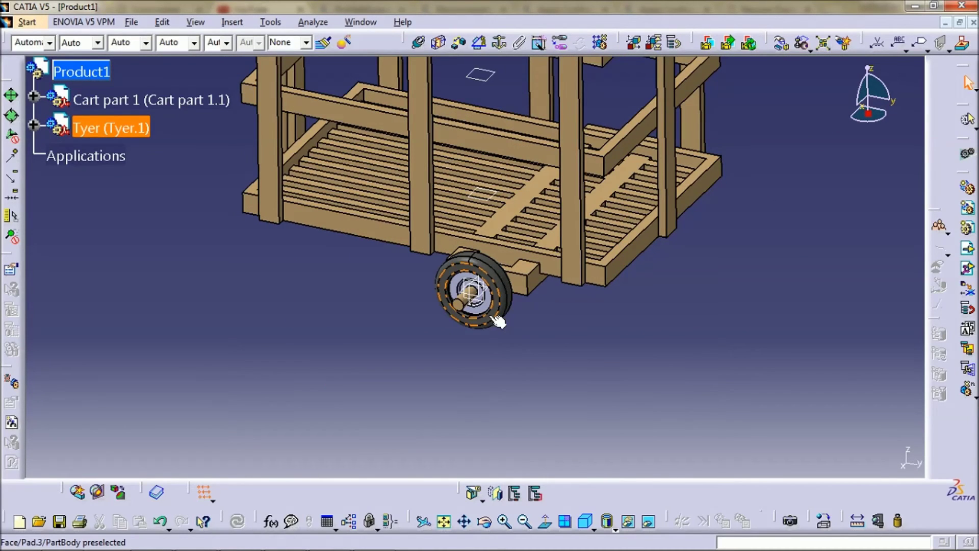
pyautogui.moveTo(595, 357); pyautogui.dragTo(567, 240, button='middle')
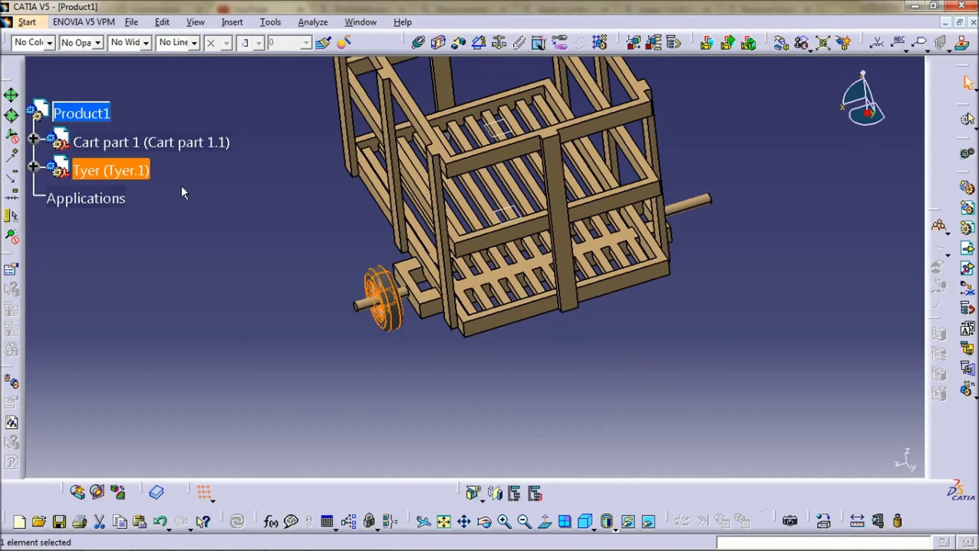
pyautogui.click(184, 210)
pyautogui.rightClick(130, 172)
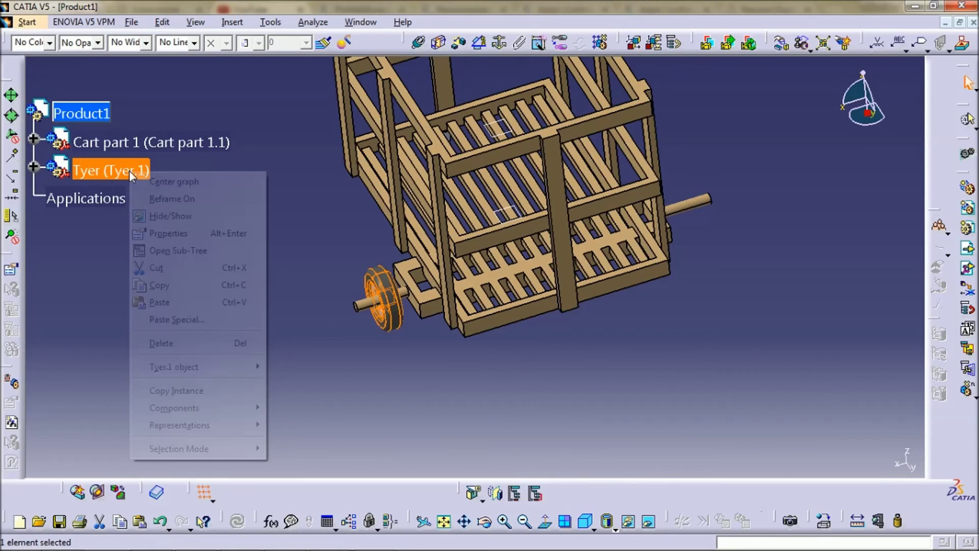
pyautogui.click(190, 393)
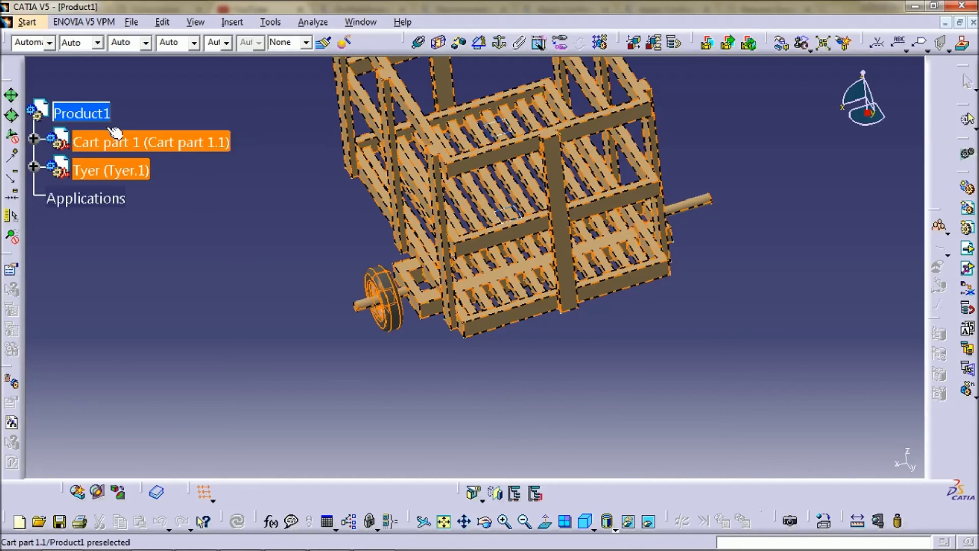
pyautogui.click(97, 115)
pyautogui.rightClick(100, 122)
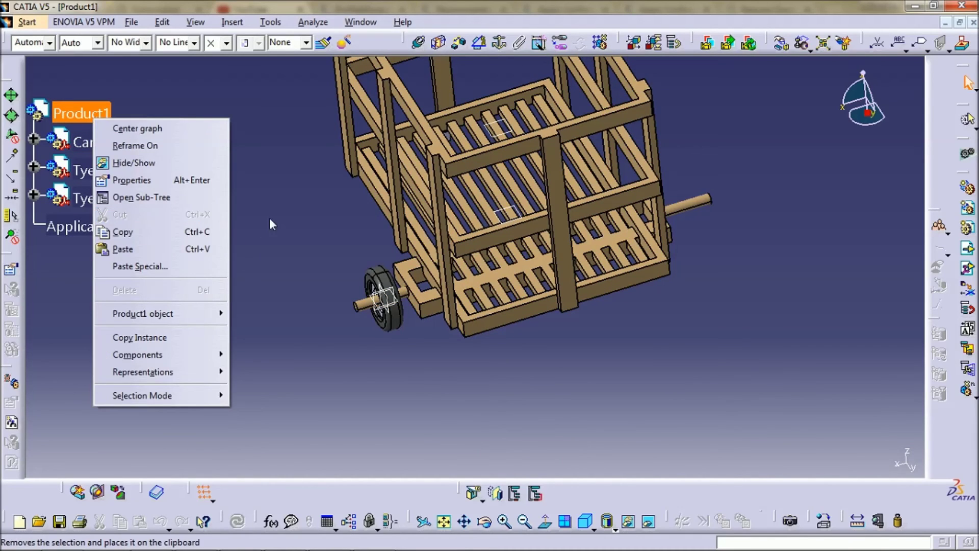
pyautogui.click(274, 224)
# Move the second Tyer instance with the compass along the axle direction to the opposite side of the cart.
pyautogui.click(139, 206)
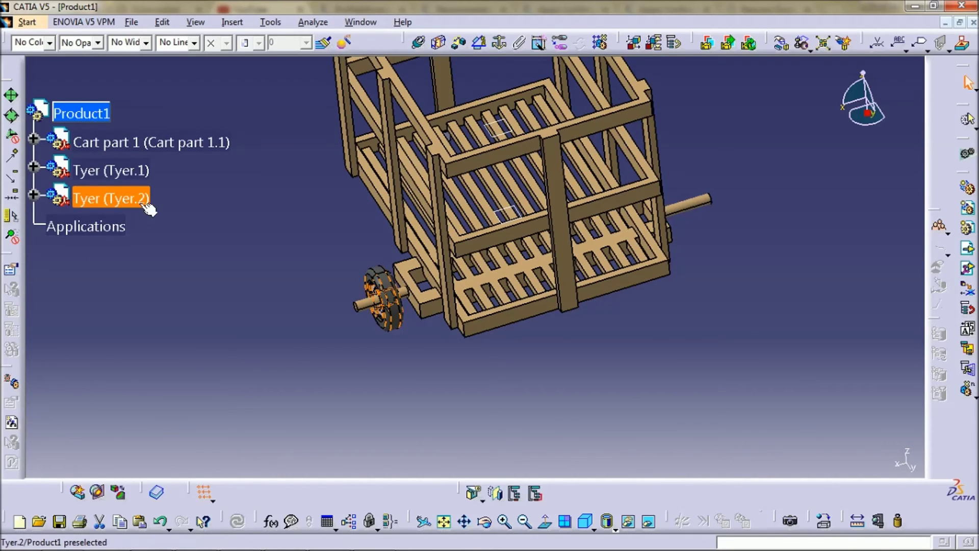
pyautogui.moveTo(863, 120); pyautogui.dragTo(654, 269)
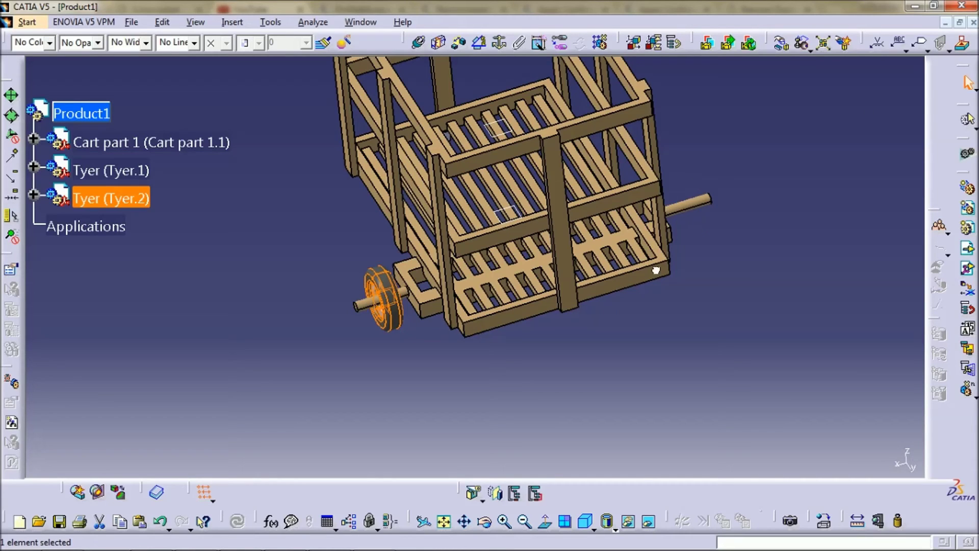
pyautogui.click(135, 202)
pyautogui.moveTo(676, 261); pyautogui.dragTo(932, 148)
pyautogui.click(724, 266)
# Create an offset constraint between the flat wheel face of the first Tyer and the adjacent axle block face of Cart part 1.
pyautogui.moveTo(529, 315); pyautogui.dragTo(508, 185, button='middle')
pyautogui.click(485, 184)
pyautogui.moveTo(386, 188); pyautogui.dragTo(622, 208, button='middle')
pyautogui.click(497, 236)
pyautogui.click(458, 43)
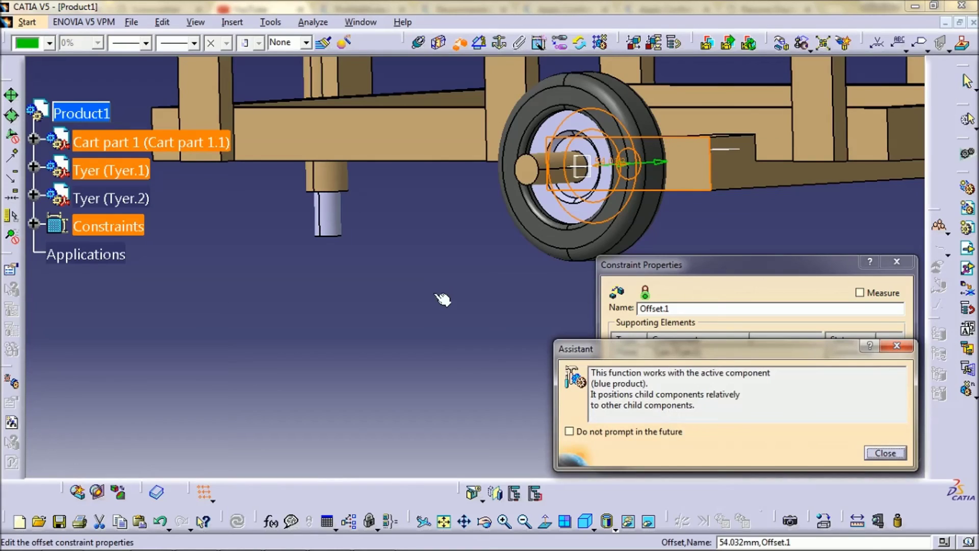
pyautogui.click(658, 432)
pyautogui.click(879, 459)
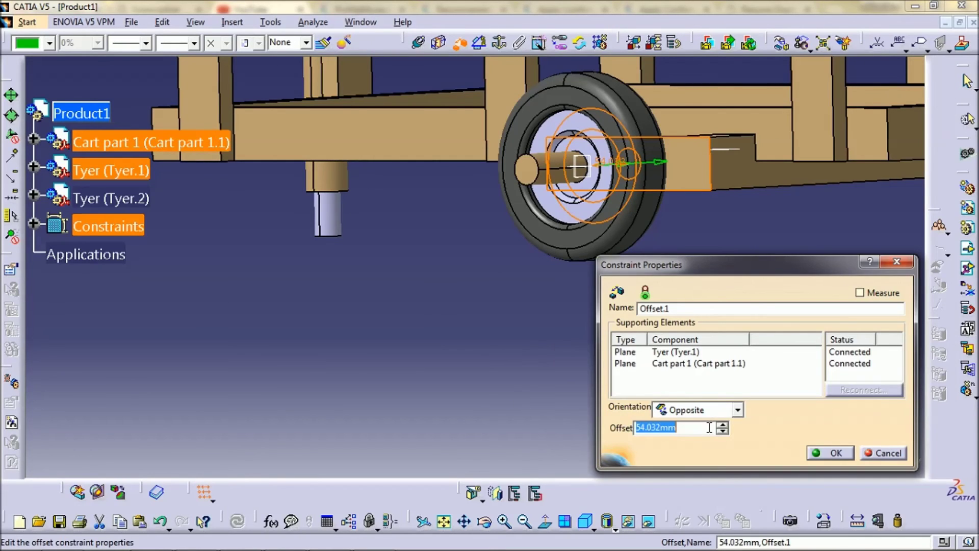
# Set the first Tyer's offset constraint to 50 mm and update the assembly.
pyautogui.moveTo(525, 396); pyautogui.dragTo(477, 411, button='middle')
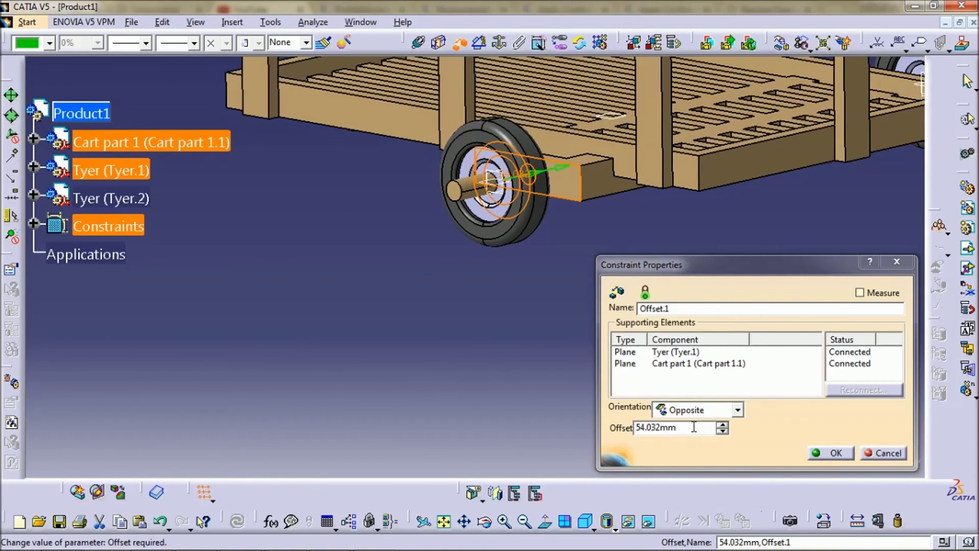
pyautogui.doubleClick(663, 428)
pyautogui.write('50')
pyautogui.press('Return')
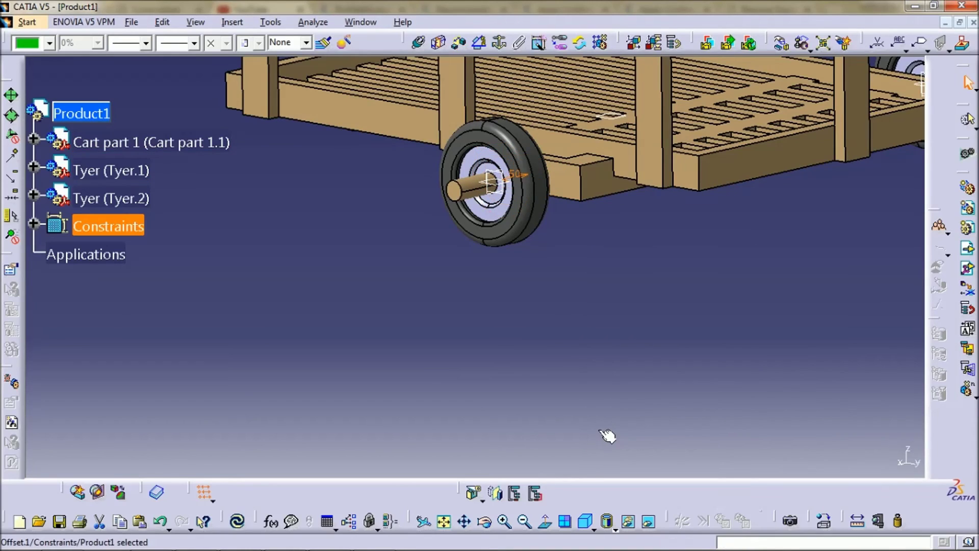
pyautogui.moveTo(672, 324); pyautogui.dragTo(635, 305, button='middle')
pyautogui.click(237, 519)
# Add a 50 mm offset constraint between the second Tyer and its axle block on Cart part 1, and update the assembly.
pyautogui.moveTo(366, 369); pyautogui.dragTo(345, 311, button='middle')
pyautogui.click(336, 308)
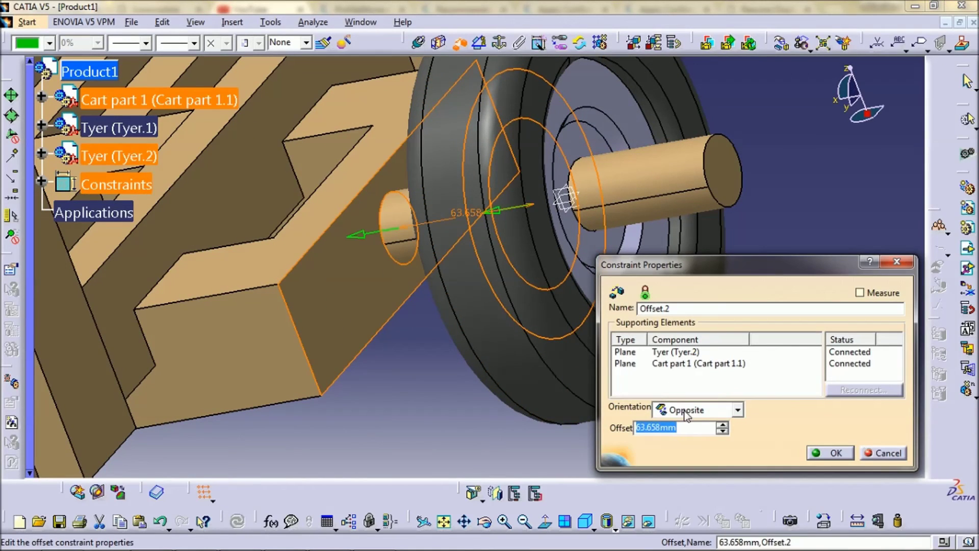
pyautogui.write('50')
pyautogui.press('Return')
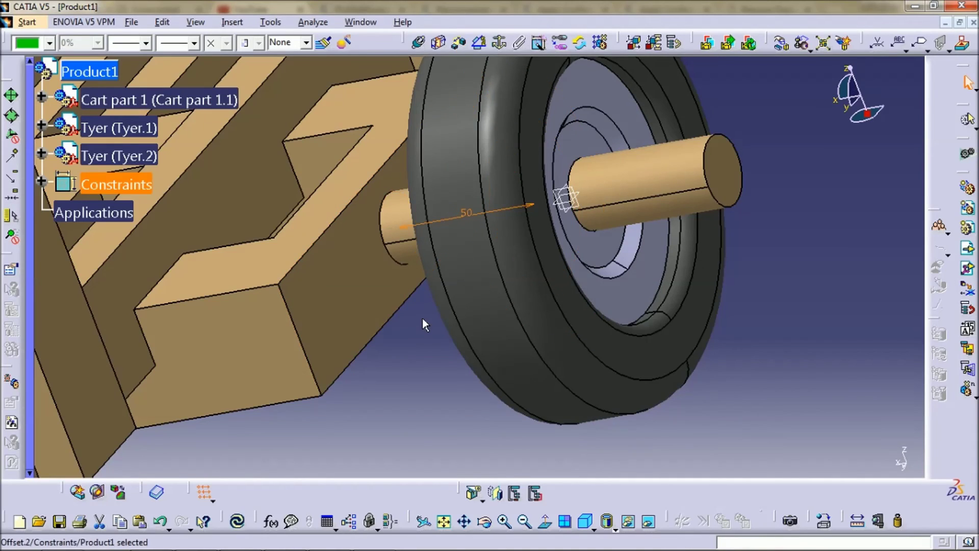
pyautogui.moveTo(421, 322); pyautogui.dragTo(398, 479, button='middle')
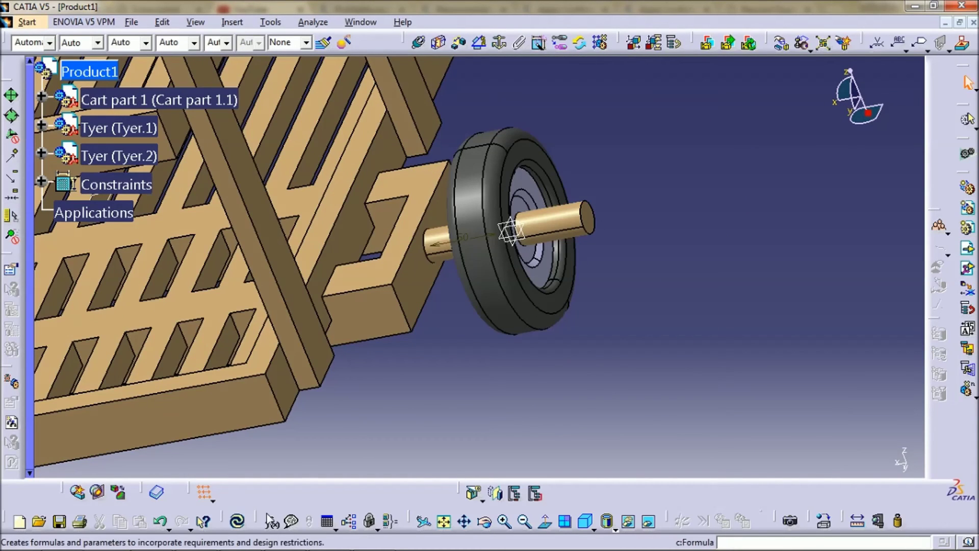
pyautogui.click(237, 520)
# Open Cart part 1 from the assembly in a new window and expand its feature tree down to the last pads.
pyautogui.moveTo(442, 360); pyautogui.dragTo(439, 472, button='middle')
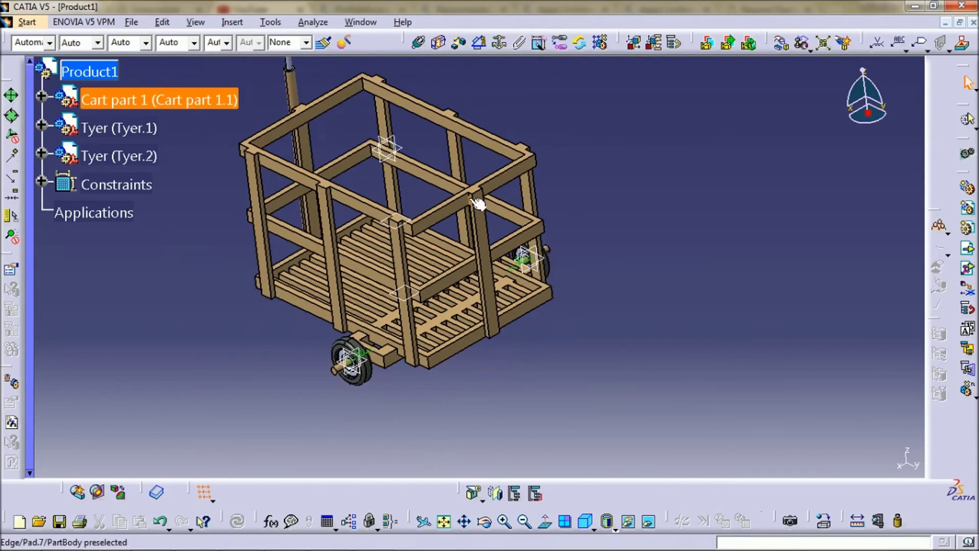
pyautogui.scroll(1, 159, 135)
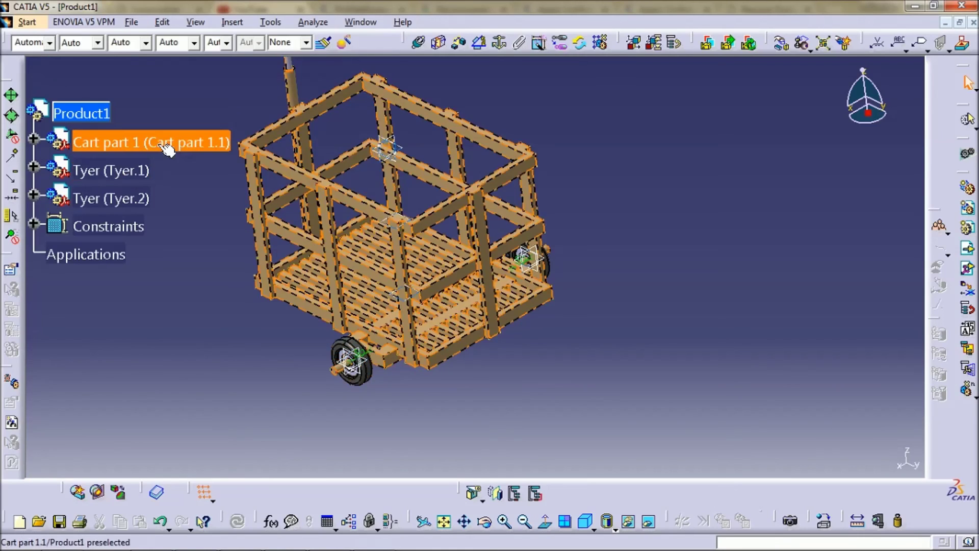
pyautogui.rightClick(162, 143)
pyautogui.moveTo(270, 340)
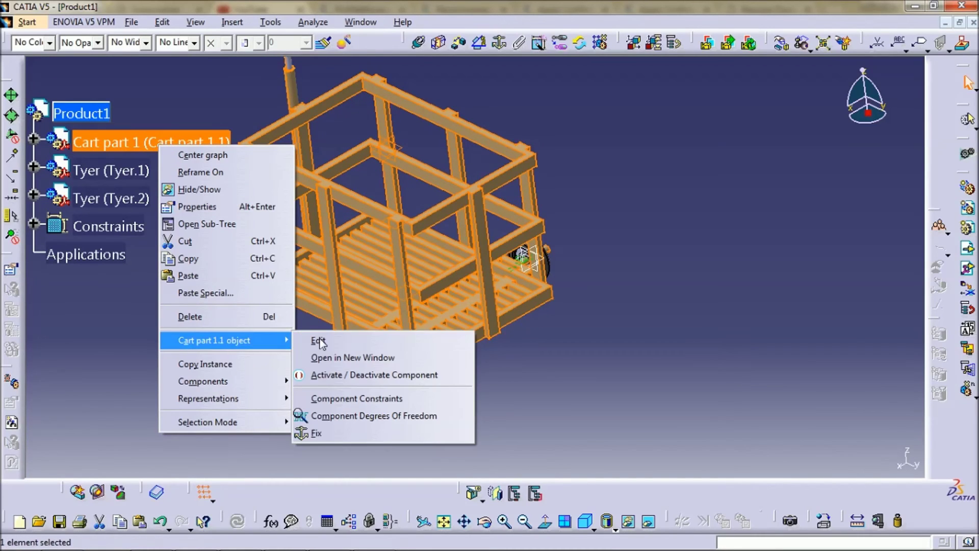
pyautogui.click(369, 358)
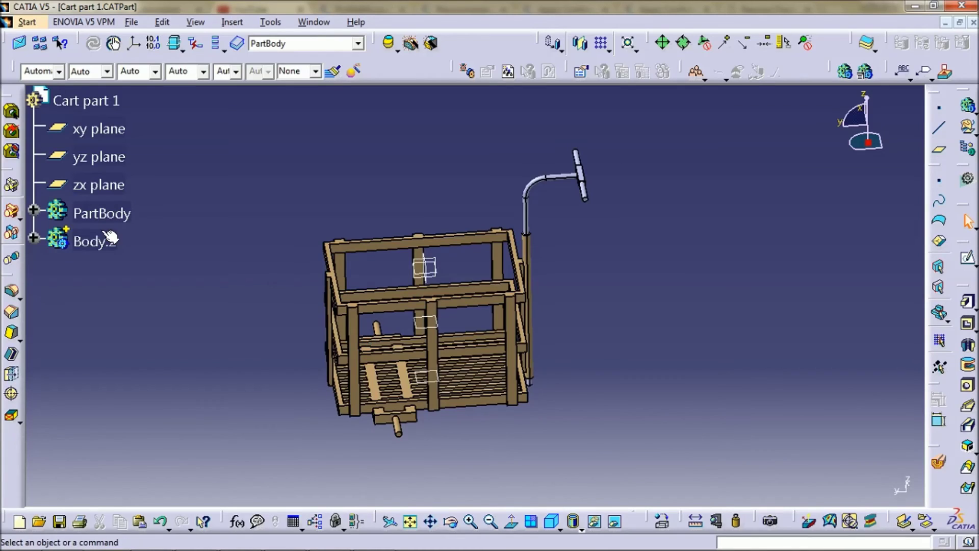
pyautogui.click(33, 238)
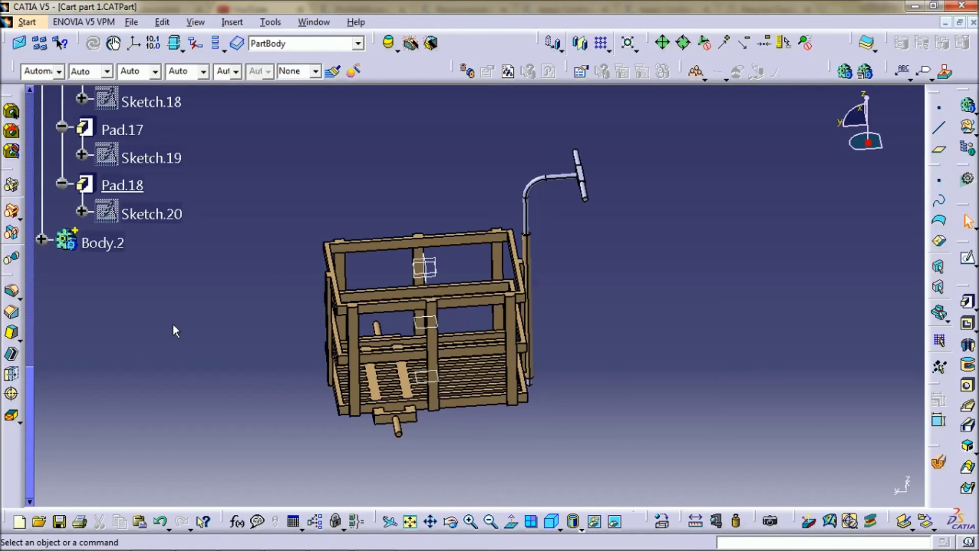
# Set the length of the two axle pads, Pad.18 and Pad.17, to 100 mm.
pyautogui.doubleClick(121, 185)
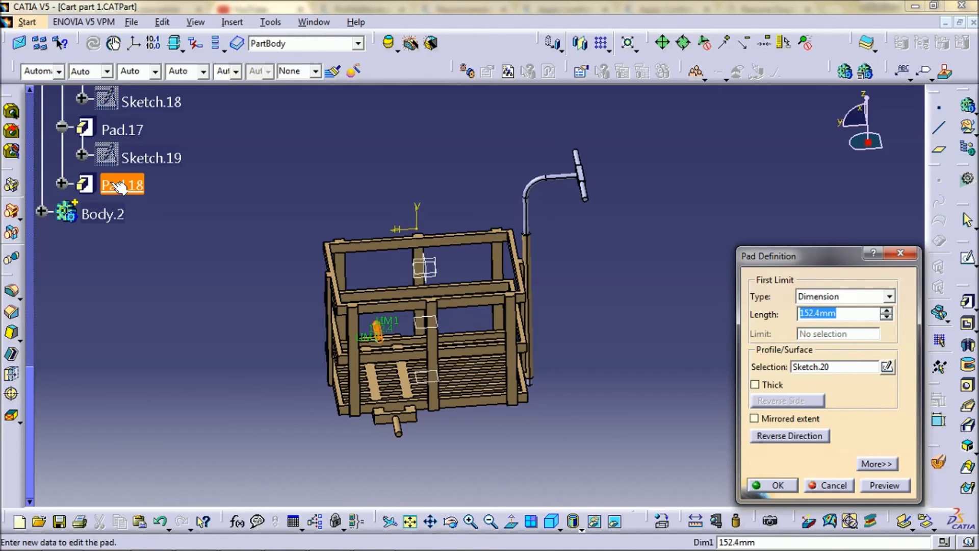
pyautogui.write('100')
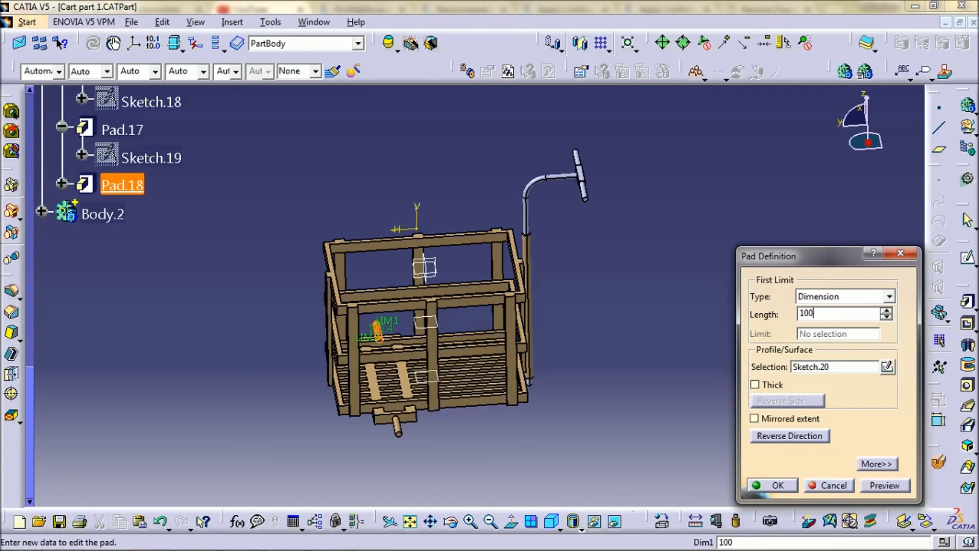
pyautogui.press('Return')
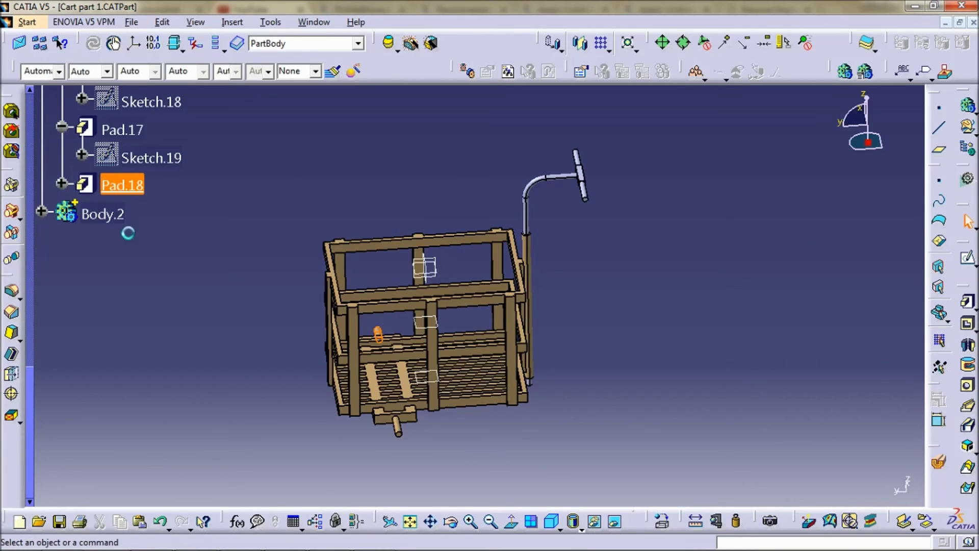
pyautogui.scroll(1, 147, 202)
pyautogui.doubleClick(122, 171)
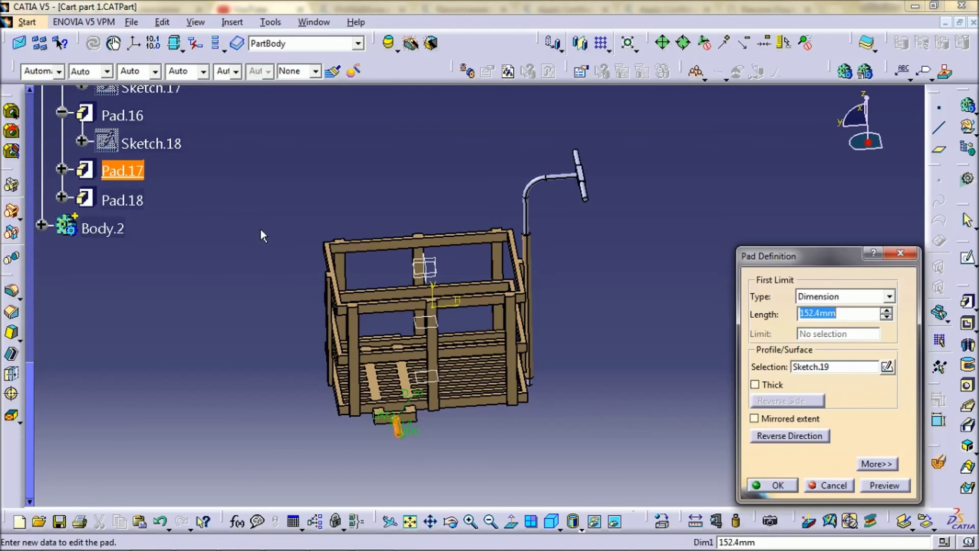
pyautogui.write('100')
pyautogui.press('Return')
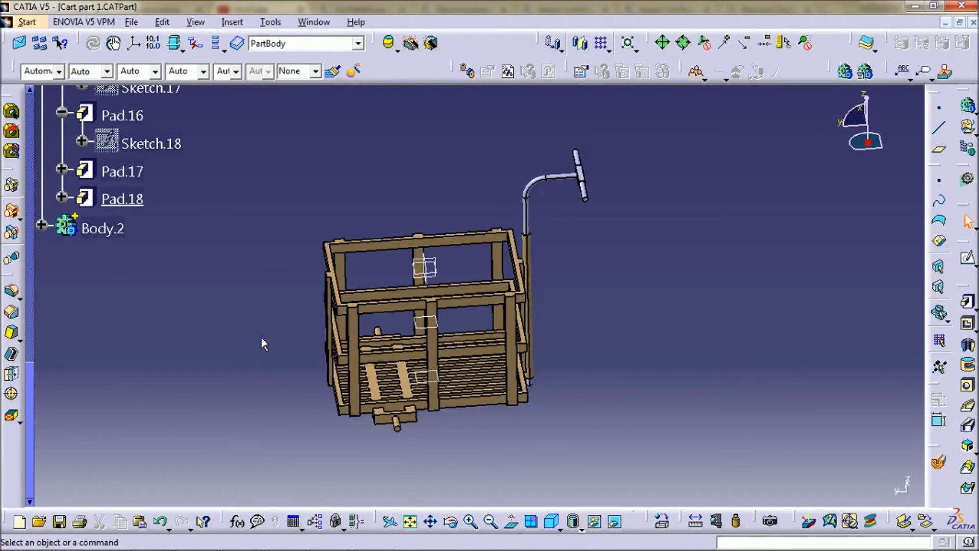
# Inspect how the shortened axle fits the wheel in the Product1 window, and return to the Cart part 1 window.
pyautogui.click(314, 21)
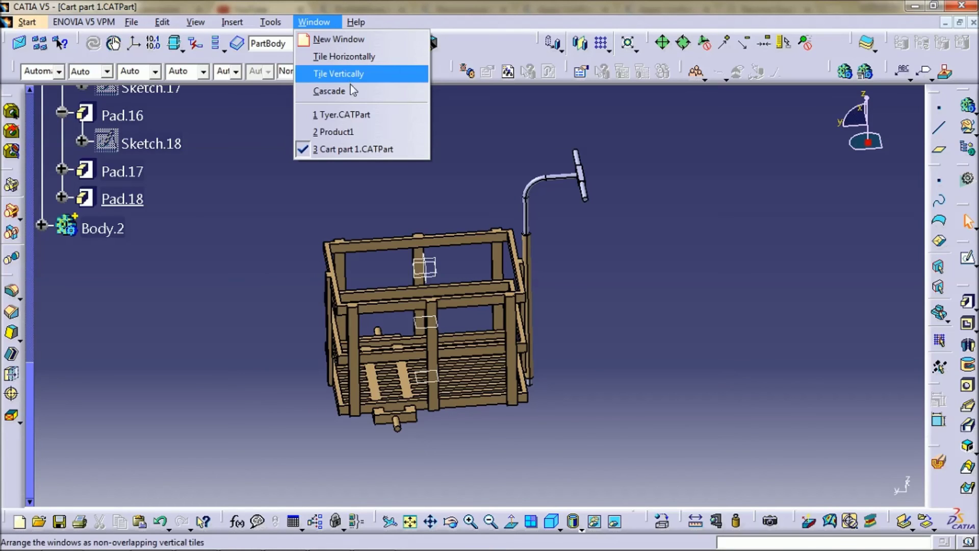
pyautogui.click(357, 134)
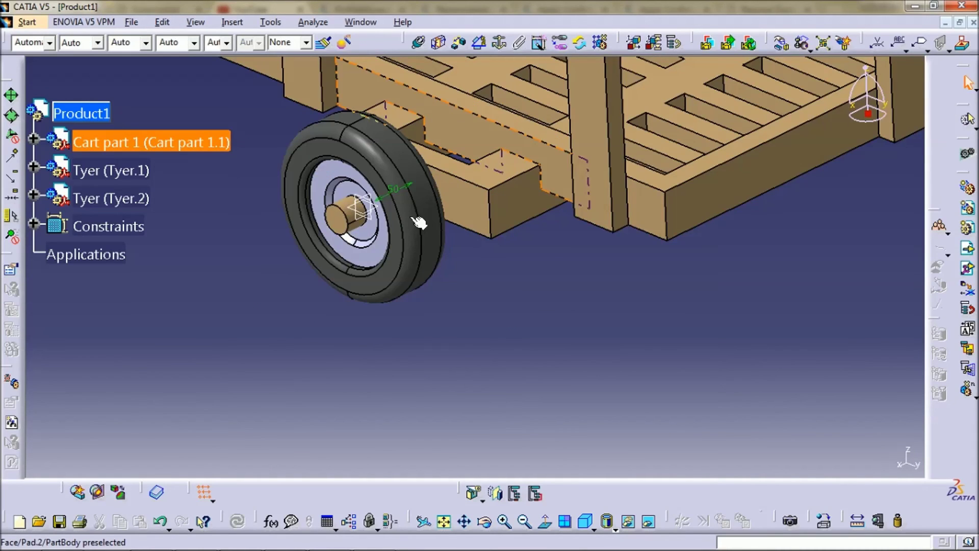
pyautogui.moveTo(419, 222); pyautogui.dragTo(295, 326, button='middle')
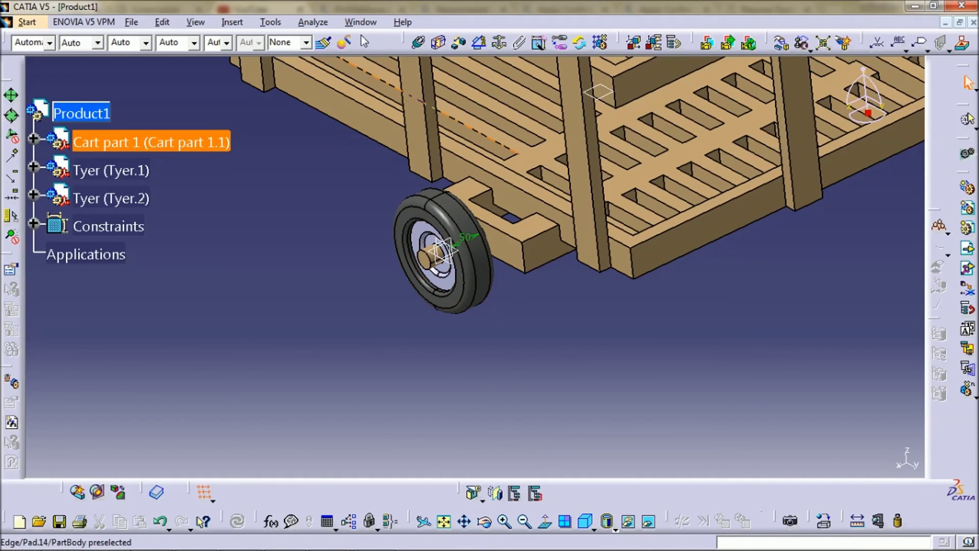
pyautogui.click(361, 22)
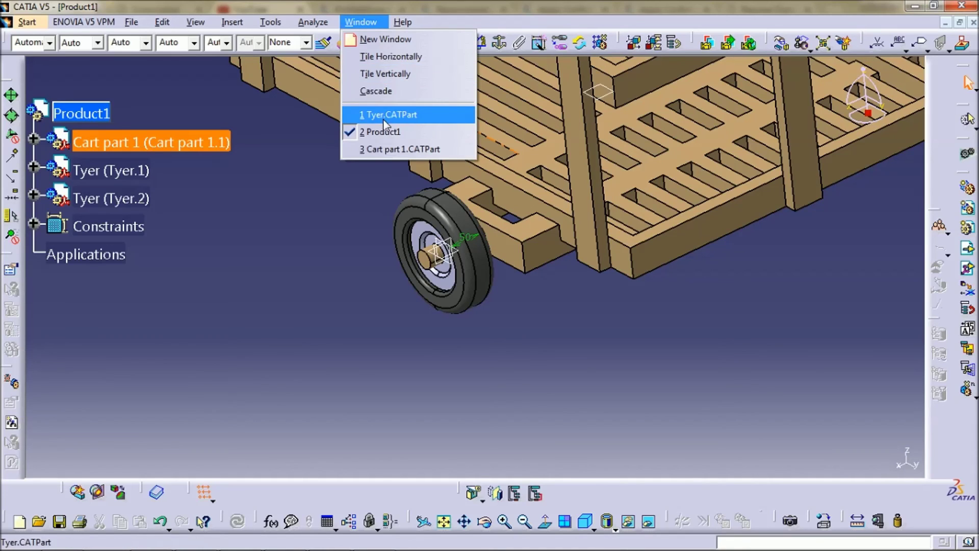
pyautogui.click(400, 149)
# Start a sketch on the axle block's outer face and draw a circle of about 27 mm radius concentric with the axle.
pyautogui.moveTo(612, 337); pyautogui.dragTo(522, 300, button='middle')
pyautogui.moveTo(346, 469); pyautogui.dragTo(477, 313, button='middle')
pyautogui.click(449, 366)
pyautogui.moveTo(511, 302); pyautogui.dragTo(511, 234, button='middle')
pyautogui.click(538, 72)
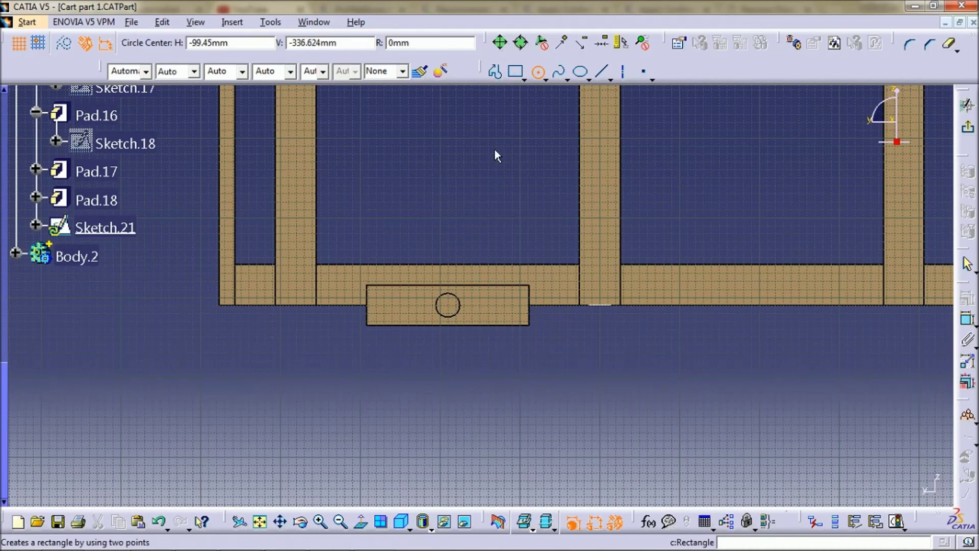
pyautogui.click(449, 306)
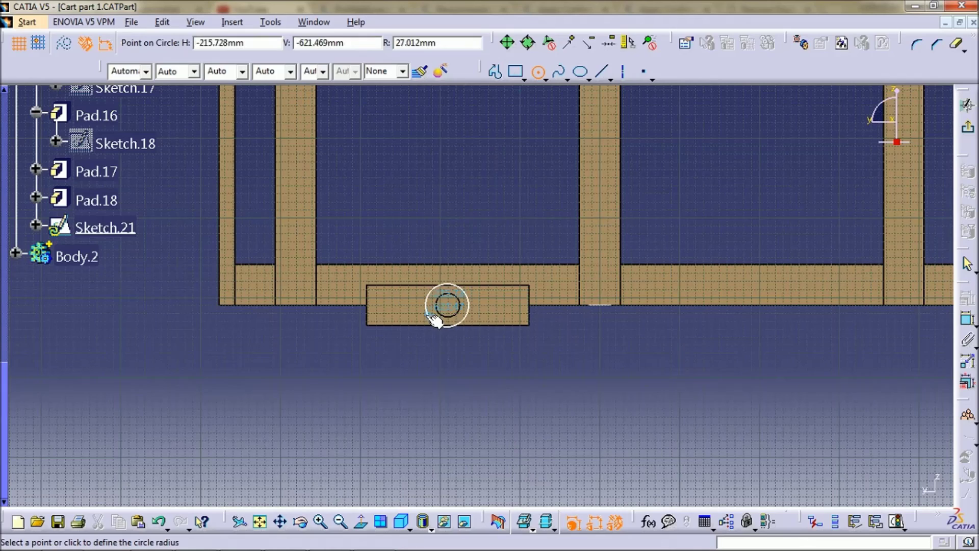
pyautogui.click(435, 321)
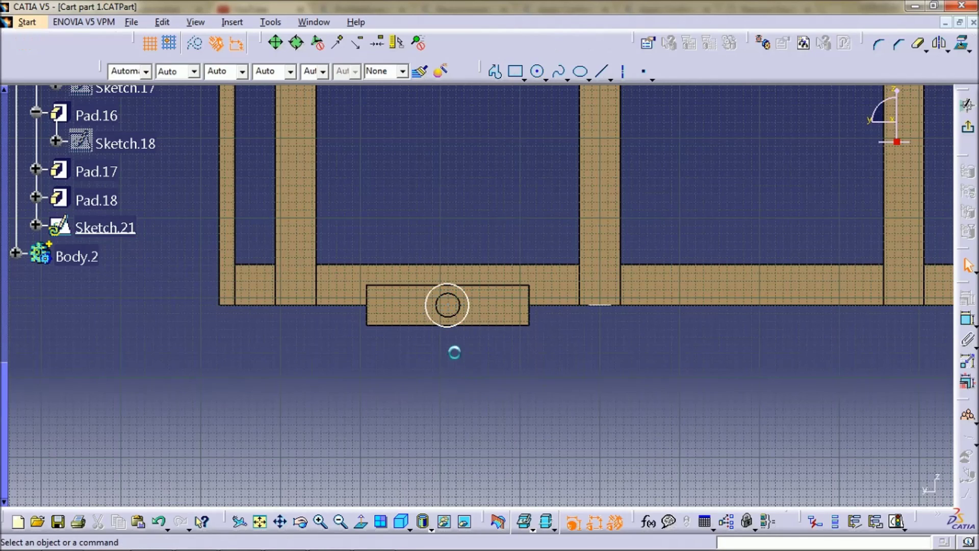
# Constrain the sketched circle to be concentric with the axle's circular edge.
pyautogui.keyDown('ctrl'); pyautogui.click(467, 325); pyautogui.keyUp('ctrl')
pyautogui.click(968, 319)
pyautogui.click(893, 363)
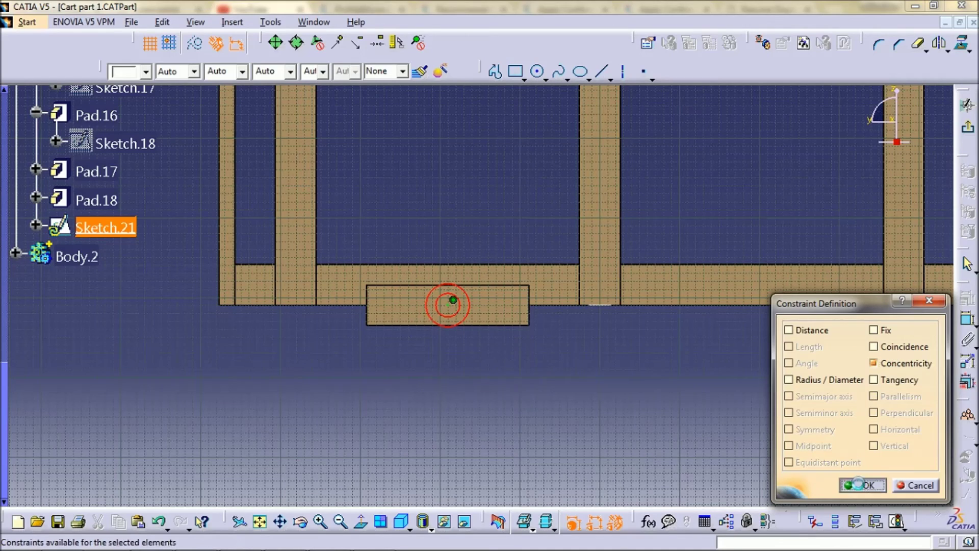
pyautogui.click(866, 484)
# Dimension the sketched circle's radius and set it to 26 mm.
pyautogui.click(469, 306)
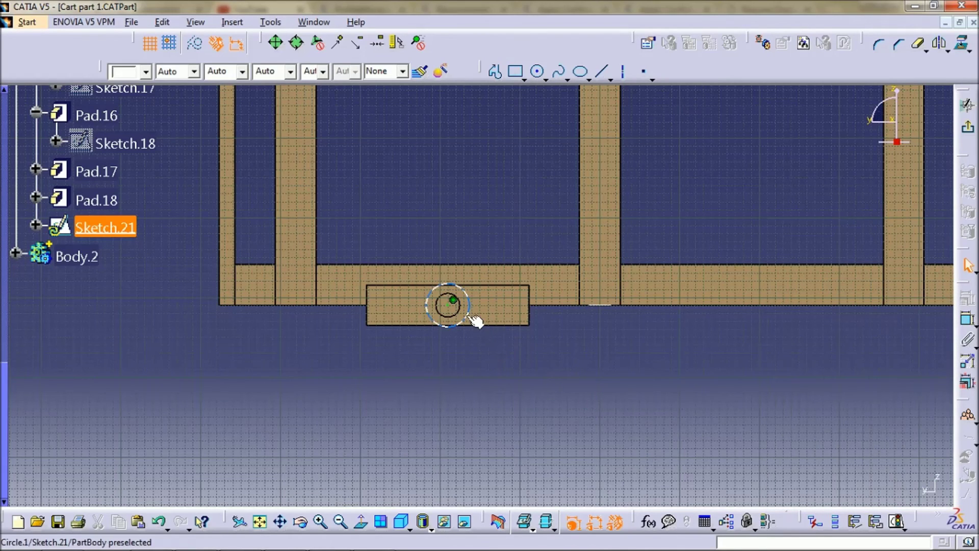
pyautogui.click(967, 319)
pyautogui.click(542, 352)
pyautogui.doubleClick(543, 352)
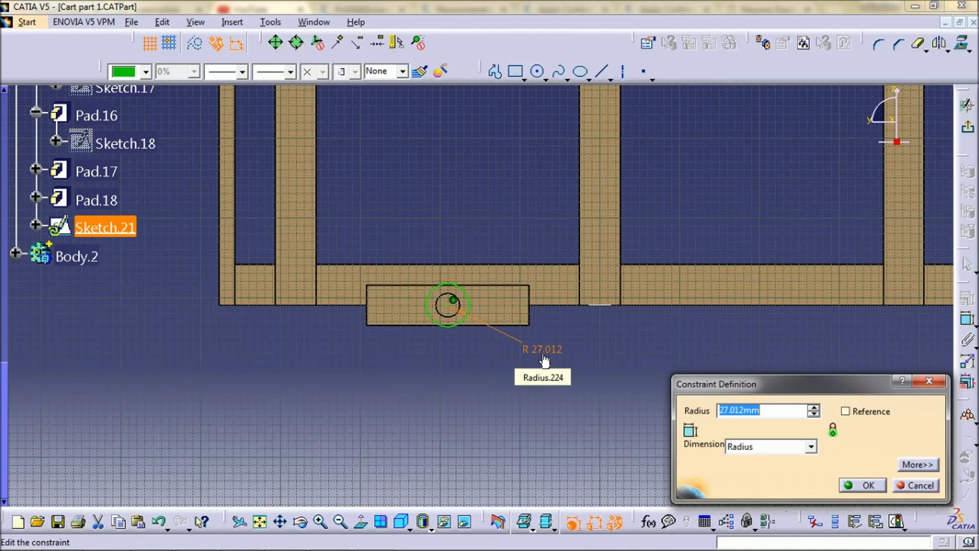
pyautogui.write('26')
pyautogui.press('Return')
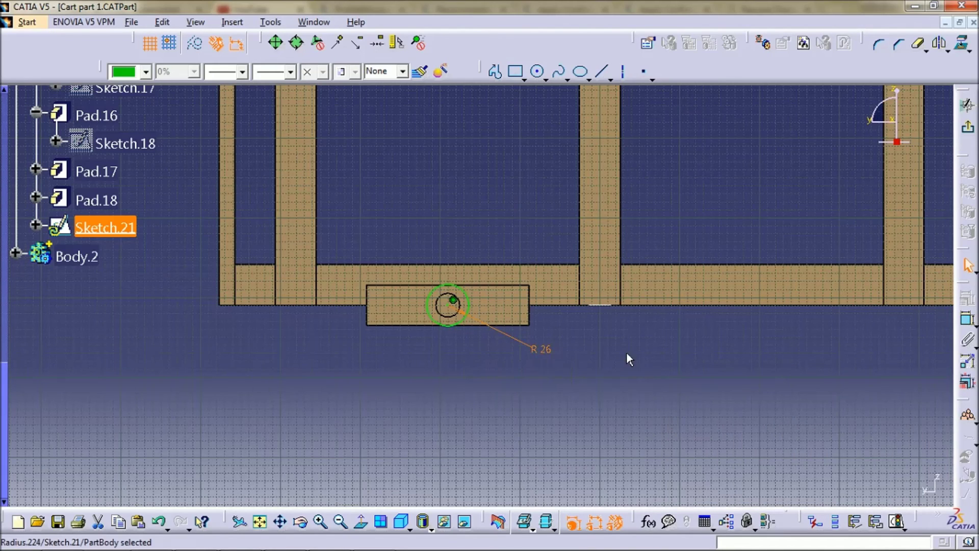
# Leave the sketch and pad the circle by 8 mm at the axle's end, without mirrored extent.
pyautogui.click(968, 106)
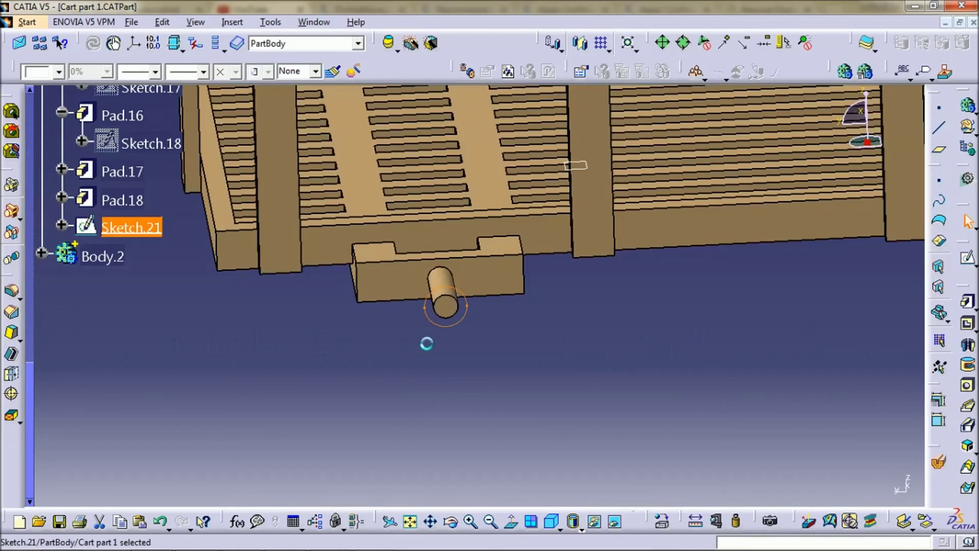
pyautogui.click(968, 302)
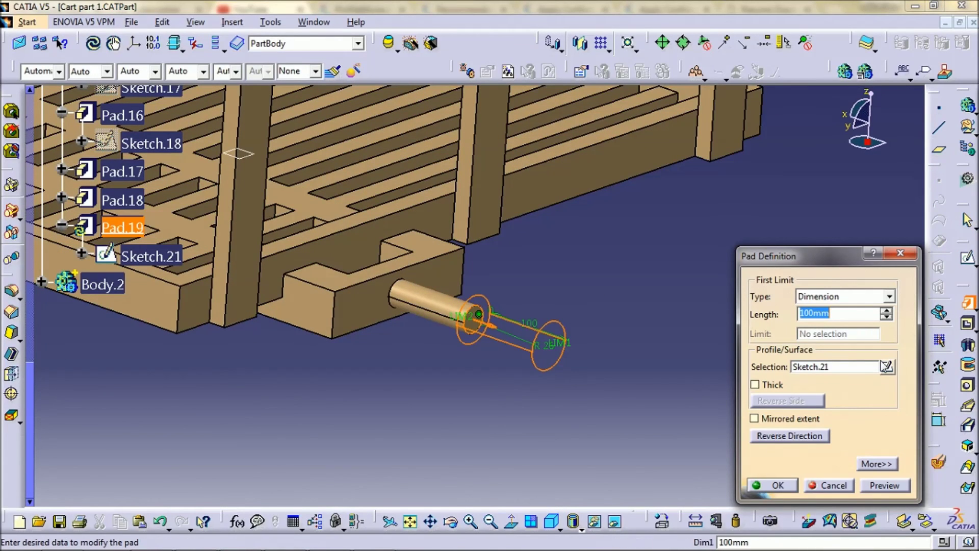
pyautogui.write('10')
pyautogui.click(790, 420)
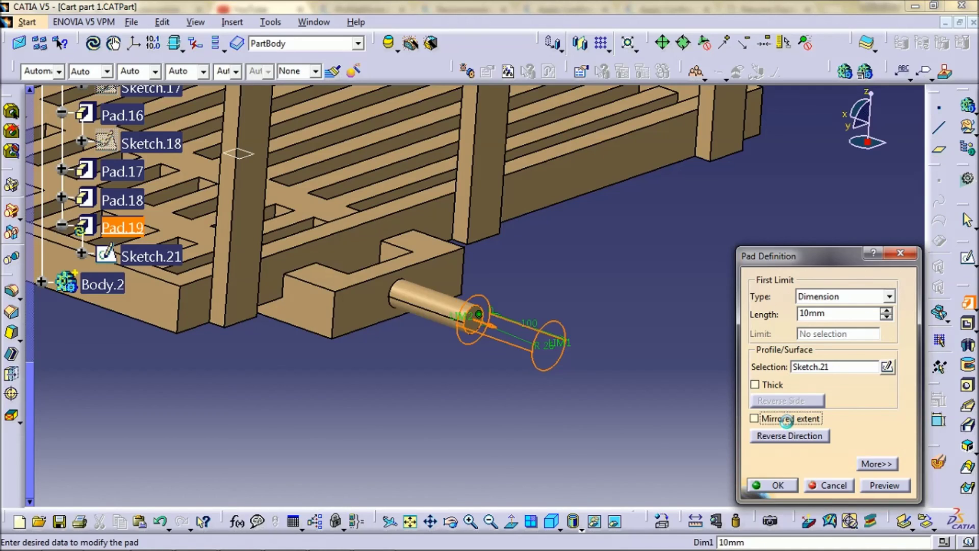
pyautogui.moveTo(505, 393); pyautogui.dragTo(689, 357, button='middle')
pyautogui.doubleClick(799, 315)
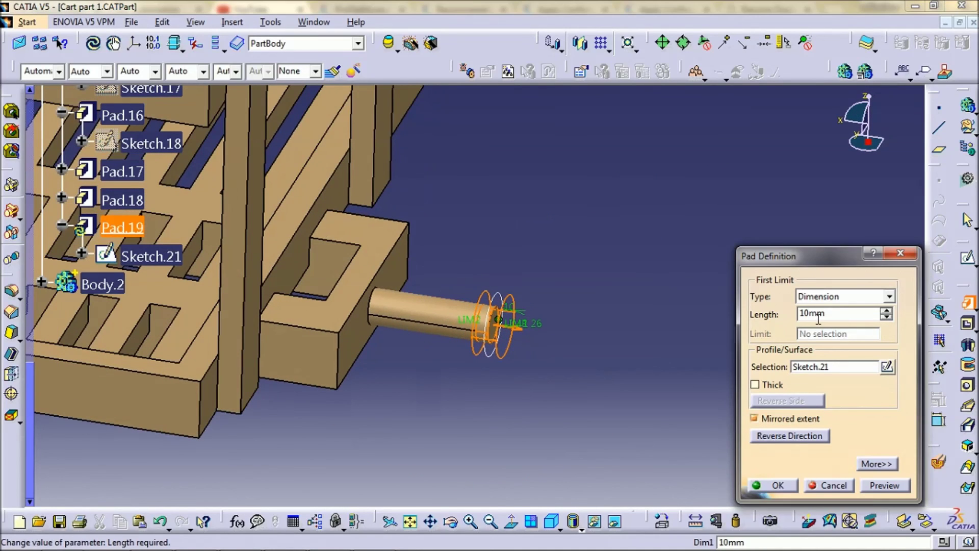
pyautogui.write('8')
pyautogui.click(578, 351)
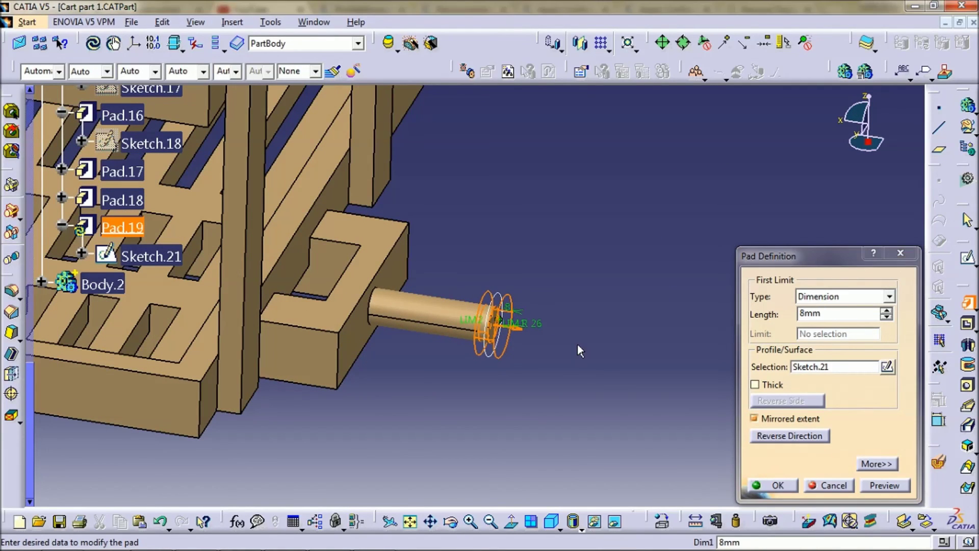
pyautogui.click(761, 422)
pyautogui.moveTo(600, 389); pyautogui.dragTo(638, 365, button='middle')
pyautogui.click(764, 436)
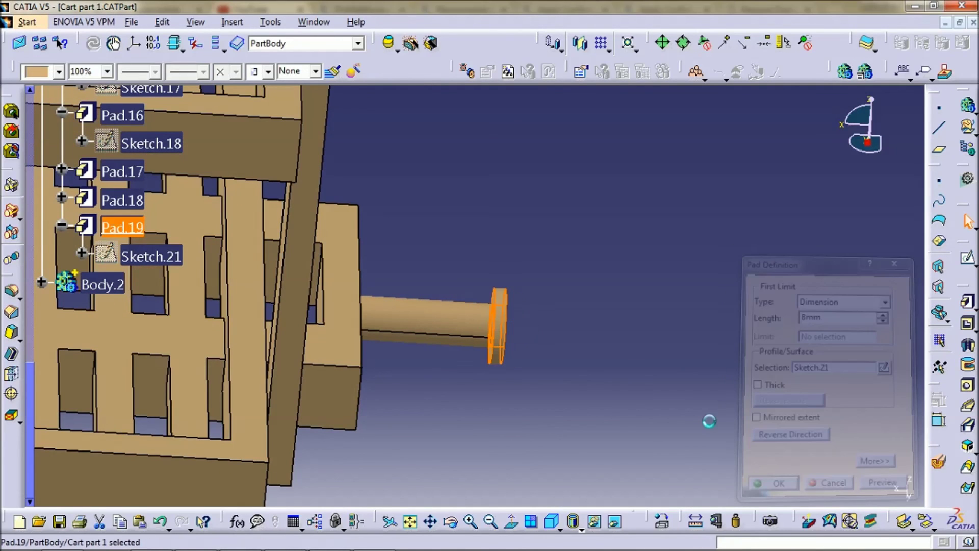
# Start a sketch on the opposite axle's end face and project the circle of Sketch.21 into it.
pyautogui.moveTo(709, 421); pyautogui.dragTo(351, 343, button='middle')
pyautogui.moveTo(238, 360); pyautogui.dragTo(553, 365, button='middle')
pyautogui.moveTo(420, 368); pyautogui.dragTo(572, 319, button='middle')
pyautogui.click(498, 387)
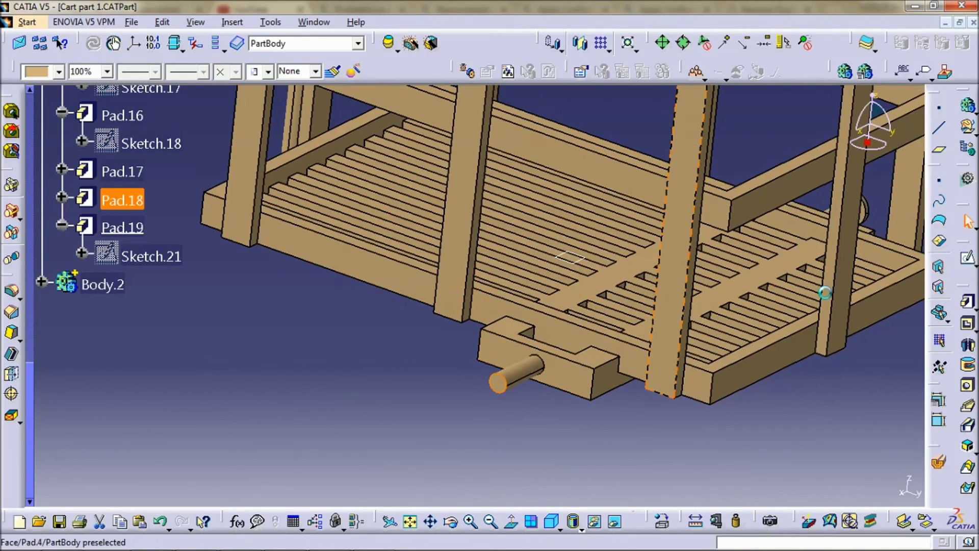
pyautogui.click(968, 259)
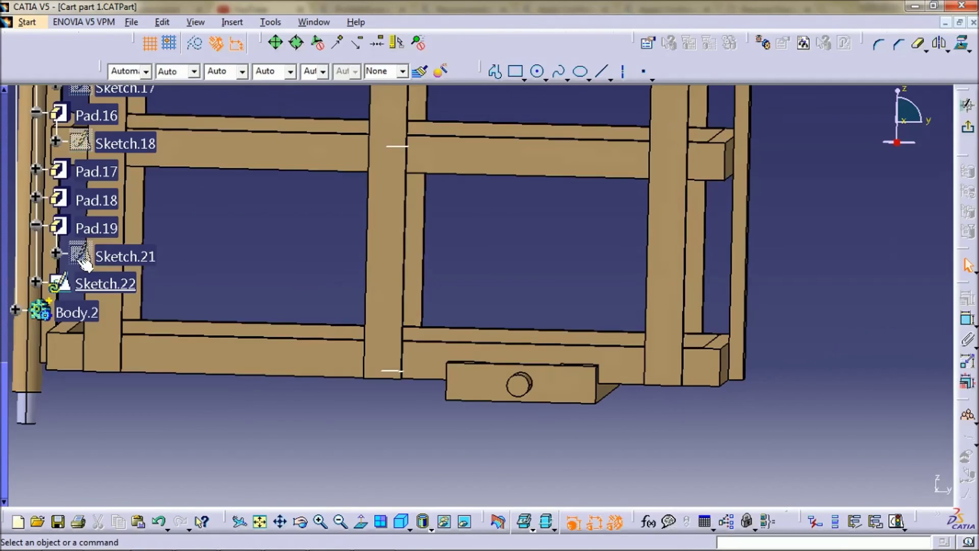
pyautogui.doubleClick(122, 255)
pyautogui.click(123, 255)
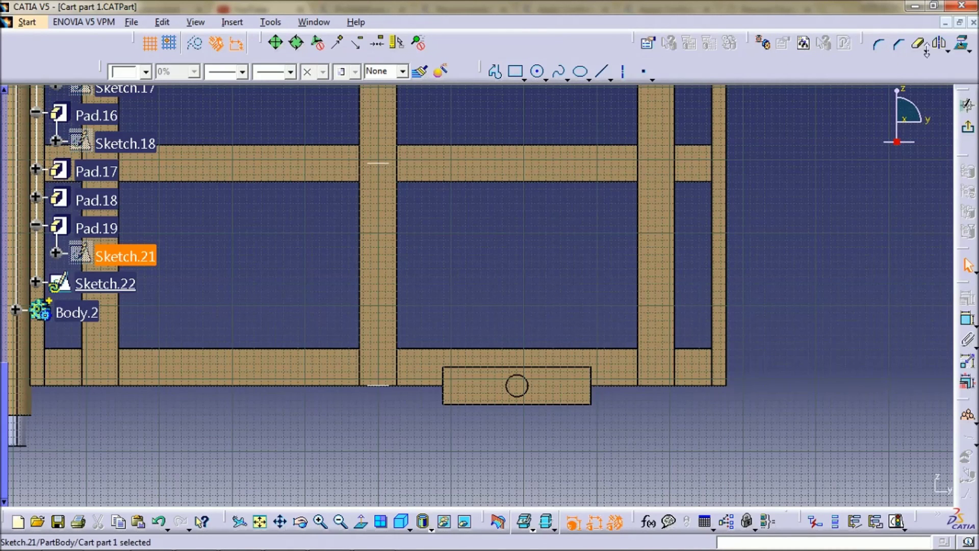
pyautogui.click(962, 43)
pyautogui.click(967, 127)
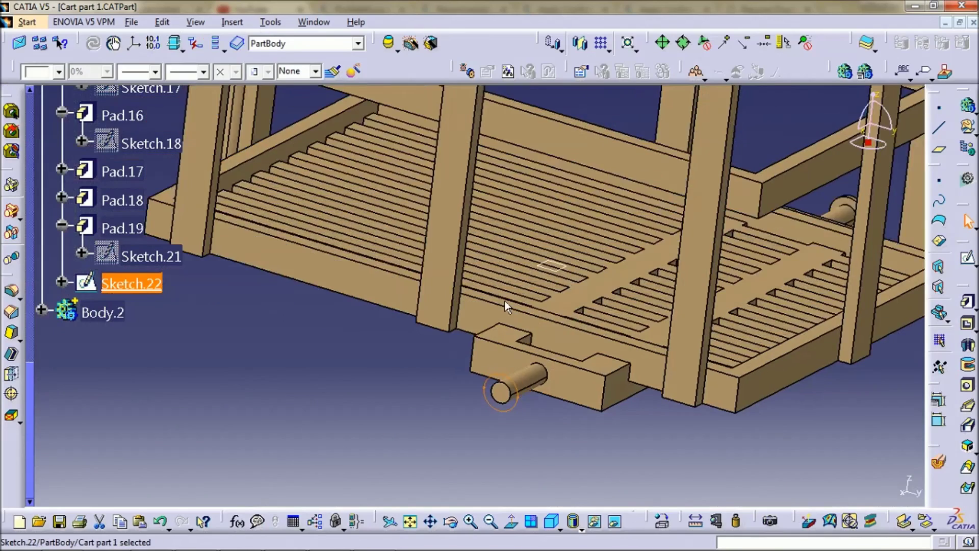
# Pad the projected circle of Sketch.22 by 8 mm at the end of the opposite axle.
pyautogui.moveTo(504, 301); pyautogui.dragTo(620, 359, button='middle')
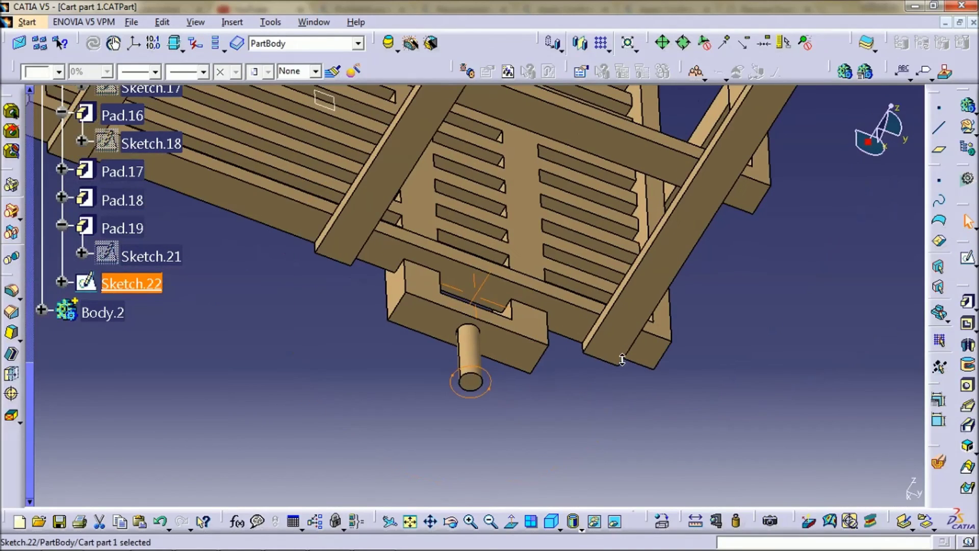
pyautogui.click(968, 302)
pyautogui.click(796, 436)
pyautogui.moveTo(470, 433); pyautogui.dragTo(612, 383, button='middle')
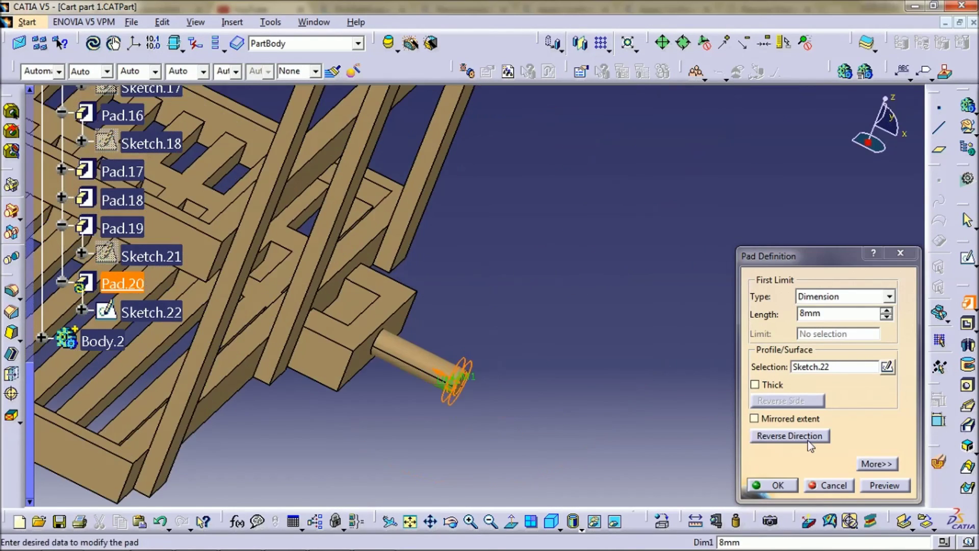
pyautogui.click(773, 486)
# From the Product1 window, open the Tyer.2 part in a new window and hide all its planes.
pyautogui.moveTo(606, 319); pyautogui.dragTo(440, 376, button='middle')
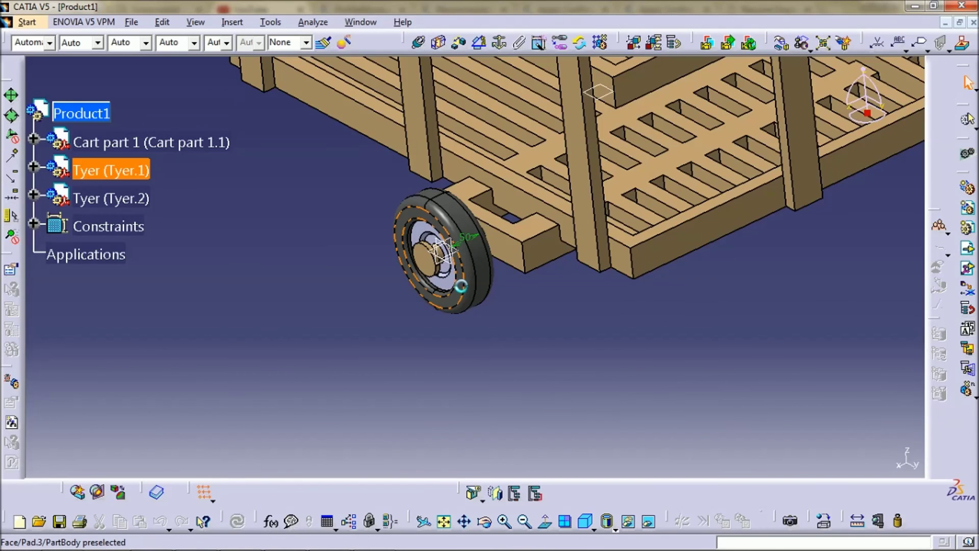
pyautogui.moveTo(466, 281); pyautogui.dragTo(393, 347, button='middle')
pyautogui.moveTo(262, 260); pyautogui.dragTo(264, 285, button='middle')
pyautogui.rightClick(143, 162)
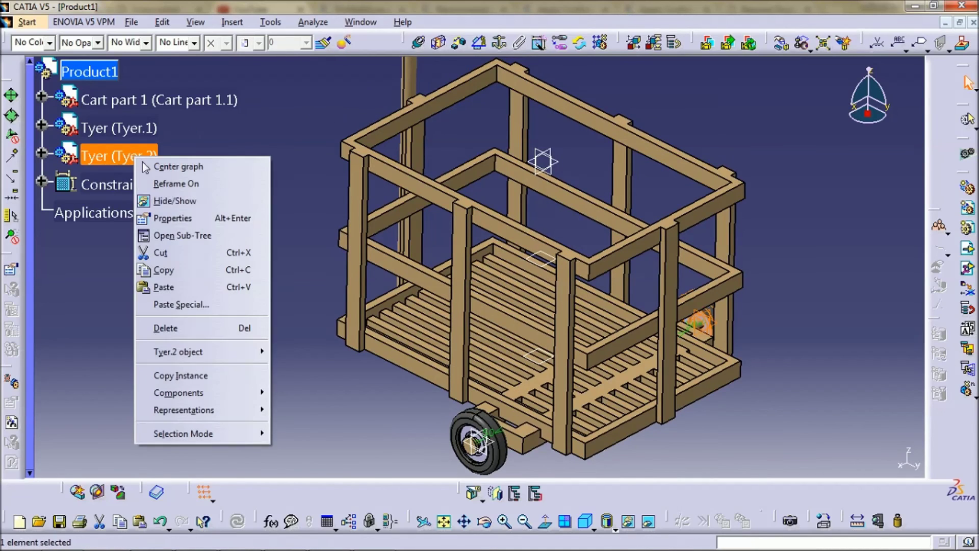
pyautogui.moveTo(230, 352)
pyautogui.click(327, 368)
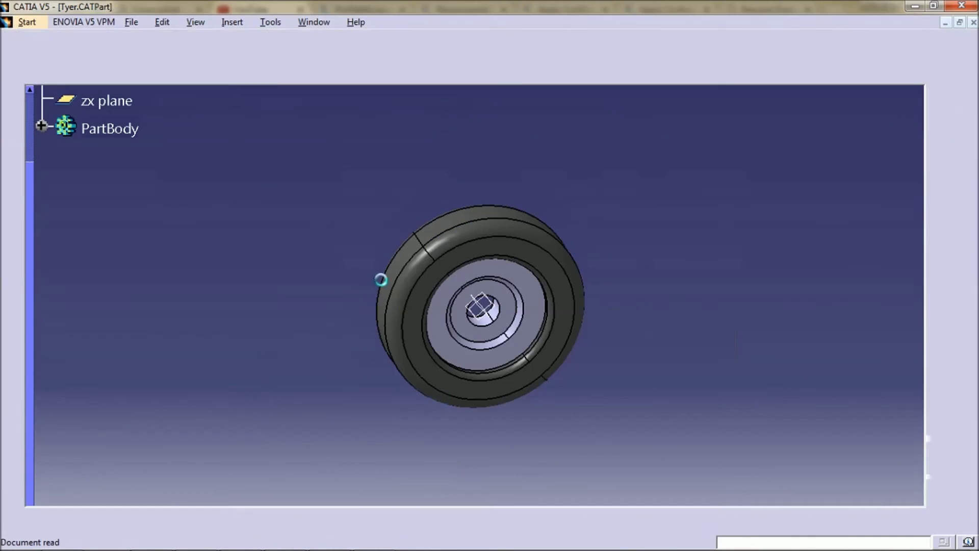
pyautogui.click(273, 23)
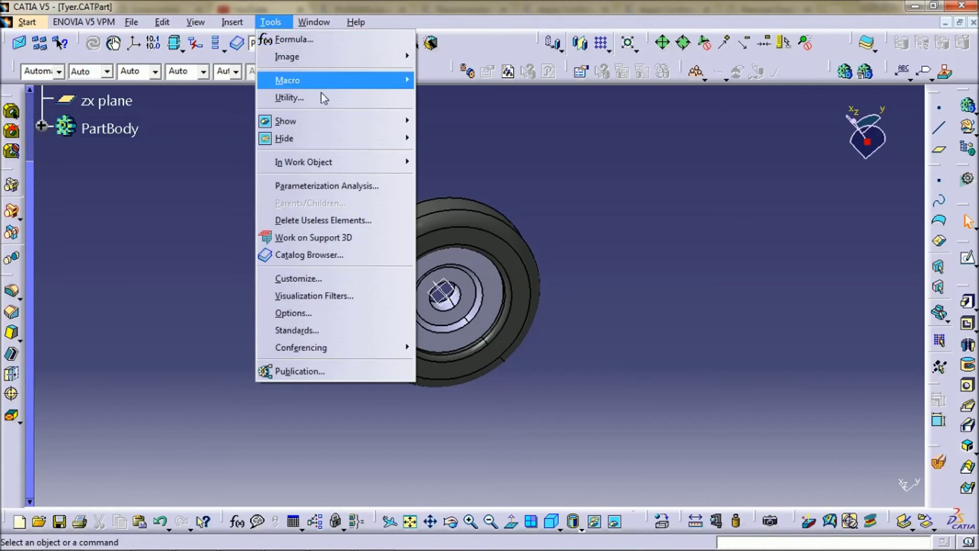
pyautogui.moveTo(344, 139)
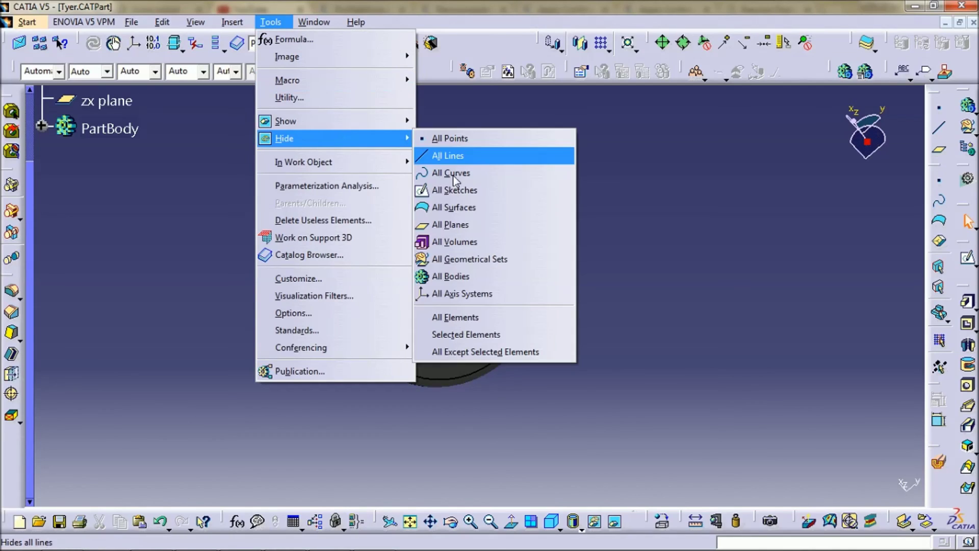
pyautogui.click(449, 225)
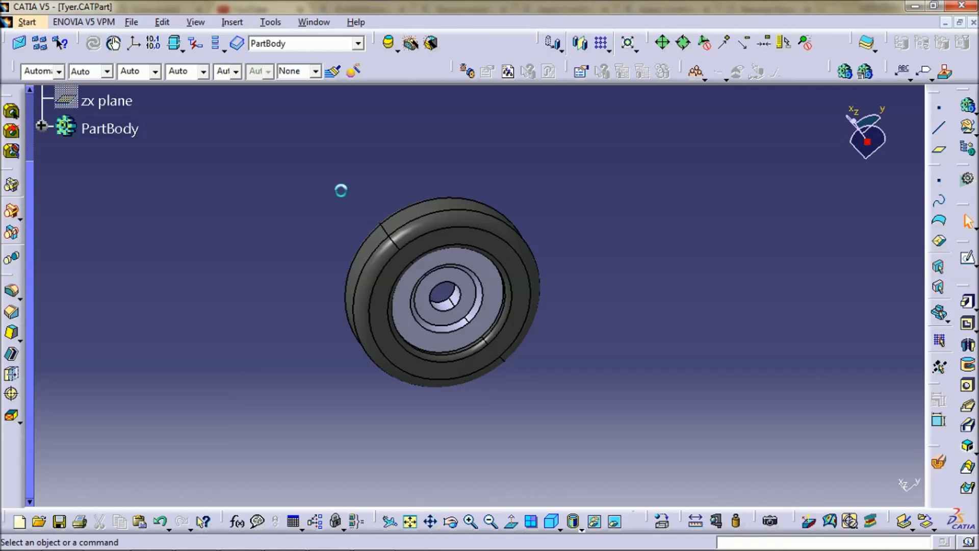
# Switch to the Cart part 1 window and hide all planes of that part.
pyautogui.click(314, 22)
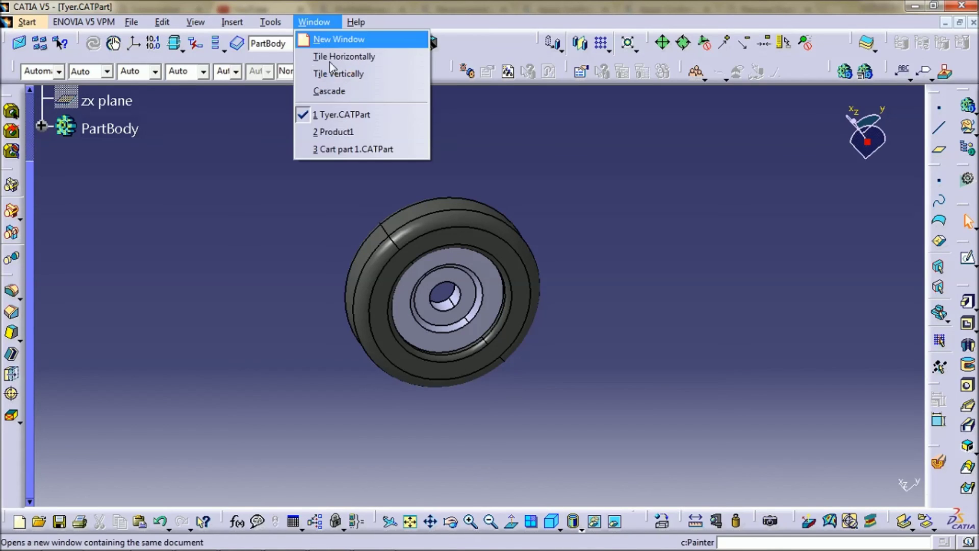
pyautogui.click(361, 149)
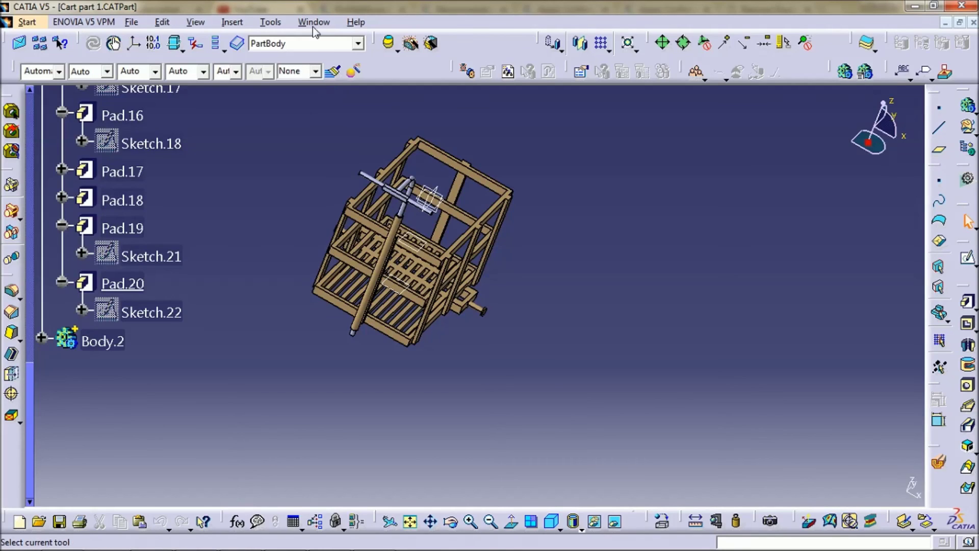
pyautogui.click(270, 22)
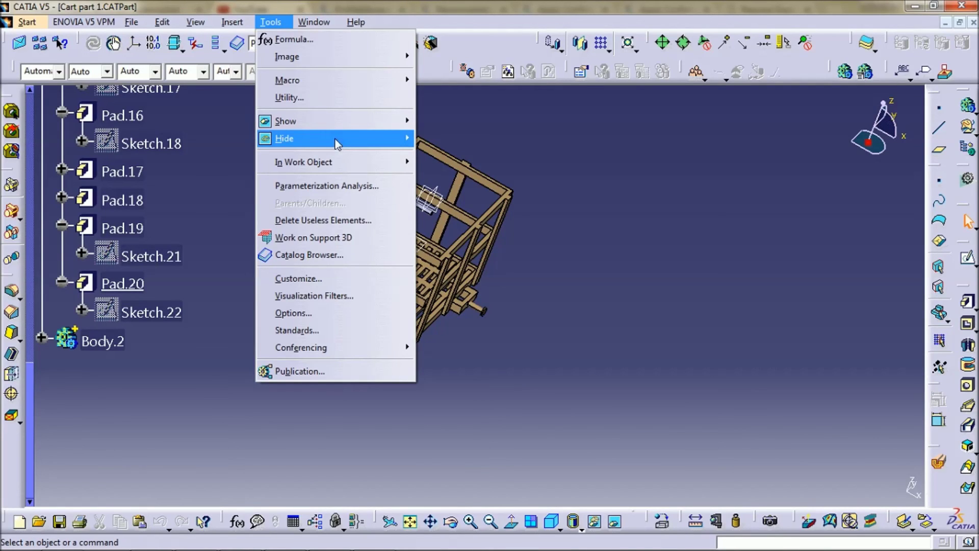
pyautogui.moveTo(337, 142)
pyautogui.click(469, 227)
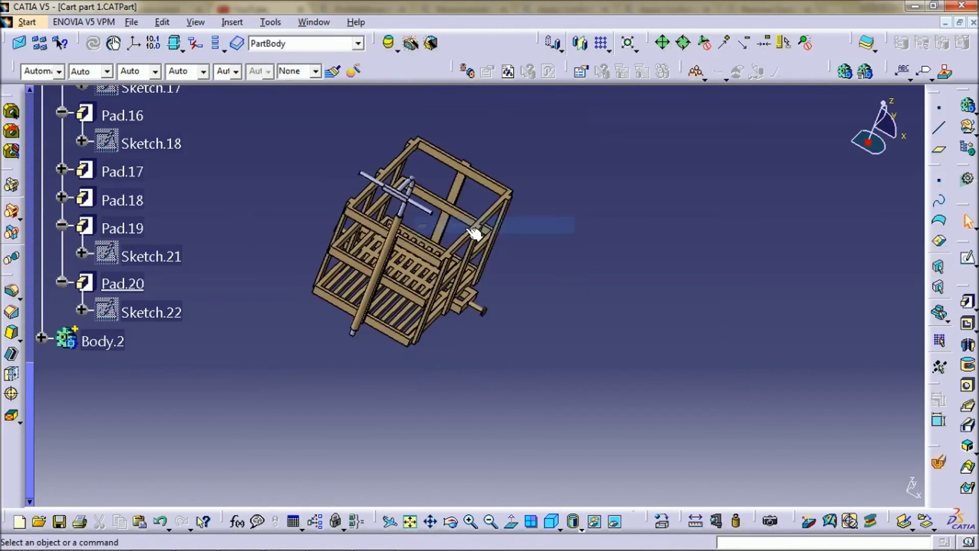
pyautogui.moveTo(466, 306); pyautogui.dragTo(424, 353, button='middle')
# Return to the Product1 window and hide the assembly's Constraints.
pyautogui.click(316, 21)
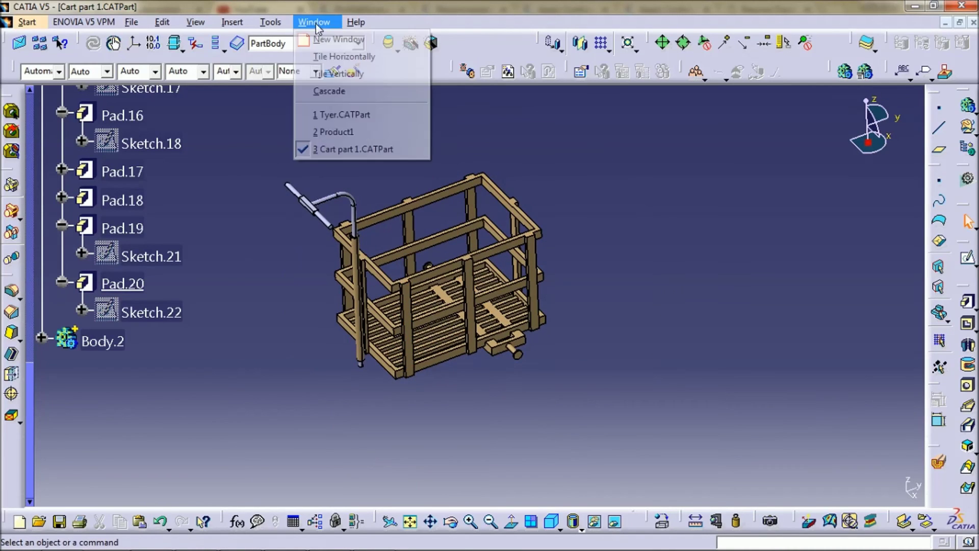
pyautogui.click(334, 131)
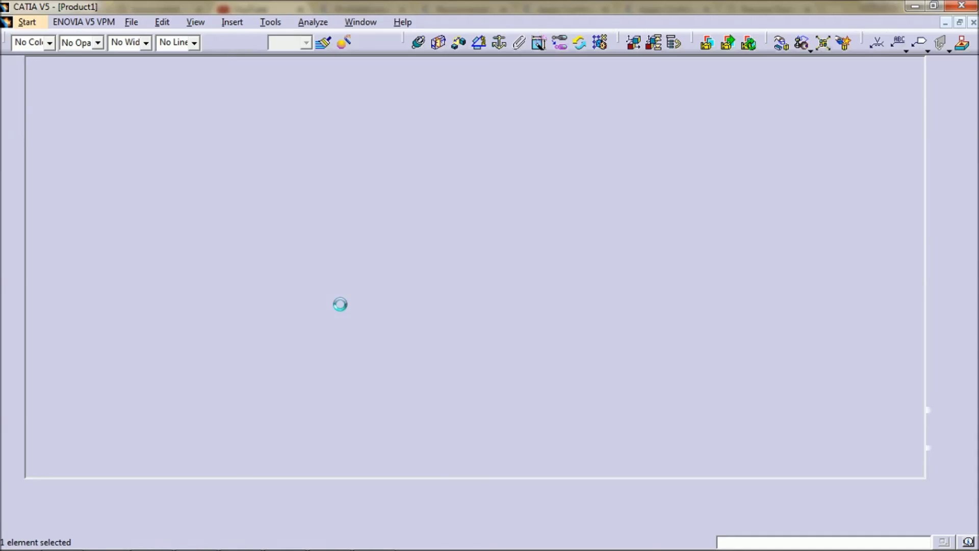
pyautogui.moveTo(346, 305); pyautogui.dragTo(634, 244, button='middle')
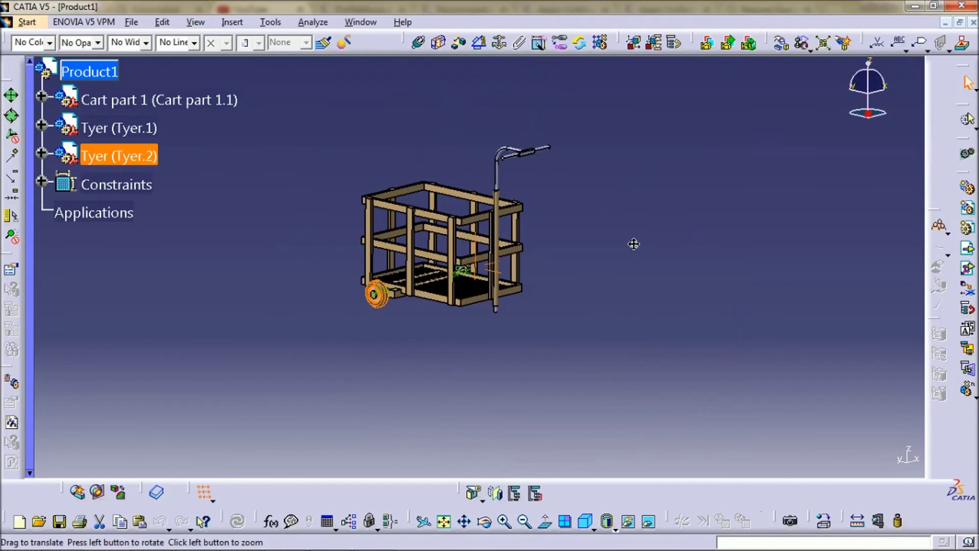
pyautogui.moveTo(633, 244); pyautogui.dragTo(306, 266, button='middle')
pyautogui.click(466, 374)
pyautogui.rightClick(135, 187)
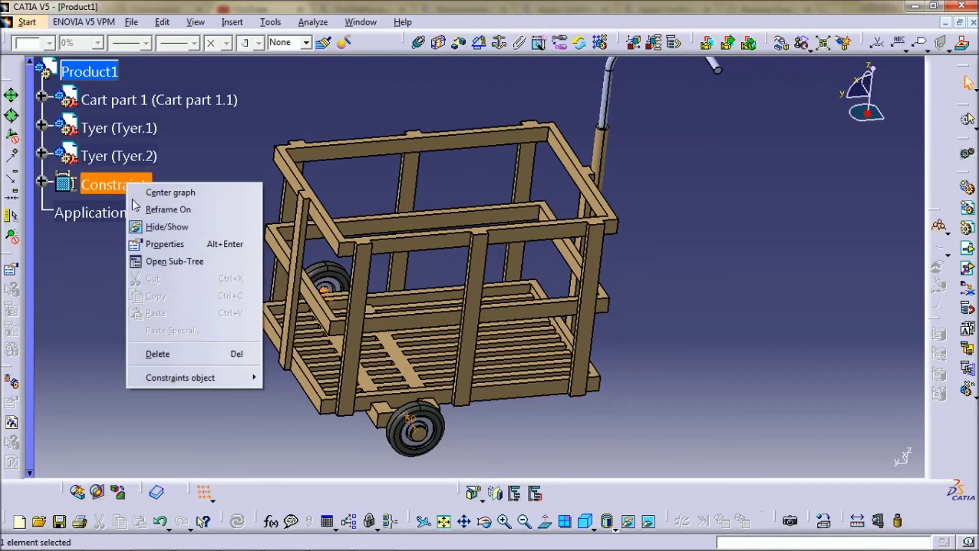
pyautogui.click(158, 227)
# Save the assembly in the CART folder as a CATProduct named "Cart Assem.", including the dependent documents.
pyautogui.moveTo(331, 331); pyautogui.dragTo(510, 405, button='middle')
pyautogui.moveTo(573, 369); pyautogui.dragTo(540, 384, button='middle')
pyautogui.moveTo(588, 342)
pyautogui.mouseDown(button='middle')
pyautogui.moveTo(573, 344)
pyautogui.moveTo(577, 357)
pyautogui.mouseUp(button='middle')
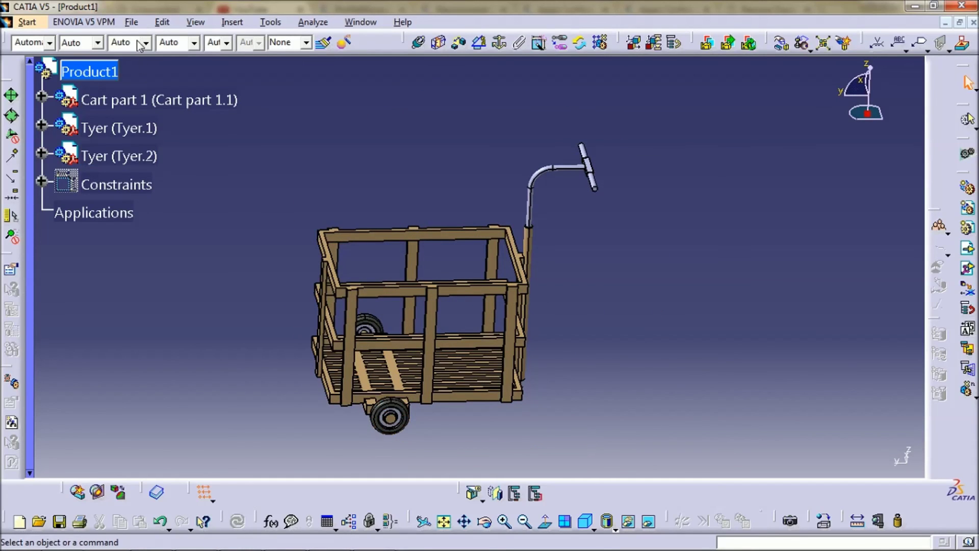
pyautogui.click(131, 22)
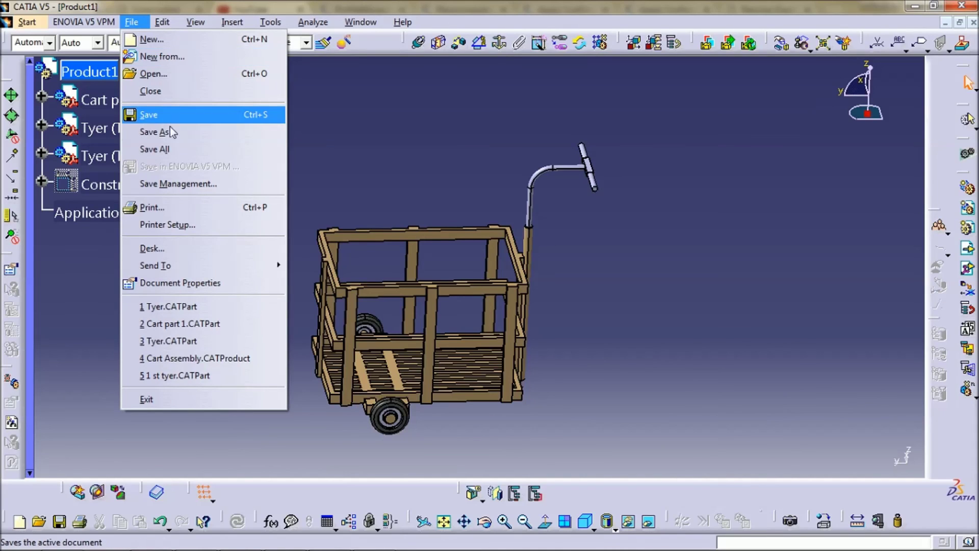
pyautogui.click(179, 120)
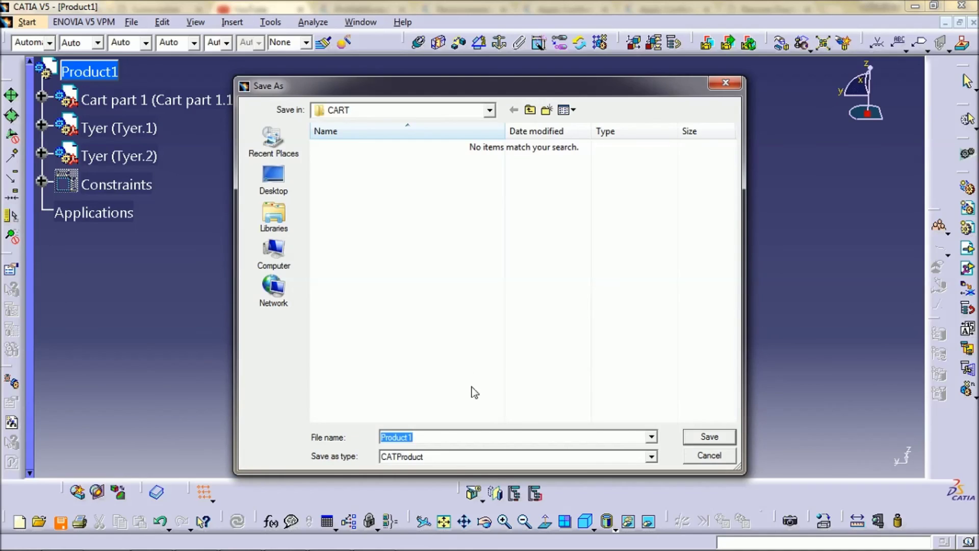
pyautogui.write('art')
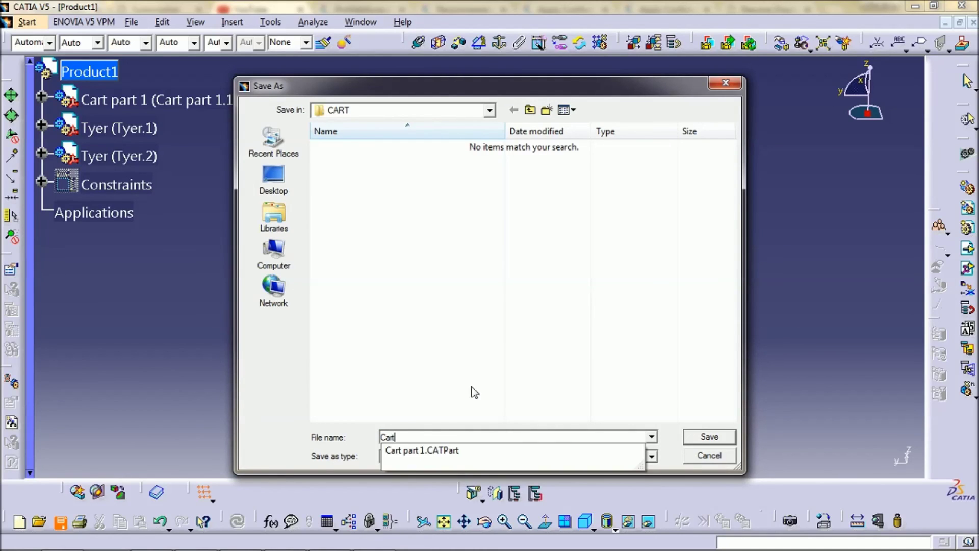
pyautogui.write('v')
pyautogui.press('BackSpace')
pyautogui.write('A')
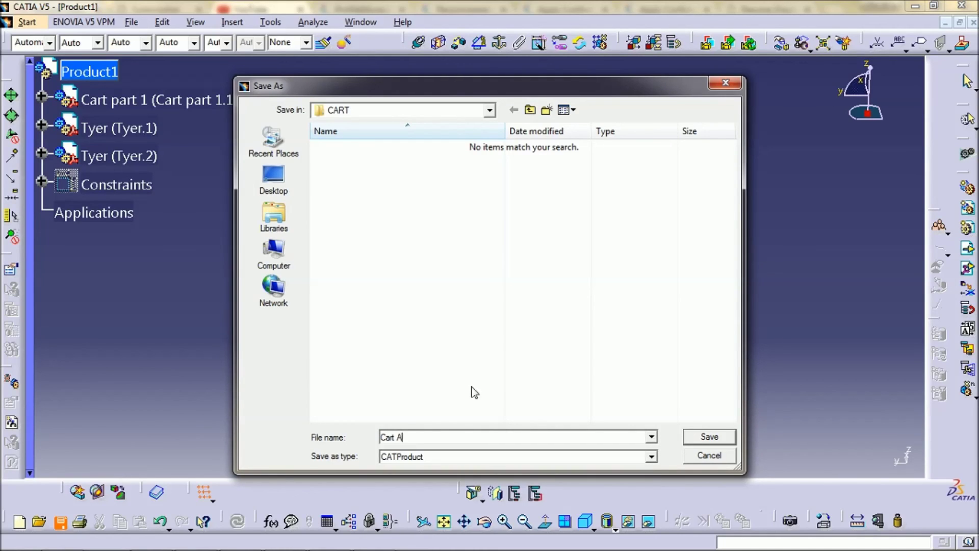
pyautogui.write('ssem.')
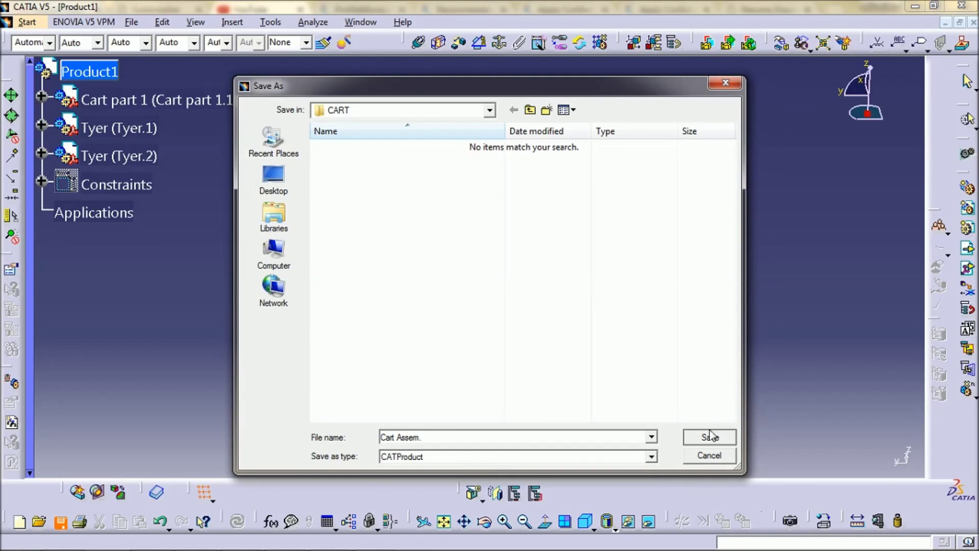
pyautogui.click(710, 437)
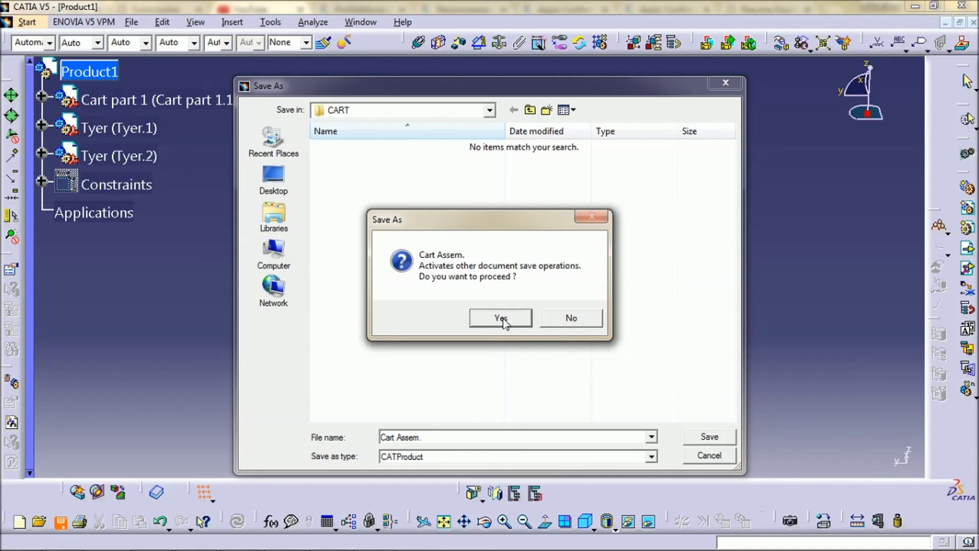
pyautogui.click(501, 319)
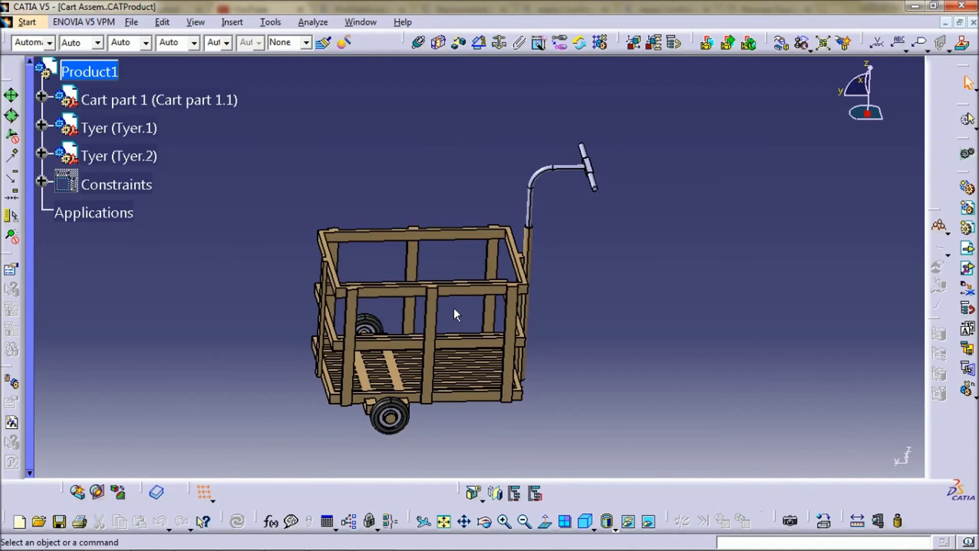
pyautogui.moveTo(335, 184); pyautogui.dragTo(294, 164, button='middle')
pyautogui.moveTo(703, 228); pyautogui.dragTo(678, 313, button='middle')
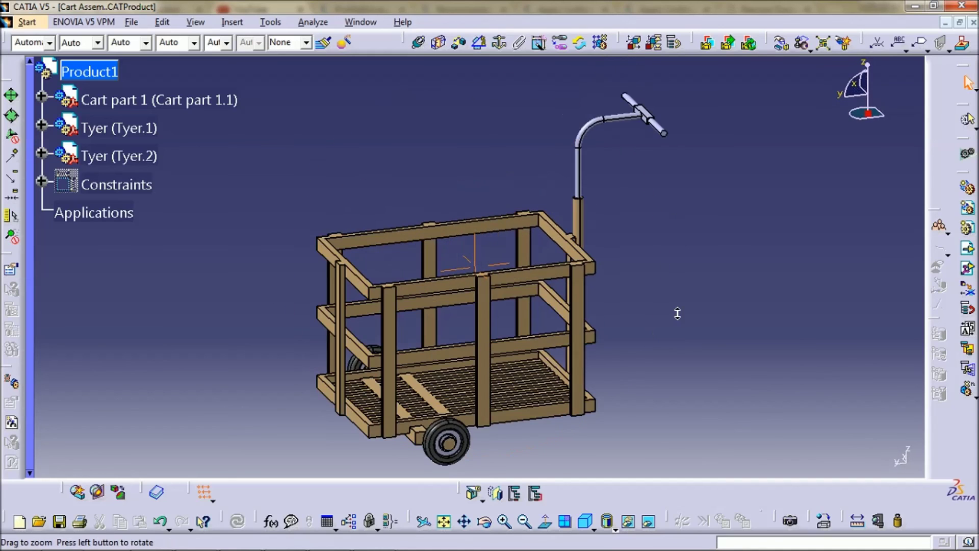